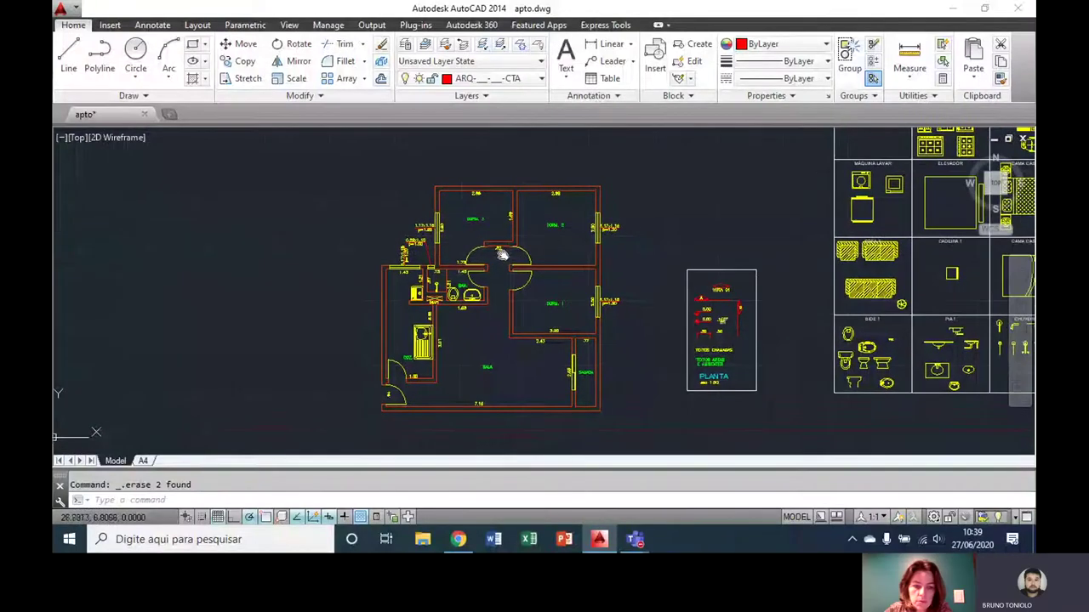
- Pan and zoom until the 2.86 dimension above DORM 3's top wall fills the viewport
middle_drag(498, 340, 488, 340)
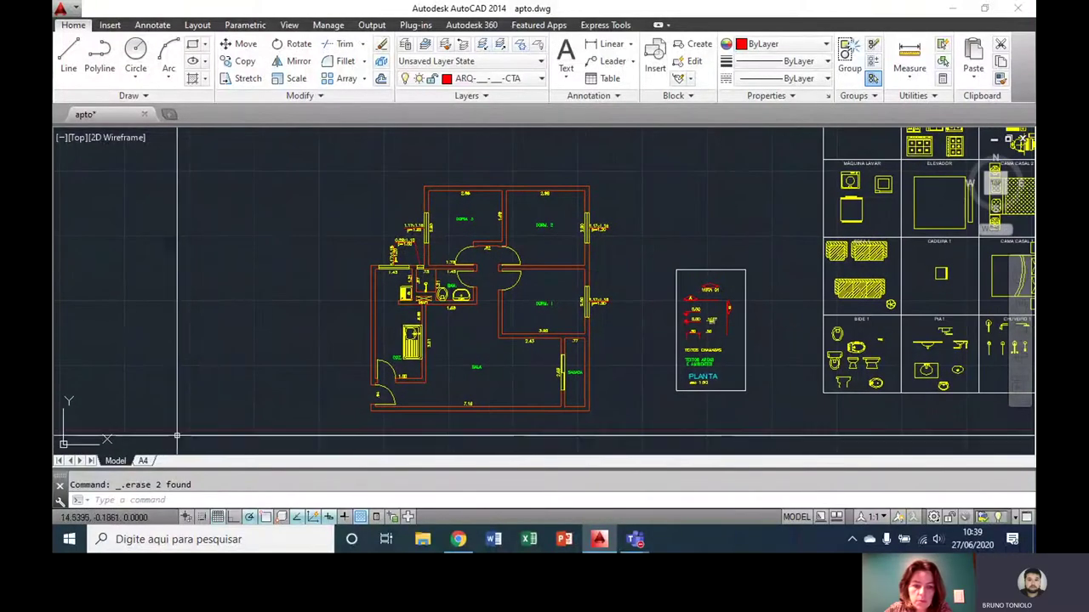
scroll(408, 332, up, 1)
scroll(511, 246, down, 1)
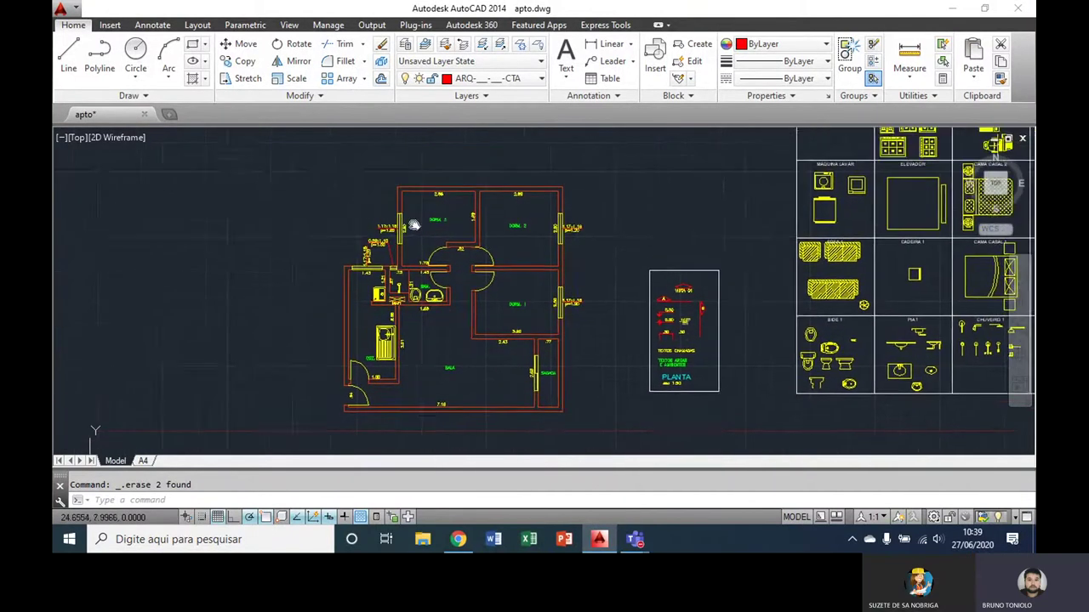
scroll(420, 185, up, 2)
scroll(421, 184, up, 1)
scroll(462, 187, down, 1)
scroll(450, 195, up, 1)
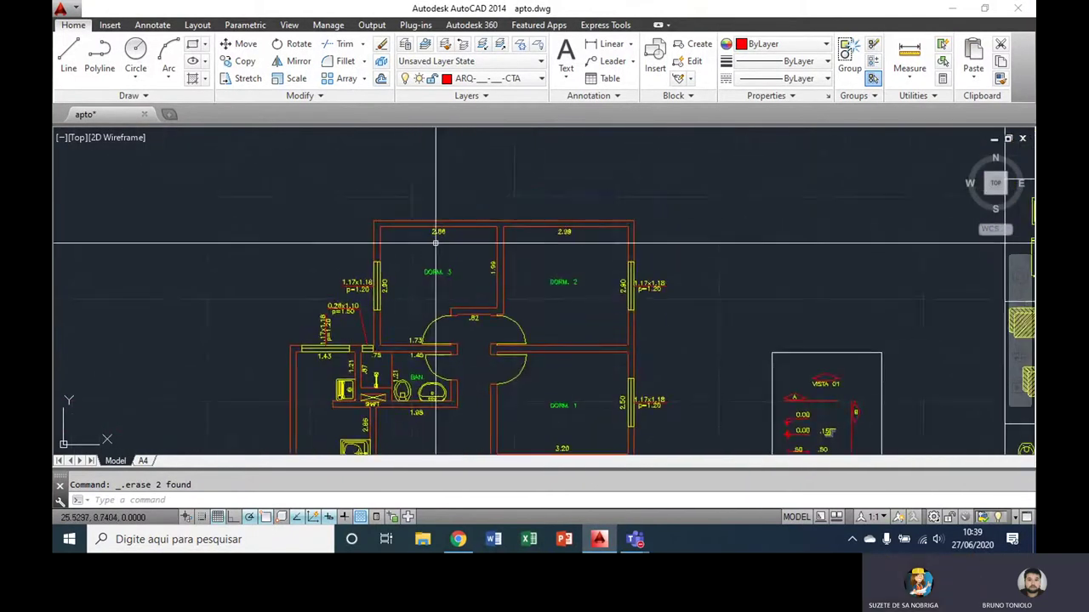
scroll(437, 195, up, 5)
scroll(418, 243, up, 1)
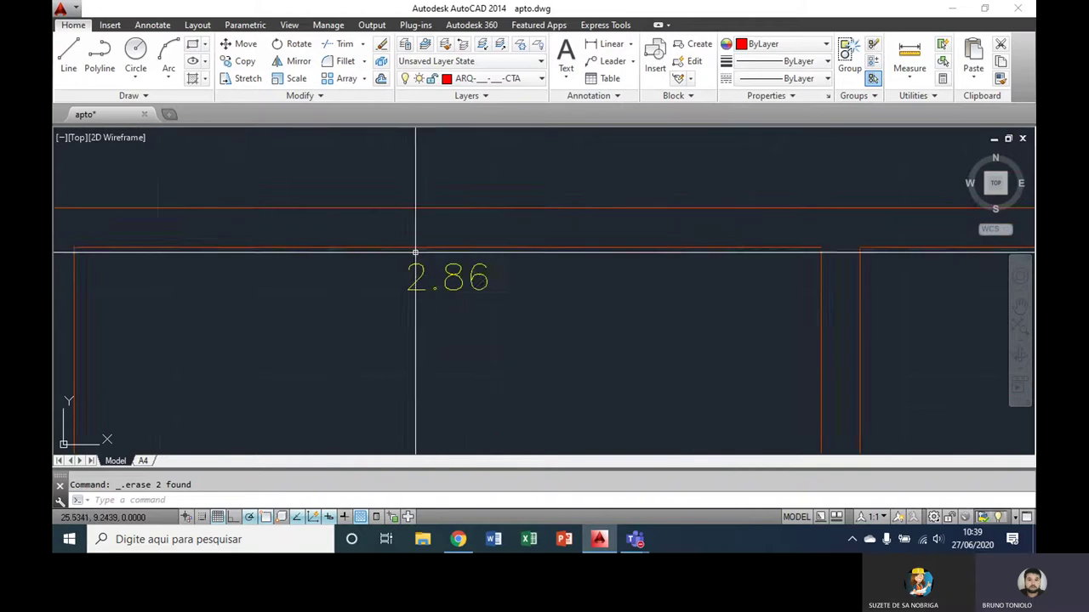
scroll(477, 267, up, 3)
scroll(479, 233, down, 2)
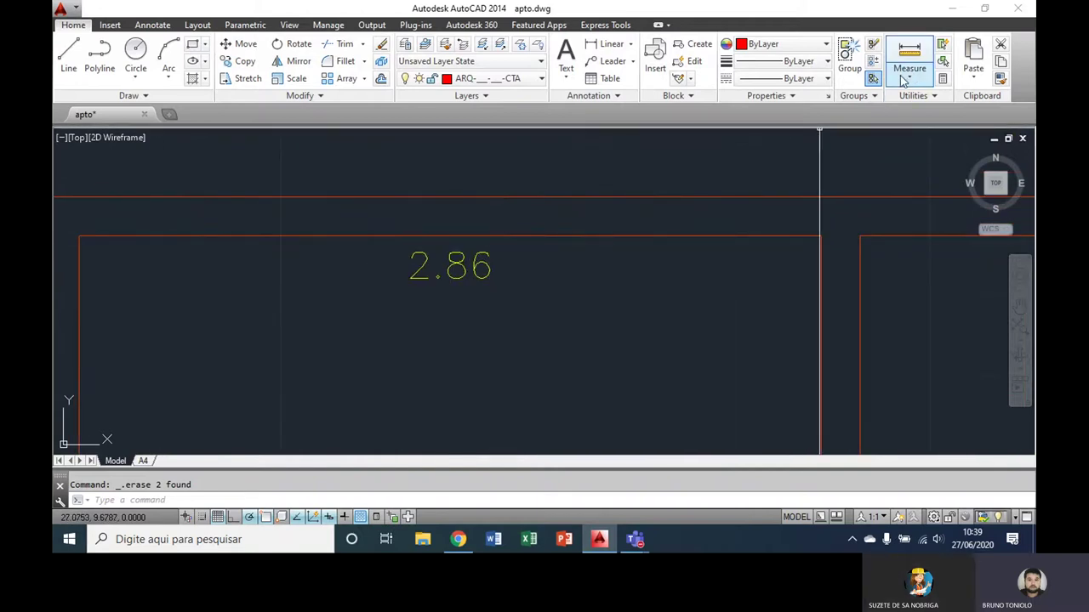
- Measure the DORM 3 top wall from corner to corner, confirming 2.8600
click(904, 79)
click(919, 112)
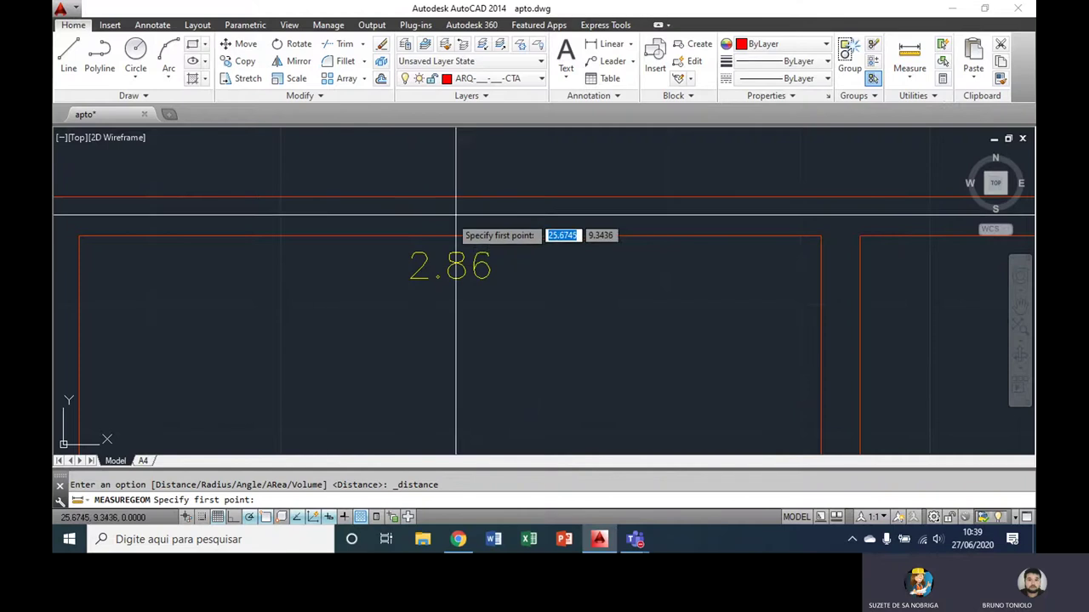
middle_drag(457, 204, 563, 185)
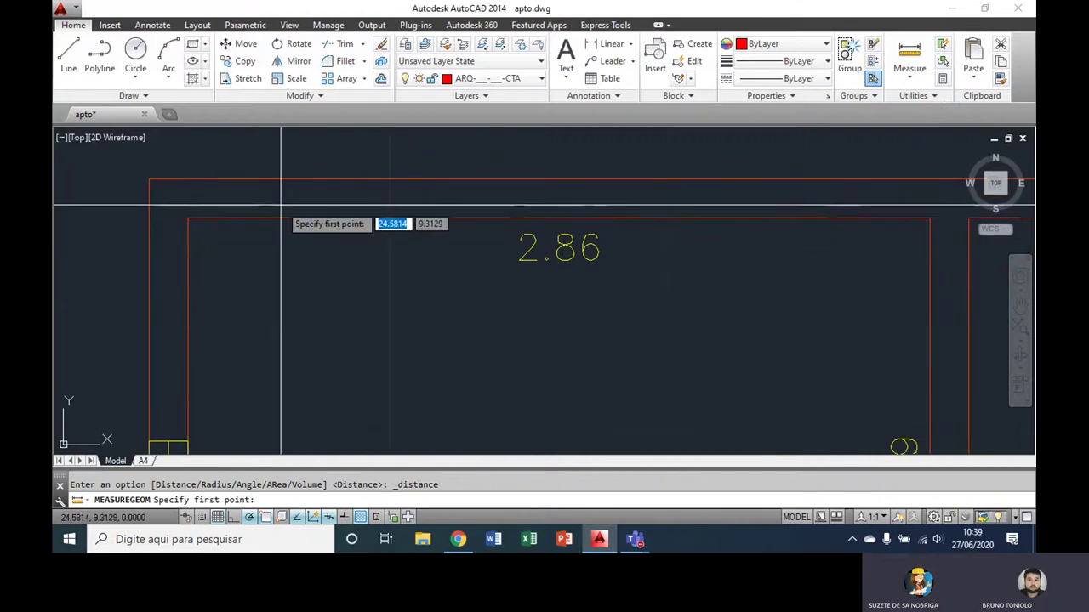
click(188, 218)
middle_drag(700, 236, 613, 252)
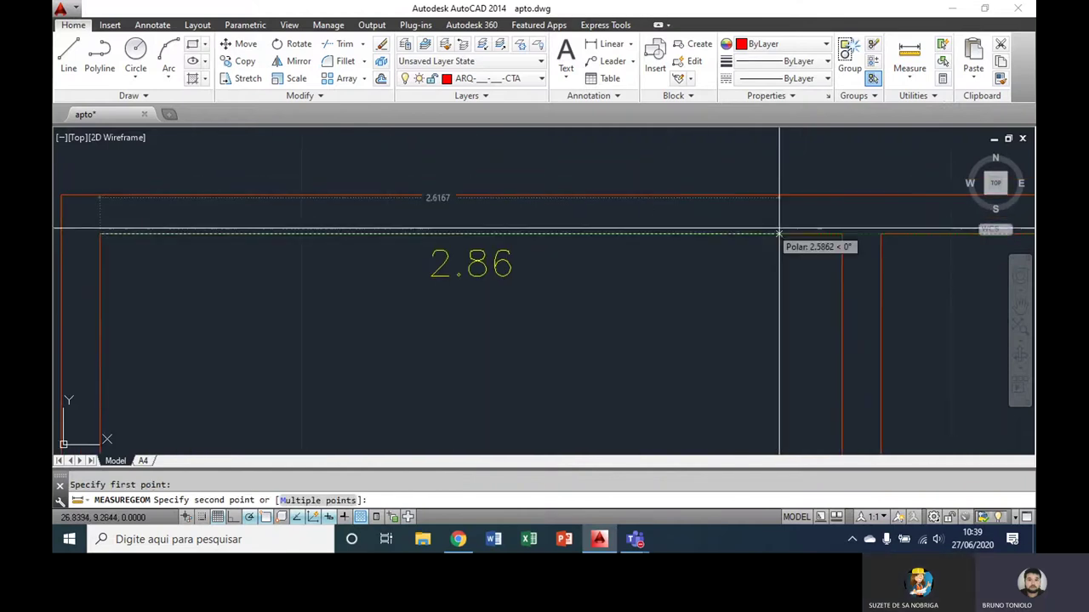
click(841, 233)
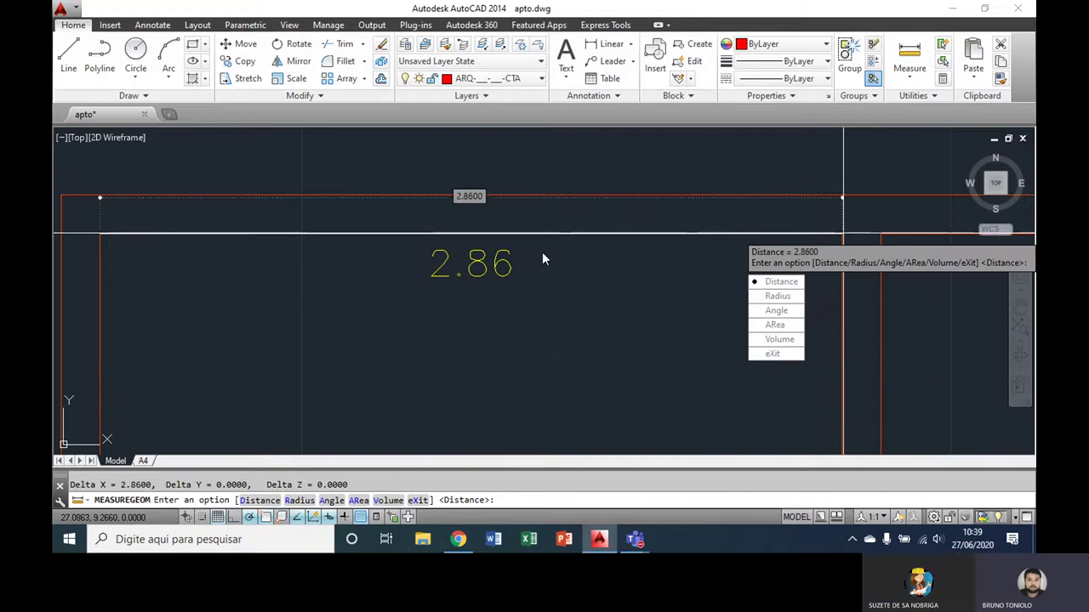
key(Escape)
- Zoom back out to show the whole apartment floor plan
scroll(527, 247, down, 2)
scroll(526, 246, down, 4)
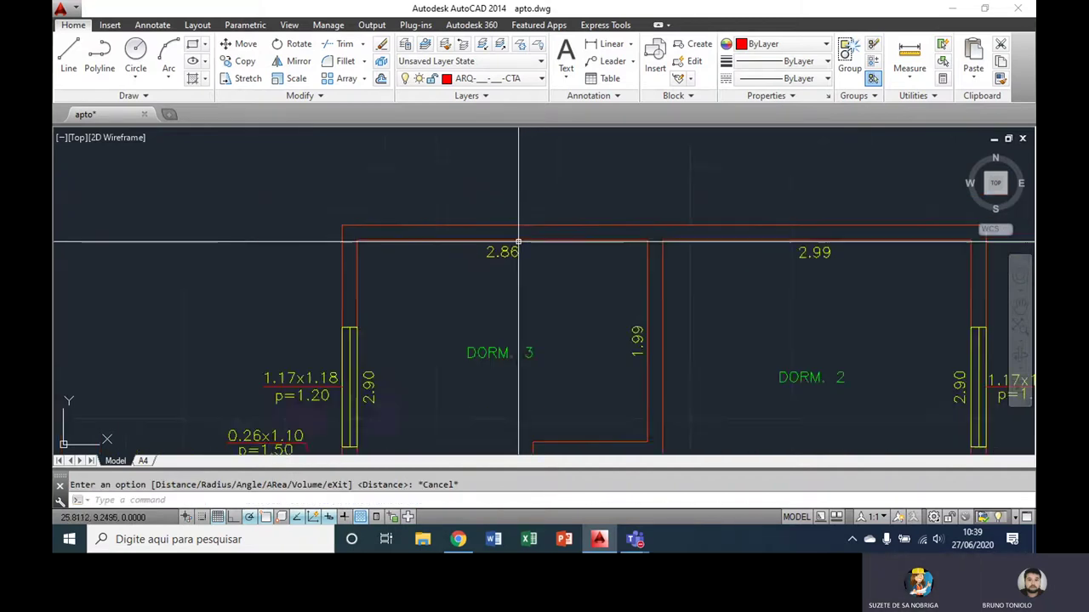
scroll(517, 244, down, 2)
scroll(516, 243, down, 2)
middle_drag(515, 244, 509, 200)
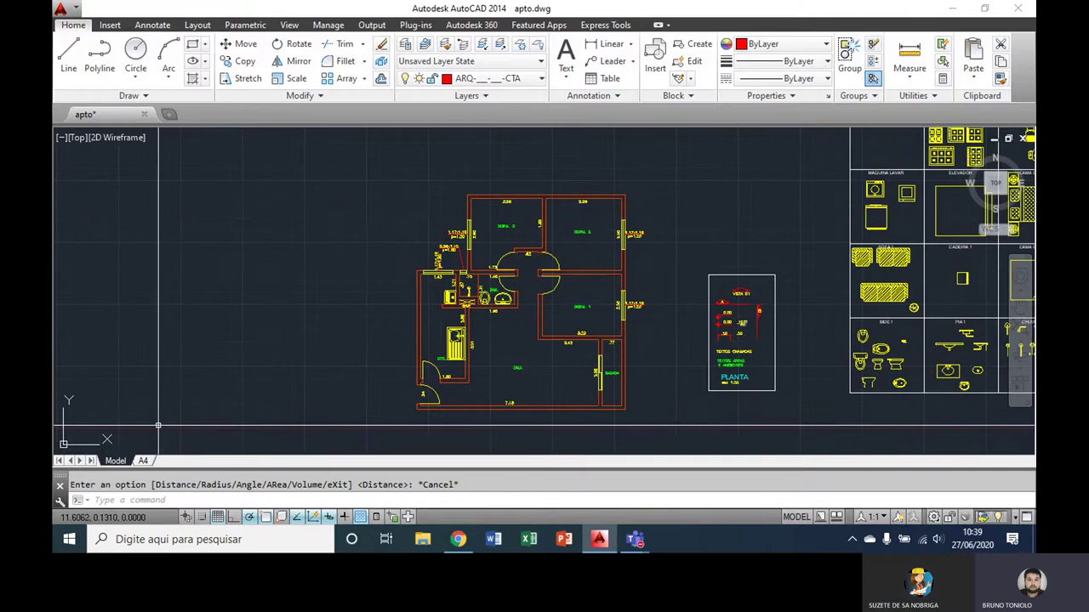
click(143, 461)
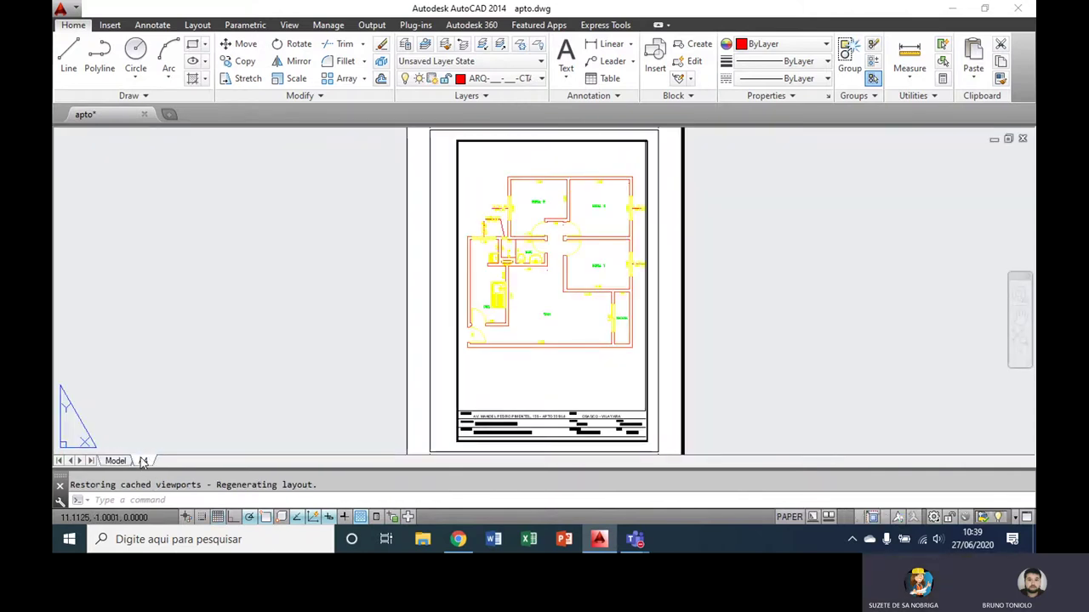
scroll(476, 383, up, 4)
scroll(451, 399, up, 2)
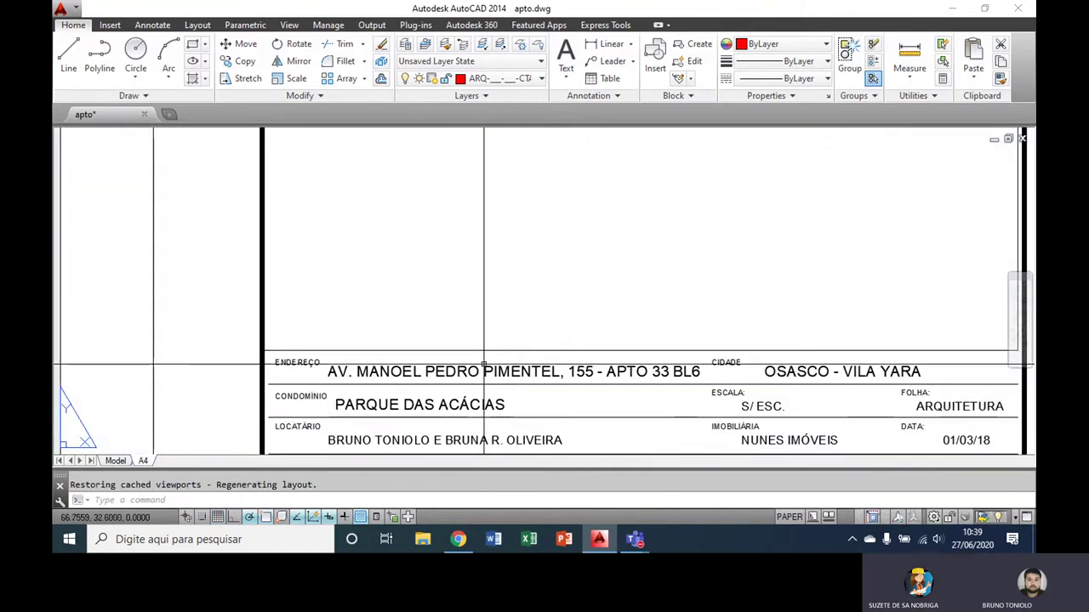
scroll(451, 400, down, 2)
scroll(392, 383, down, 2)
scroll(392, 323, down, 2)
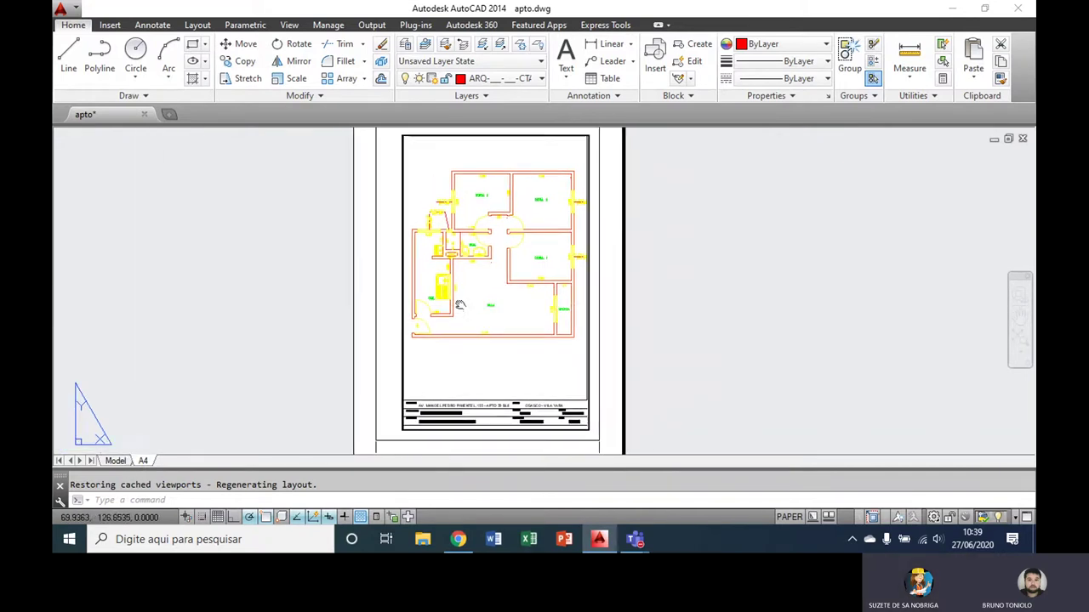
middle_drag(122, 408, 176, 393)
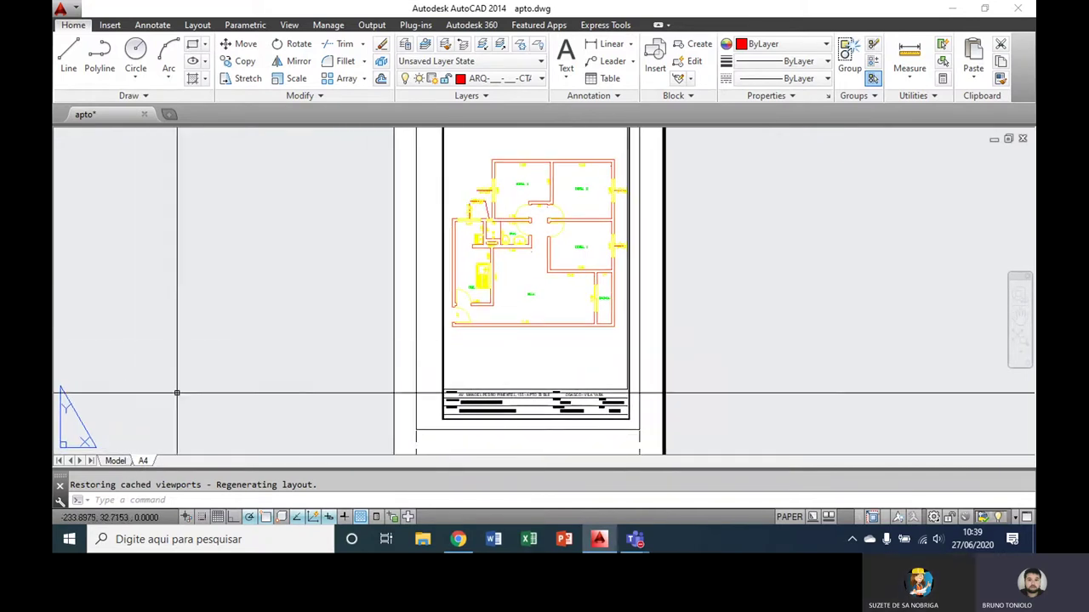
click(117, 461)
click(144, 461)
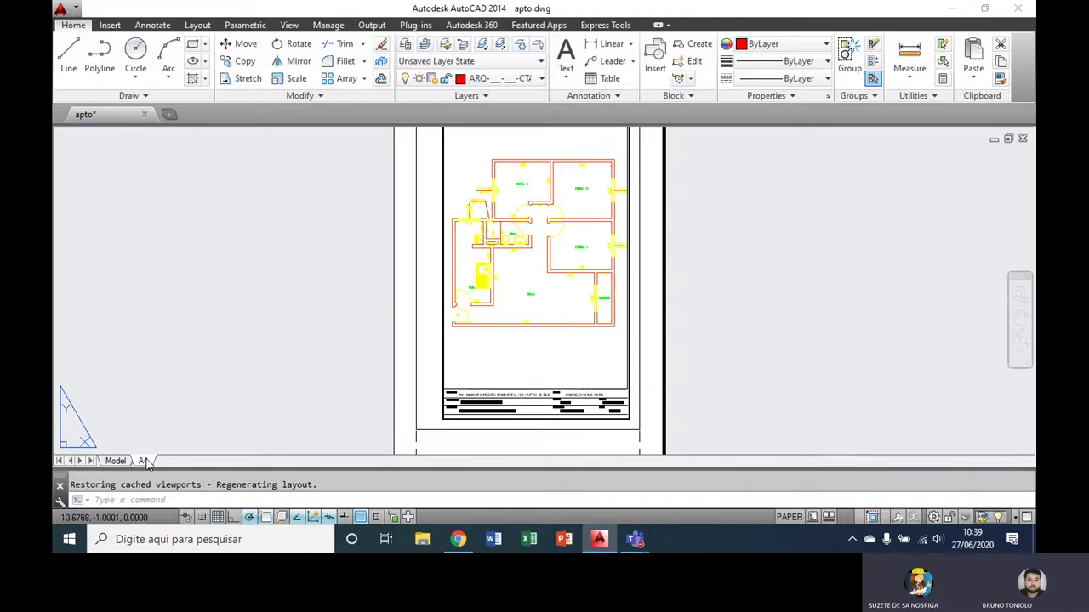
click(119, 461)
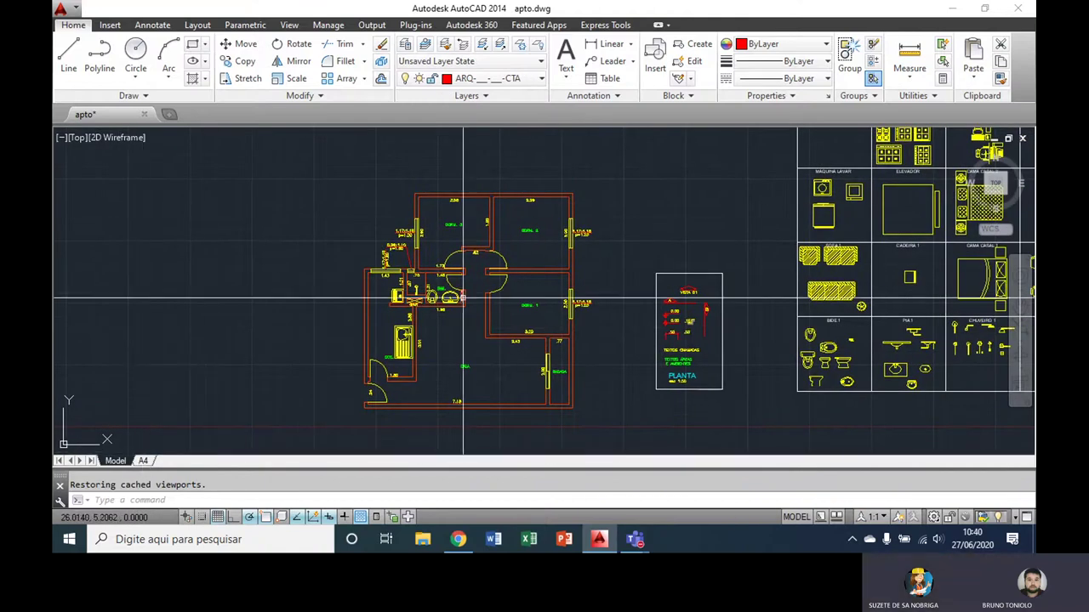
middle_drag(340, 265, 367, 260)
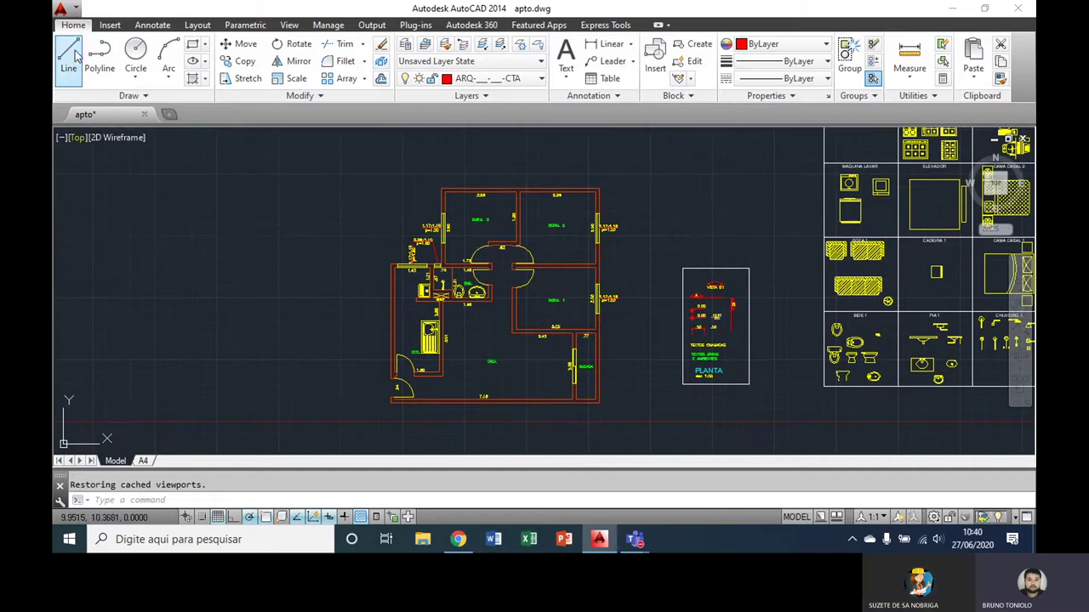
- Browse to the Template_KK folder and open Template_KK.dwg
click(59, 8)
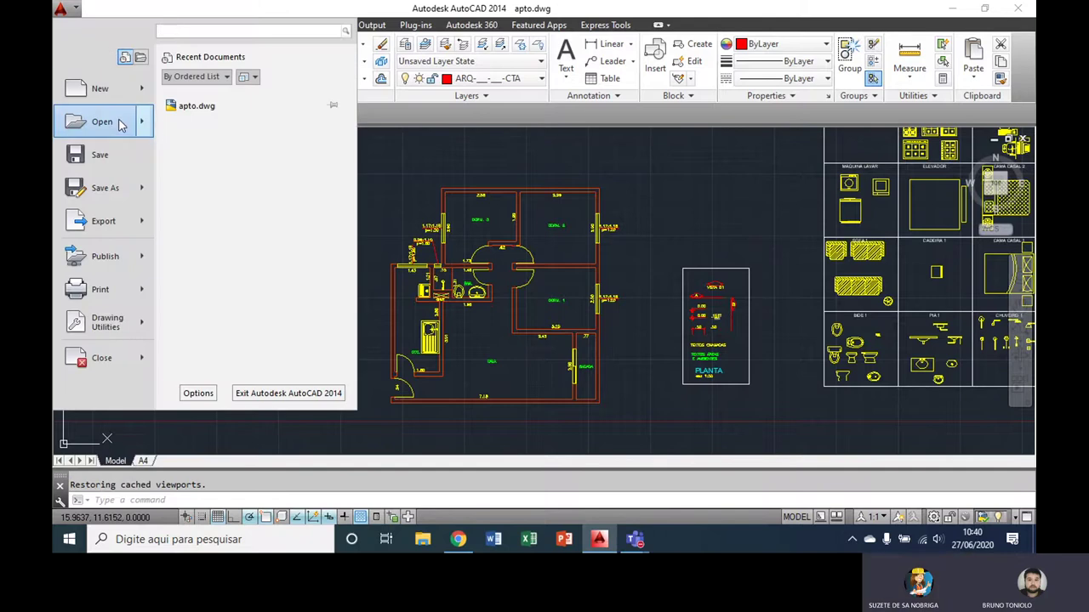
key(Escape)
key(ctrl+o)
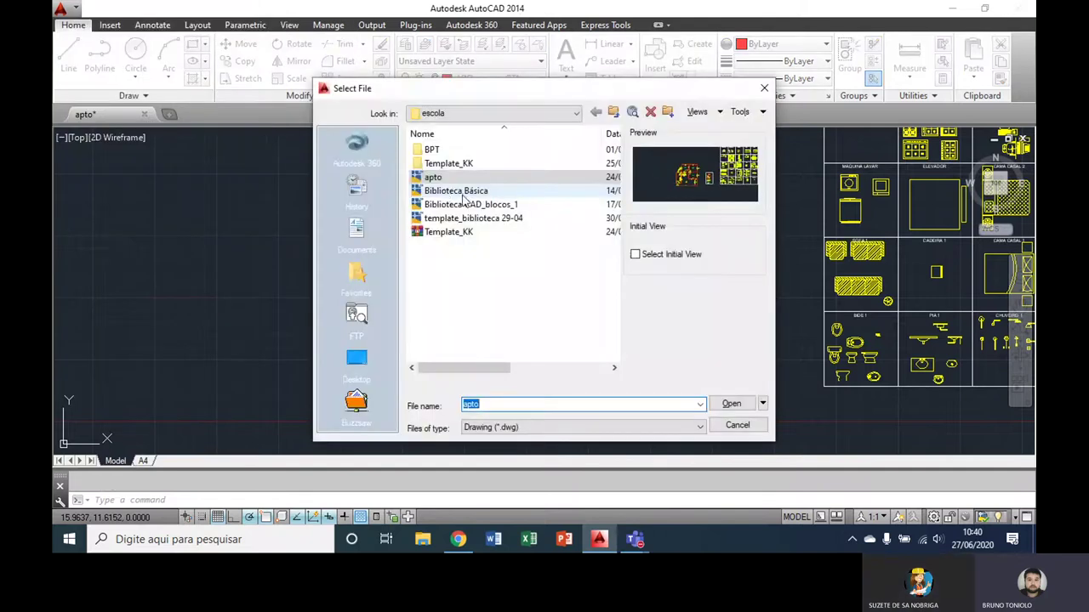
click(444, 190)
click(451, 218)
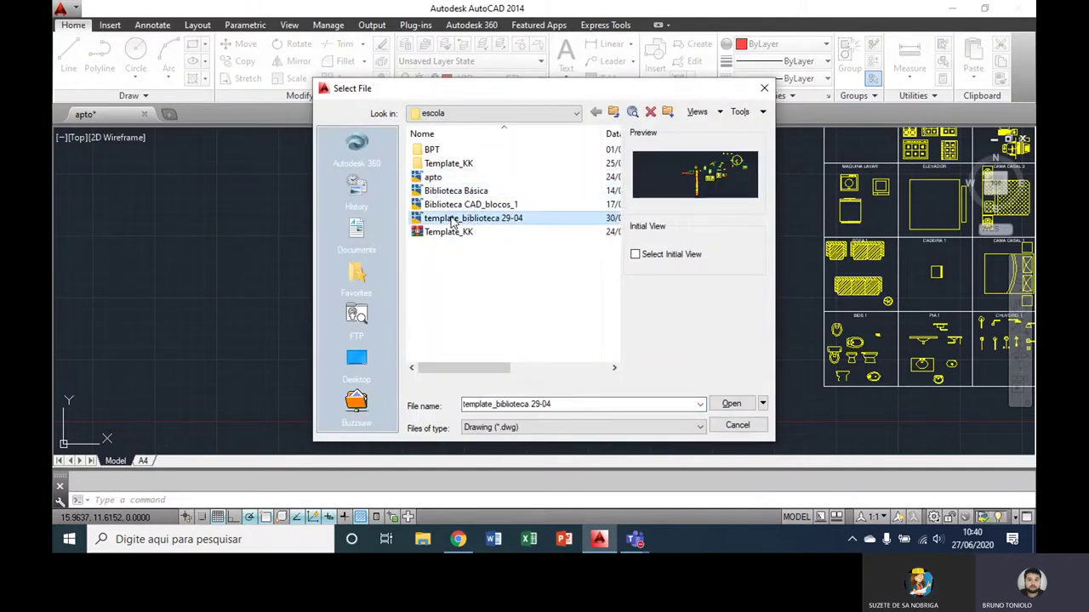
click(455, 206)
click(456, 192)
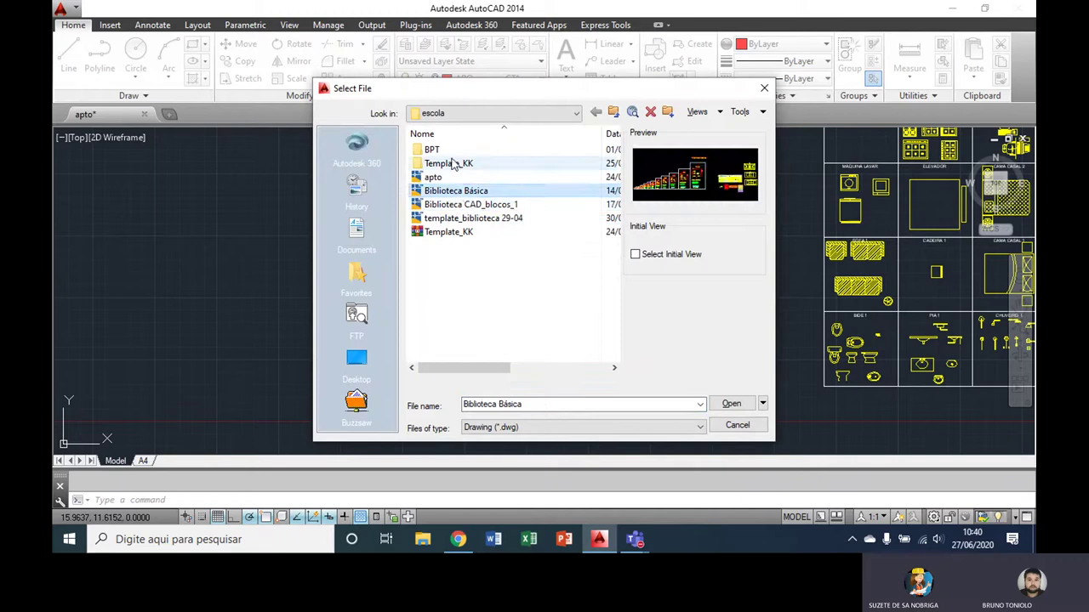
double_click(453, 164)
double_click(446, 158)
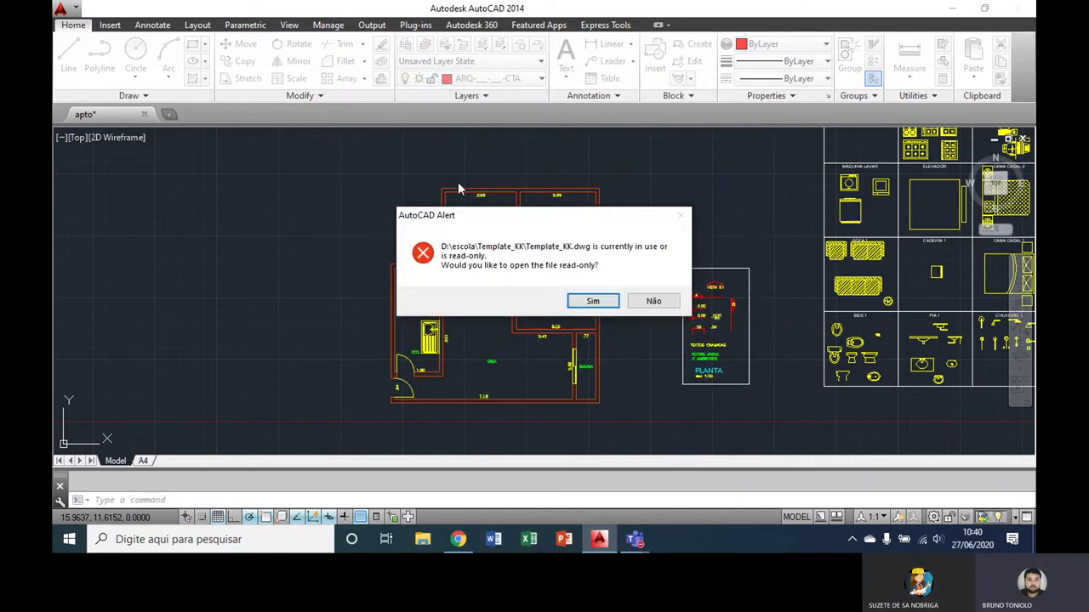
- Open it read-only, dismiss the proxy notice, and show the Folhas ABNT layout
click(583, 305)
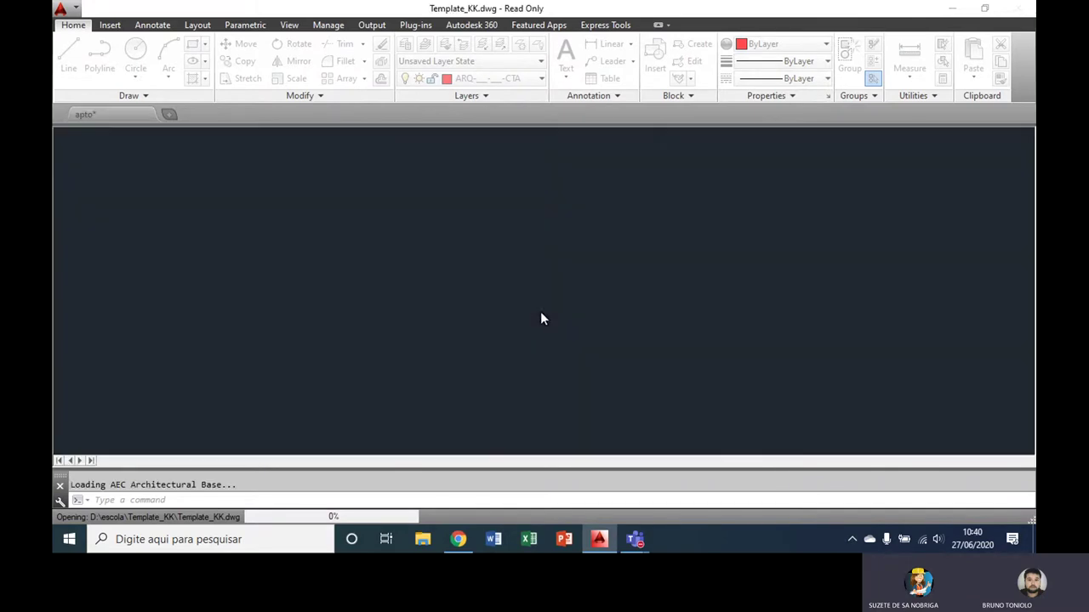
click(499, 233)
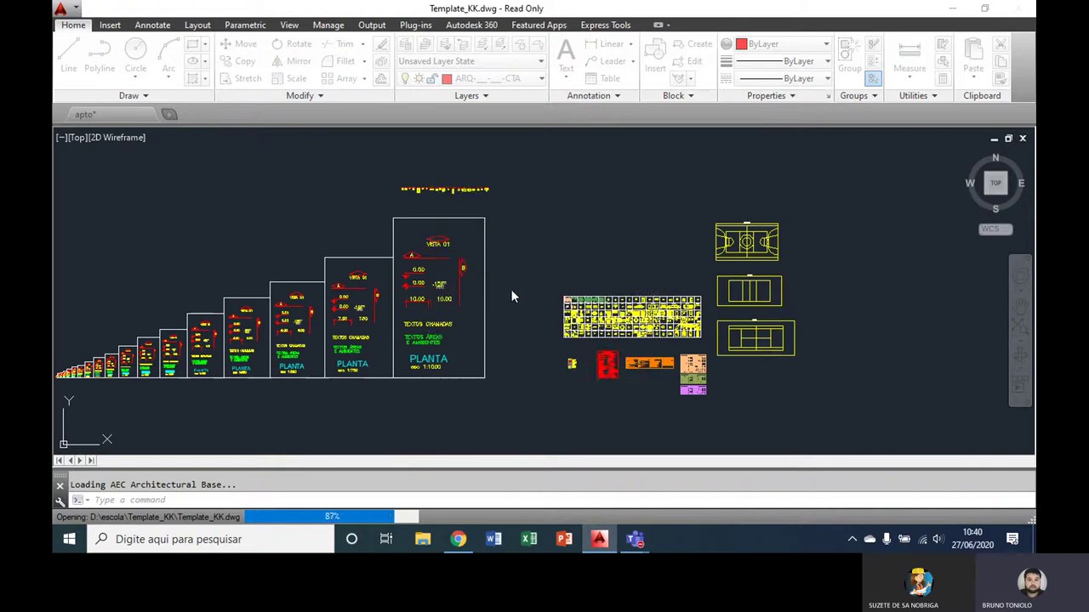
click(545, 370)
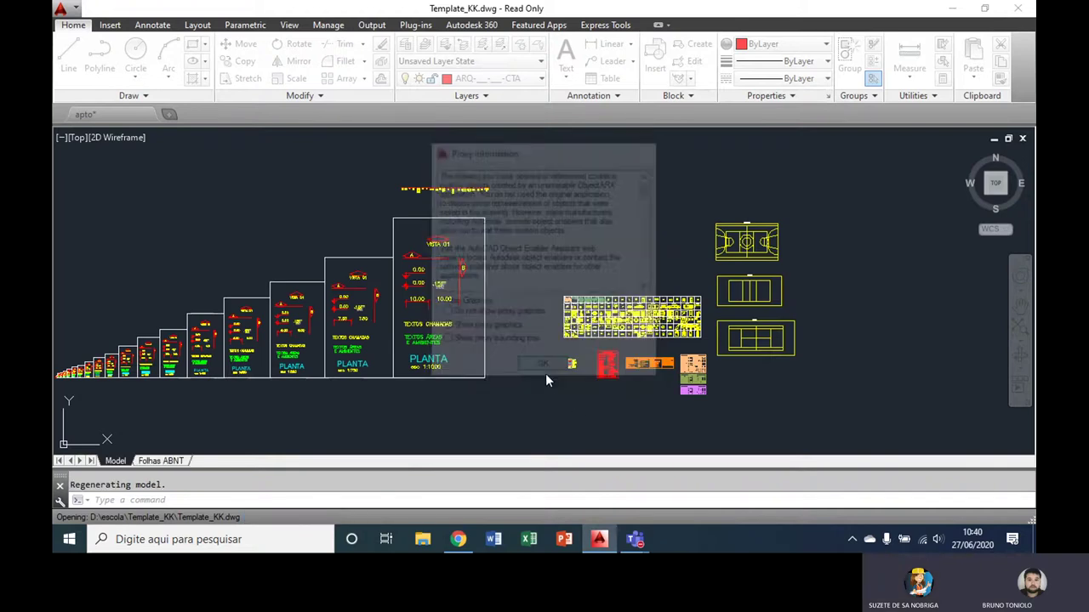
click(160, 462)
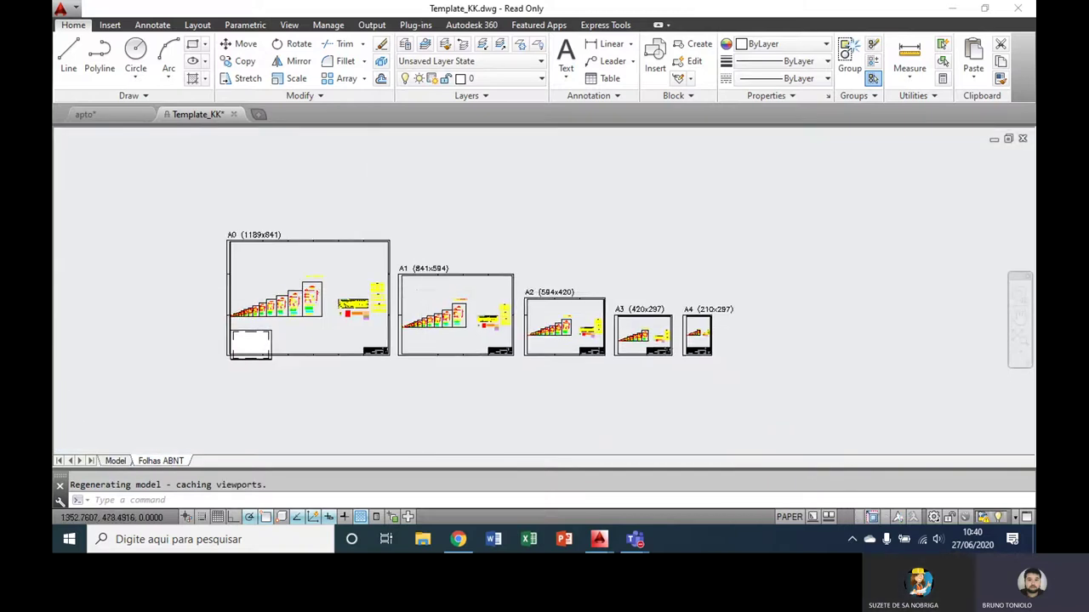
- Window-select and copy the A4 sheet's 34 frame objects, then return to apto.dwg
scroll(424, 292, up, 2)
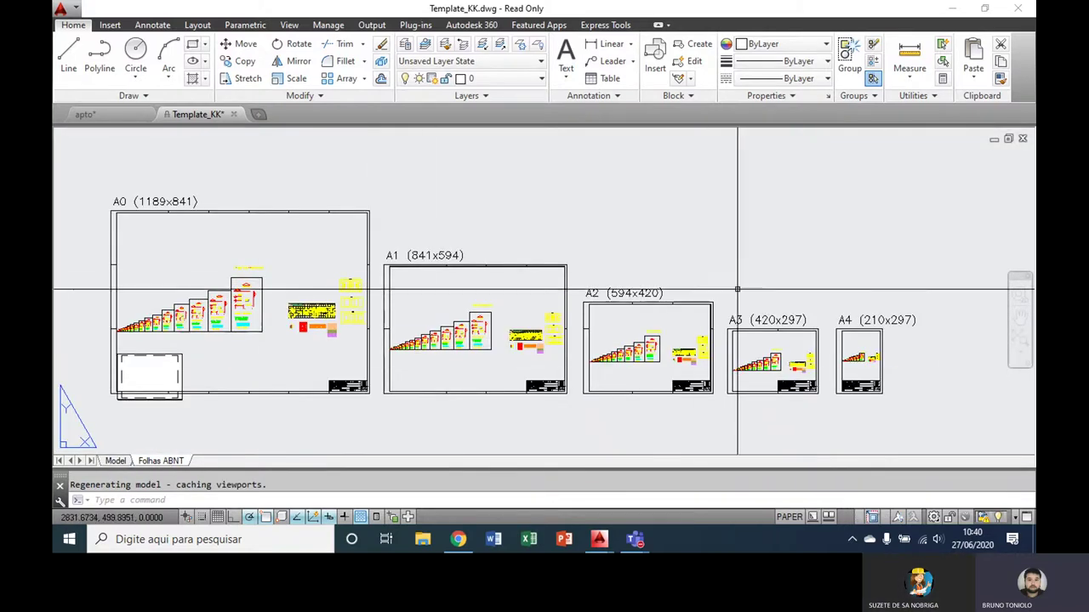
middle_drag(737, 289, 517, 273)
scroll(628, 347, up, 4)
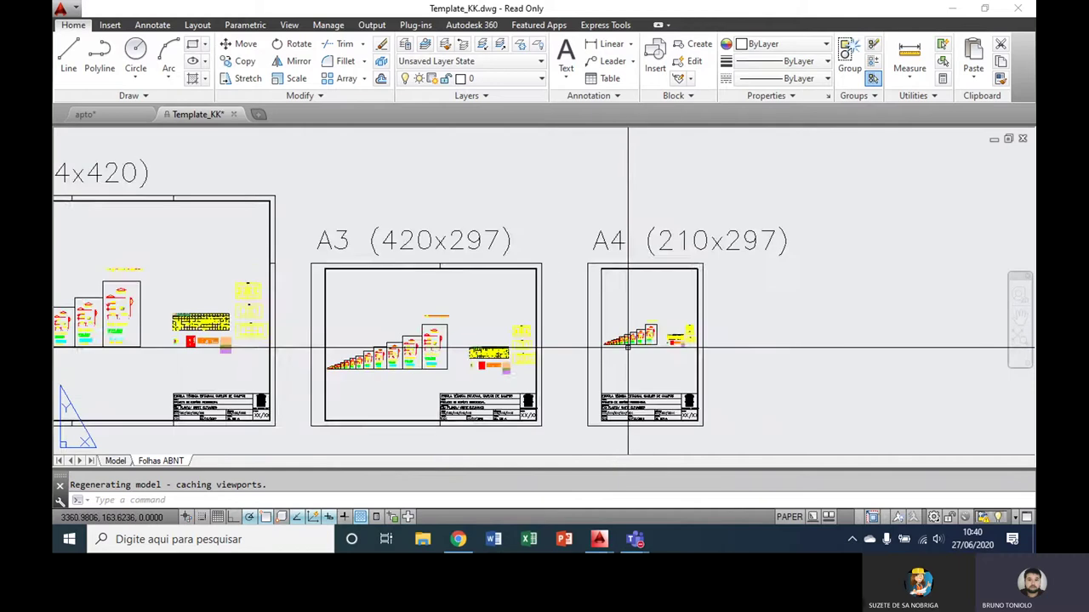
scroll(628, 347, up, 2)
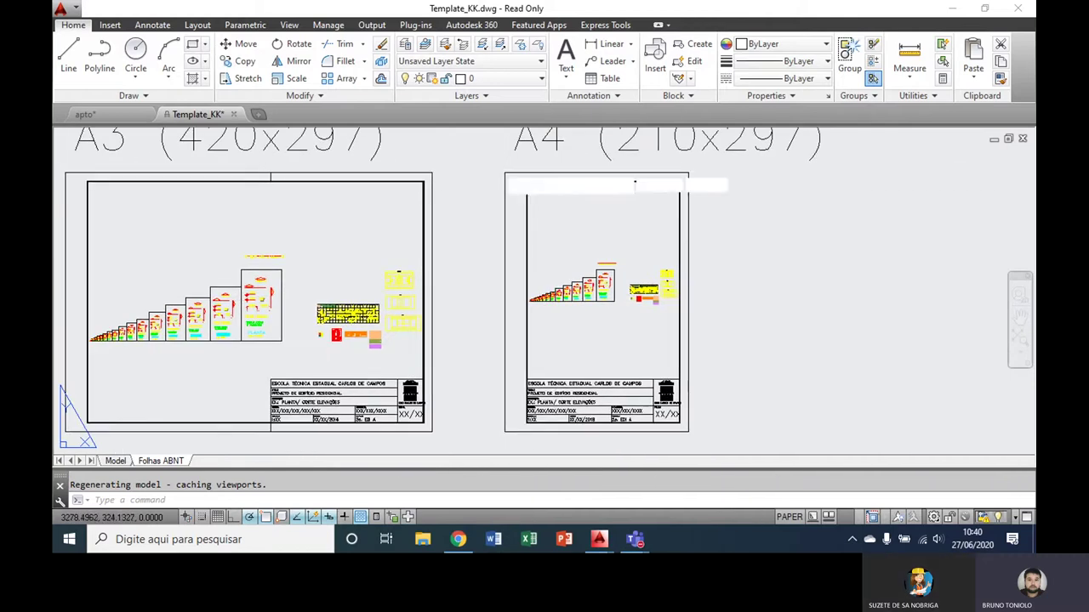
click(497, 167)
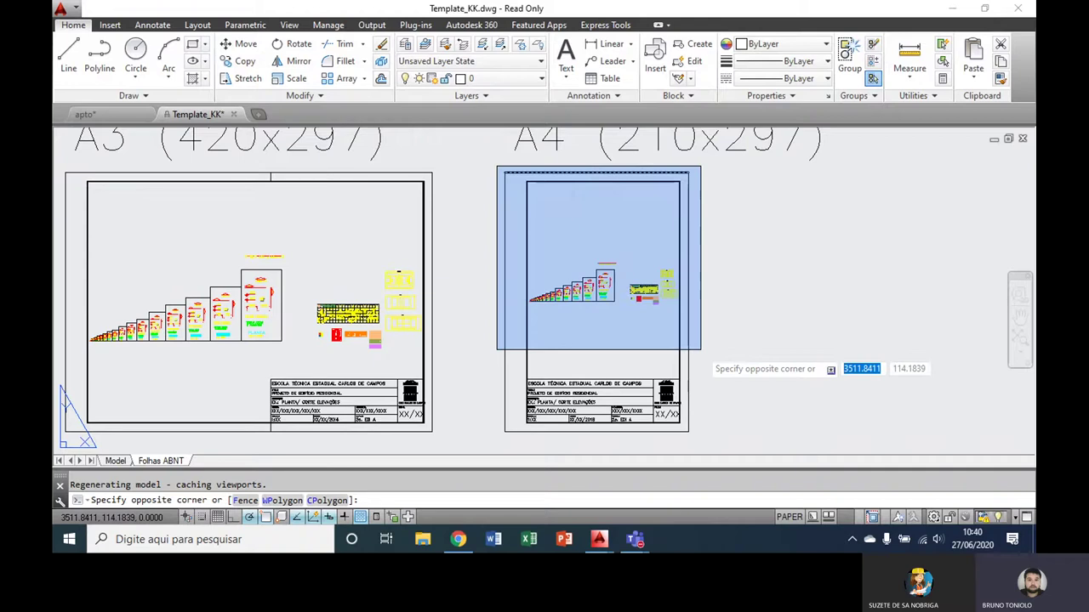
middle_drag(701, 349, 652, 360)
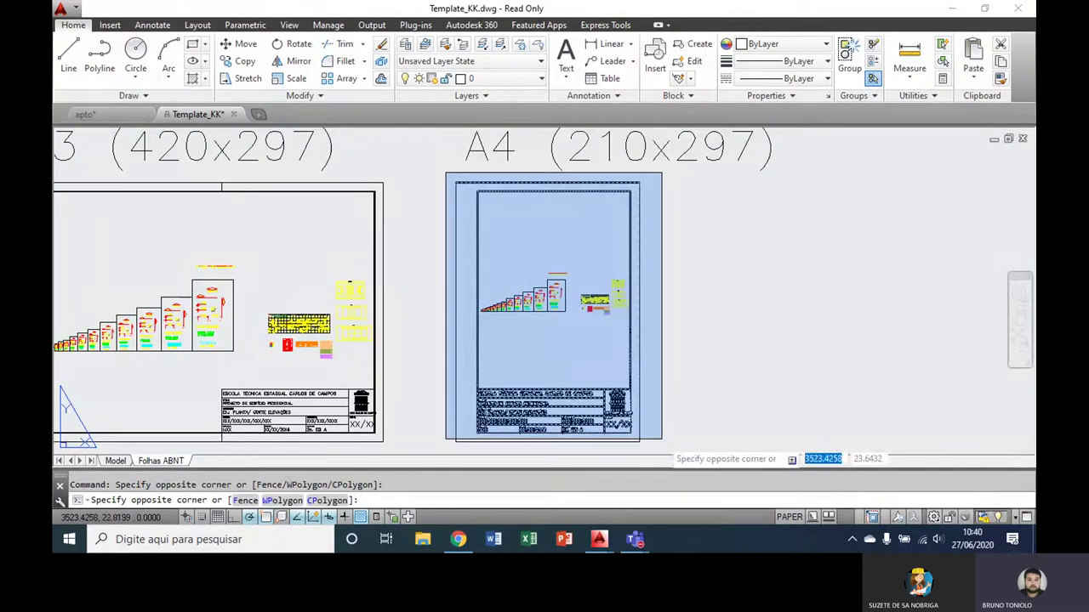
click(661, 440)
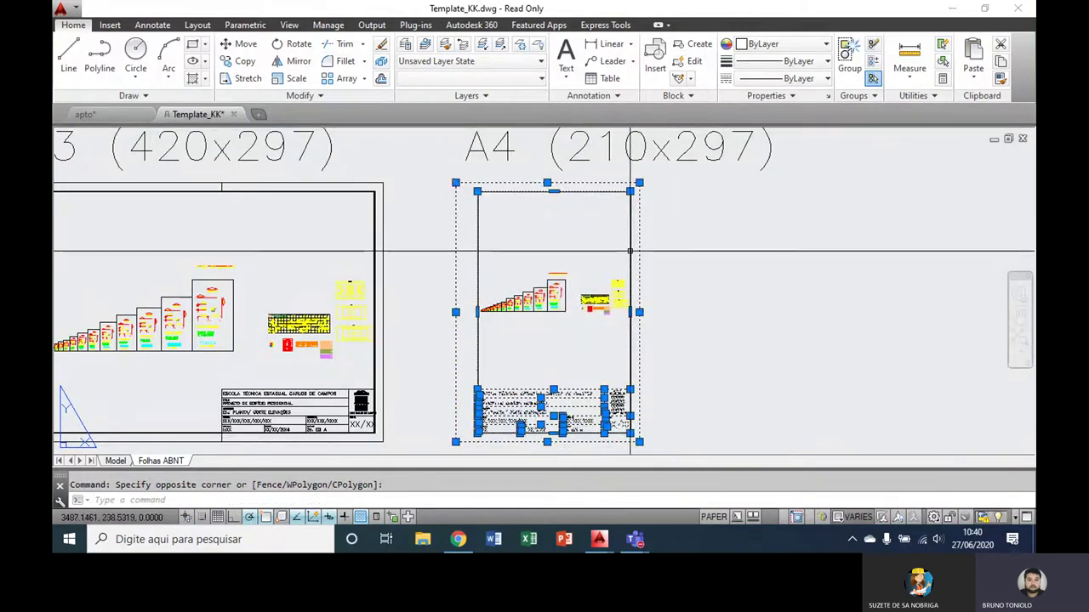
key(ctrl+c)
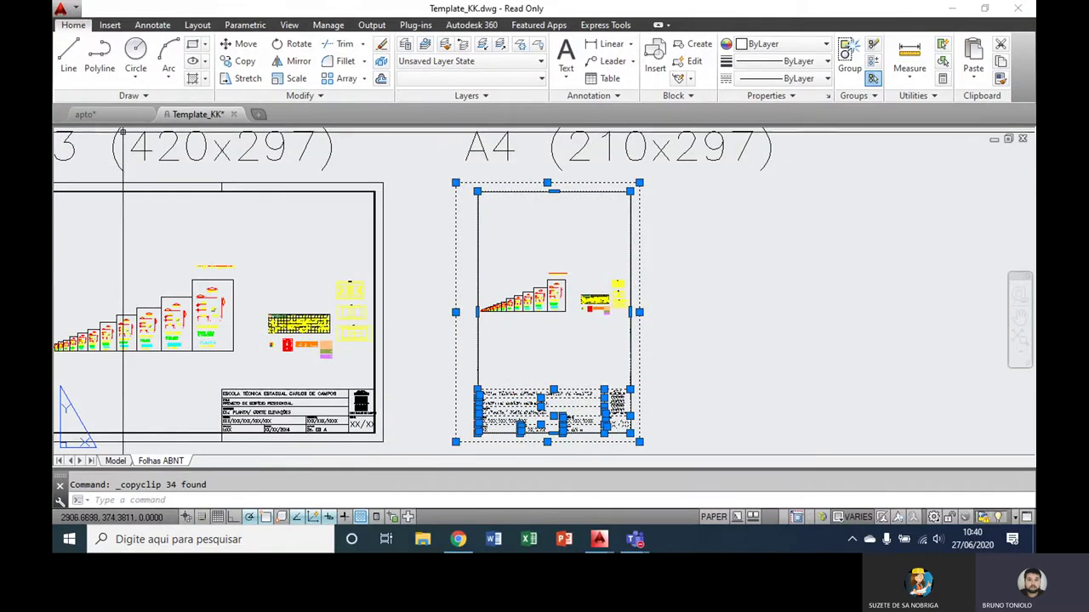
click(85, 114)
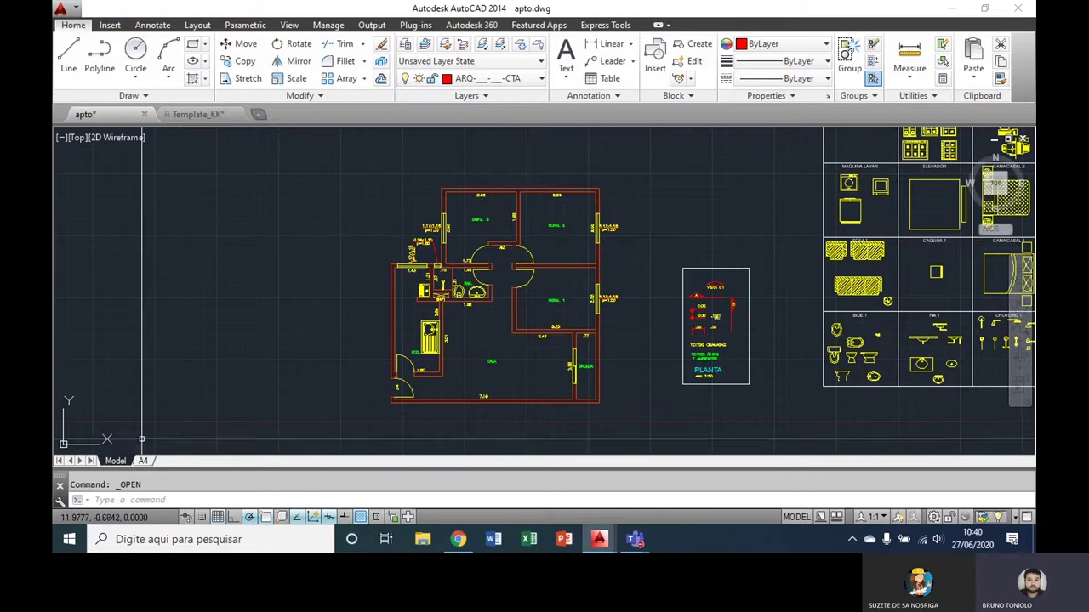
- Create a new layout, Layout1, from the A4 layout tab menu and open it
click(142, 460)
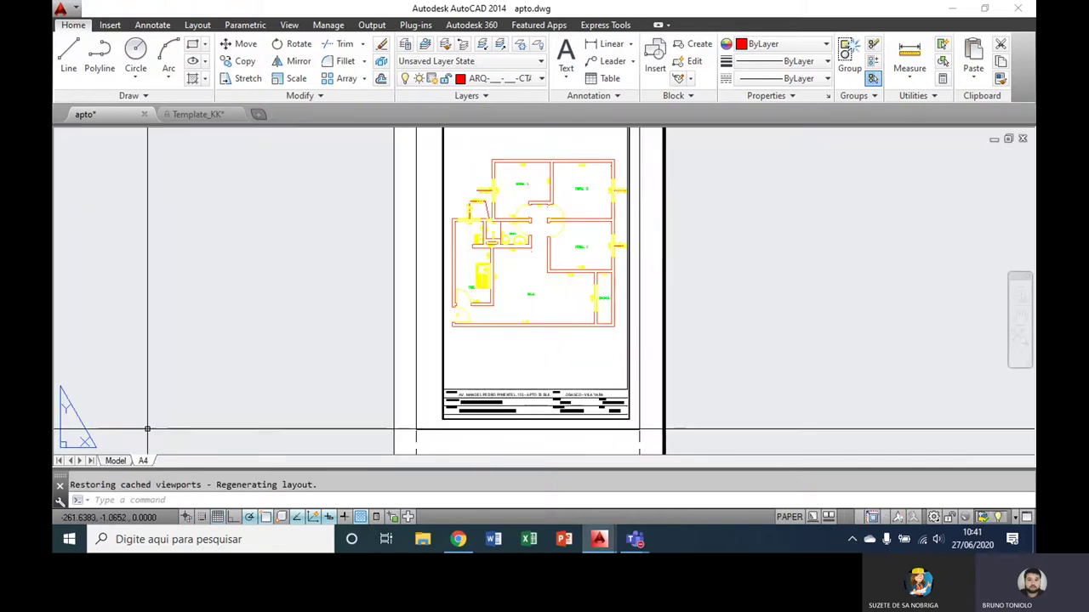
right_click(142, 460)
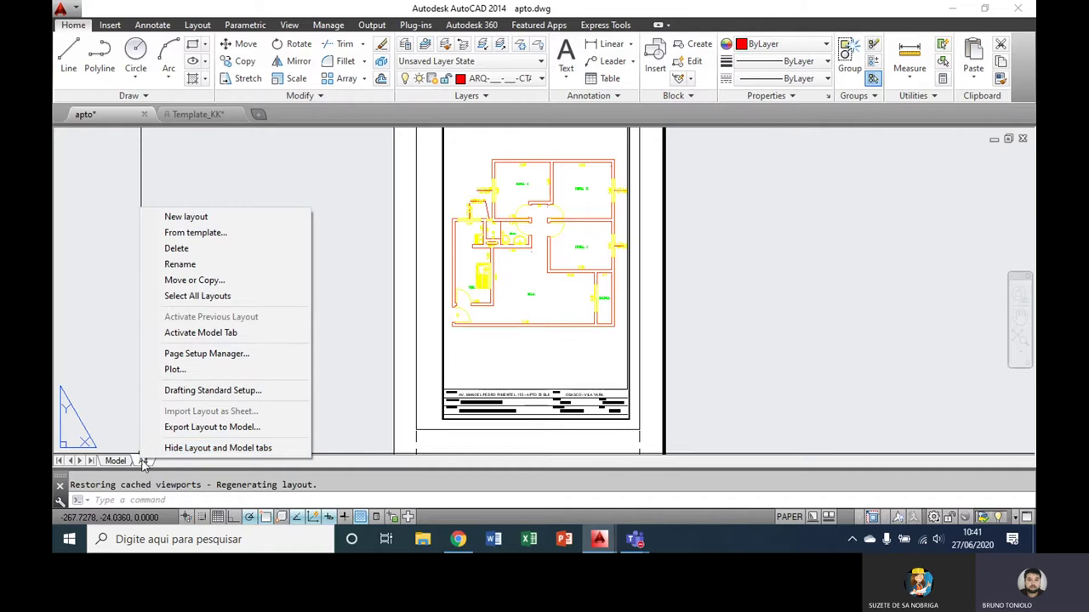
click(199, 225)
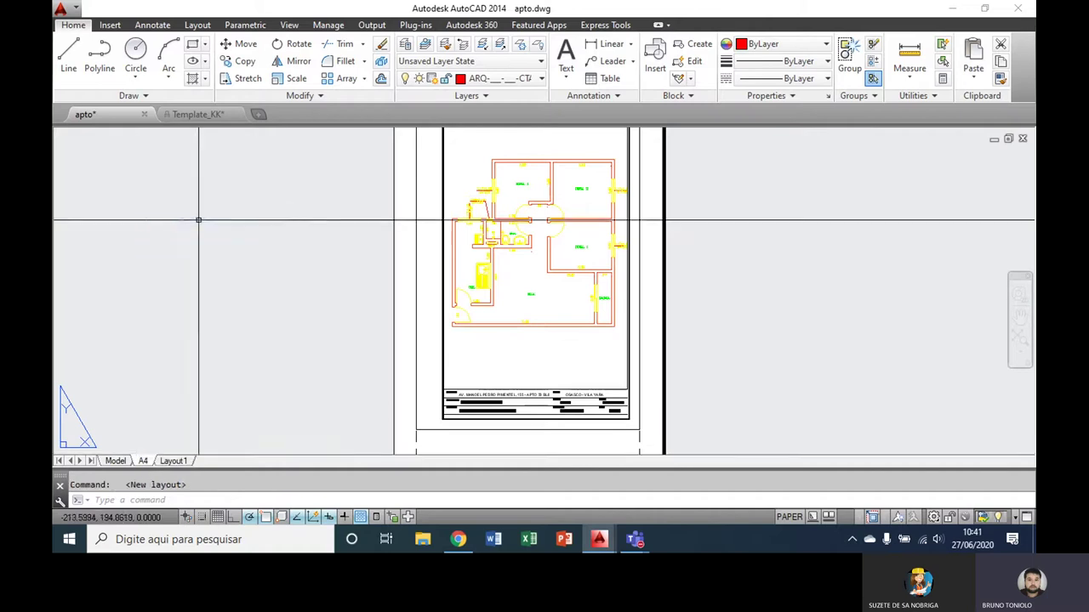
click(175, 461)
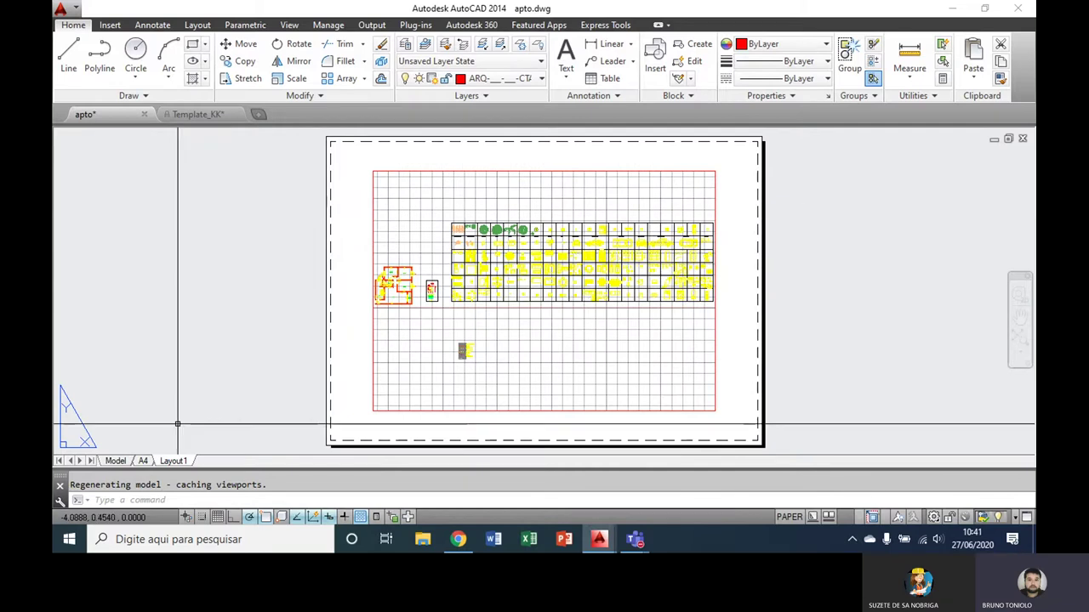
- Rename Layout1 to Folha
right_click(179, 460)
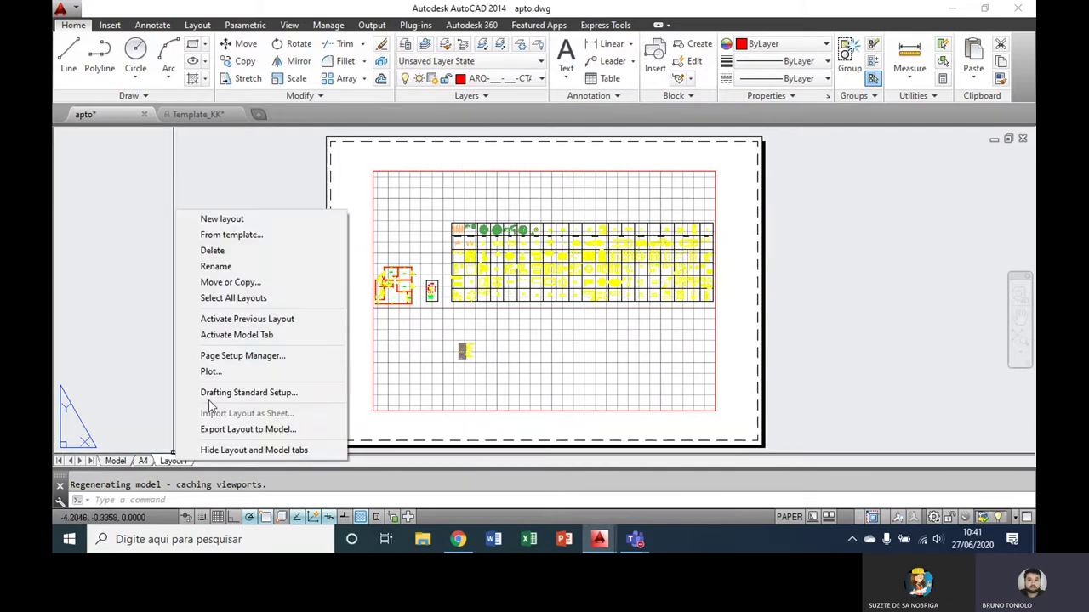
click(241, 269)
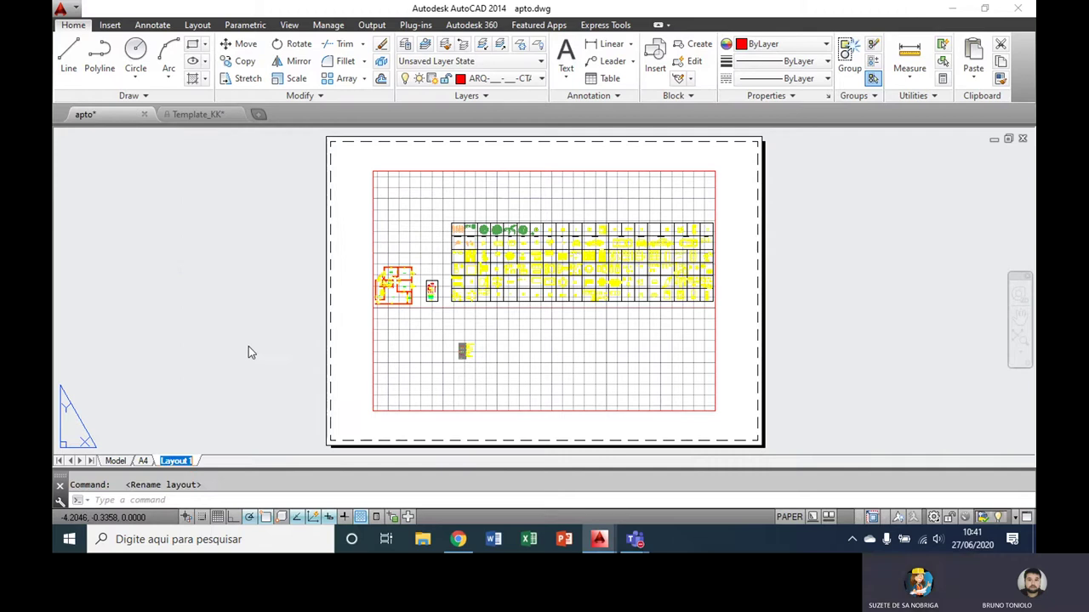
text(Folha)
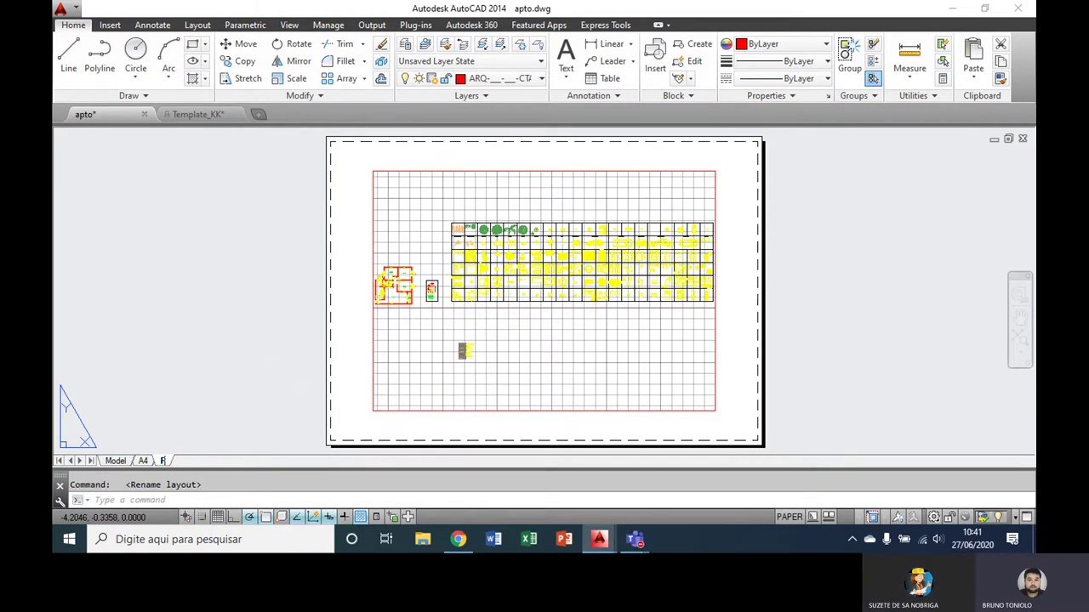
key(Return)
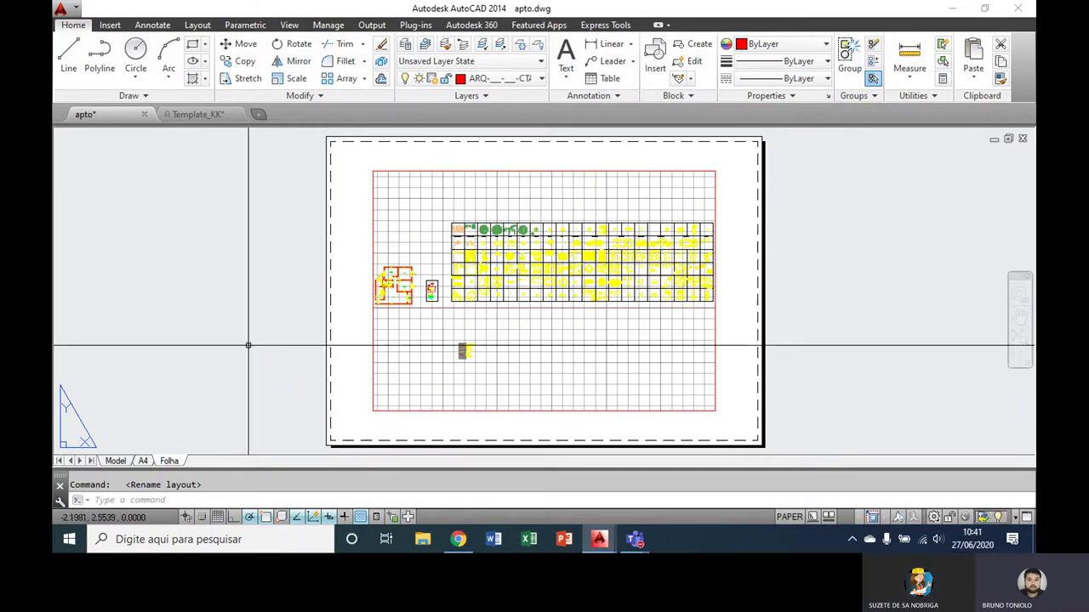
- Paste the copied A4 border and title block onto the Folha layout
middle_drag(595, 311, 481, 315)
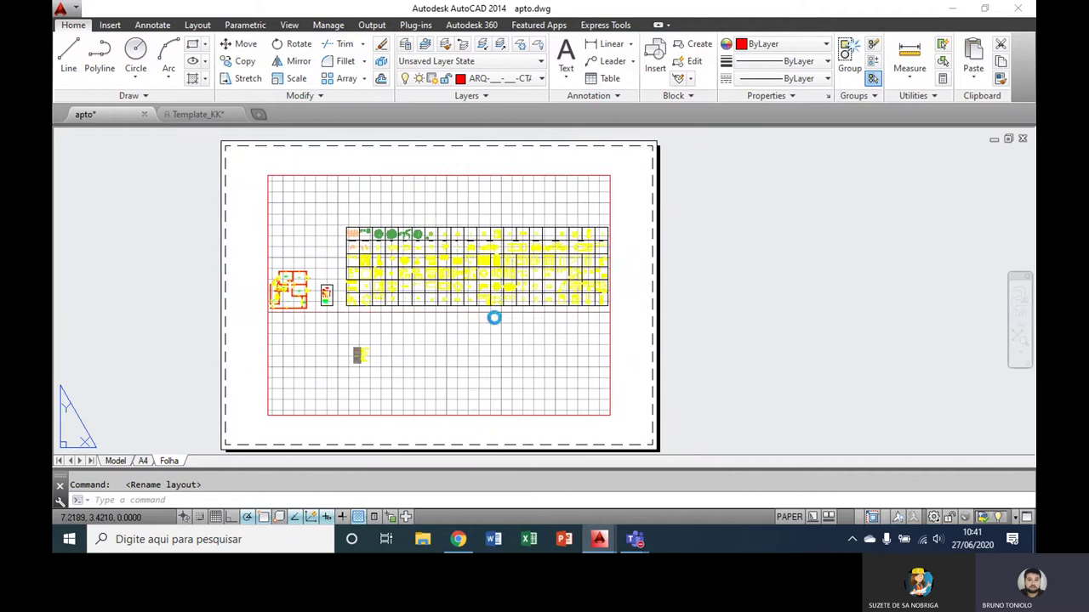
scroll(493, 333, down, 2)
scroll(454, 324, down, 2)
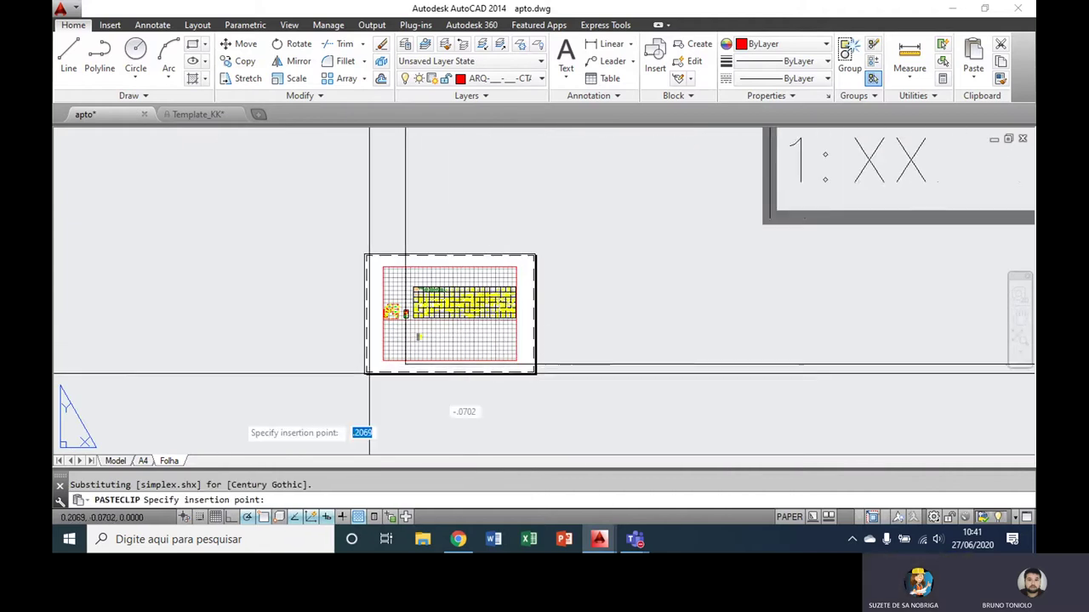
scroll(369, 372, down, 2)
scroll(396, 400, down, 2)
scroll(499, 365, down, 2)
scroll(442, 358, down, 2)
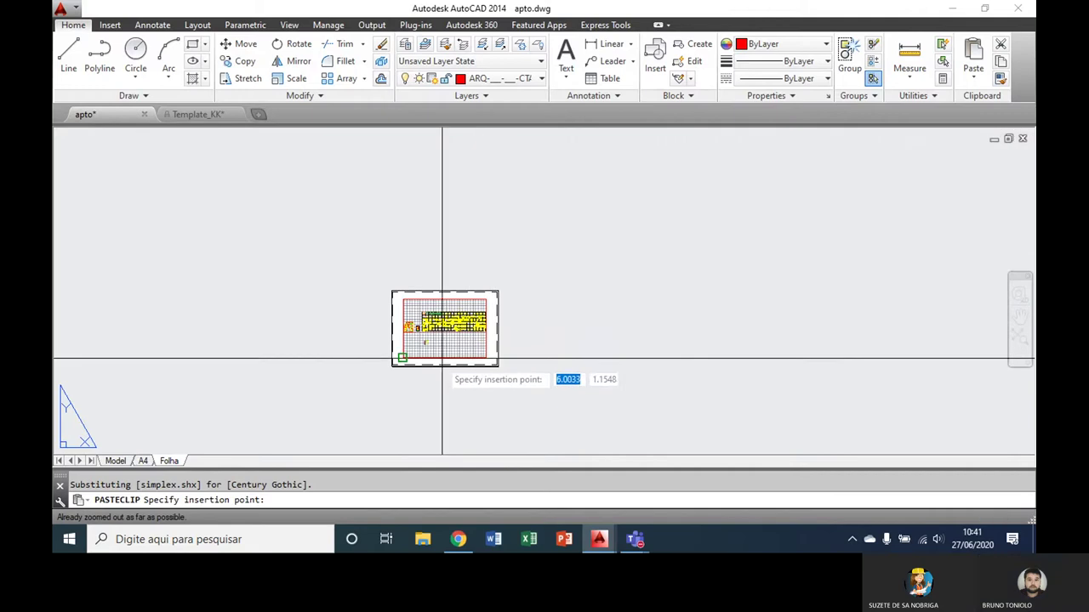
click(441, 358)
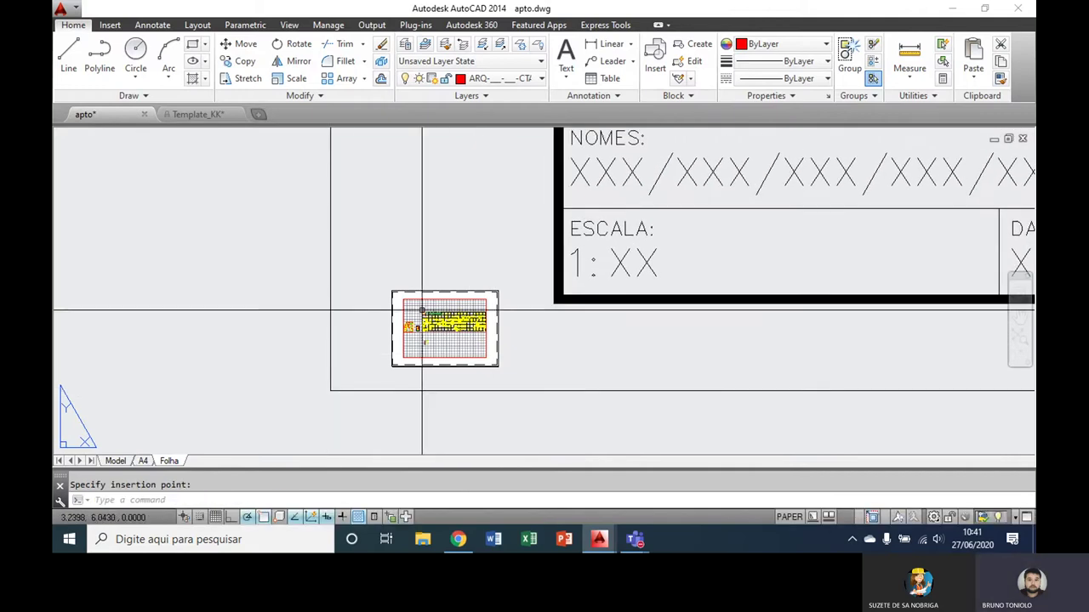
- Zoom to extents so the pasted A4 sheet fits the view
scroll(419, 313, up, 2)
scroll(405, 293, up, 3)
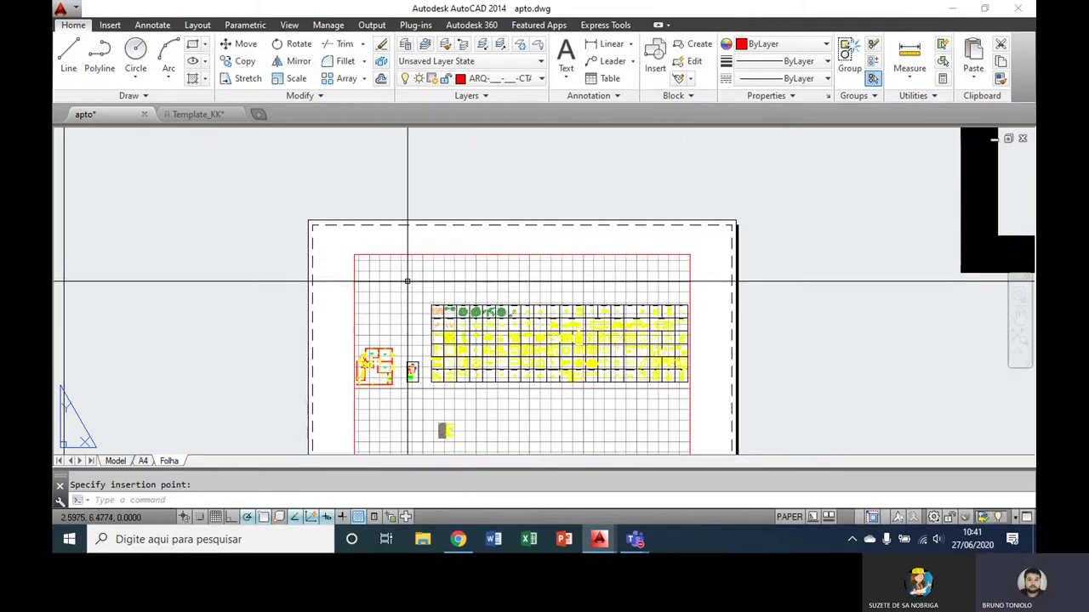
middle_click(407, 281)
middle_click(407, 281)
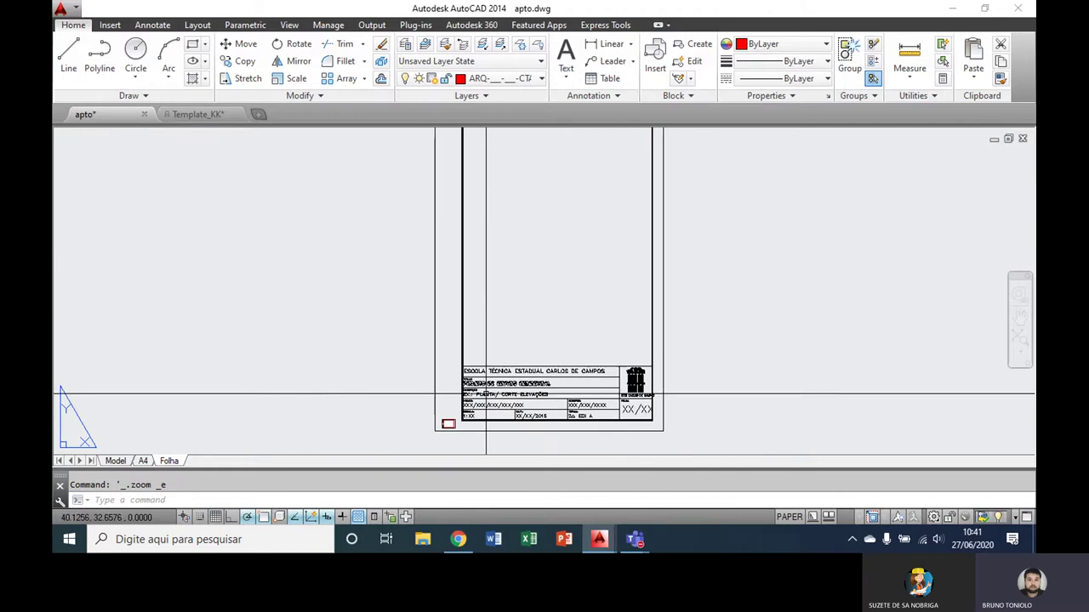
scroll(449, 423, up, 3)
scroll(431, 311, up, 2)
scroll(377, 360, up, 2)
scroll(401, 347, down, 1)
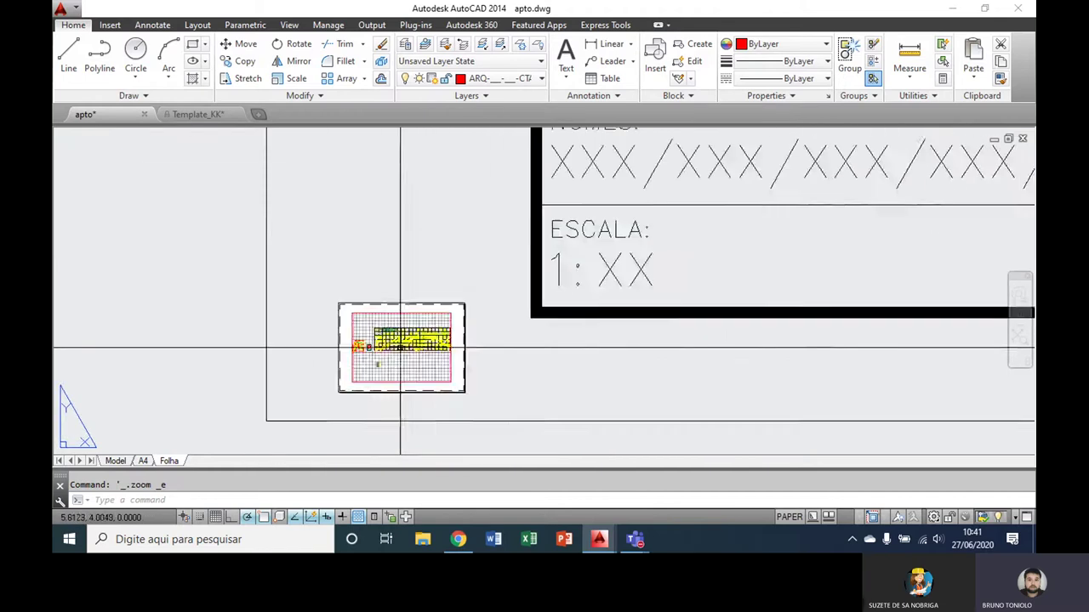
scroll(400, 346, down, 4)
scroll(411, 340, down, 1)
scroll(462, 316, up, 1)
scroll(467, 315, up, 2)
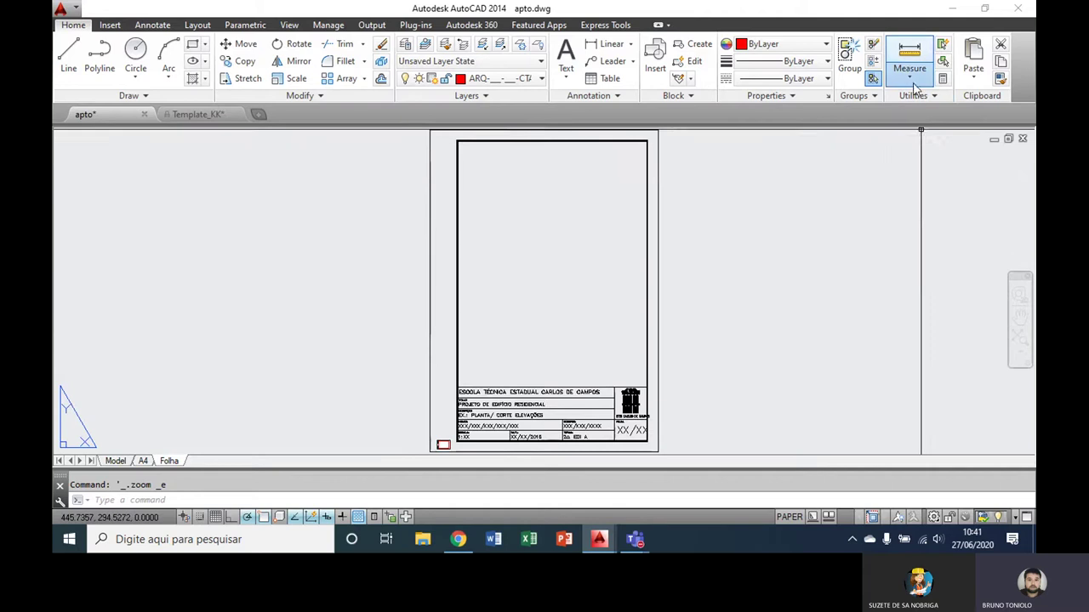
click(912, 83)
click(913, 104)
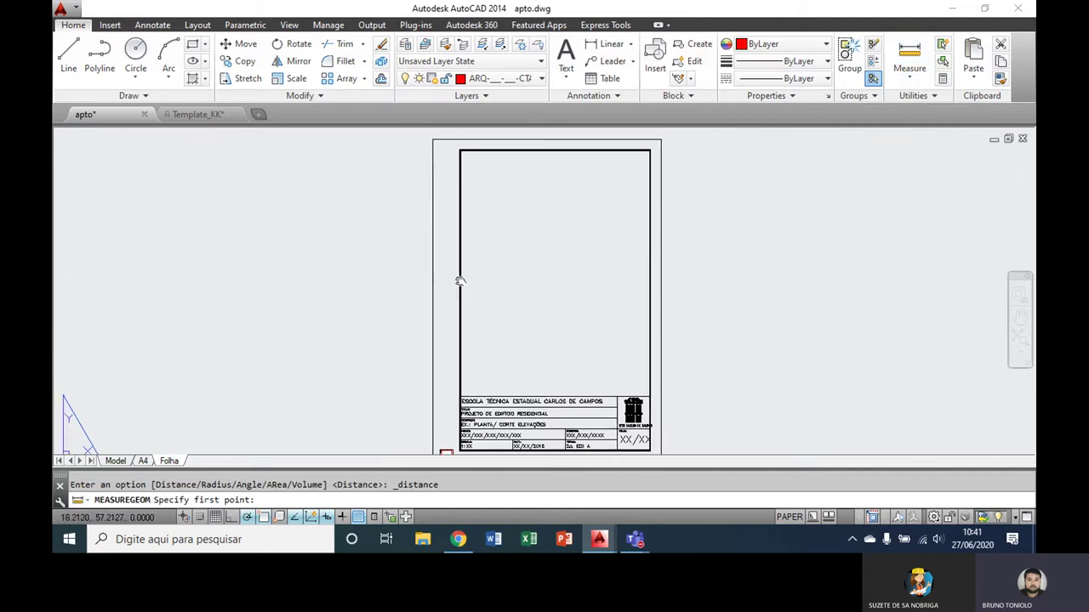
middle_drag(451, 258, 457, 303)
scroll(435, 175, up, 5)
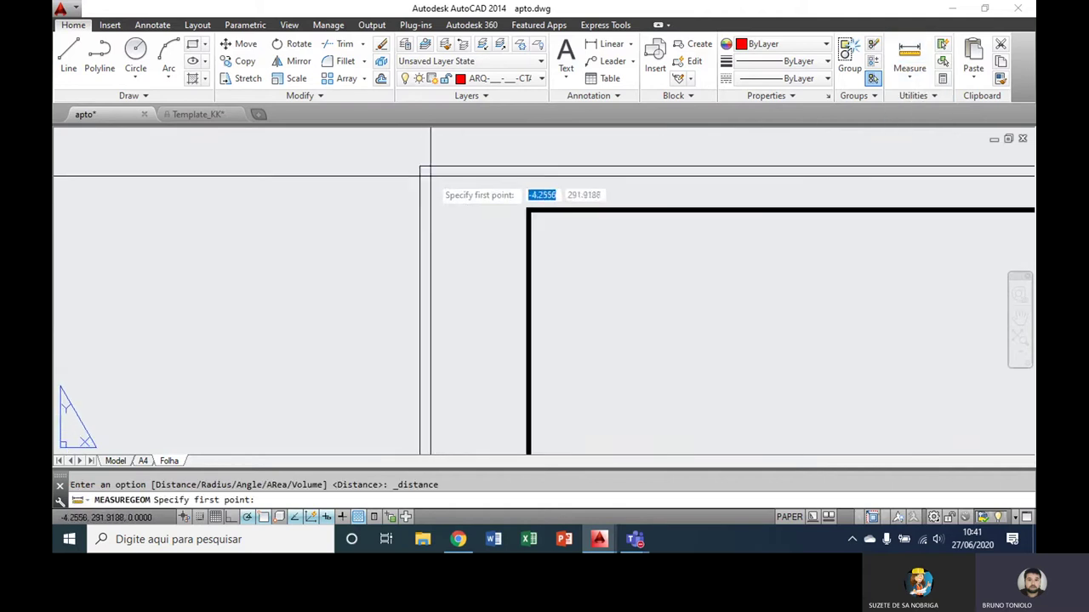
click(419, 165)
scroll(421, 168, down, 4)
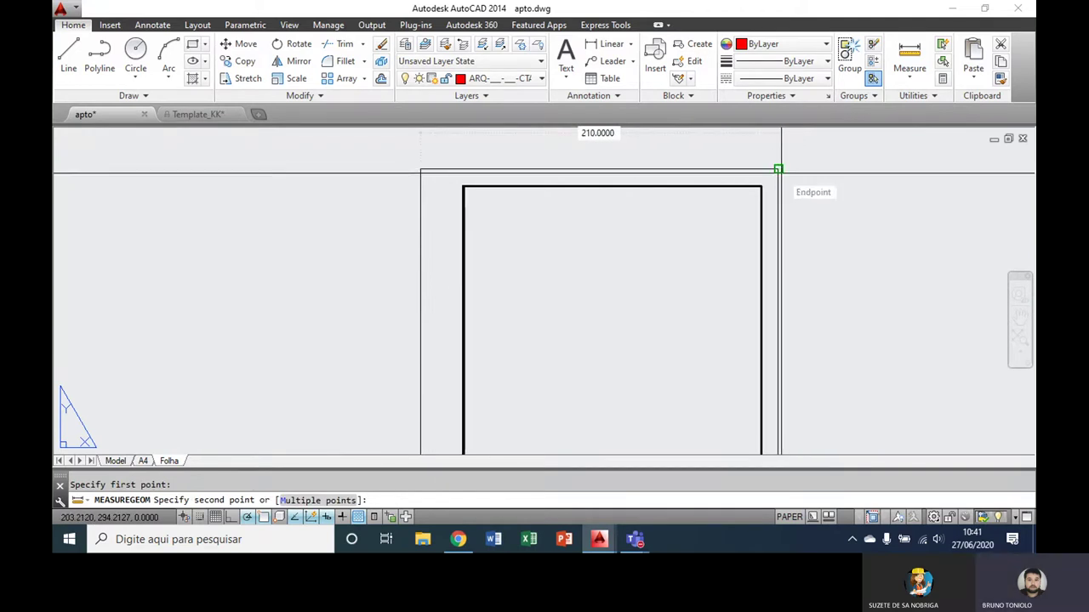
scroll(777, 166, down, 2)
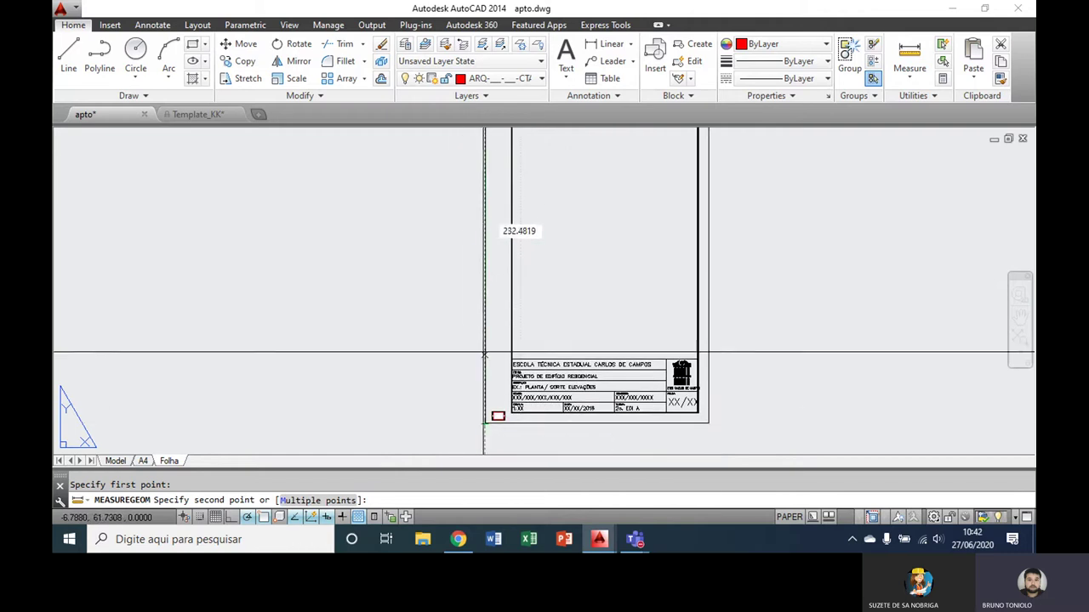
key(Escape)
middle_click(564, 293)
middle_click(564, 294)
text(OP)
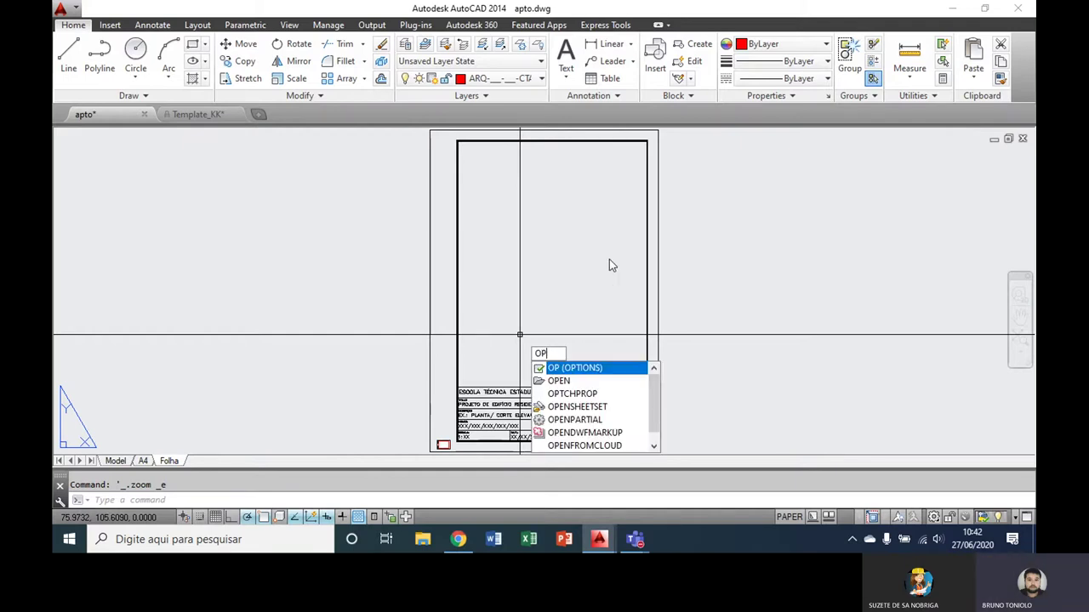
- In Options > Display, uncheck Display printable area and Display paper background, and apply
key(Return)
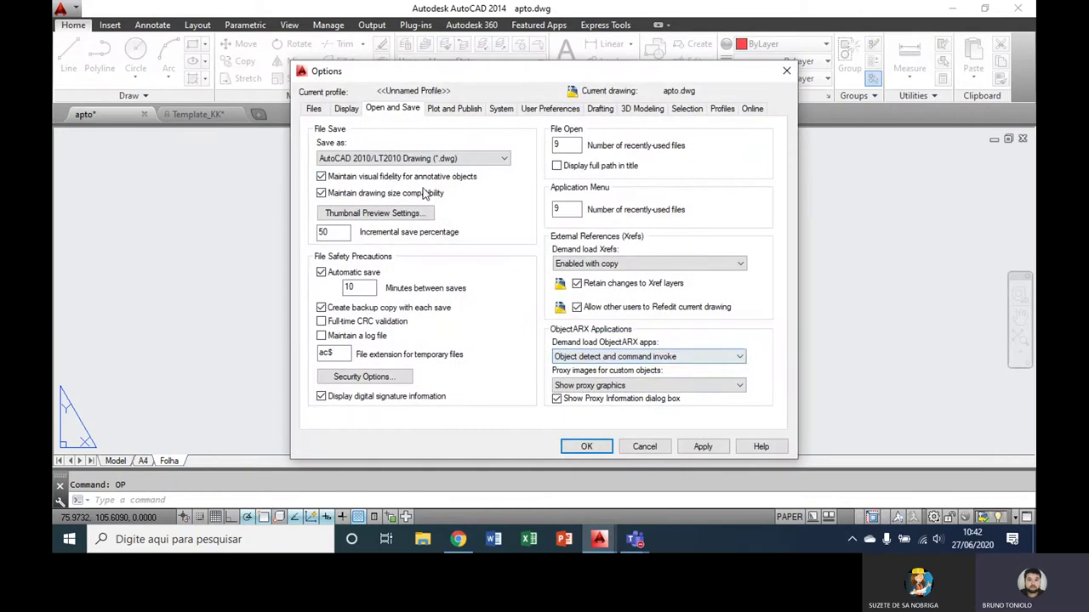
click(348, 110)
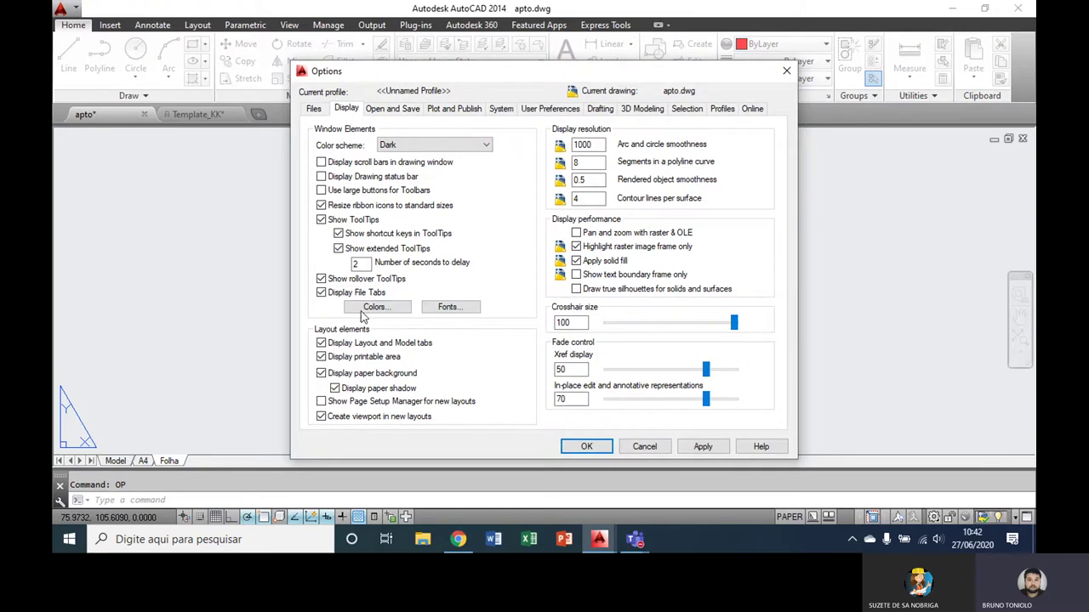
click(321, 357)
click(322, 375)
click(705, 446)
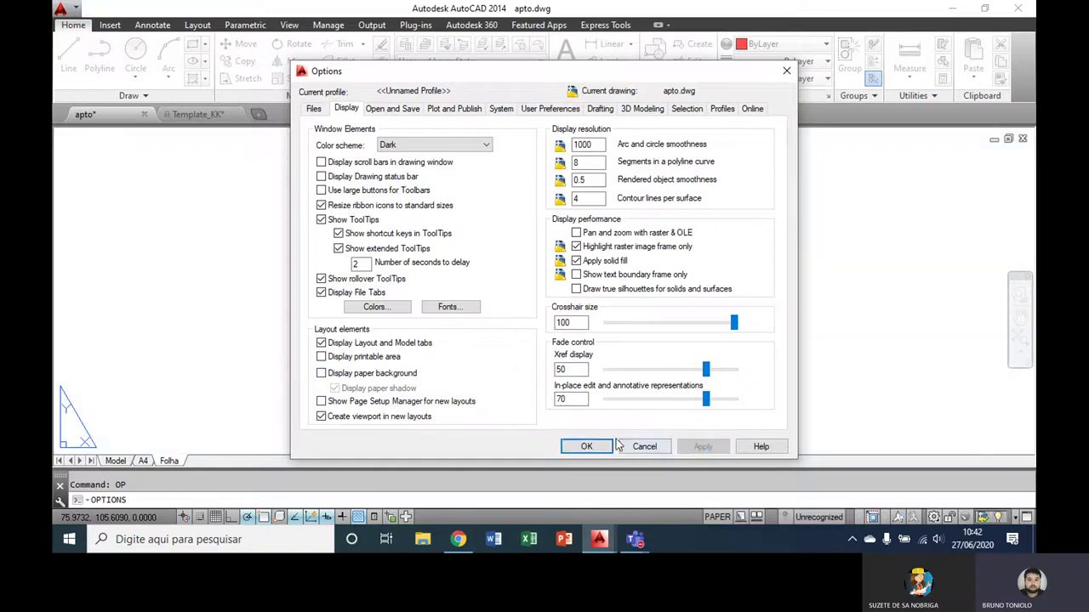
click(586, 447)
text(MVIEW)
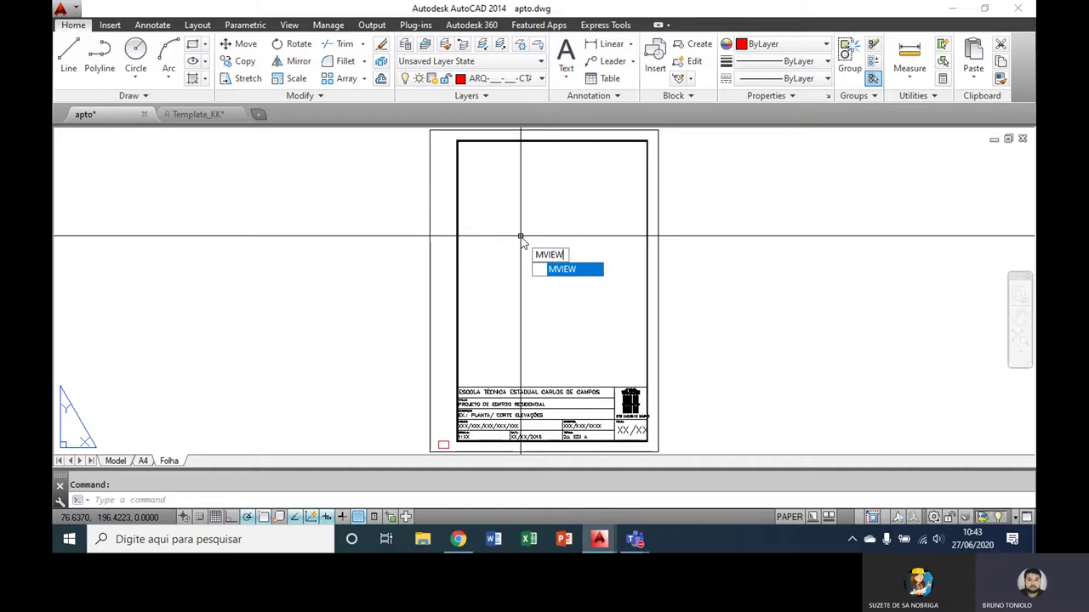
- Draw an MVIEW viewport from the frame's top-left corner down to the title block
key(Return)
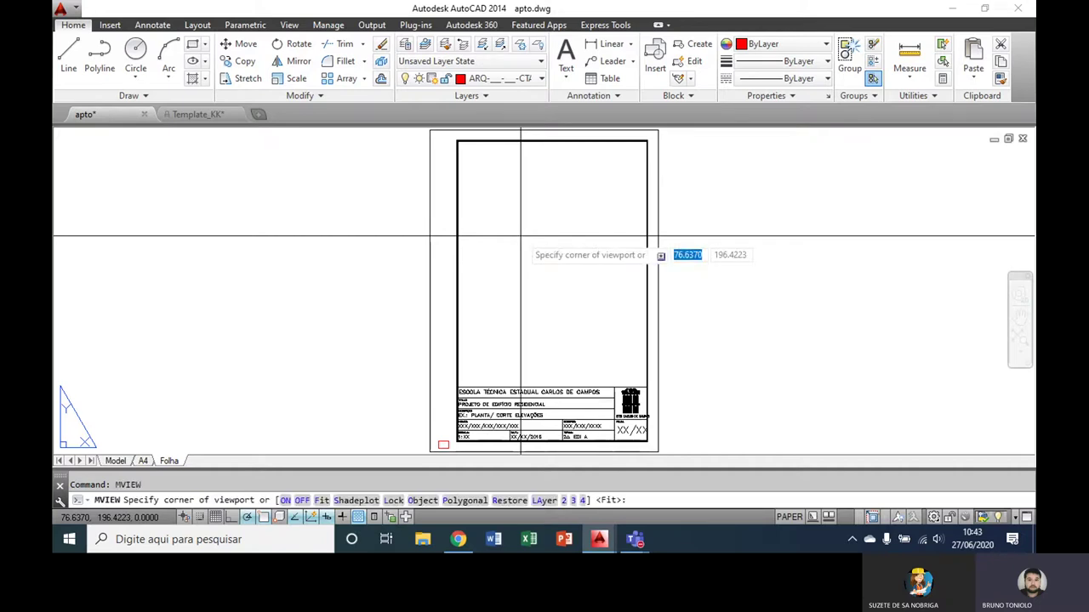
click(456, 140)
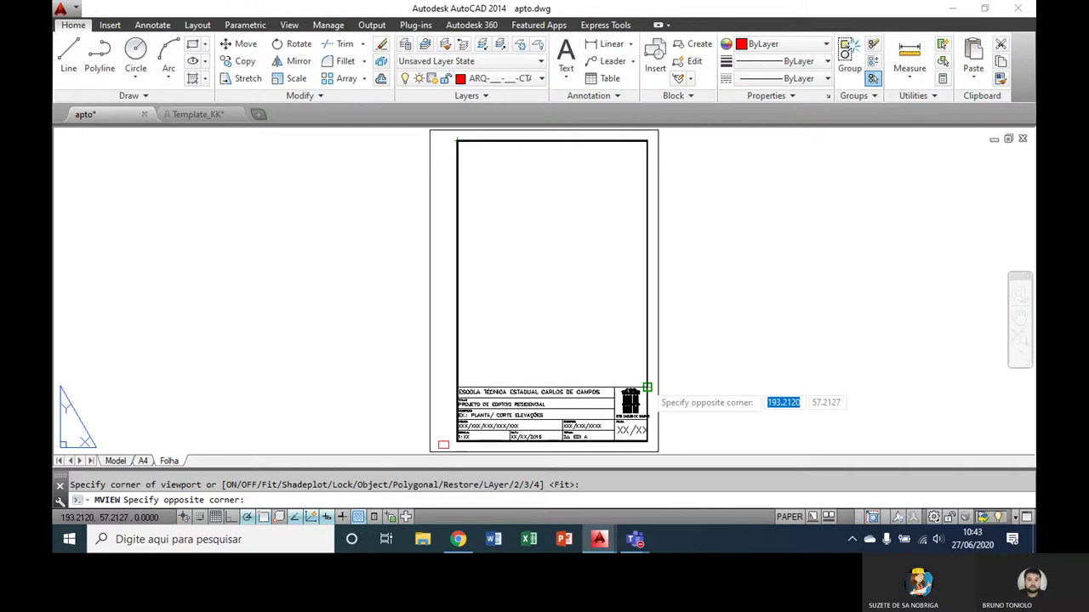
click(646, 388)
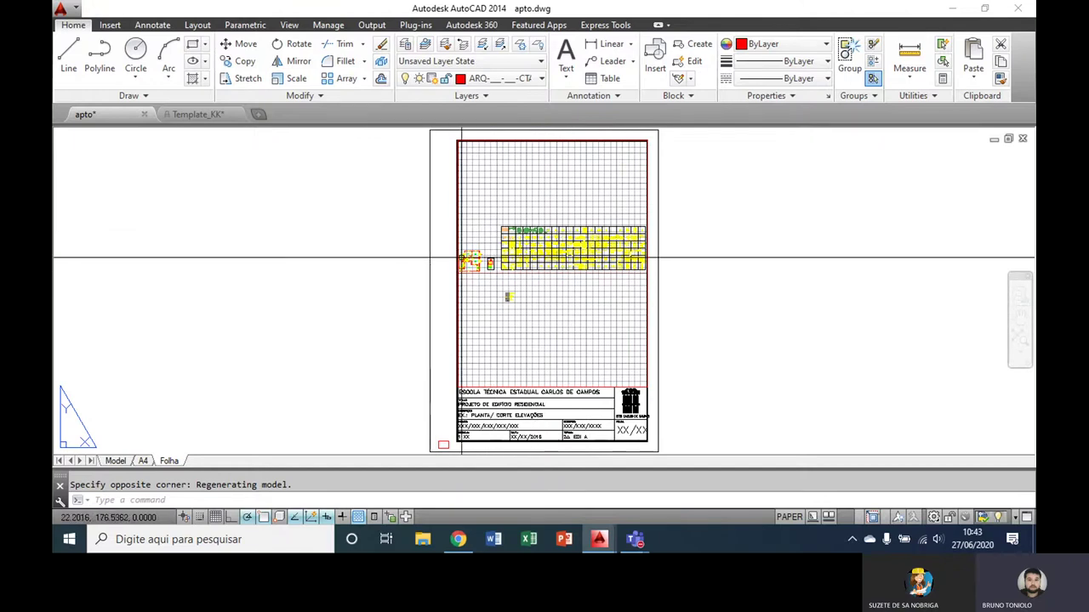
scroll(461, 258, up, 5)
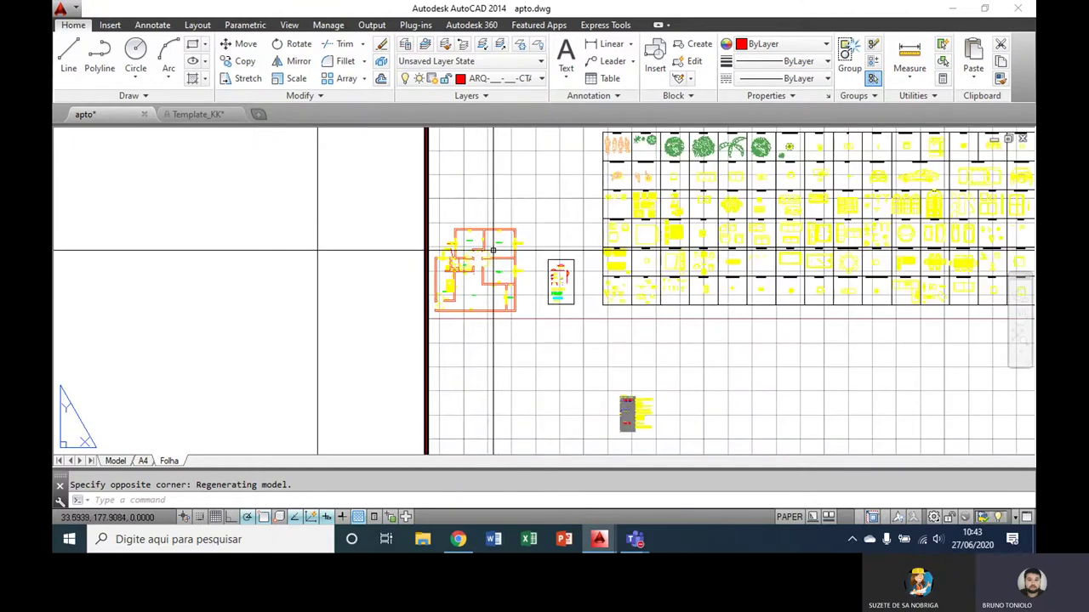
middle_click(478, 262)
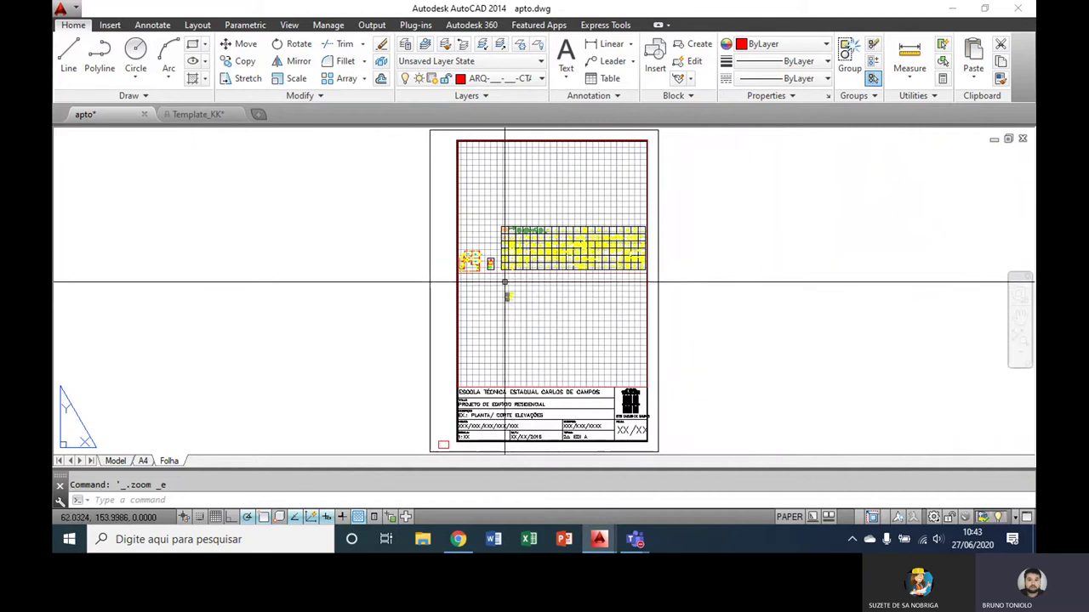
click(509, 298)
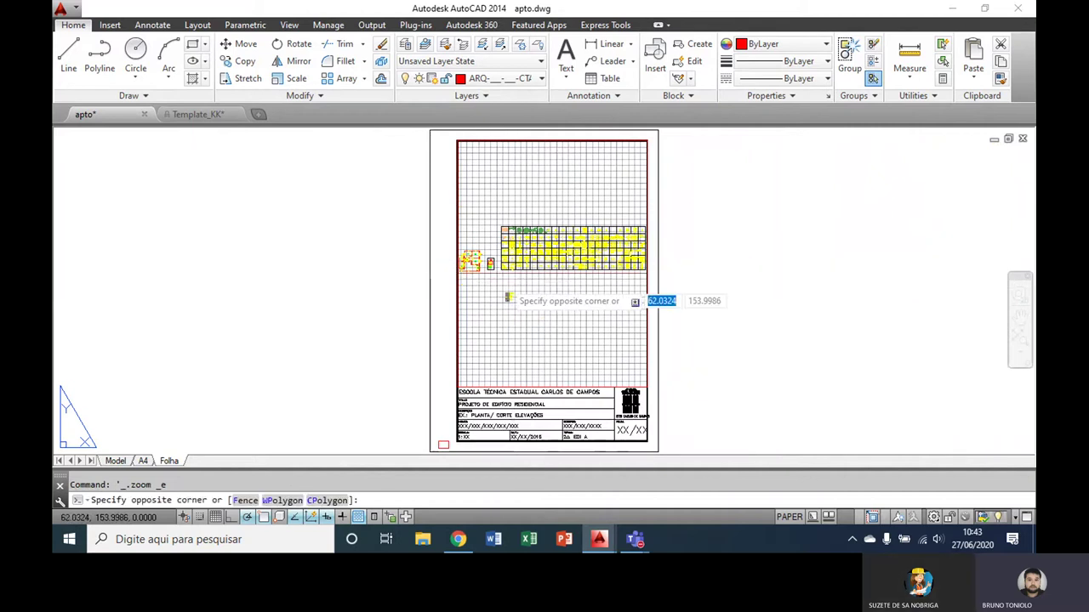
- Enter the viewport's model space and zoom in on the apartment plan
double_click(526, 292)
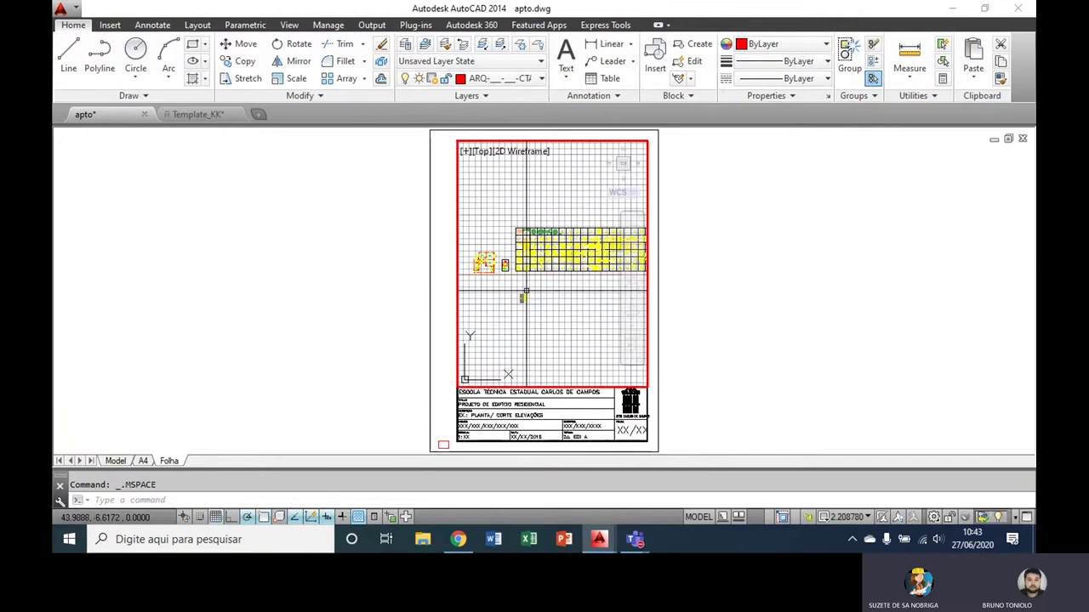
scroll(526, 292, up, 2)
scroll(529, 287, up, 2)
scroll(534, 281, up, 2)
scroll(539, 275, up, 2)
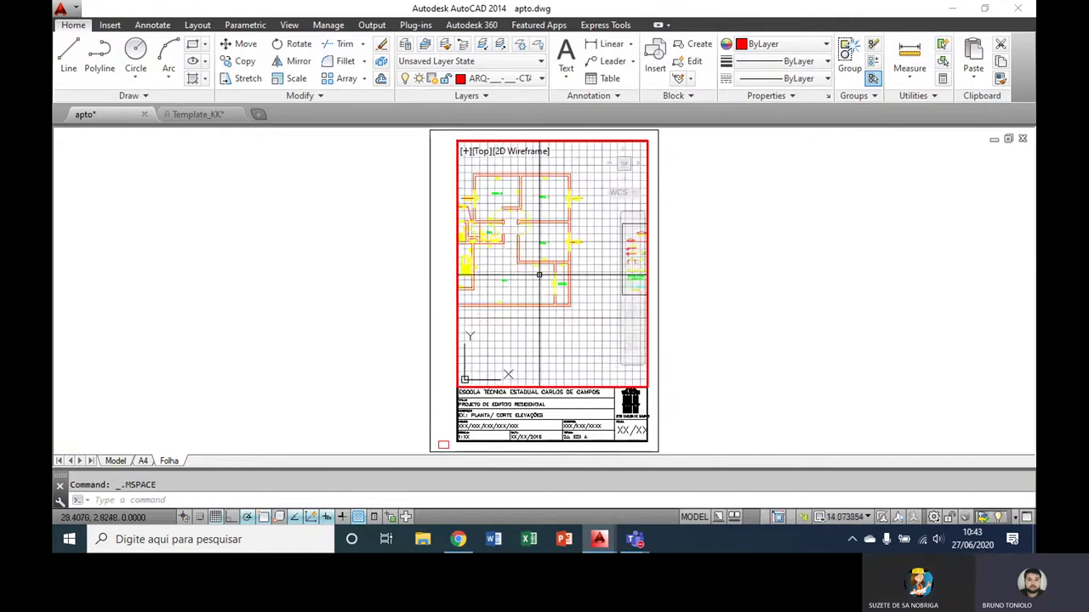
scroll(544, 274, up, 1)
scroll(568, 272, up, 1)
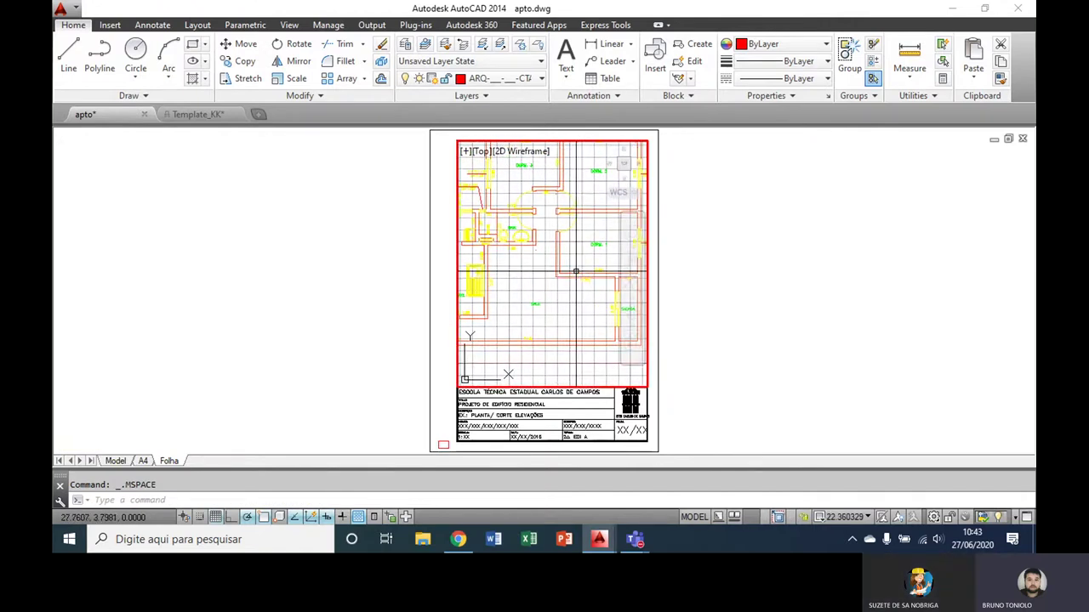
scroll(576, 271, down, 2)
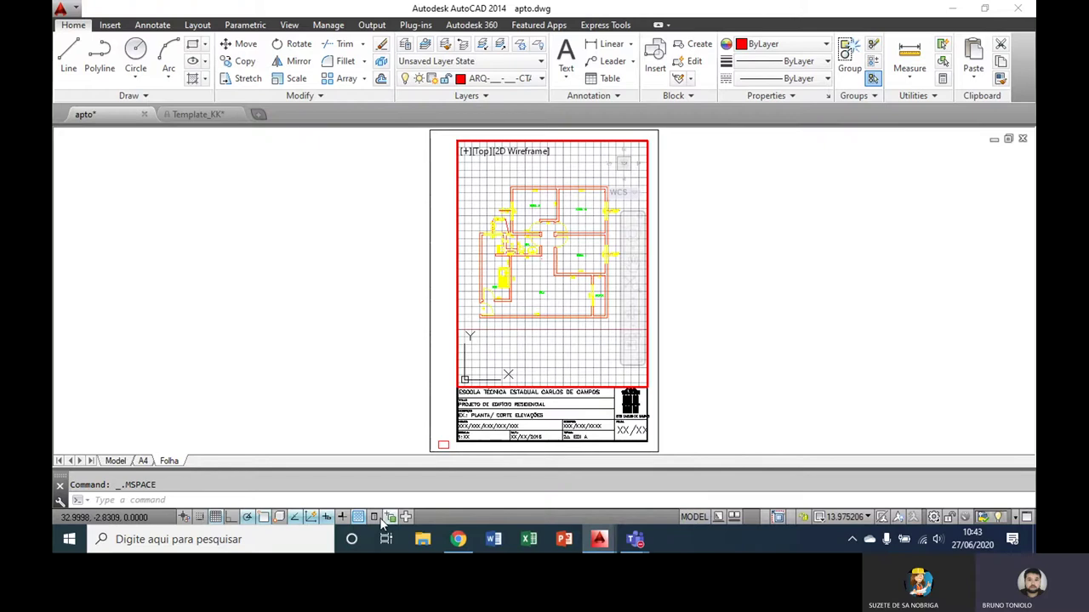
- Turn off grid display, recentre the floor plan, and start the ZOOM command
click(216, 517)
scroll(519, 229, up, 1)
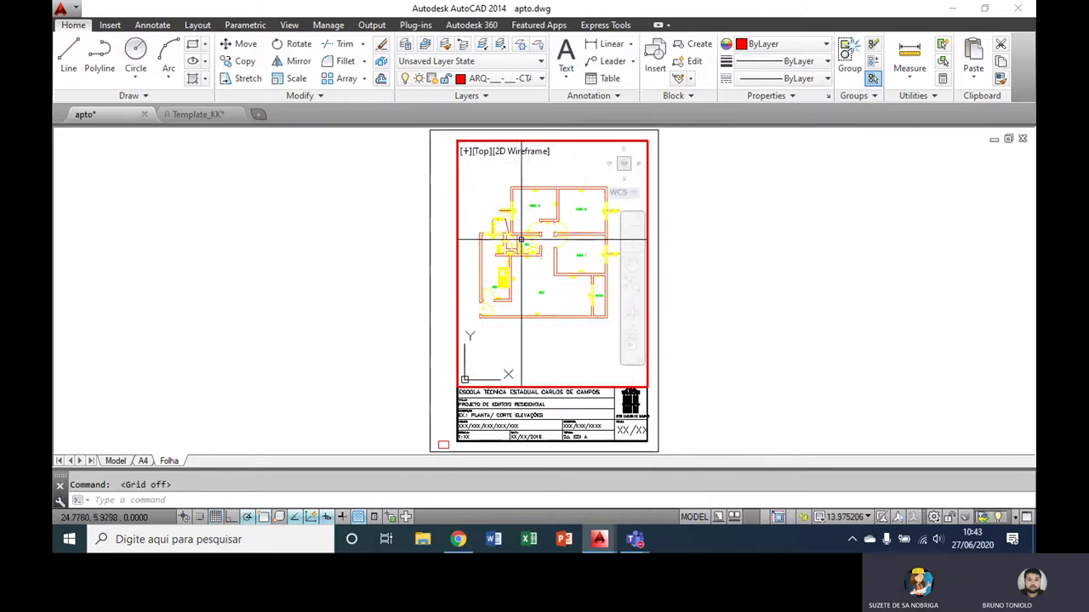
scroll(523, 250, down, 1)
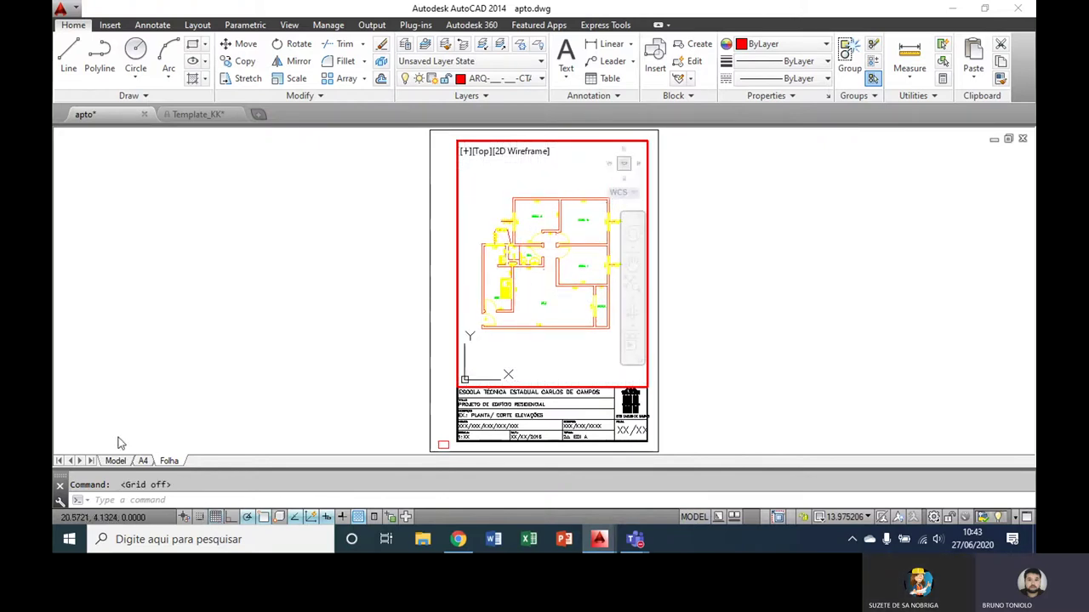
click(215, 518)
click(215, 517)
middle_drag(594, 249, 594, 251)
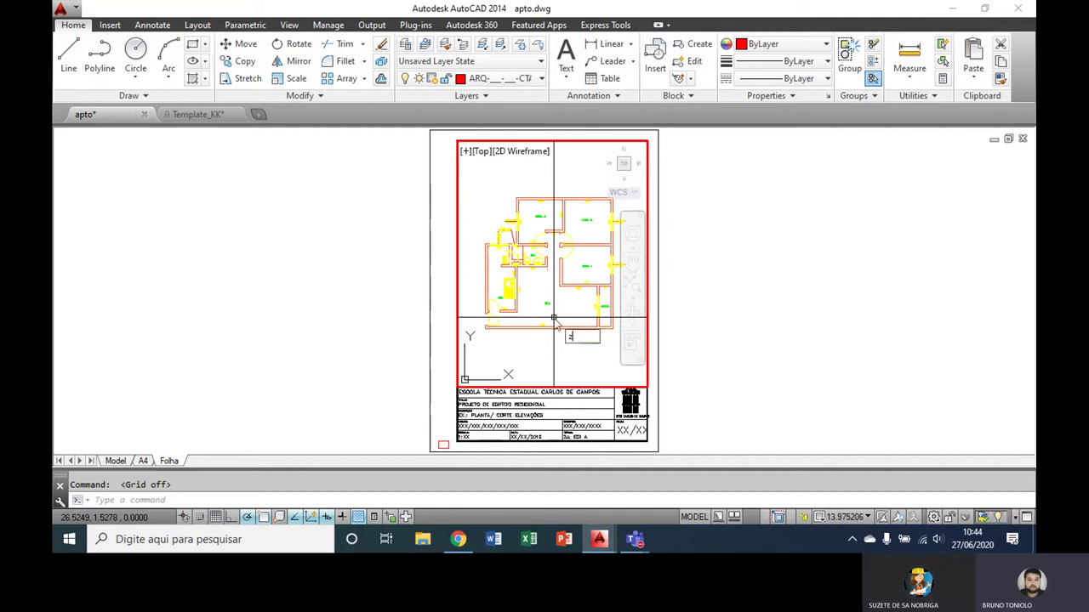
key(Return)
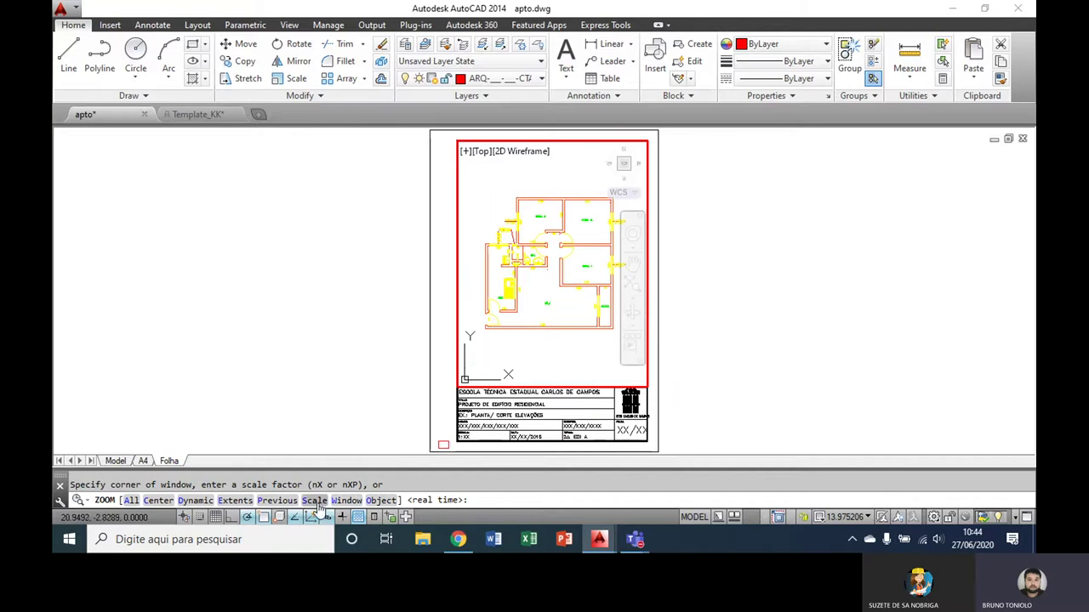
- Zoom the viewport to a 1000/50xp scale and reposition the floor plan
click(315, 501)
text(1000/50xp)
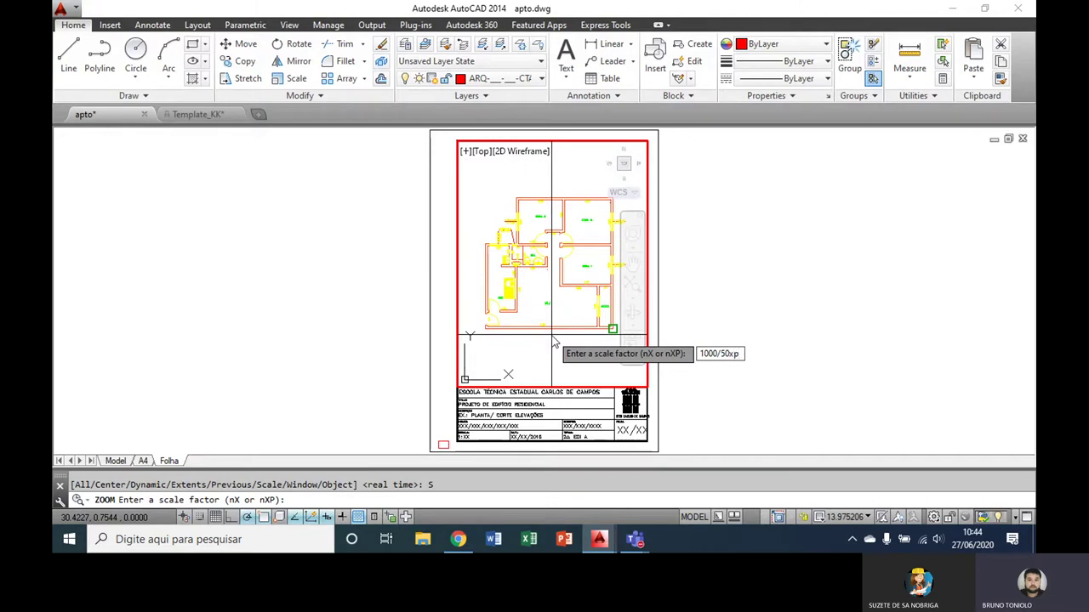
key(Return)
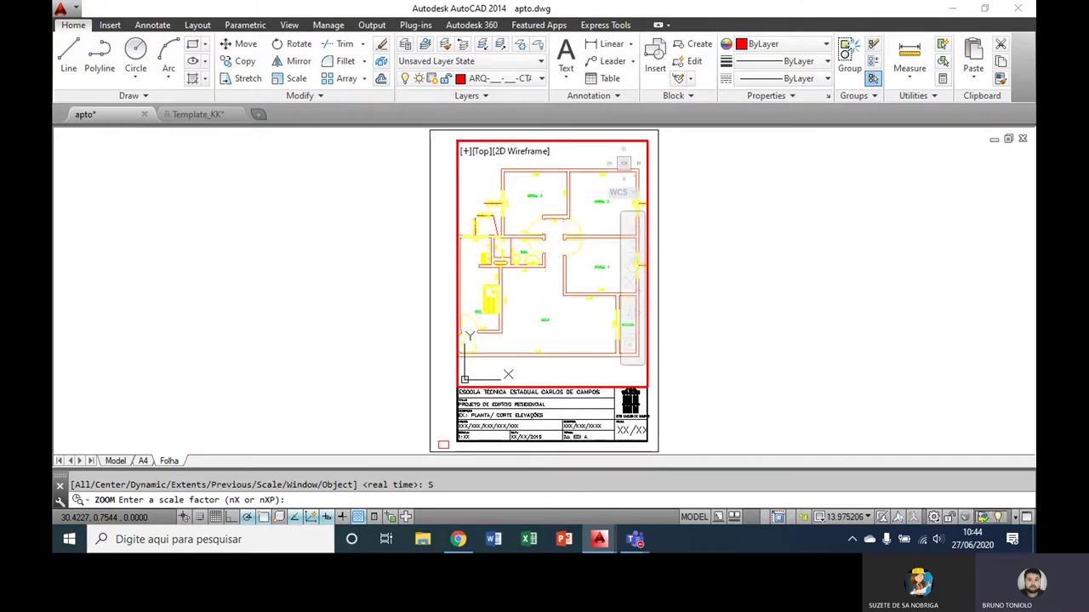
middle_drag(551, 334, 551, 321)
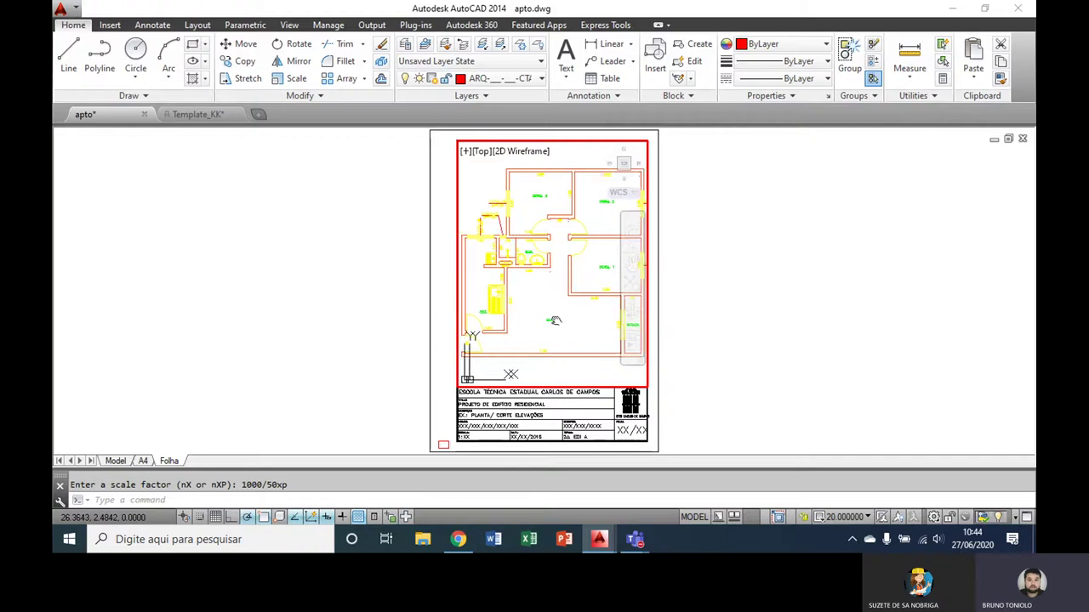
middle_drag(551, 321, 557, 324)
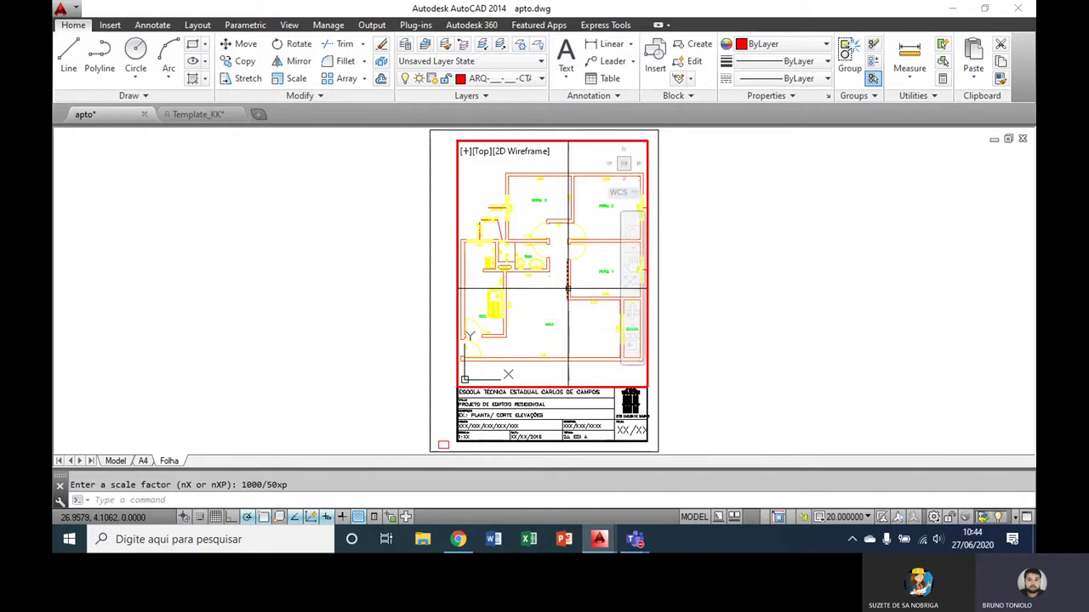
middle_drag(560, 320, 574, 284)
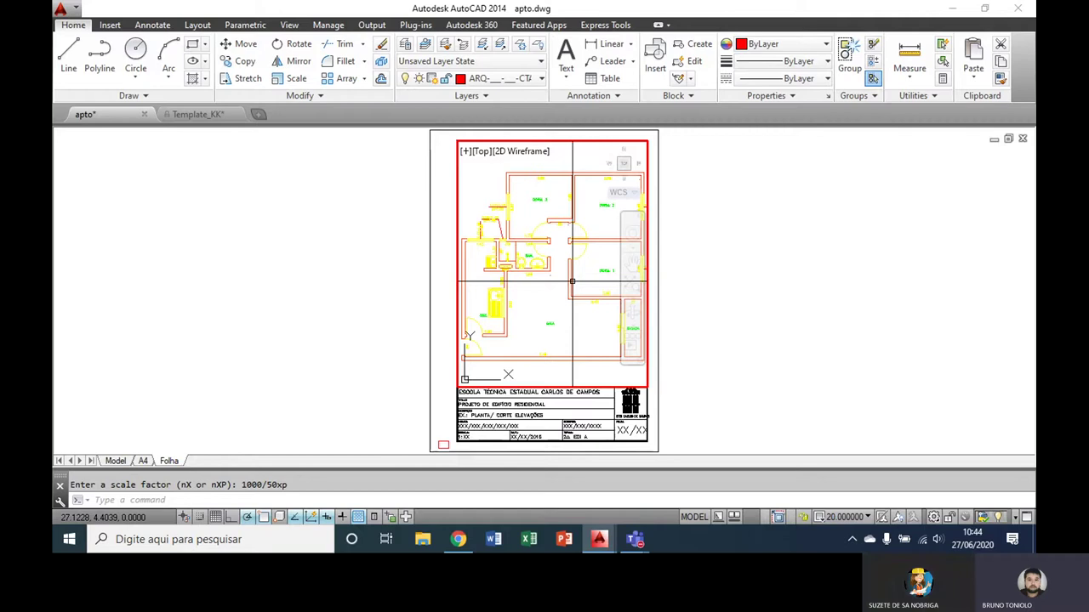
- Rescale the viewport to 1000/75xp, centre the plan, and return to paper space
key(Return)
text(1000/75xp)
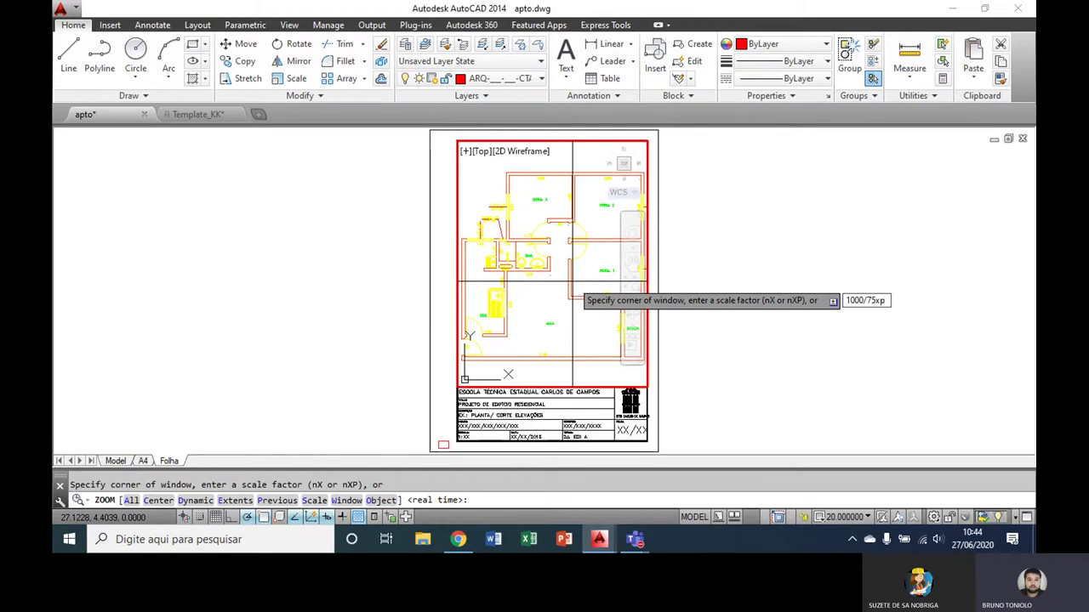
key(Return)
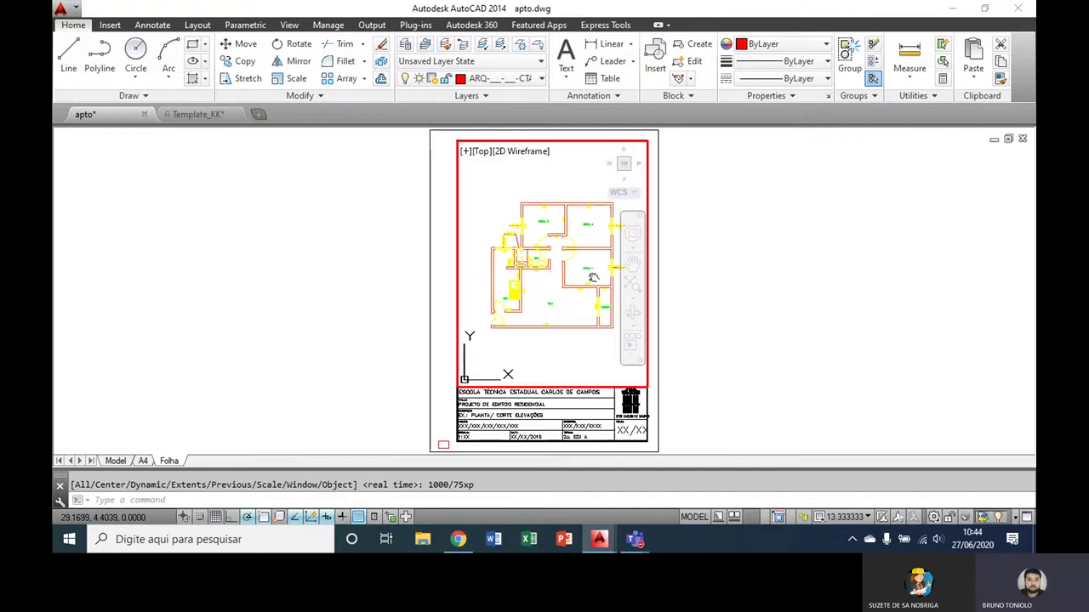
middle_drag(596, 277, 594, 277)
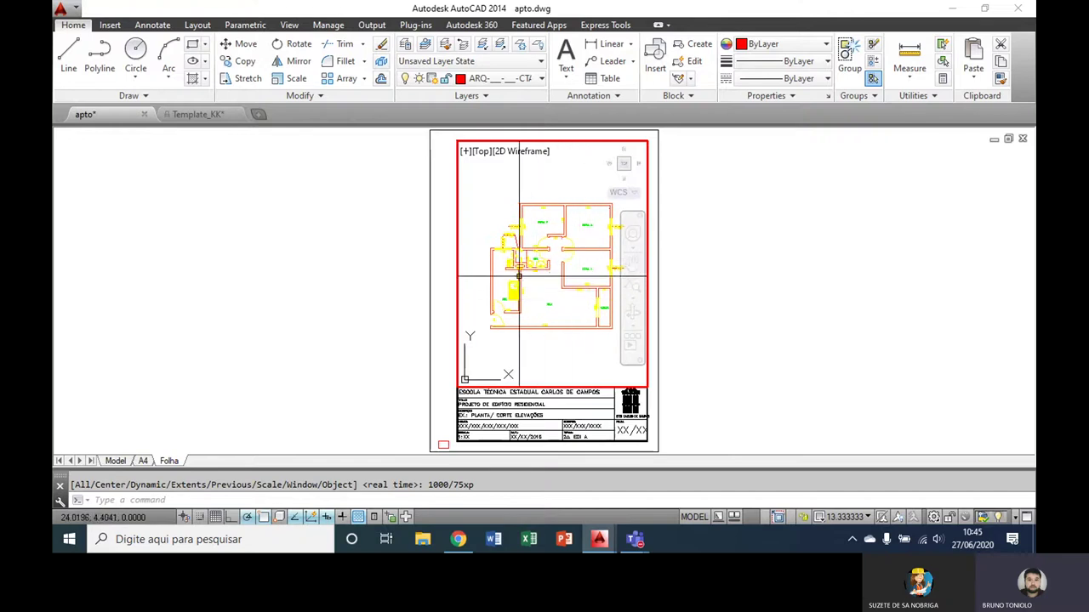
double_click(394, 275)
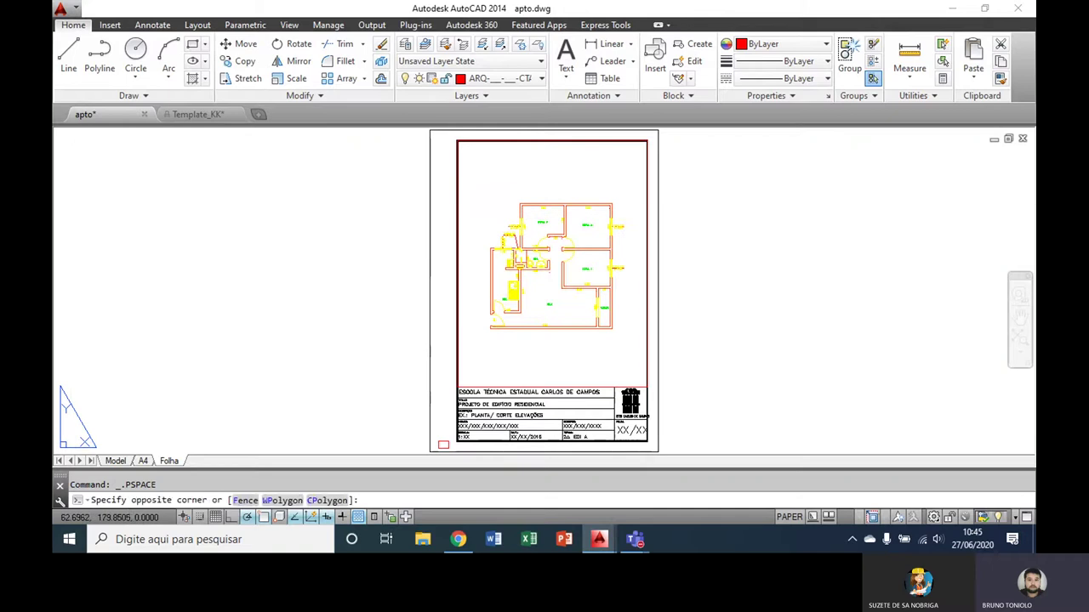
- Enter the Folha viewport to lock its view at the 1000/75xp scale
double_click(503, 260)
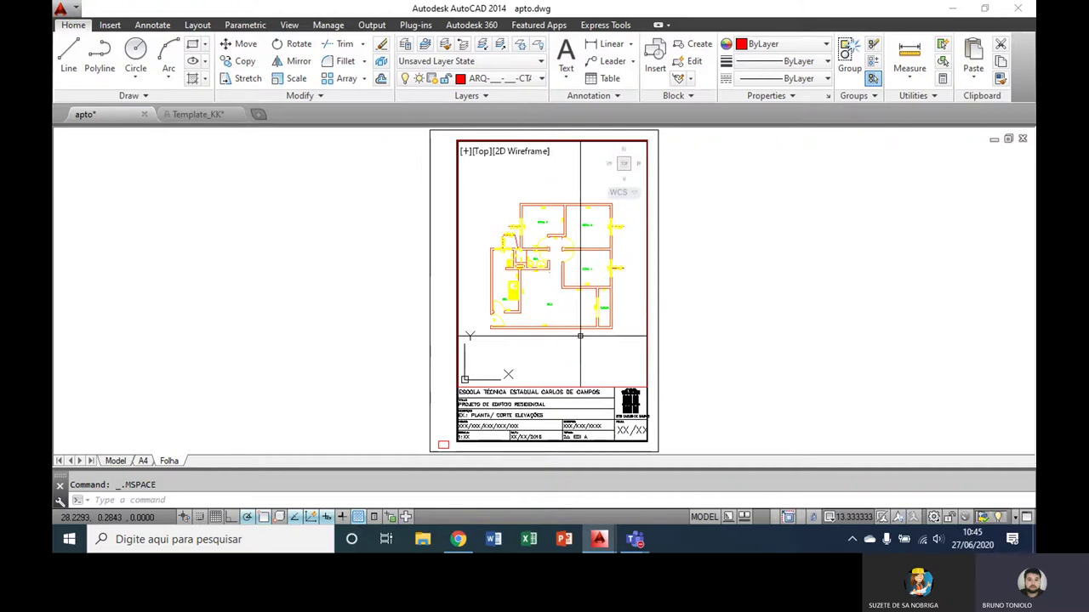
- Delete the small leftover viewport below the sheet
middle_drag(570, 324, 562, 291)
double_click(570, 289)
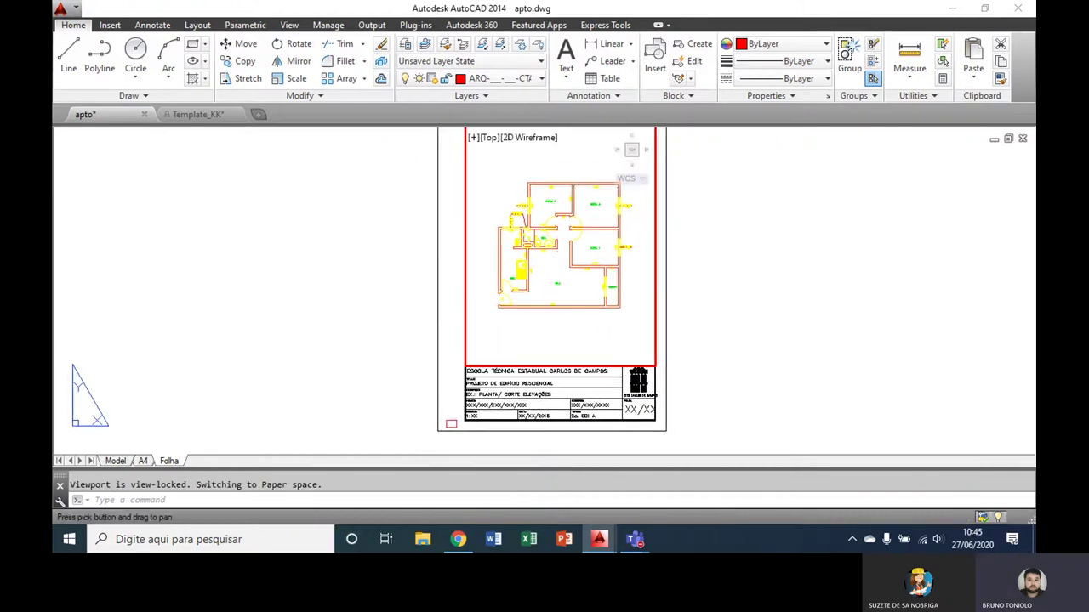
double_click(431, 324)
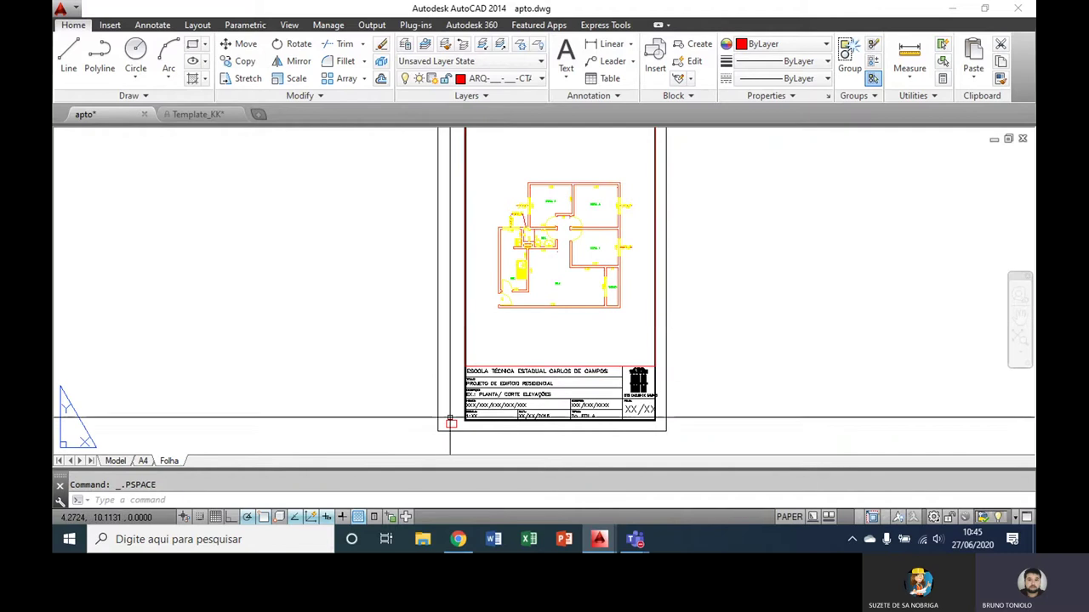
scroll(417, 357, up, 5)
scroll(402, 389, up, 3)
click(401, 384)
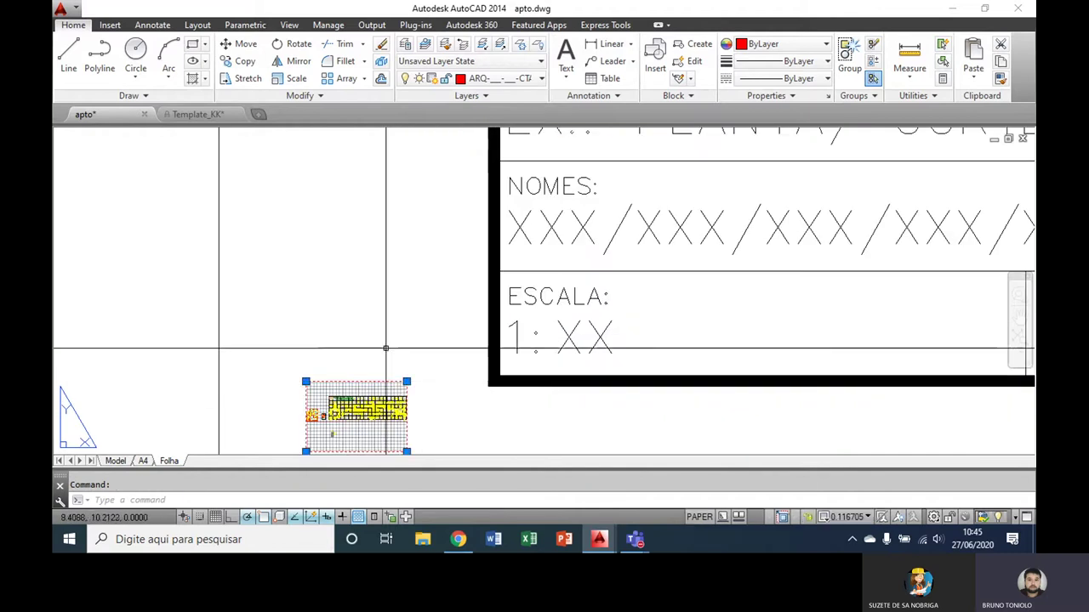
key(Delete)
- Change the title block heading to PROJETO DE ARQUITETURA
scroll(376, 330, down, 3)
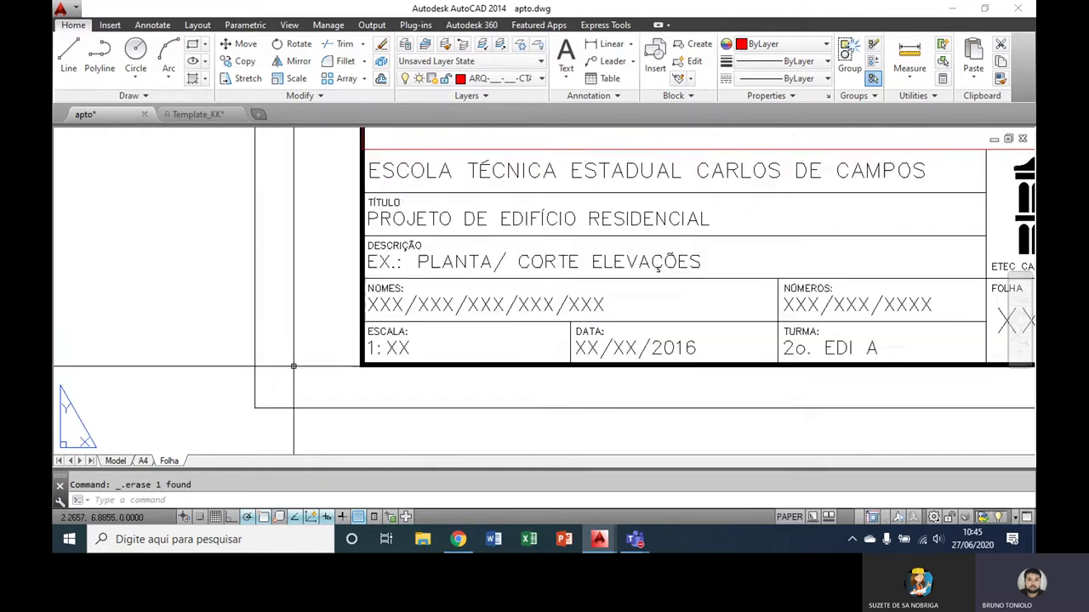
scroll(408, 330, down, 2)
scroll(442, 330, down, 2)
scroll(451, 332, up, 4)
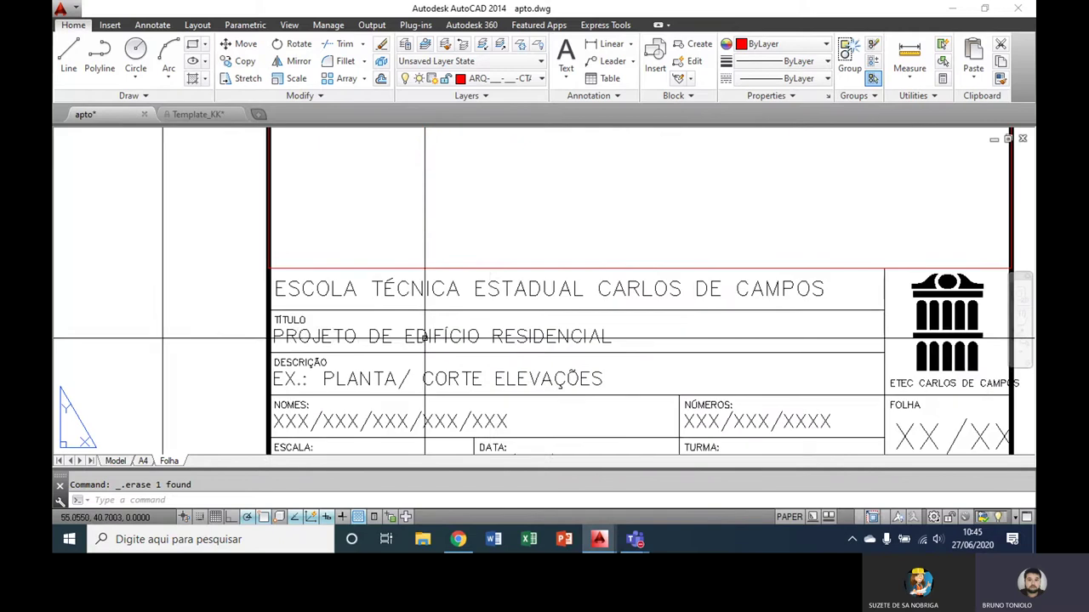
middle_drag(483, 318, 464, 298)
click(464, 300)
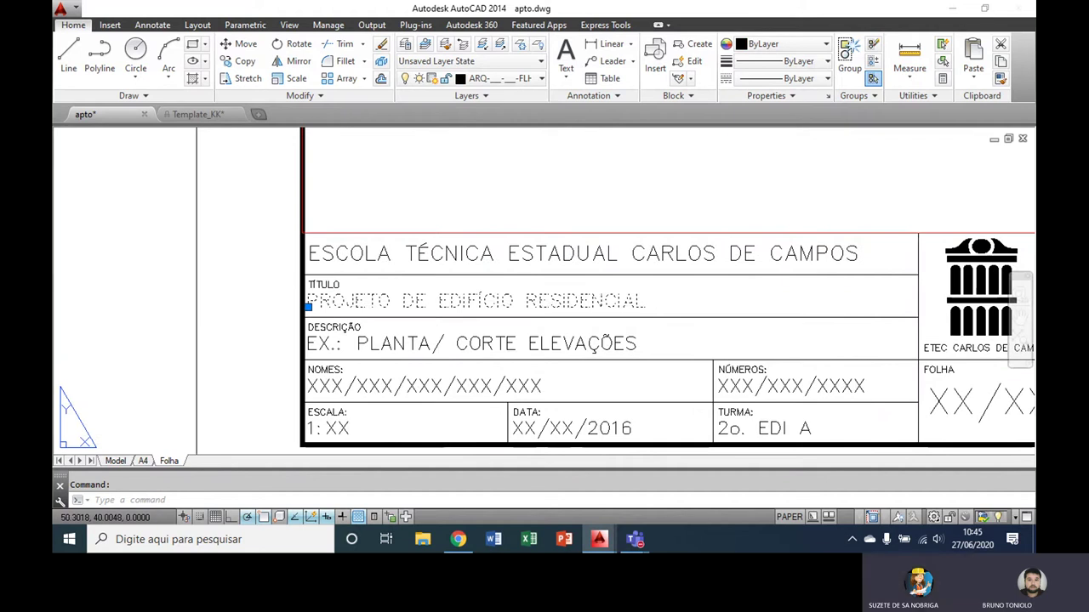
double_click(425, 317)
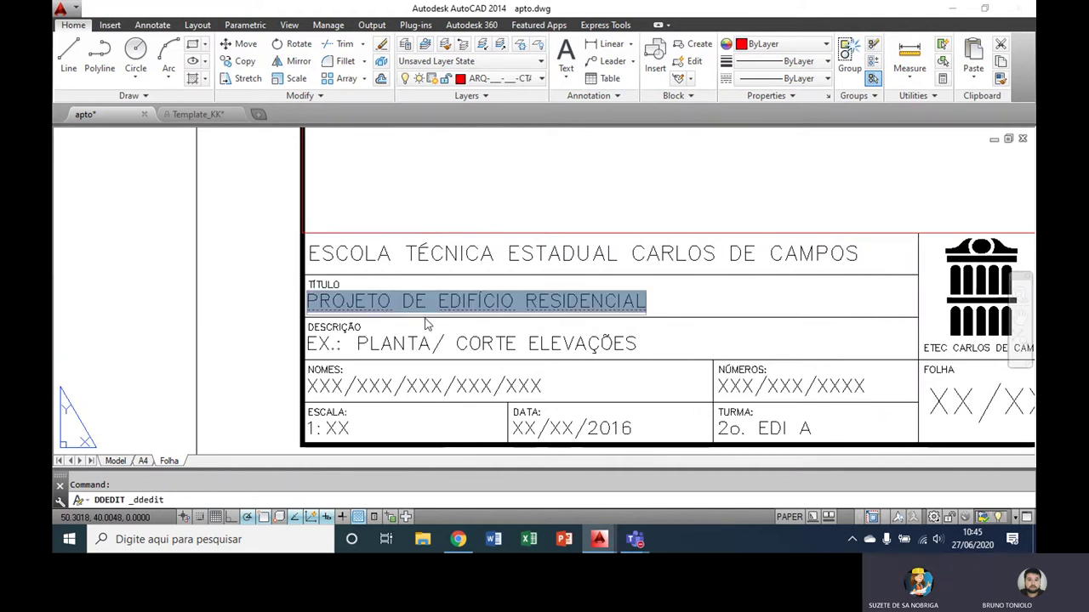
text(proje)
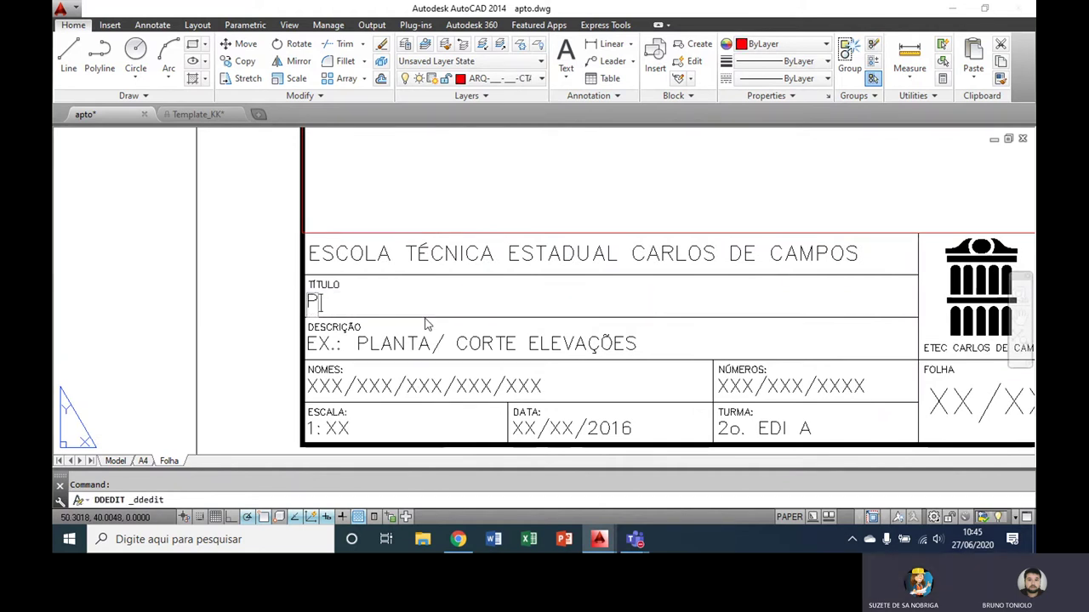
text(ROJETO DE ARQUI)
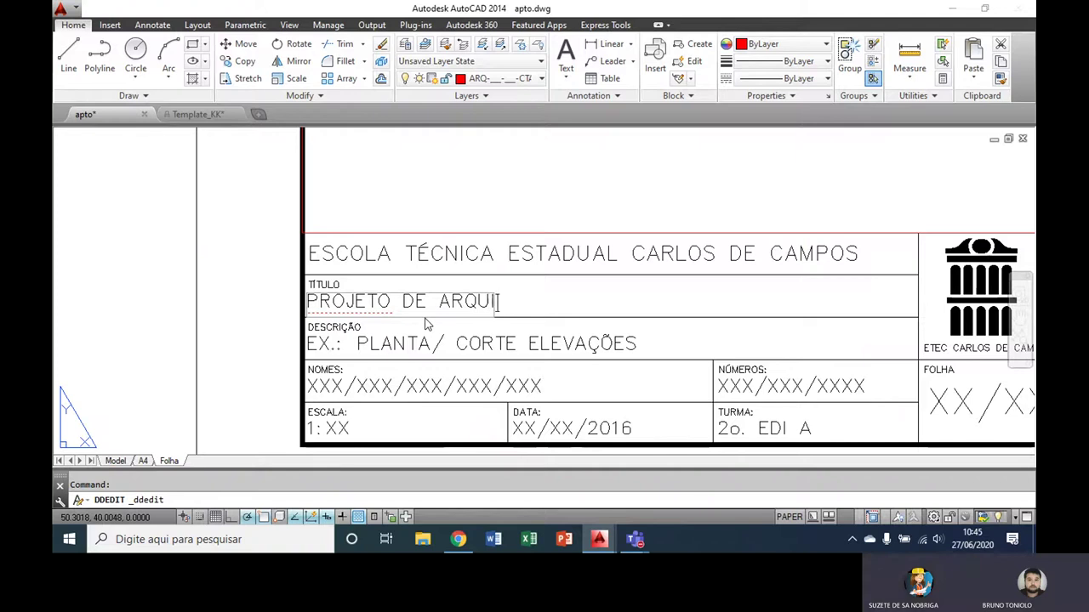
text(TETURA)
key(Return)
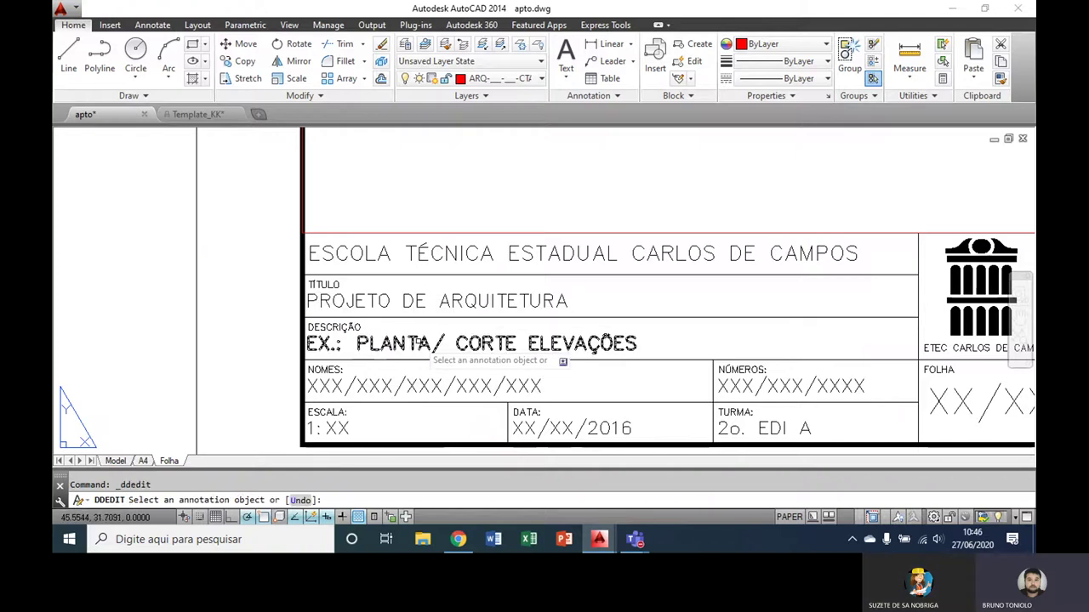
- Fill in description APTO, the student's name, number 01 and scale 1:75
click(423, 345)
text(AP)
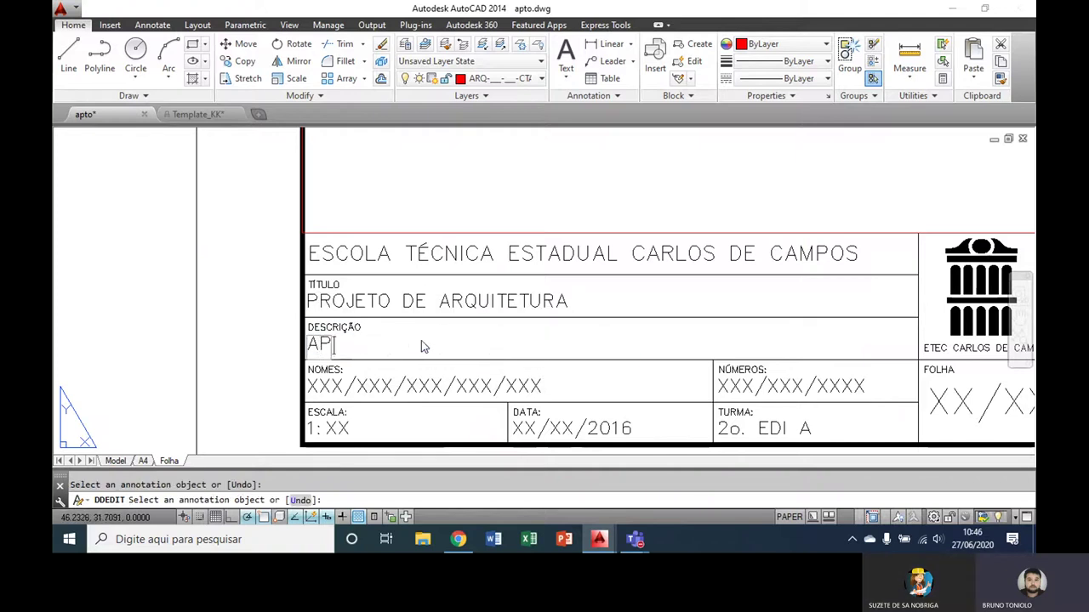
text(TO)
key(Return)
click(379, 389)
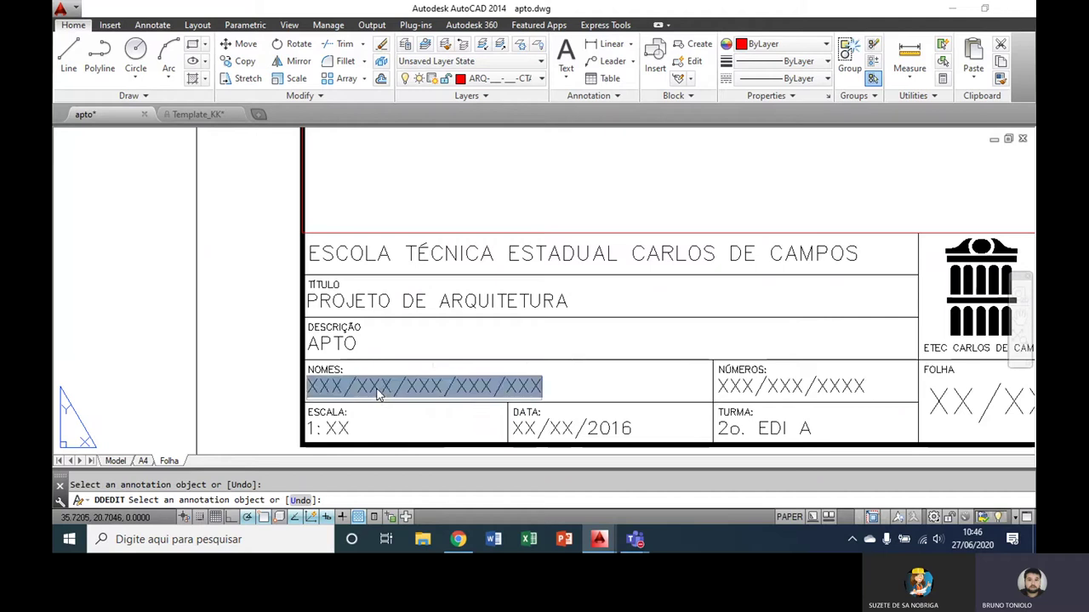
text(FULANO)
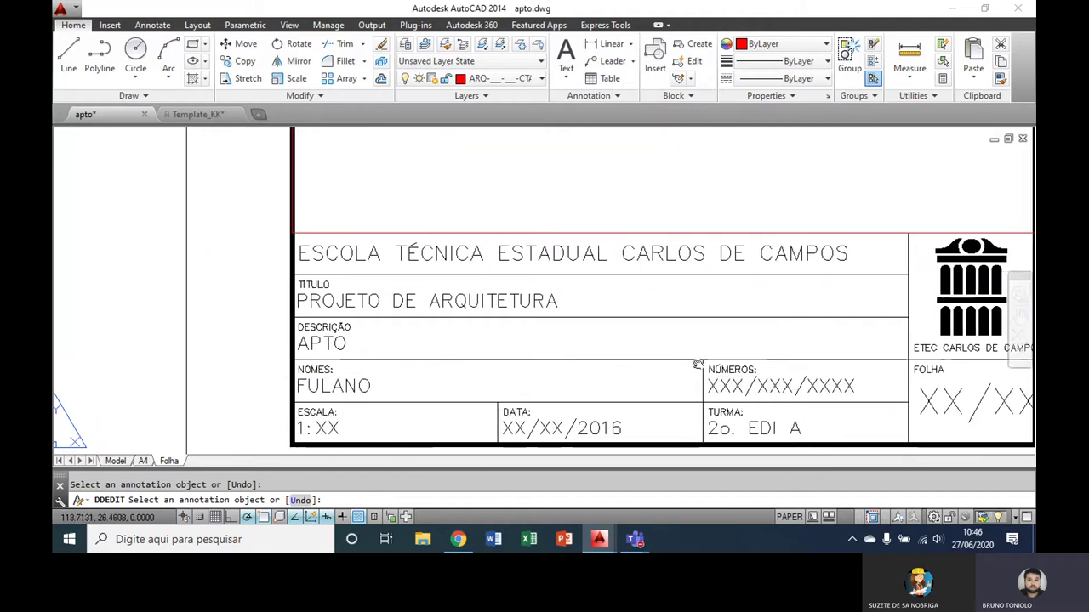
scroll(380, 388, right, 3)
click(631, 361)
text(01)
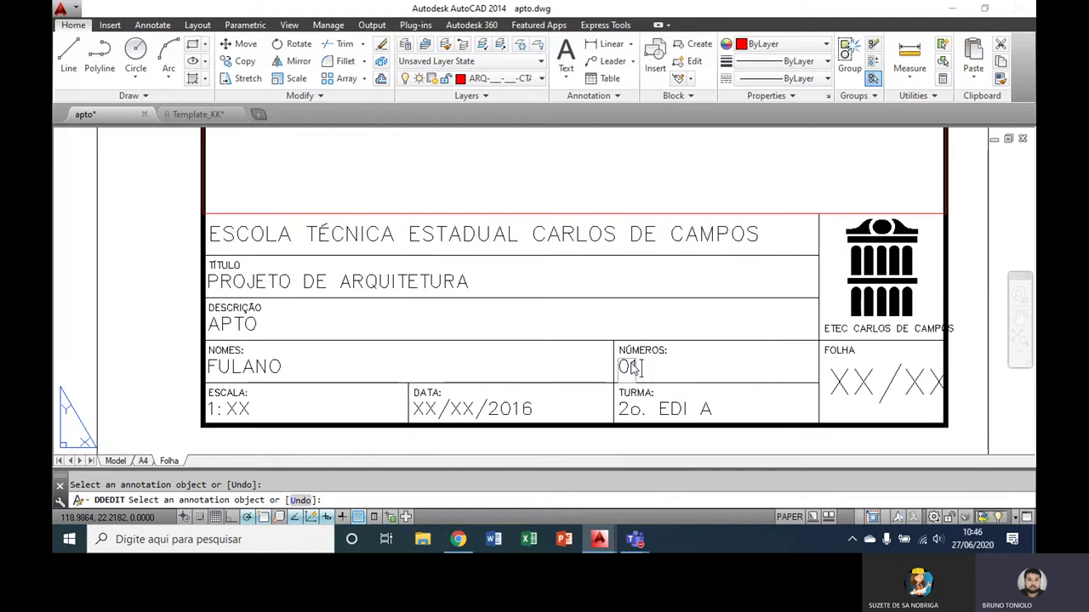
key(Return)
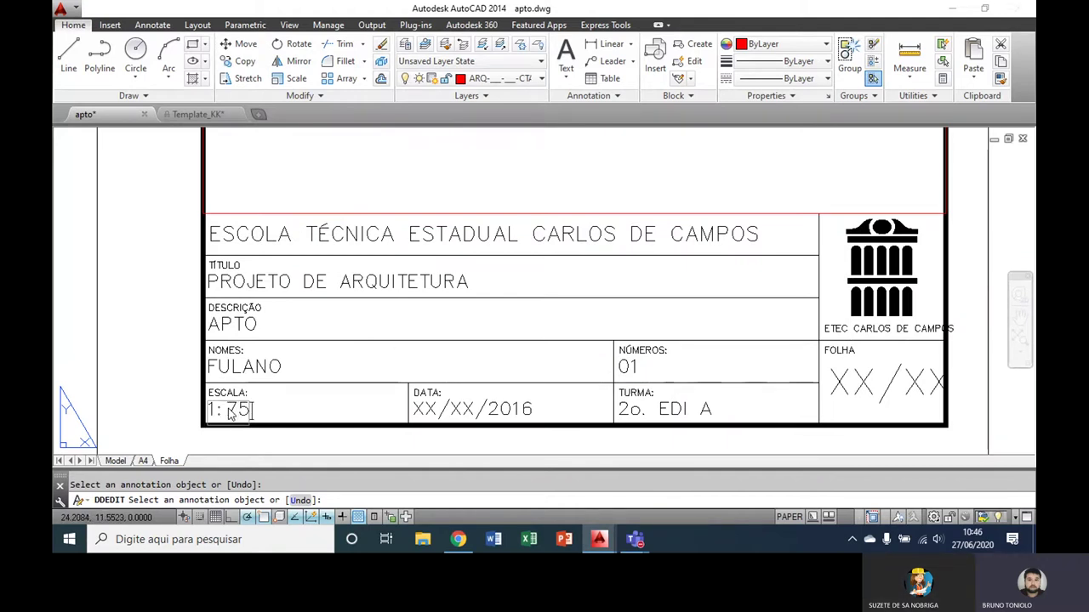
key(Return)
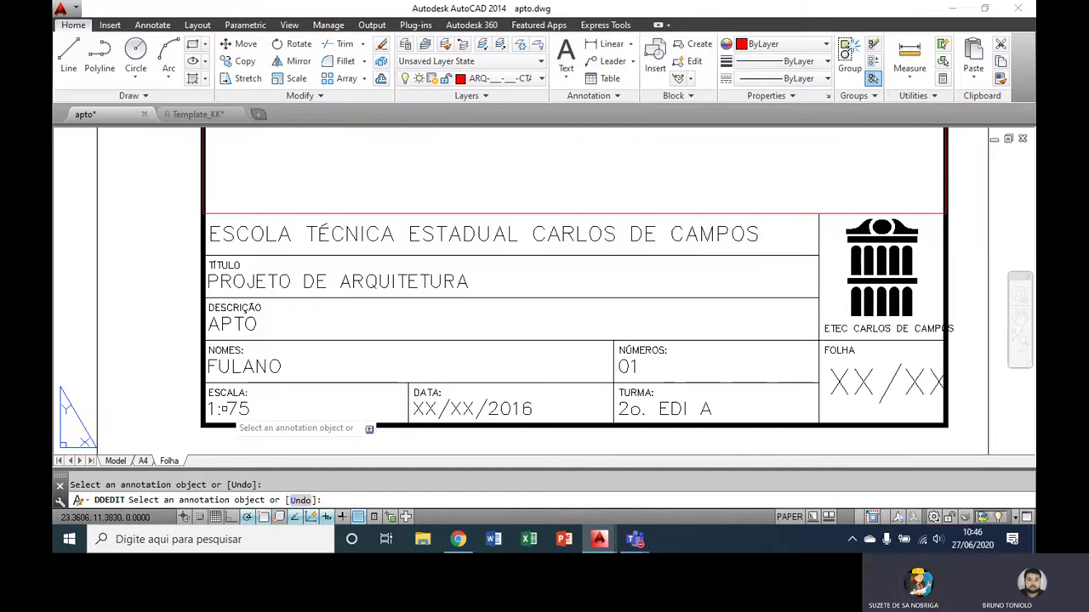
- Fill in date 27/06/2020, class 1o. EDI A and sheet 1/1
click(464, 412)
text(27)
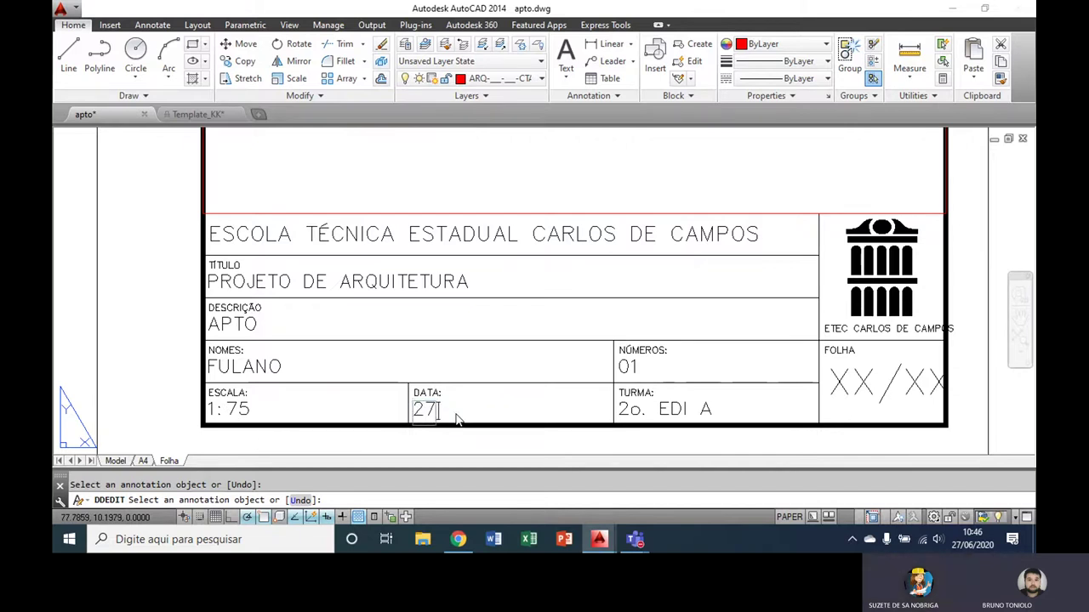
text(/06/)
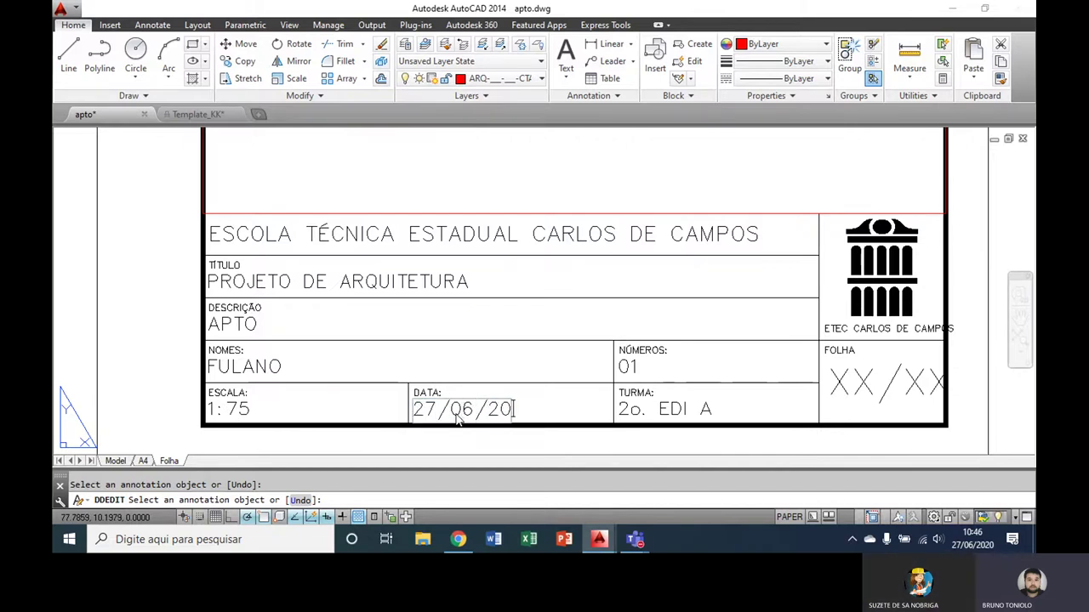
text(20)
key(Return)
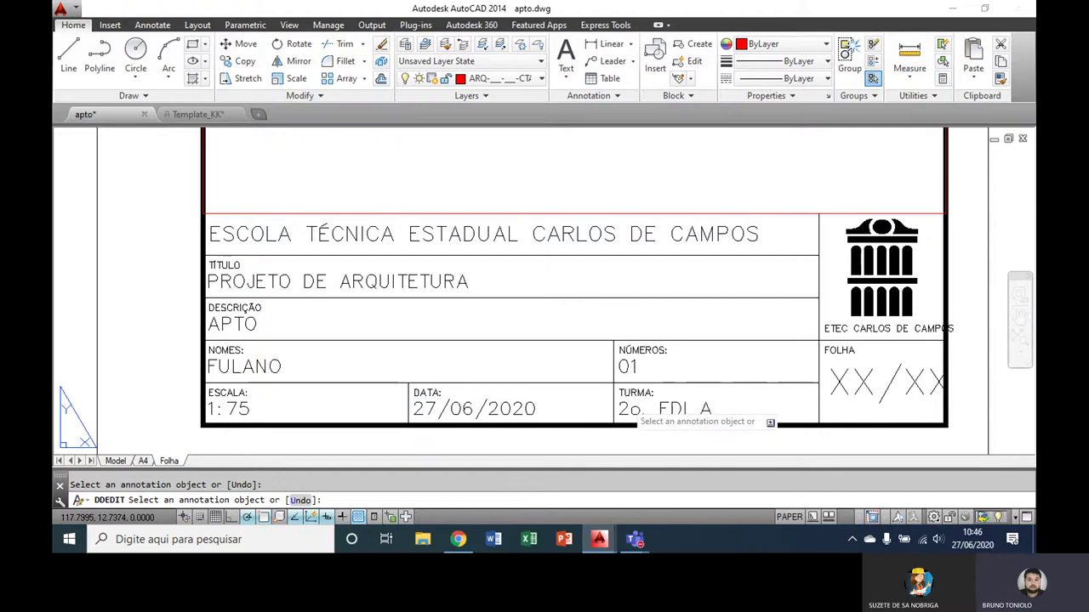
click(631, 411)
text(1)
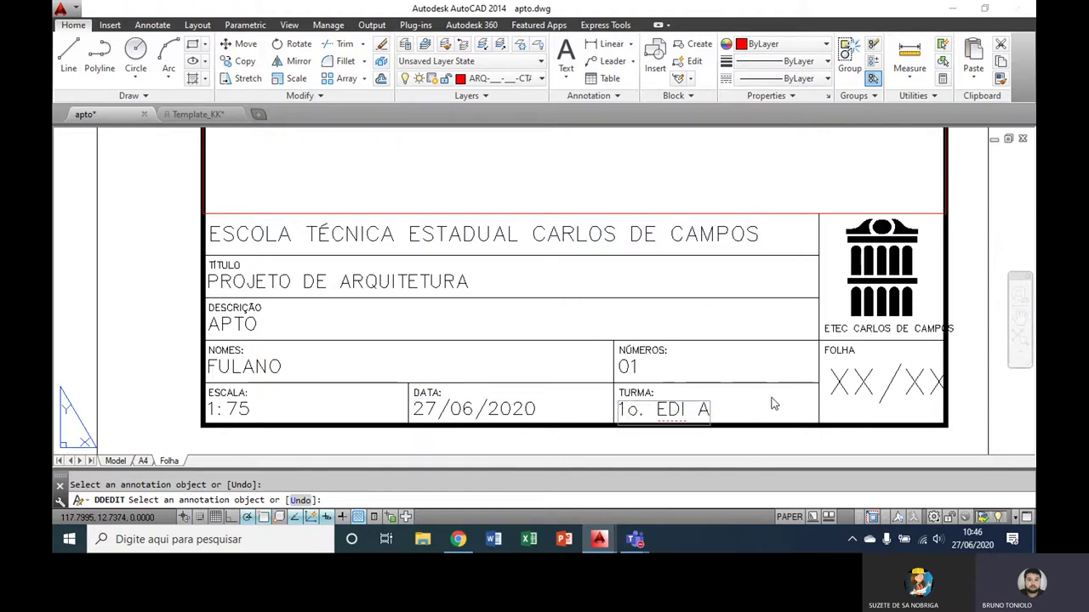
click(855, 385)
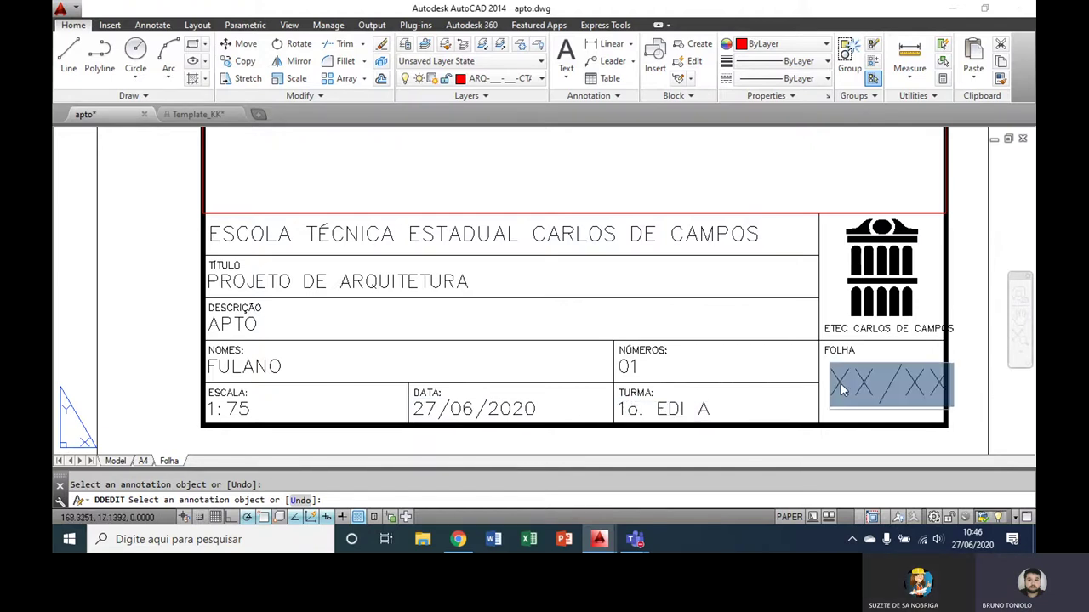
text(1/1)
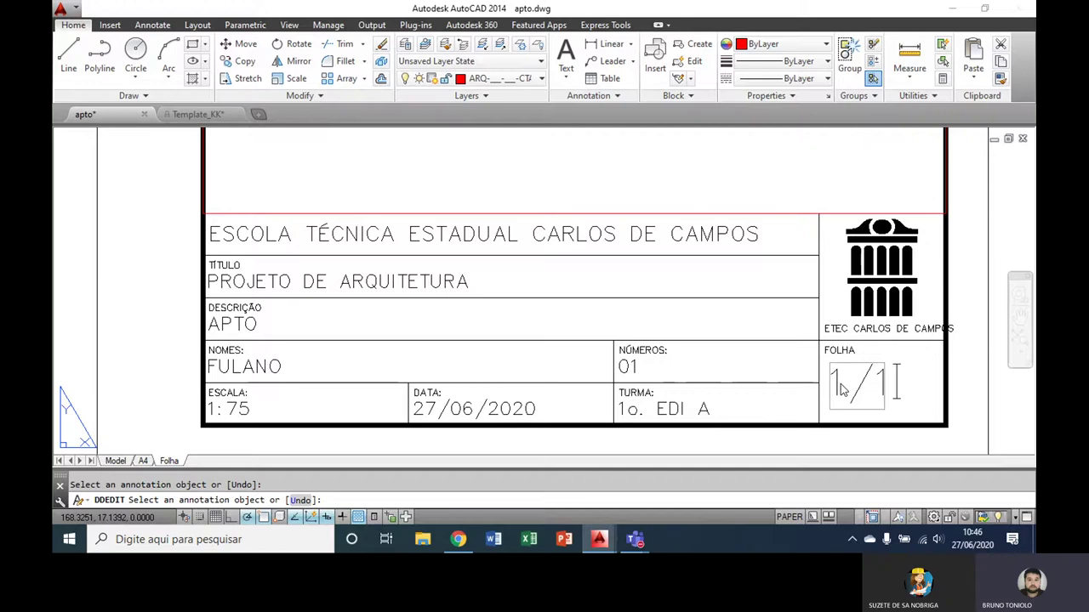
key(Return)
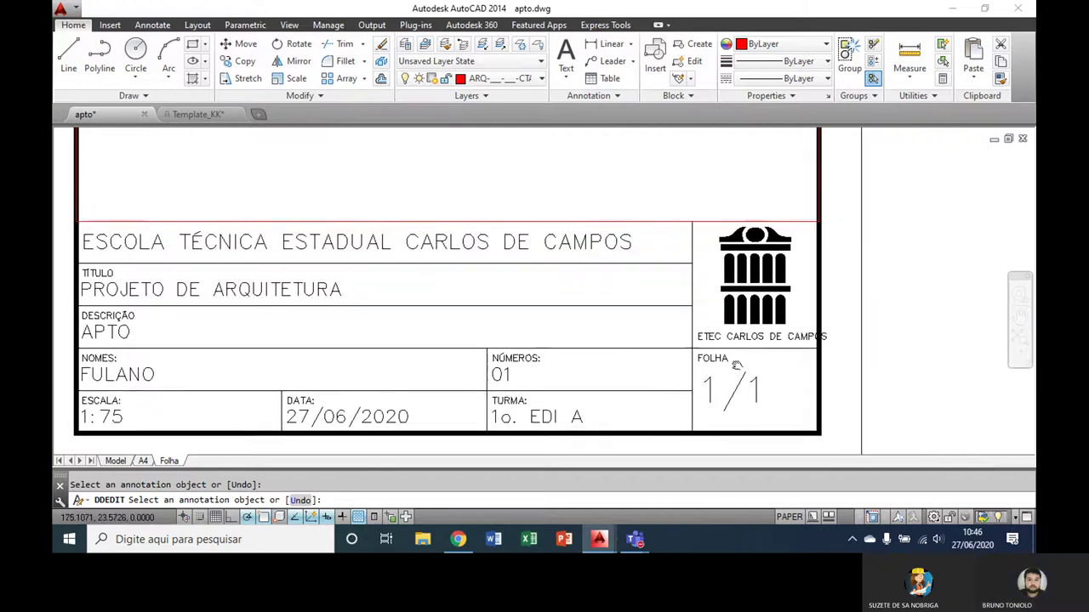
scroll(713, 346, up, 3)
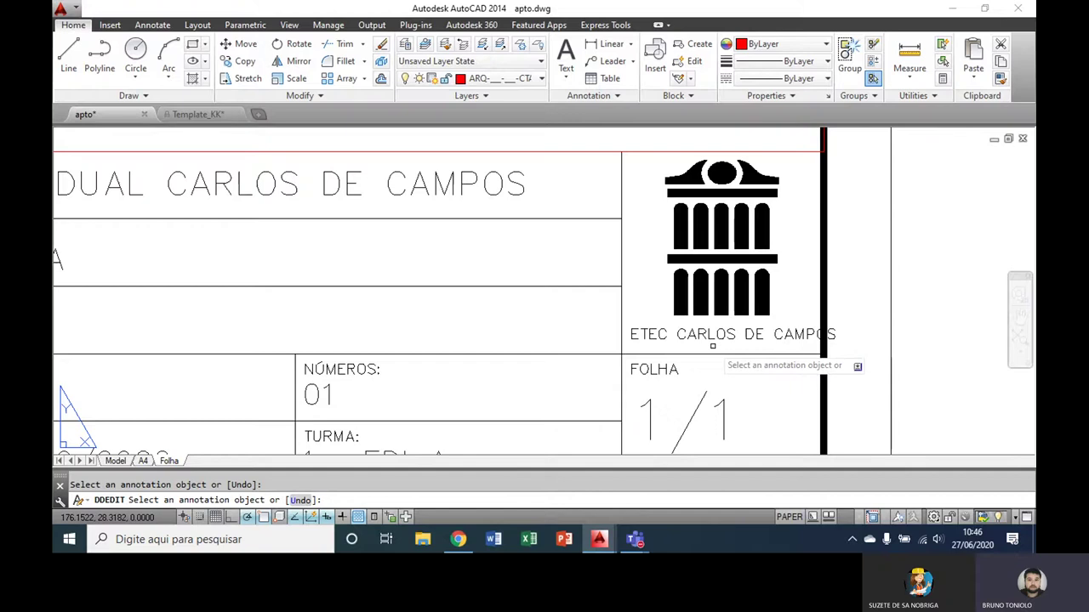
- Set the ETEC CARLOS DE CAMPOS caption's text height to 1.25 in Properties, then zoom out
scroll(713, 346, up, 2)
click(713, 346)
right_click(626, 349)
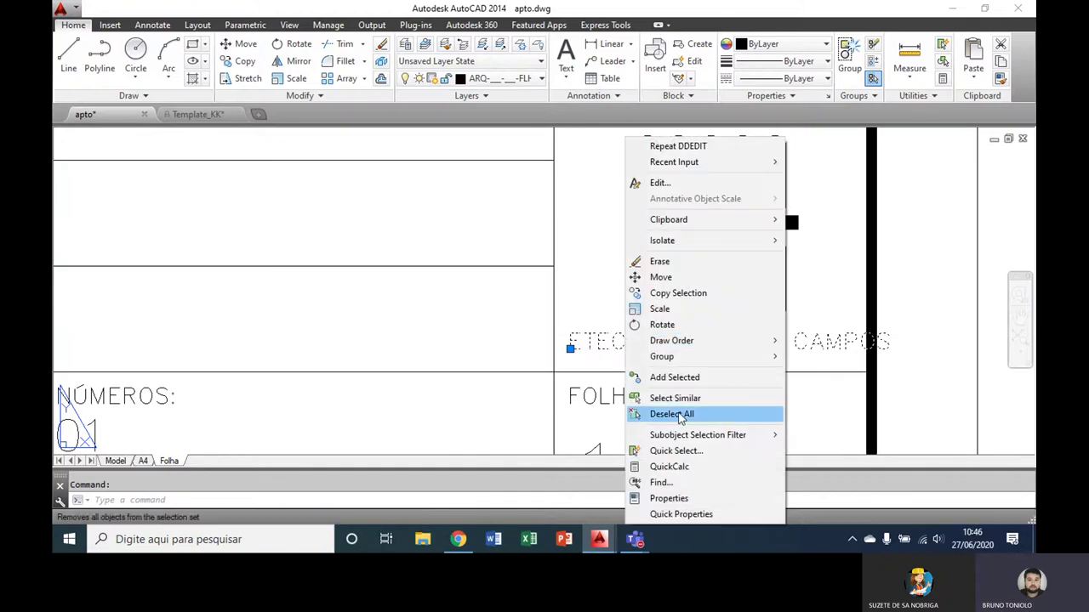
click(670, 500)
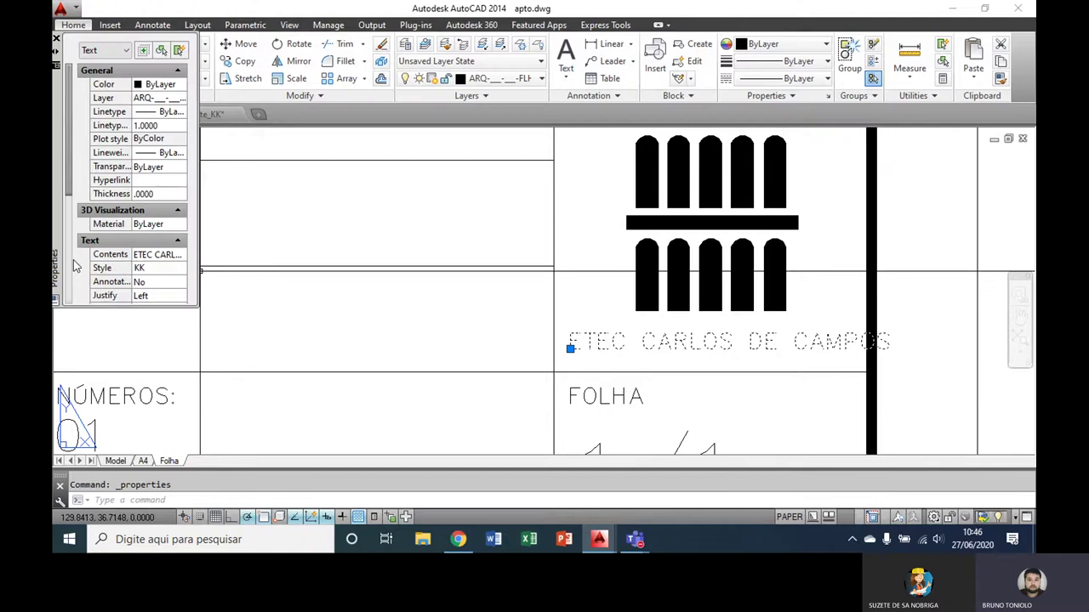
scroll(74, 266, down, 3)
click(160, 228)
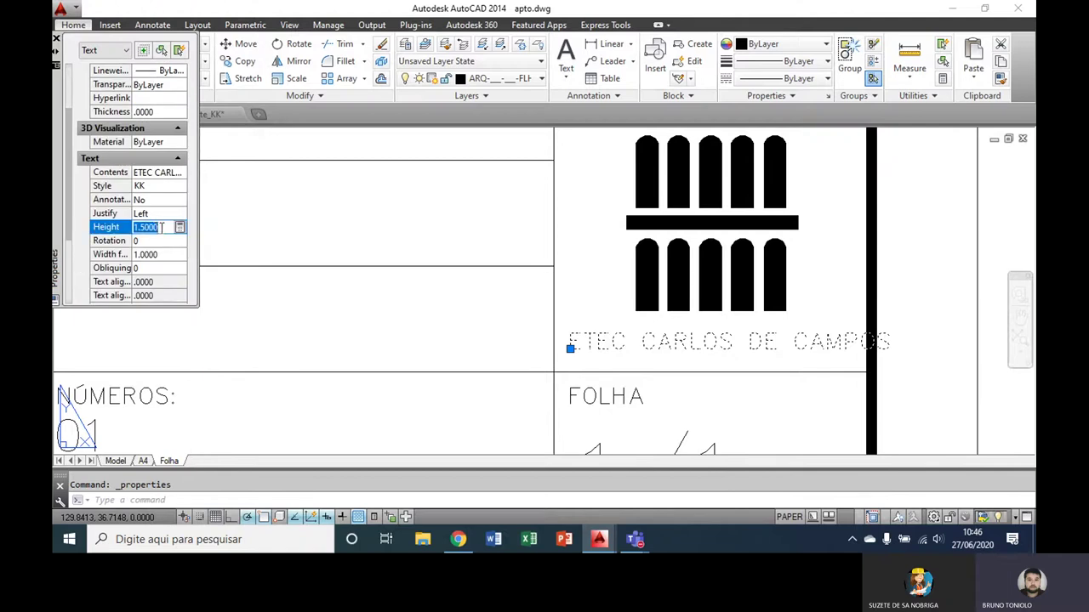
text(1)
key(Return)
click(160, 227)
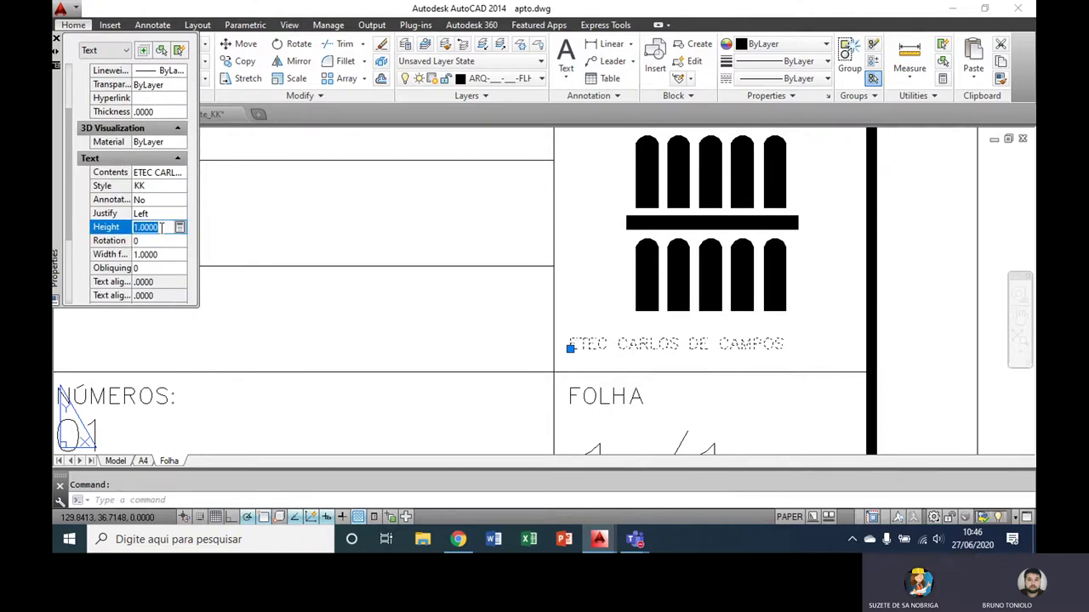
text(1)
key(Return)
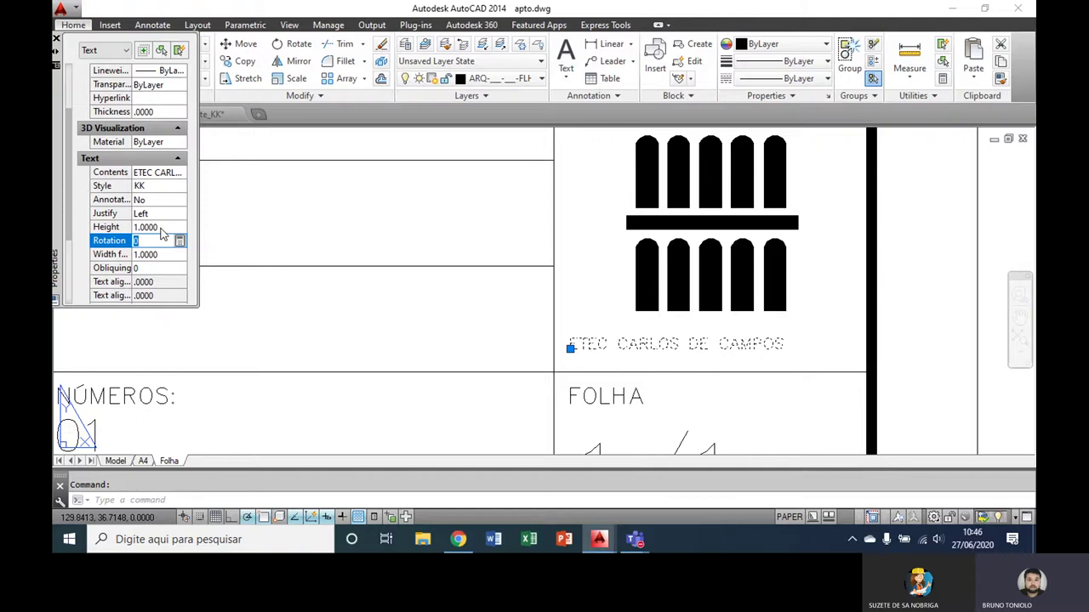
click(162, 227)
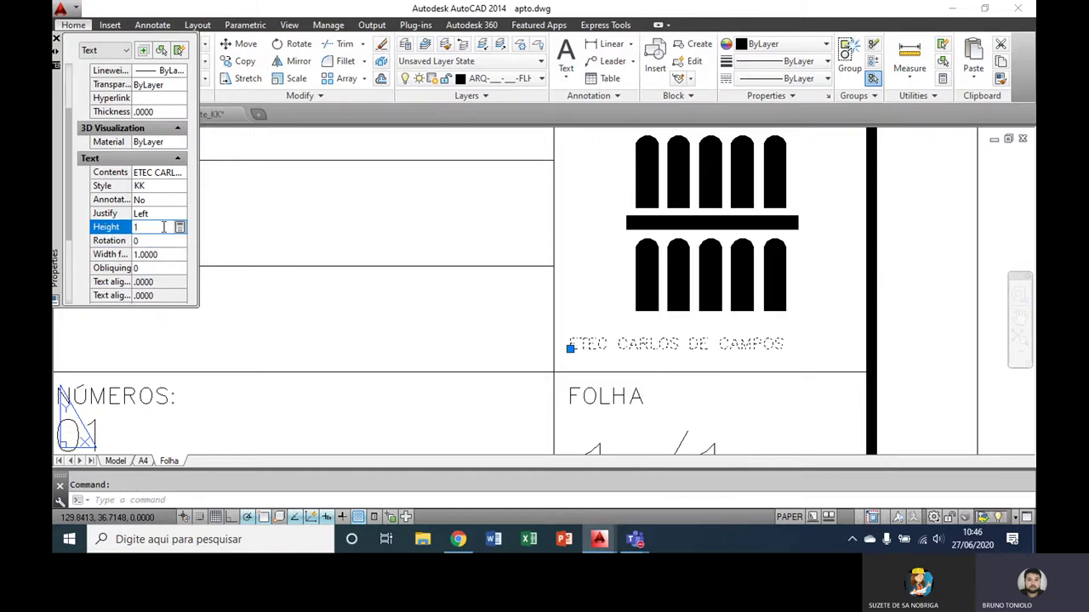
text(.25)
key(Return)
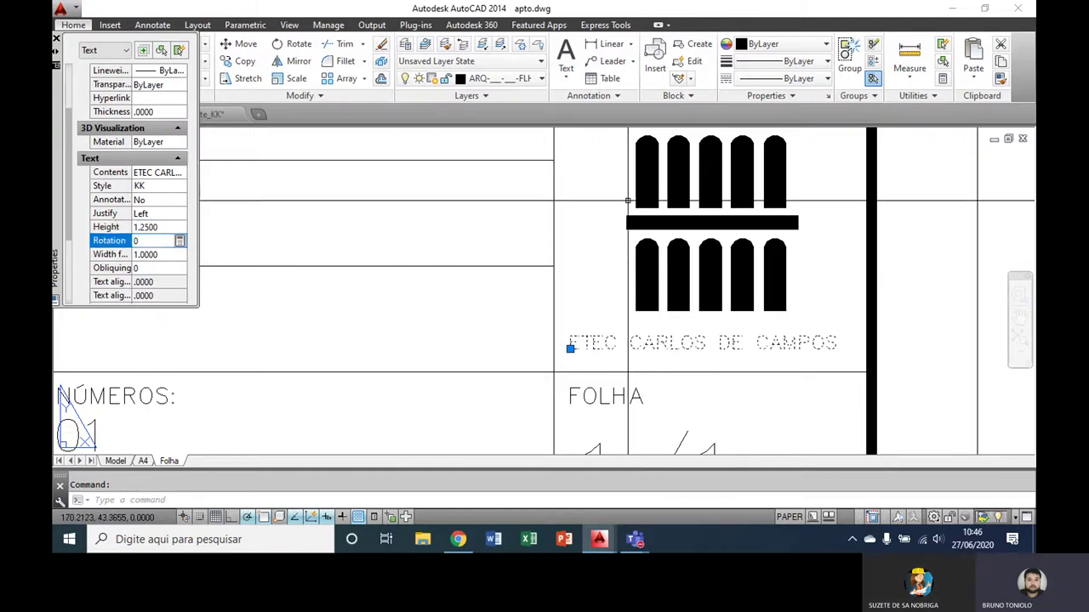
key(Escape)
middle_click(630, 210)
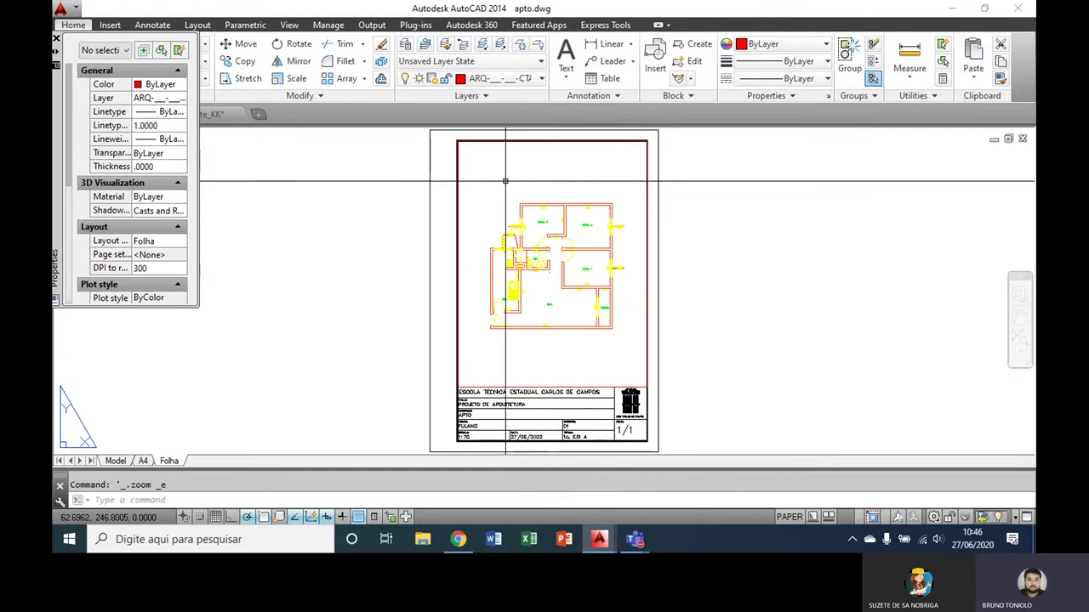
- Put the floor plan viewport on the black FLH-PRV layer and zoom out to the whole sheet
scroll(503, 179, up, 2)
middle_drag(503, 180, 452, 203)
scroll(417, 166, up, 1)
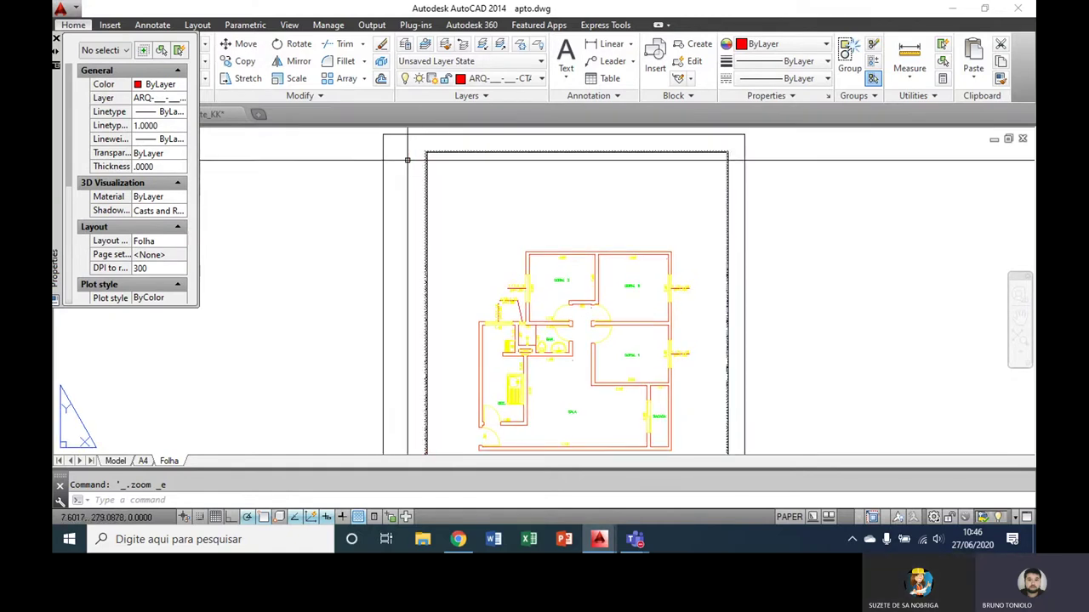
scroll(405, 157, up, 1)
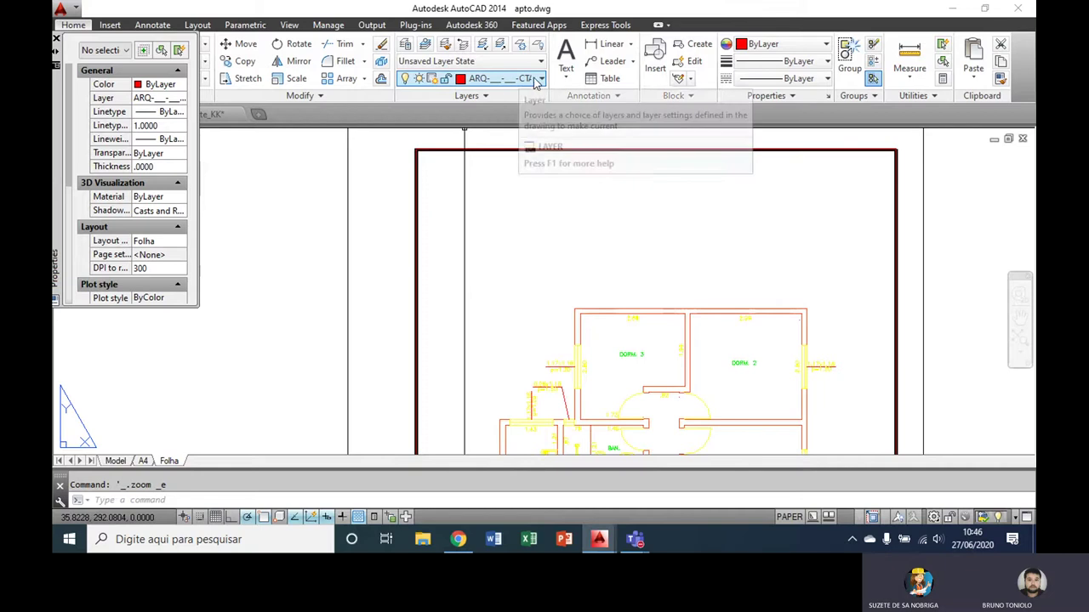
click(417, 177)
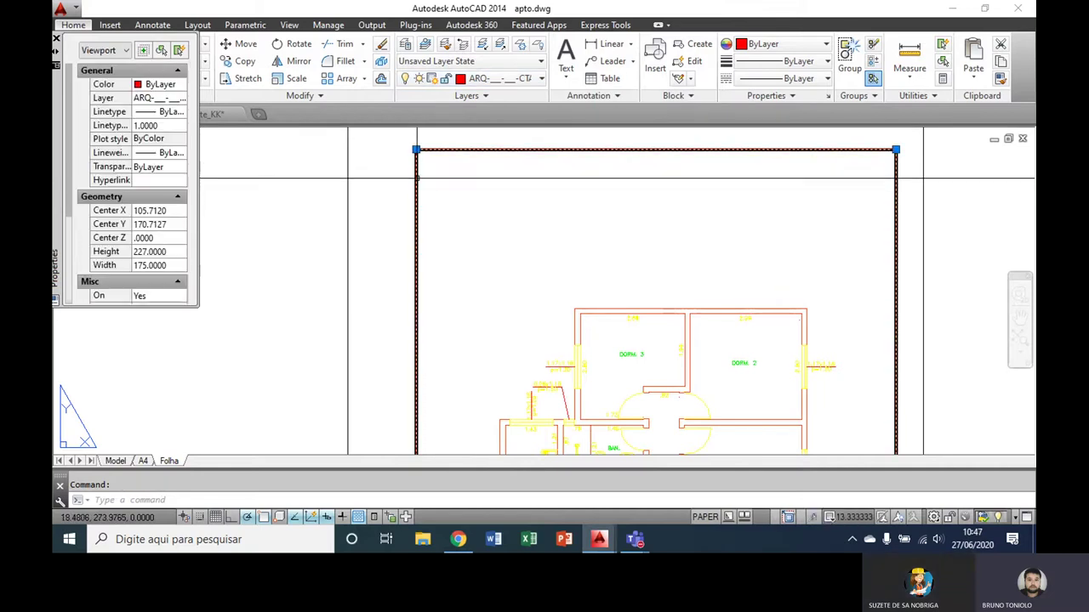
click(500, 79)
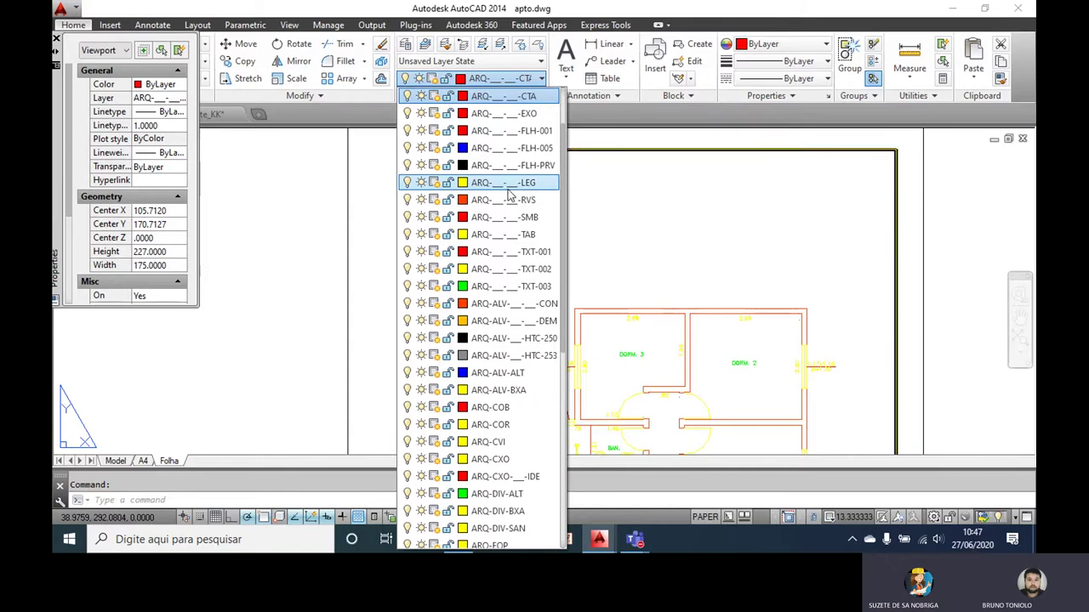
scroll(508, 200, down, 3)
scroll(509, 204, up, 2)
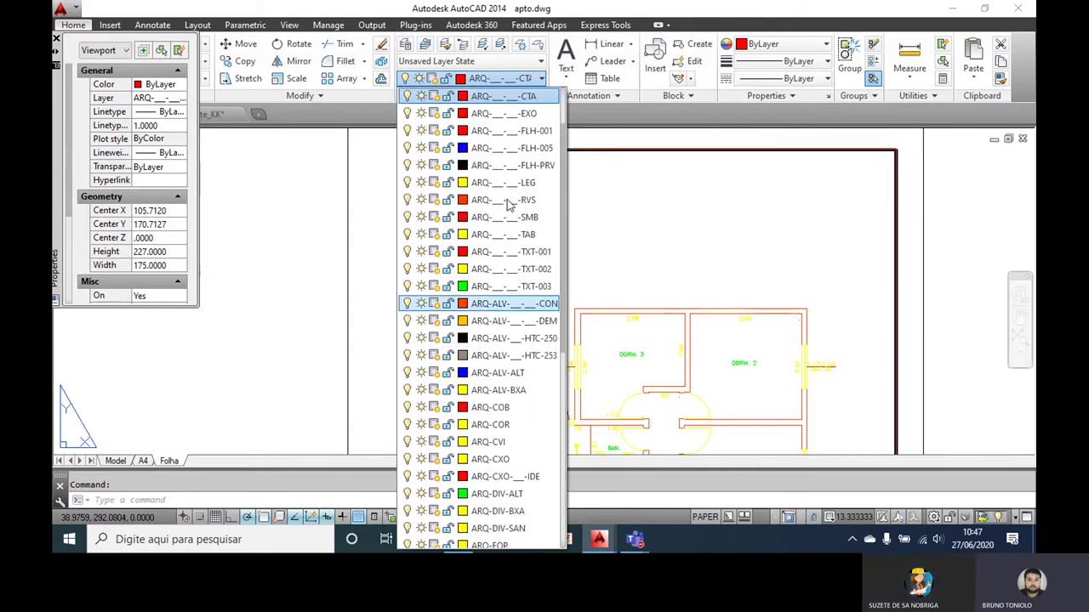
scroll(508, 205, down, 1)
scroll(509, 204, down, 2)
scroll(509, 212, up, 3)
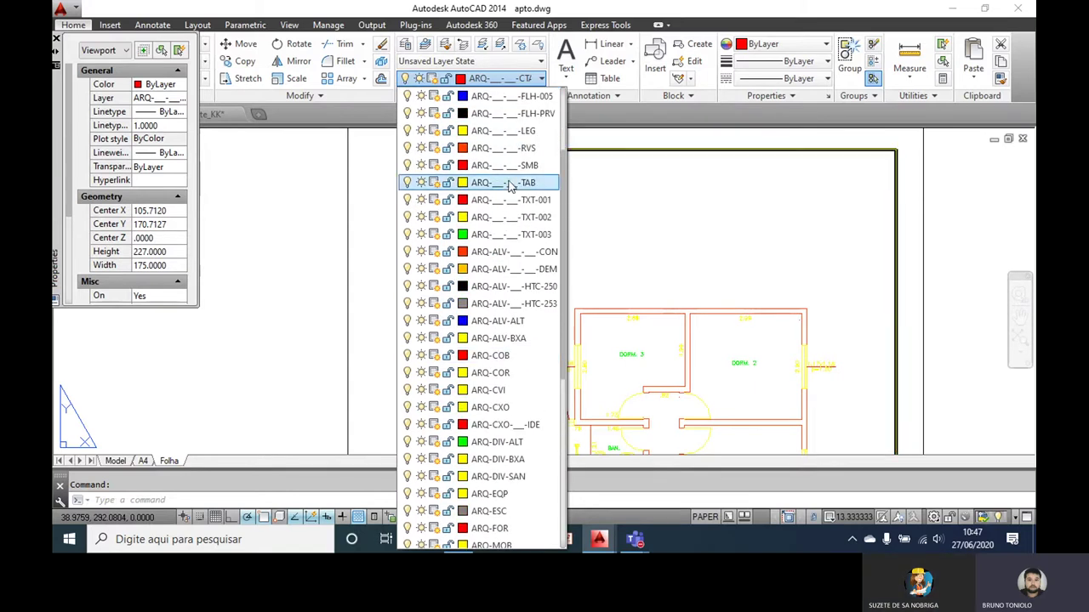
click(513, 114)
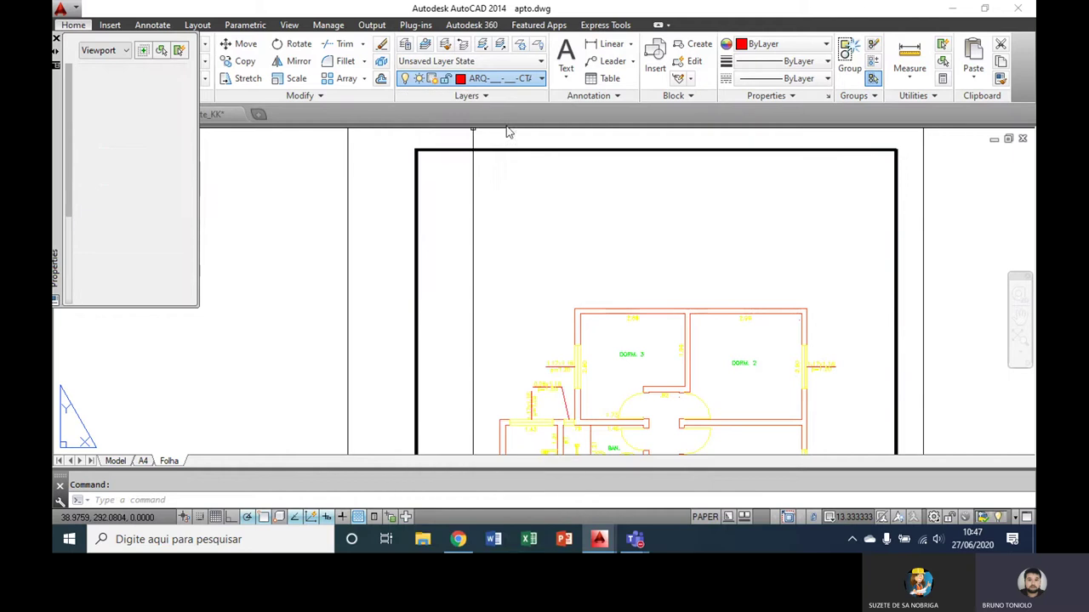
key(Escape)
middle_click(448, 249)
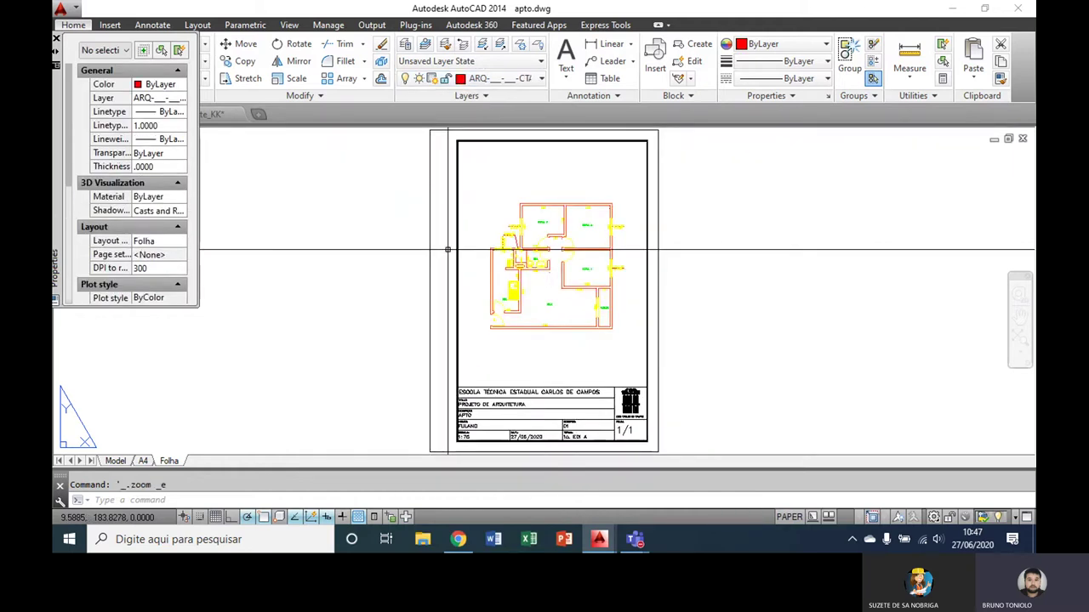
- Switch to Model space and close the Properties palette
click(115, 460)
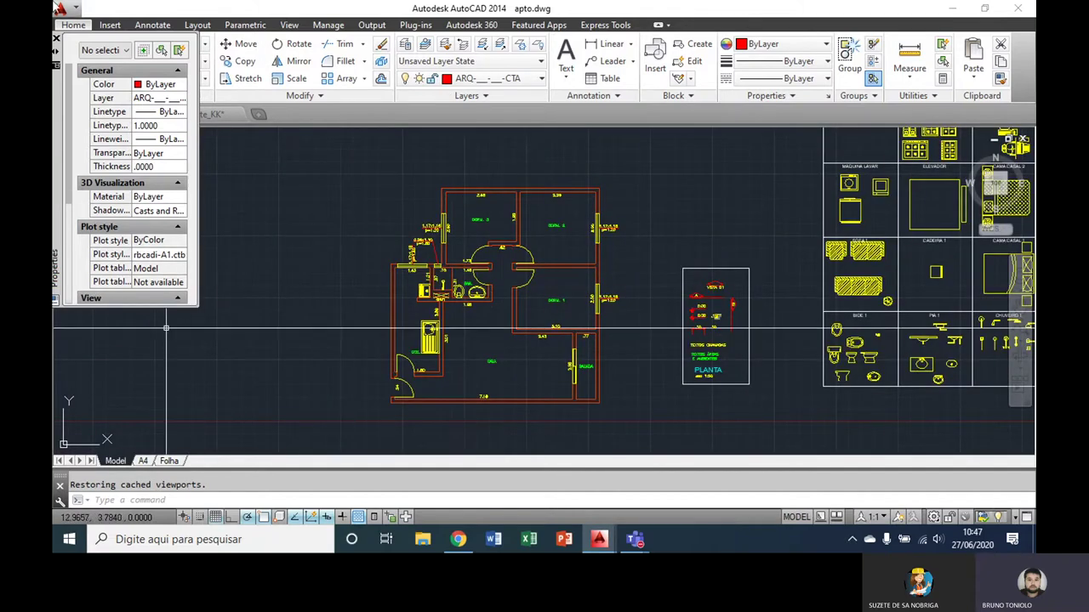
click(56, 40)
text(COLOR)
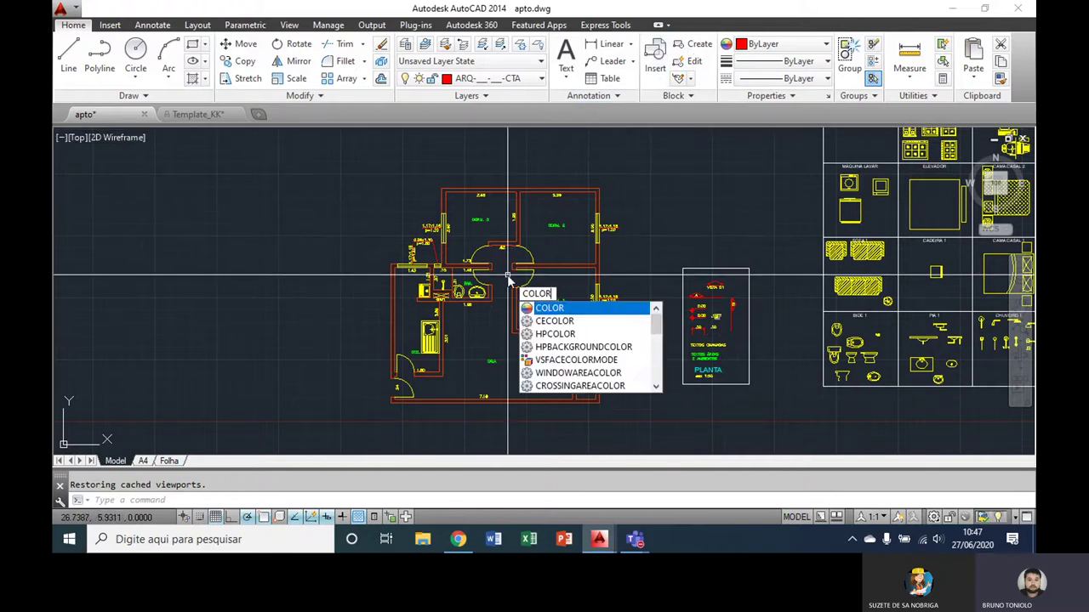
key(Return)
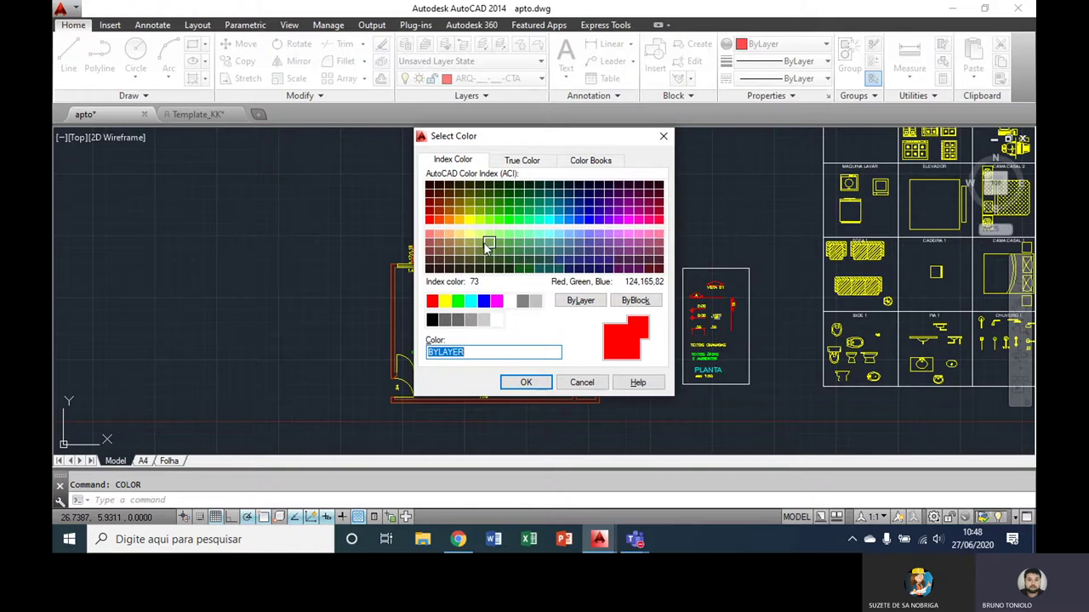
click(525, 384)
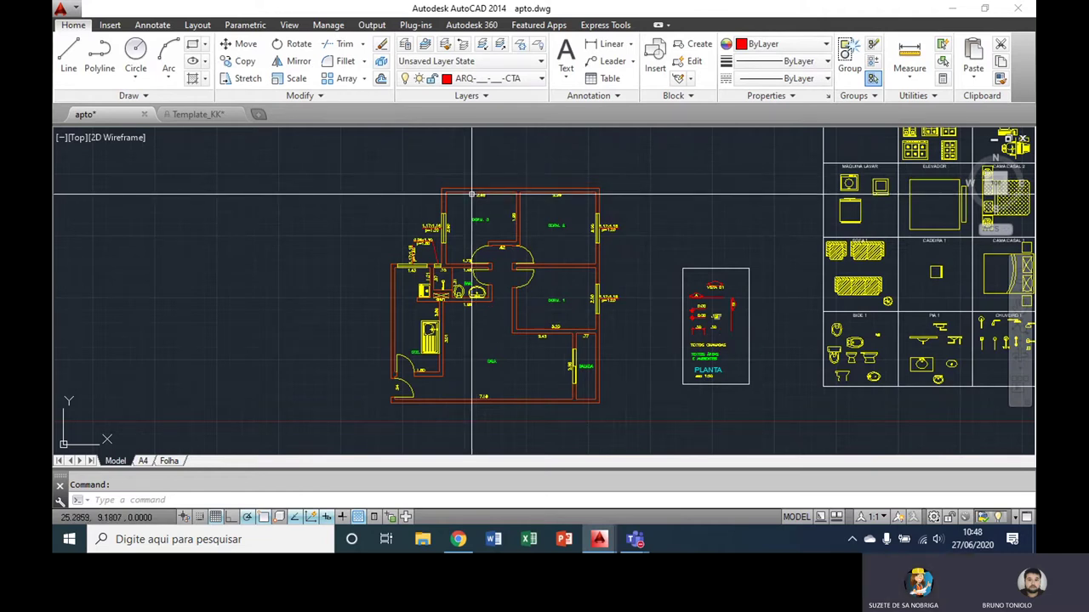
- Zoom in on the plan's walls and select a wall line to check its layer
scroll(430, 212, up, 1)
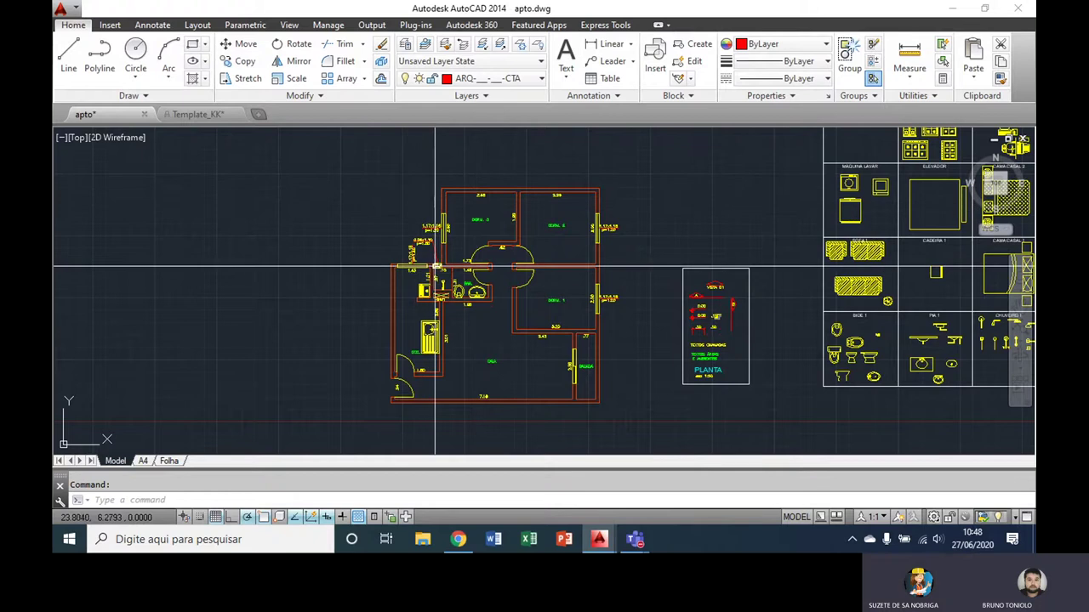
scroll(451, 251, up, 1)
scroll(378, 251, down, 2)
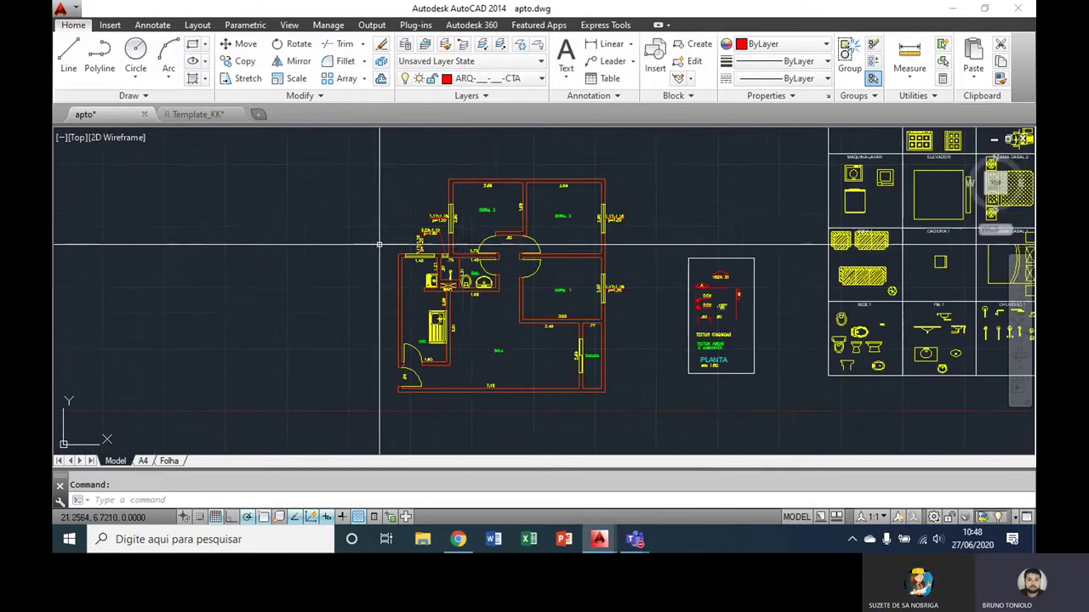
scroll(415, 268, up, 2)
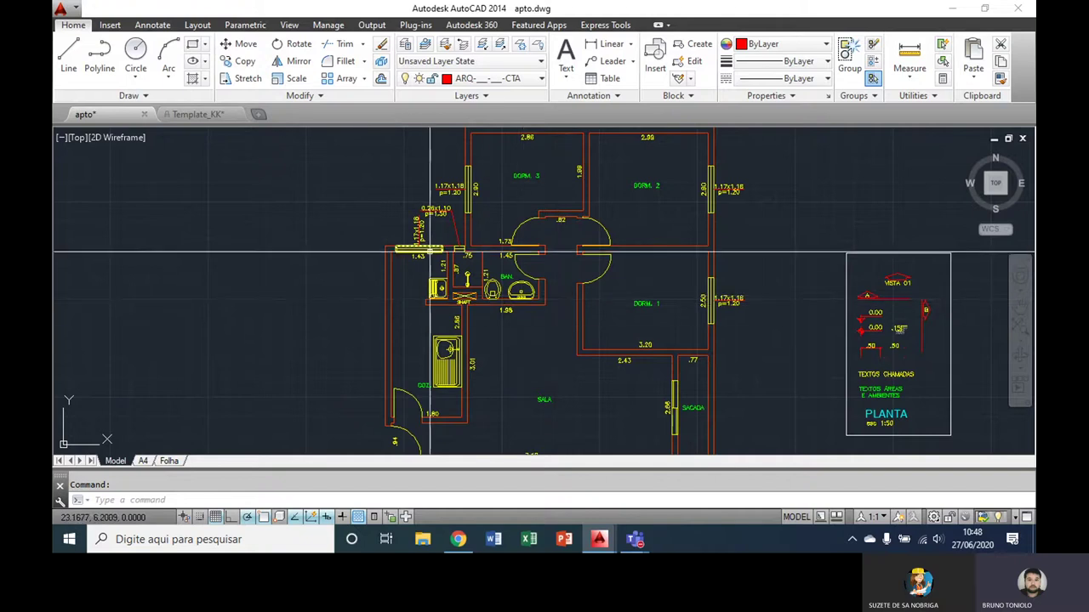
scroll(476, 251, up, 1)
scroll(476, 276, up, 3)
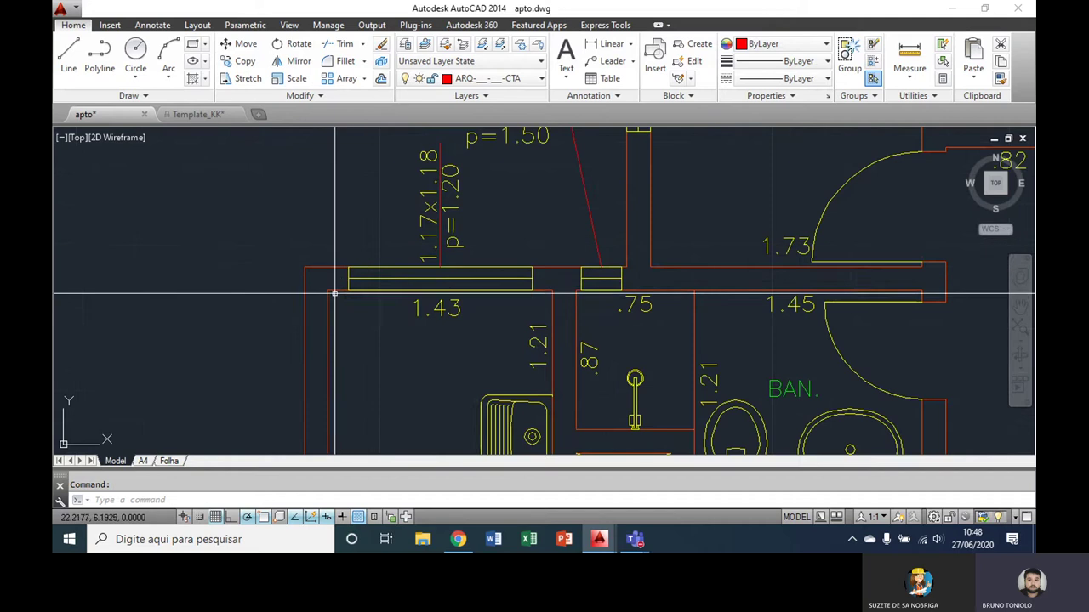
scroll(425, 255, down, 3)
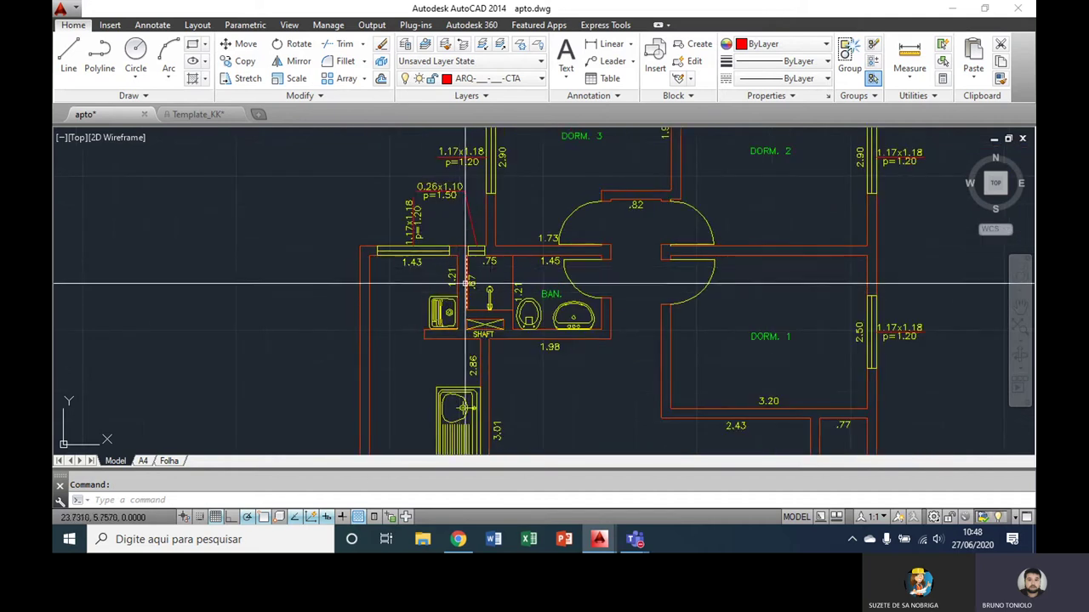
click(466, 267)
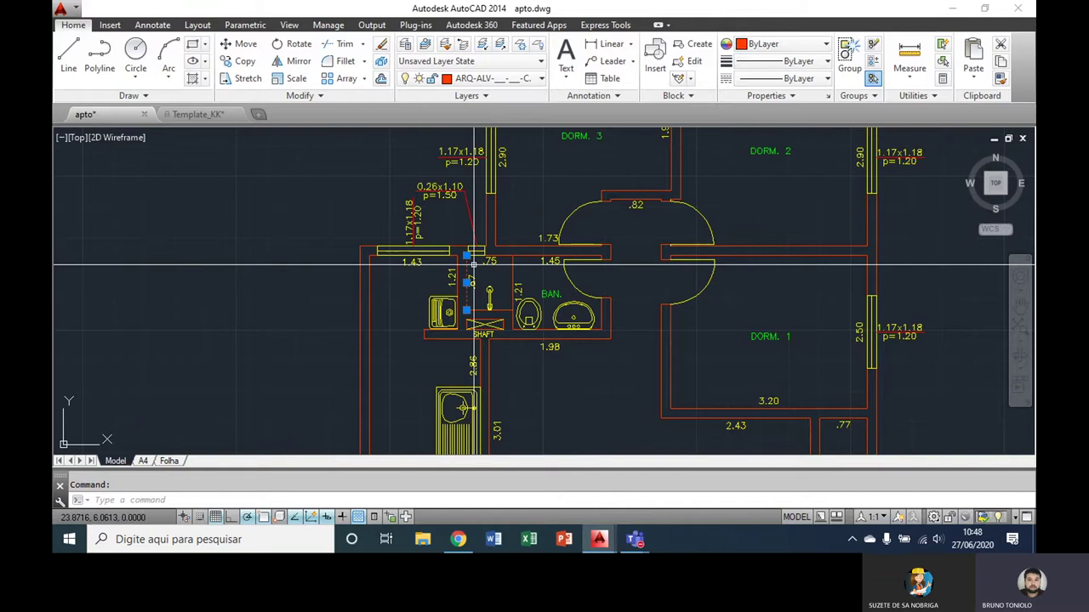
- Pan around the plan, then return to the Folha layout and start PLOT
middle_drag(517, 286, 469, 246)
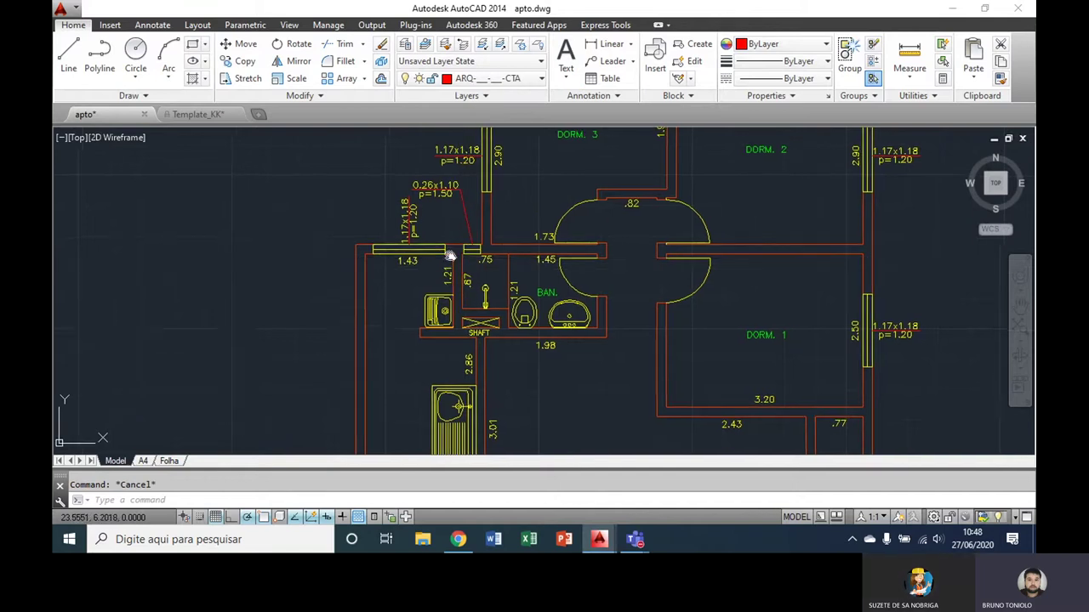
mouse_move(576, 240)
middle_down()
mouse_move(643, 353)
mouse_move(595, 451)
middle_up()
scroll(572, 272, down, 4)
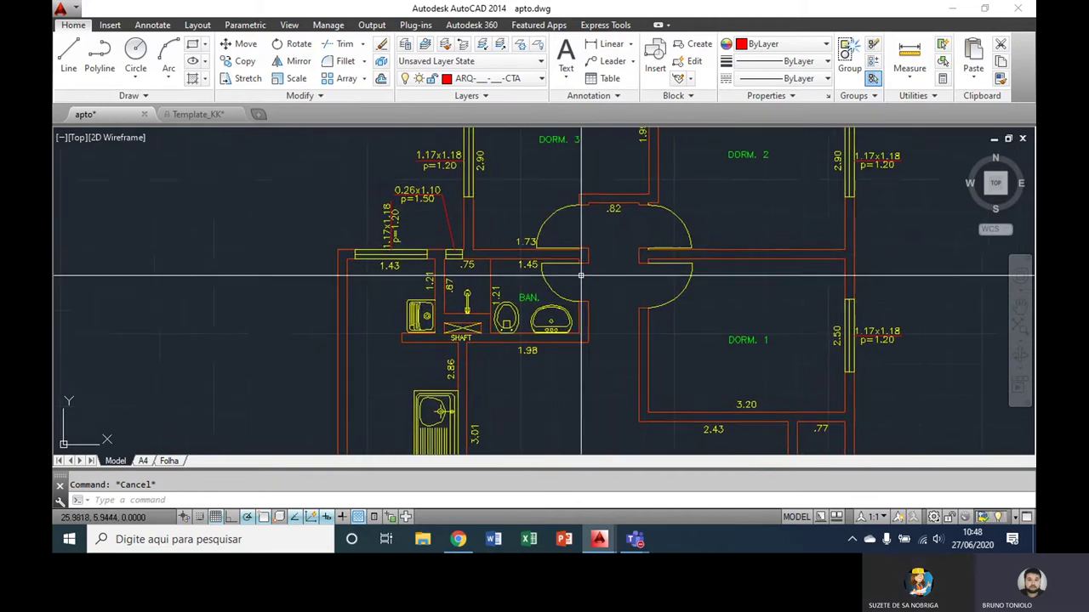
middle_drag(578, 272, 558, 261)
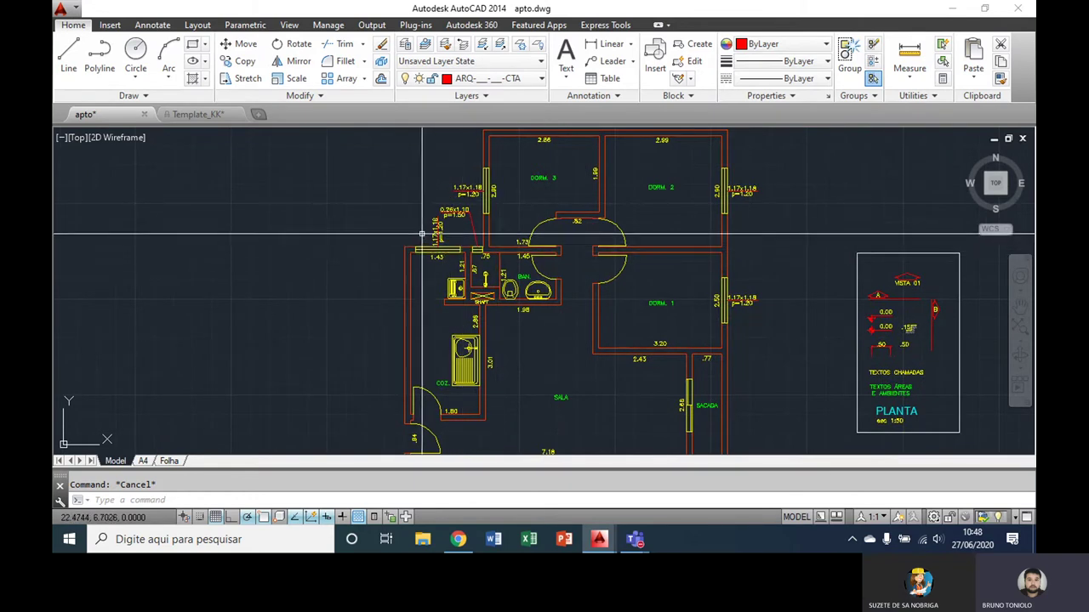
click(171, 462)
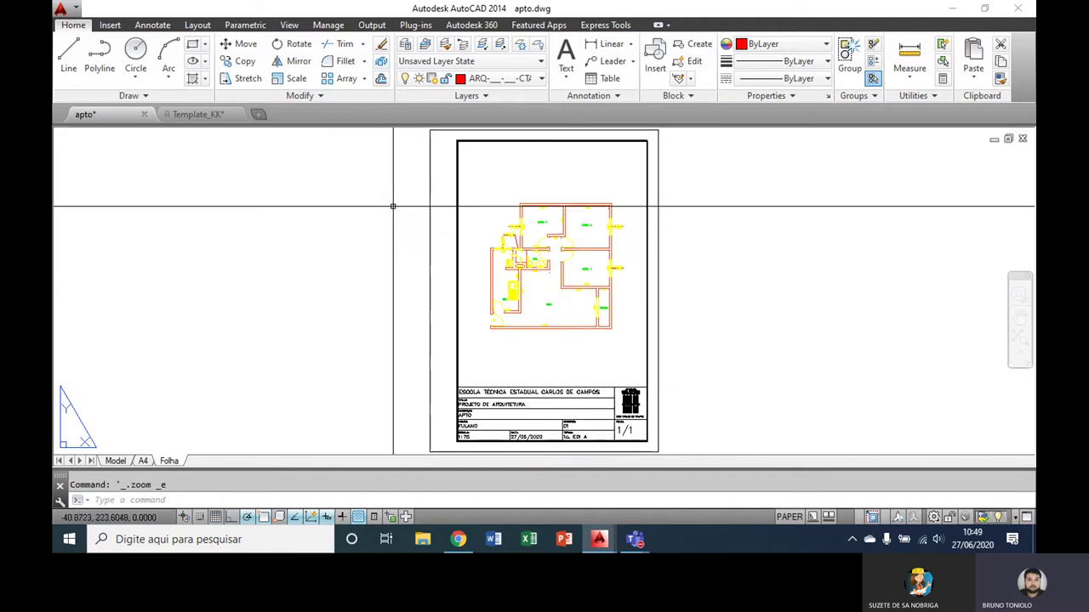
text(PLOT)
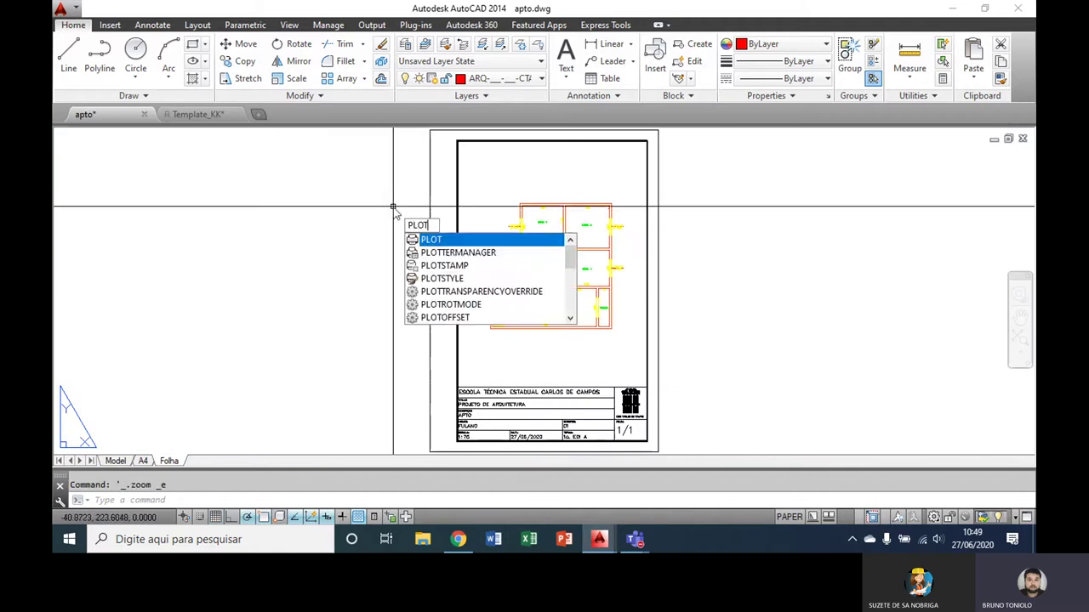
- Run PLOT on the Folha layout and choose acad.ctb as the plot style table
key(Return)
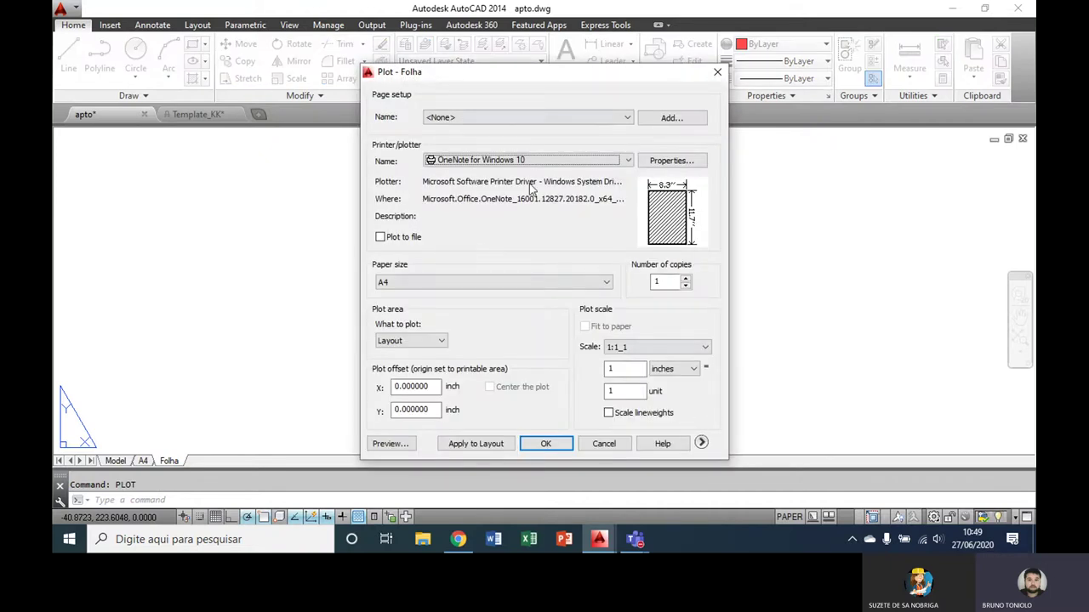
click(701, 443)
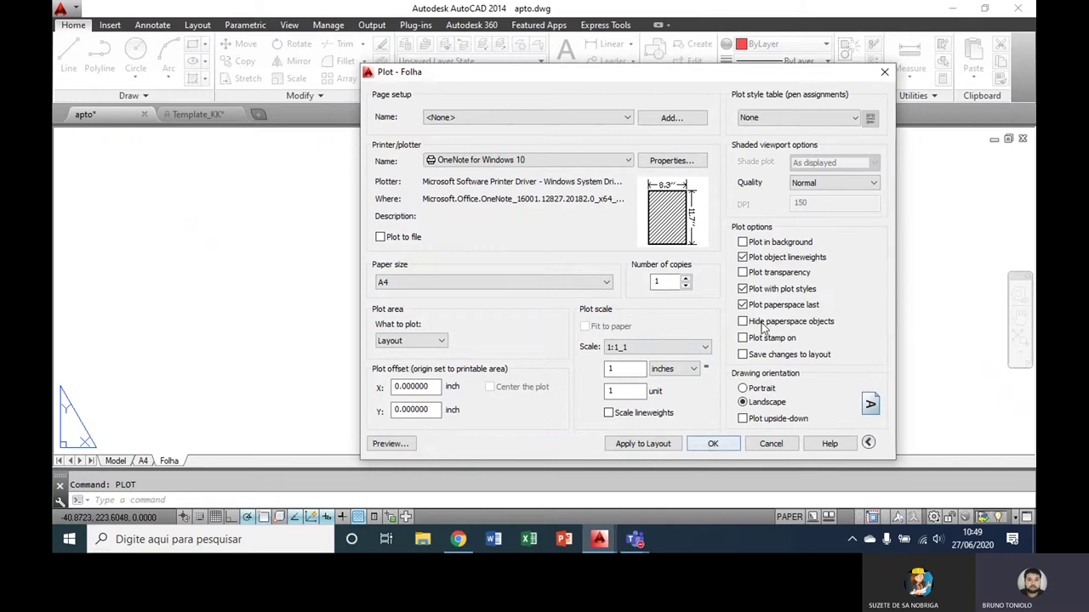
click(792, 116)
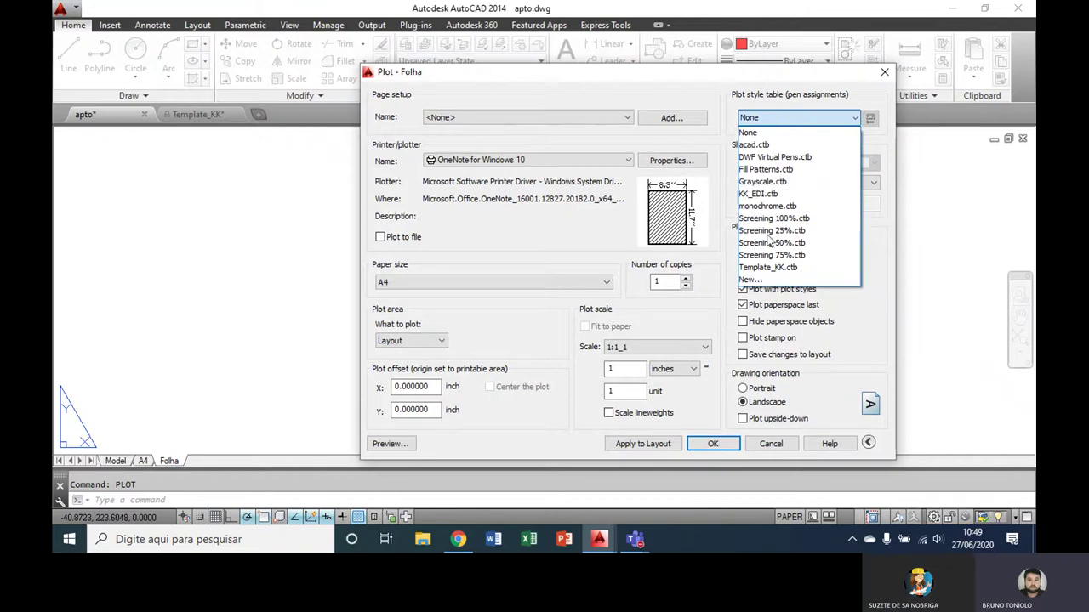
click(697, 102)
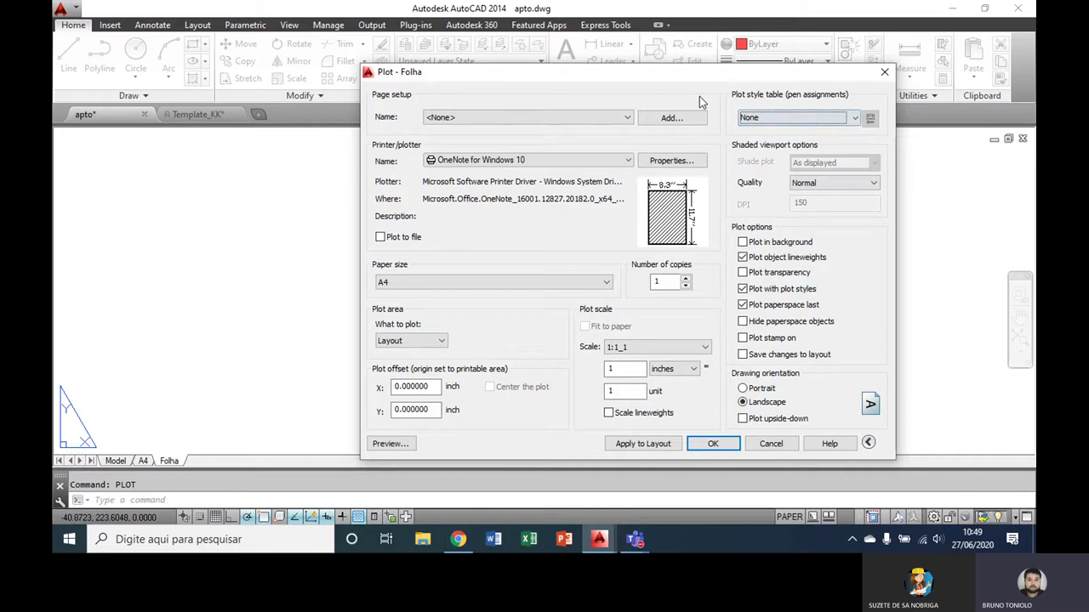
click(755, 118)
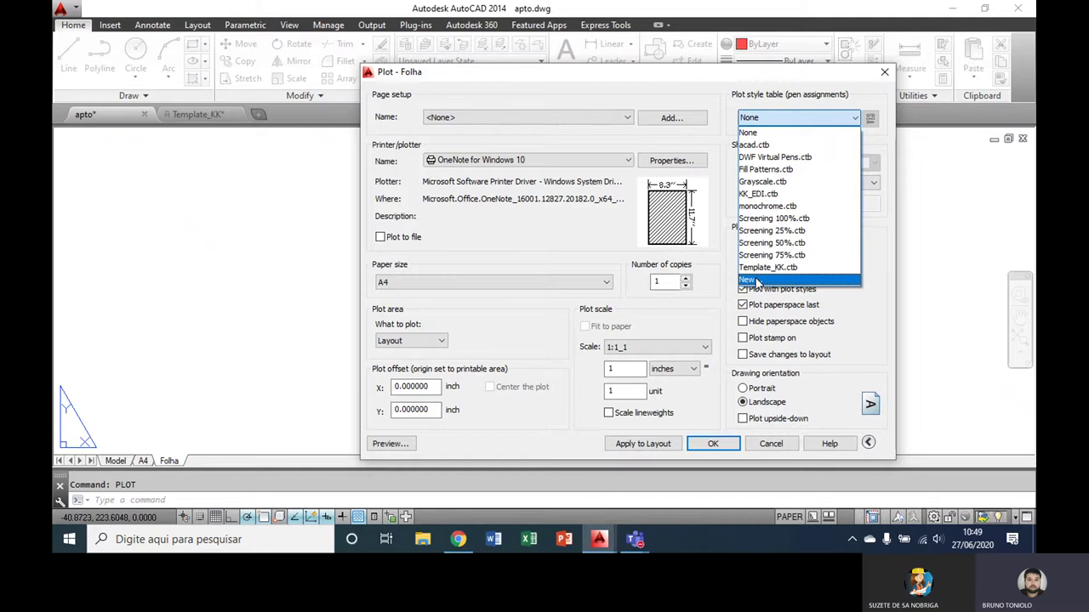
click(753, 147)
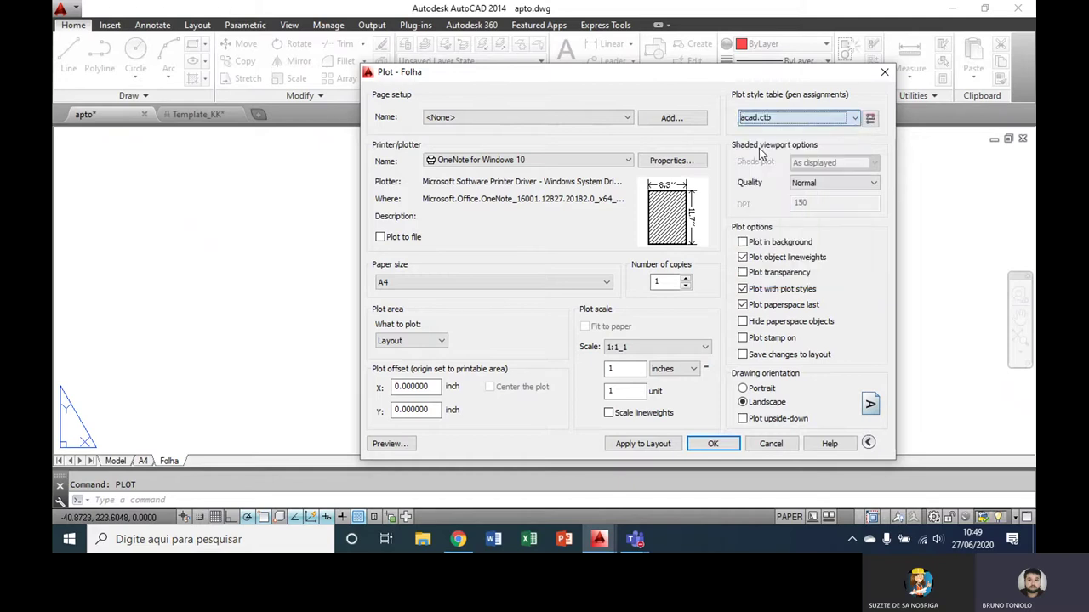
- Edit acad.ctb and save it as a new plot style table named Empresa.ctb
click(870, 120)
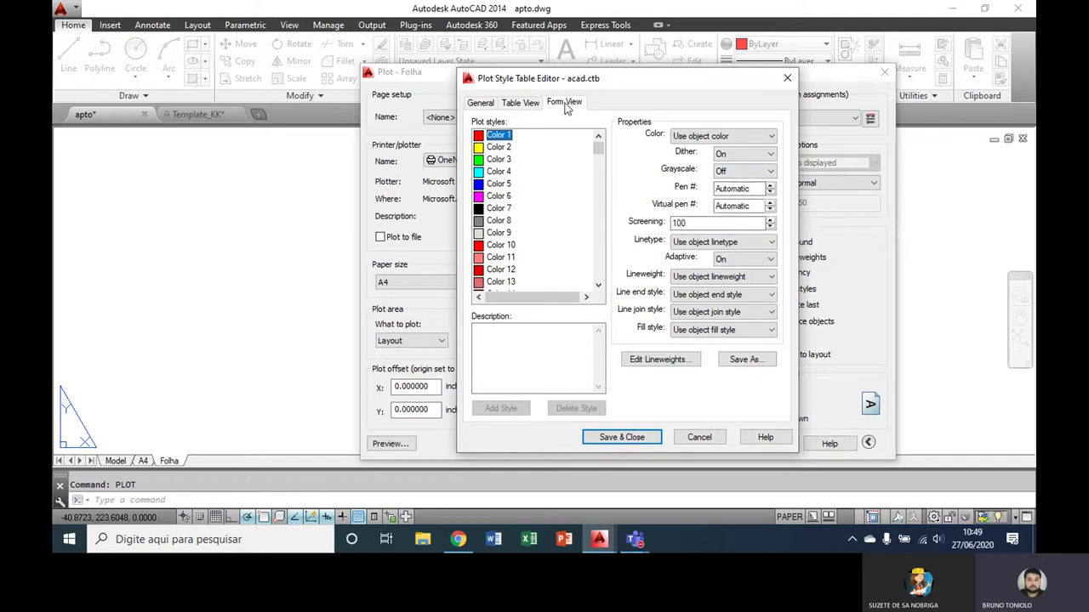
click(747, 361)
text(Empresa)
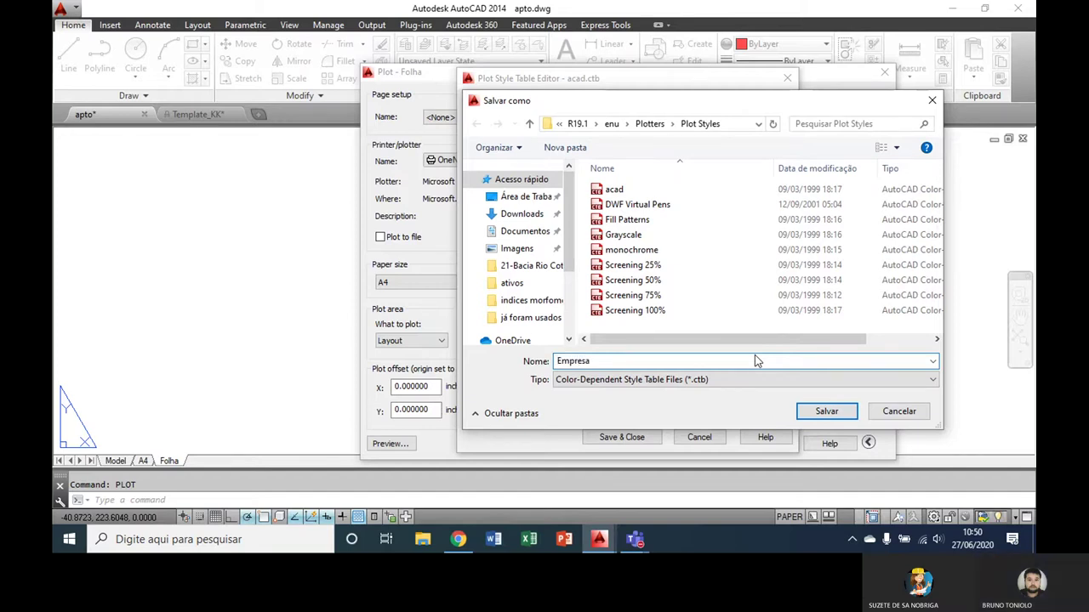
click(826, 411)
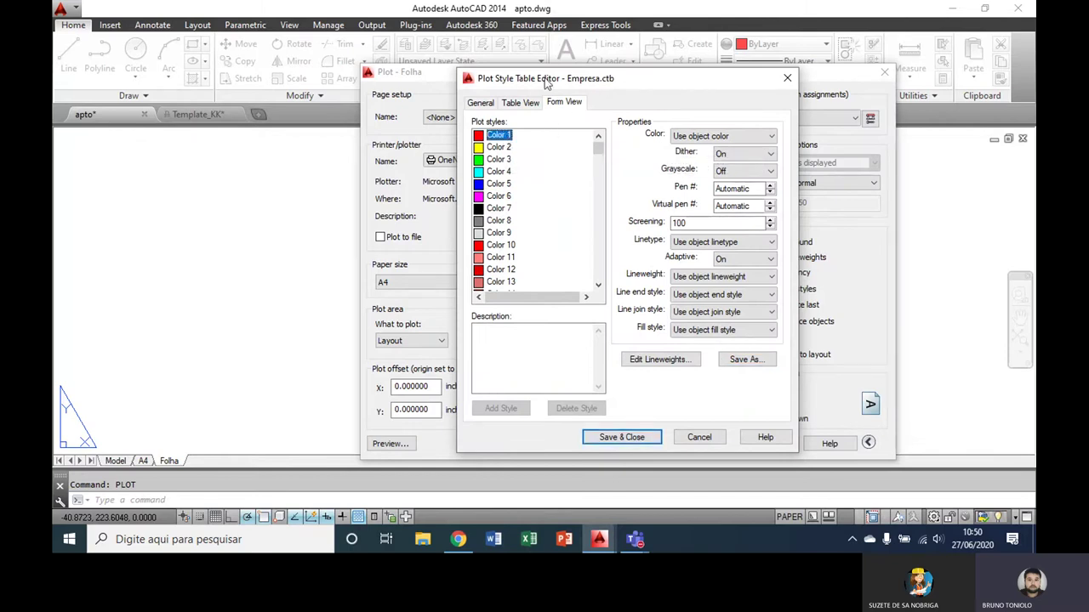
drag(544, 78, 475, 76)
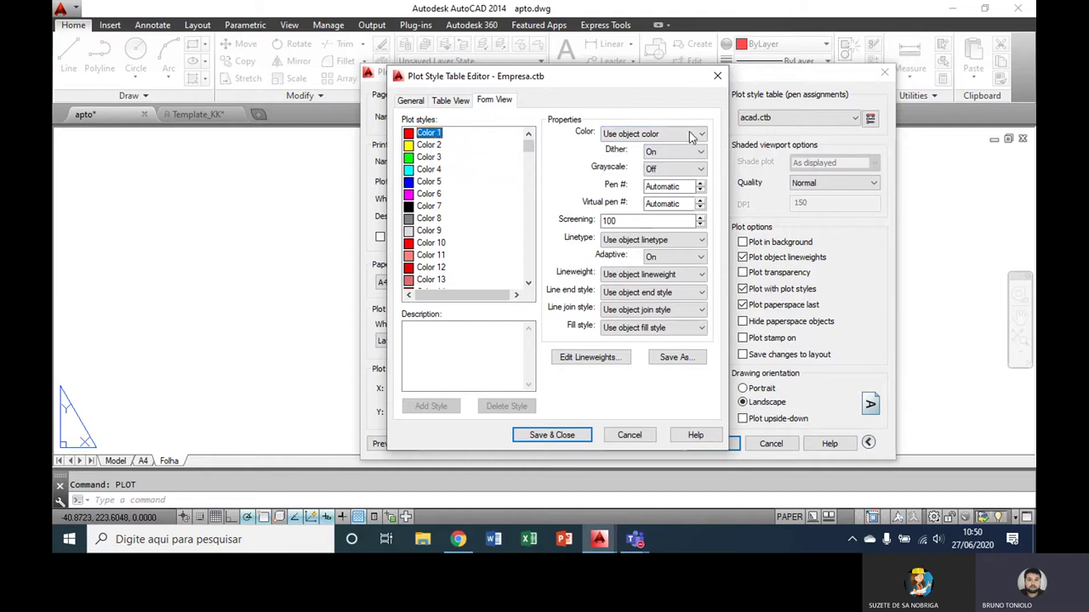
- Make Color 1 and Color 2 plot black, at 0.13 mm and 0.20 mm lineweights
click(648, 134)
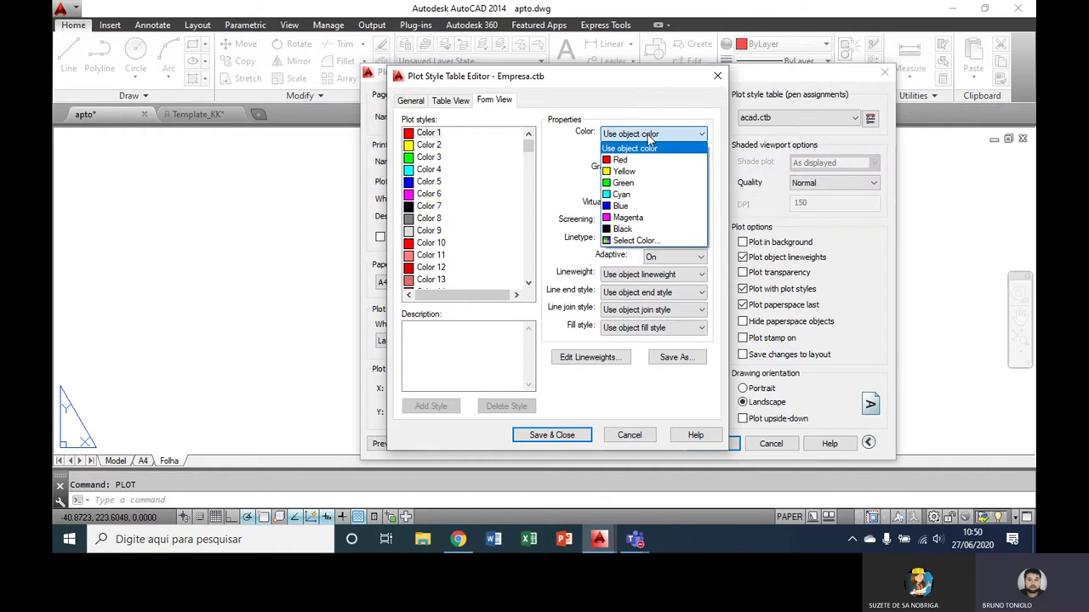
click(624, 230)
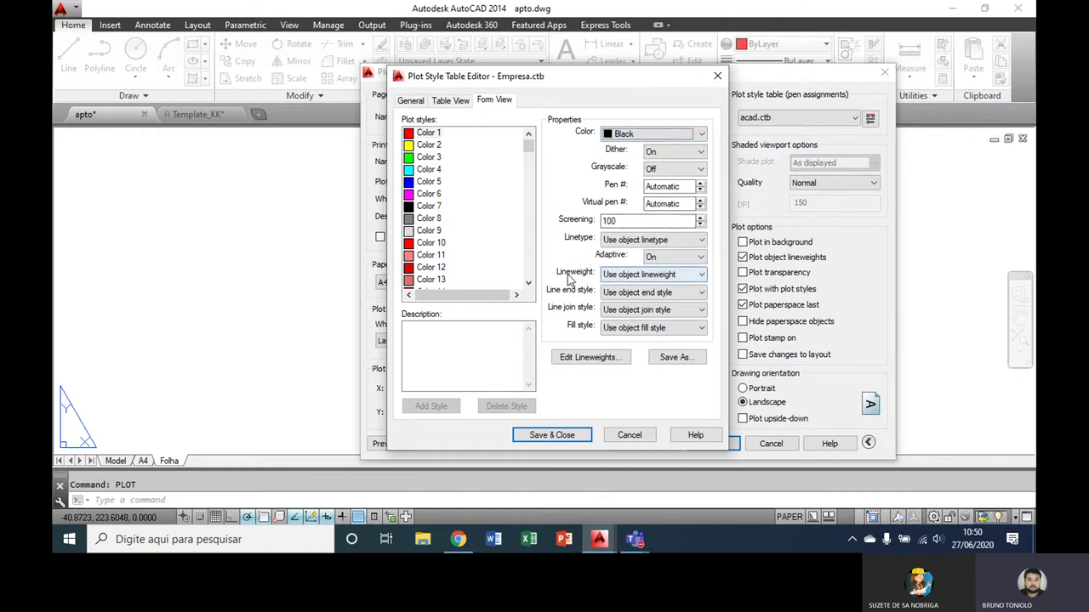
click(638, 275)
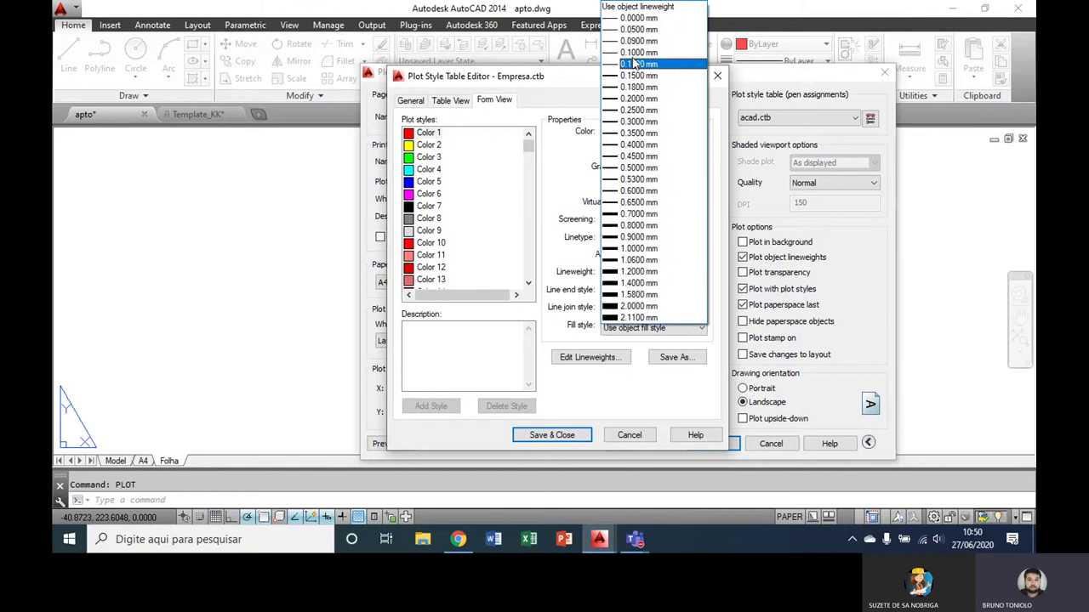
click(634, 63)
click(428, 147)
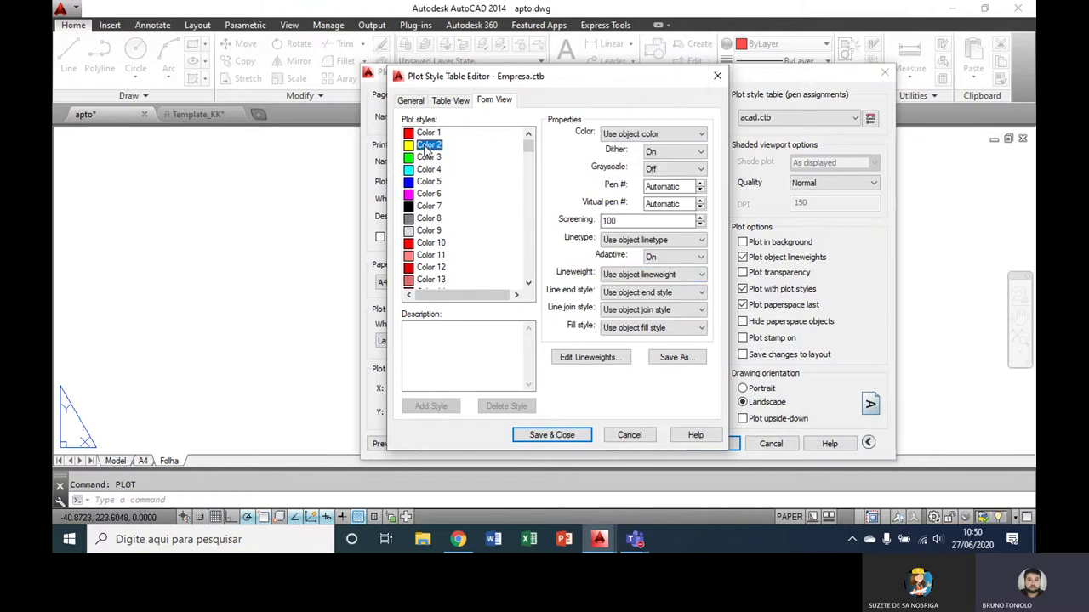
click(653, 134)
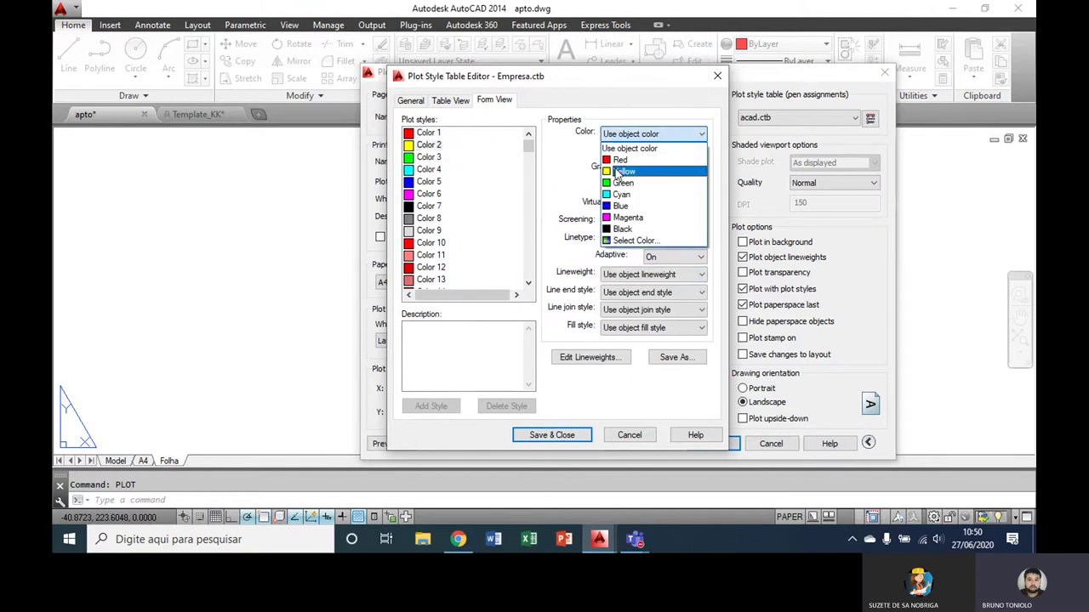
click(622, 229)
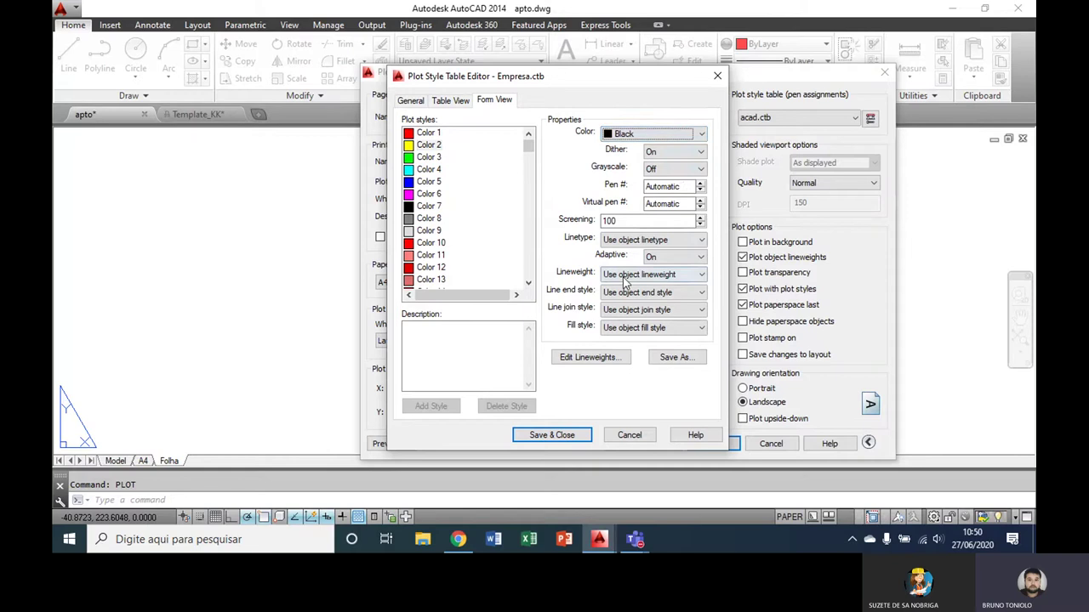
click(624, 274)
click(634, 98)
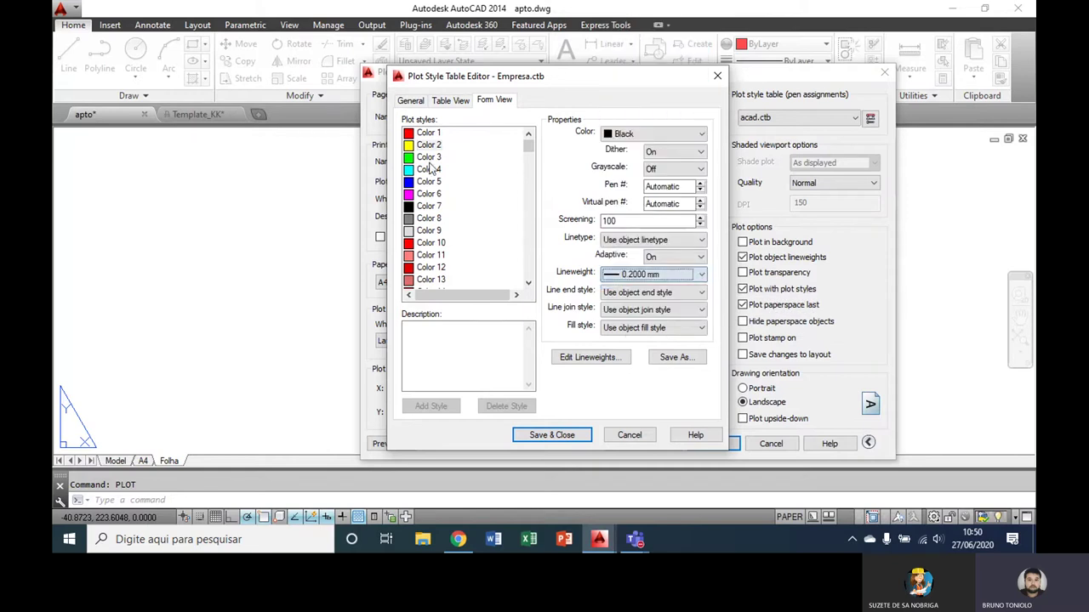
- Set Color 3 to black at 0.30 mm and Color 4 to black with a heavier lineweight
click(428, 158)
click(653, 133)
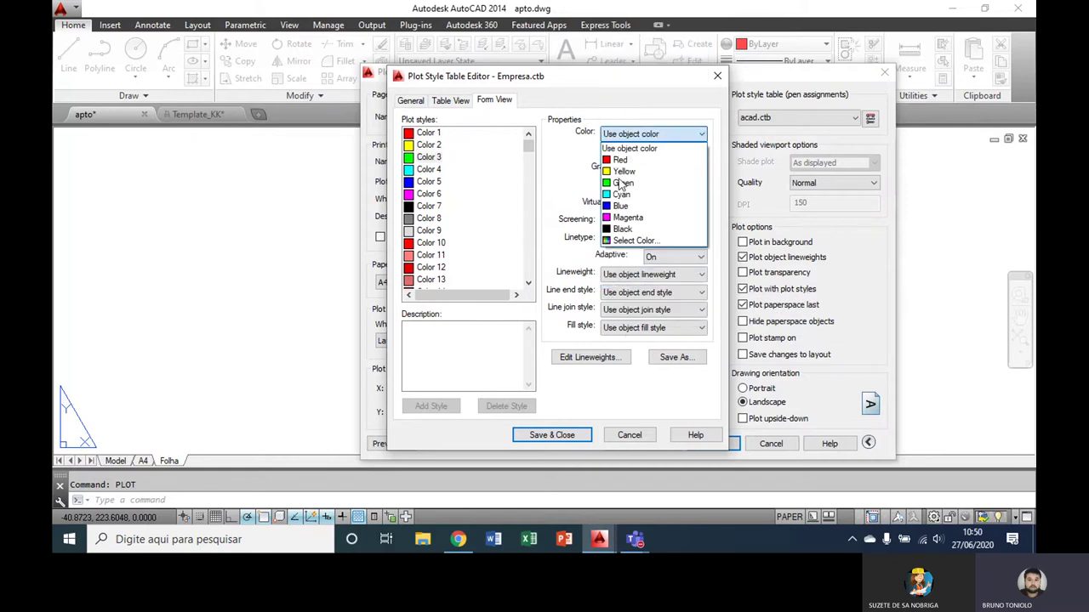
click(621, 228)
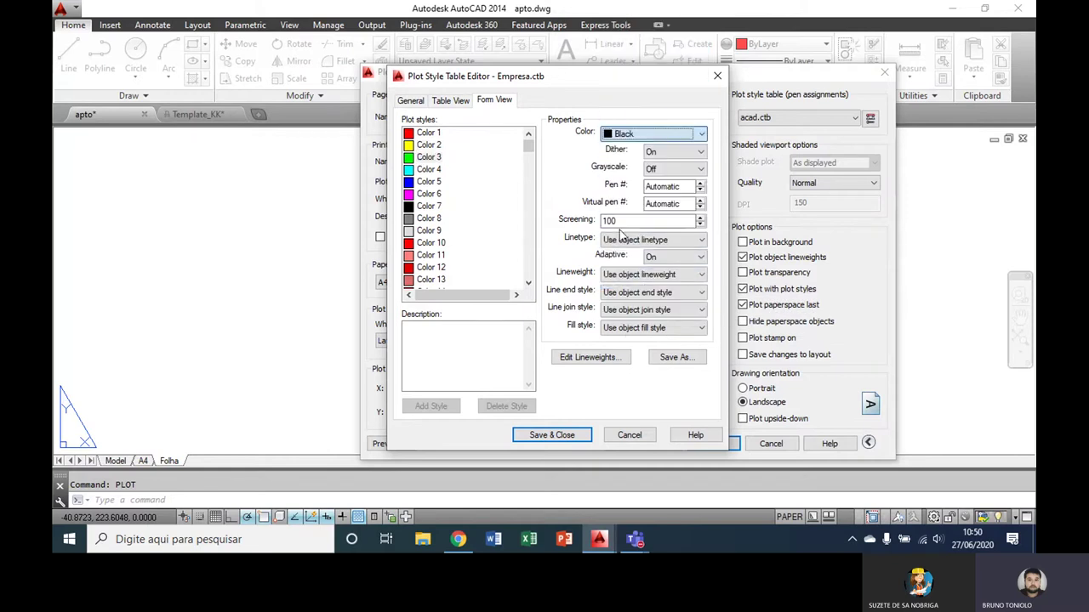
click(627, 274)
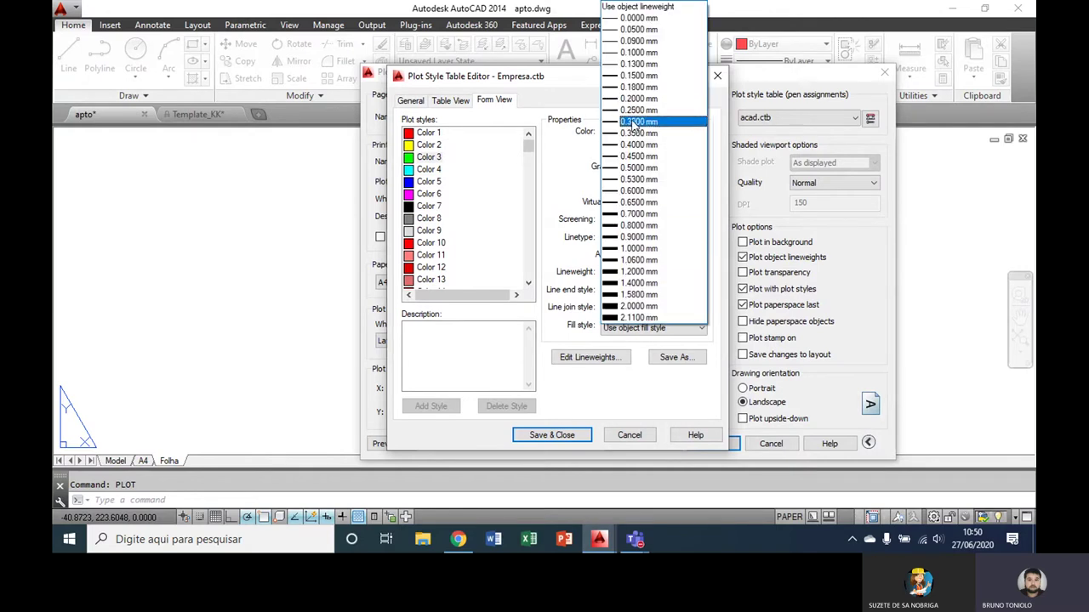
click(632, 122)
click(428, 169)
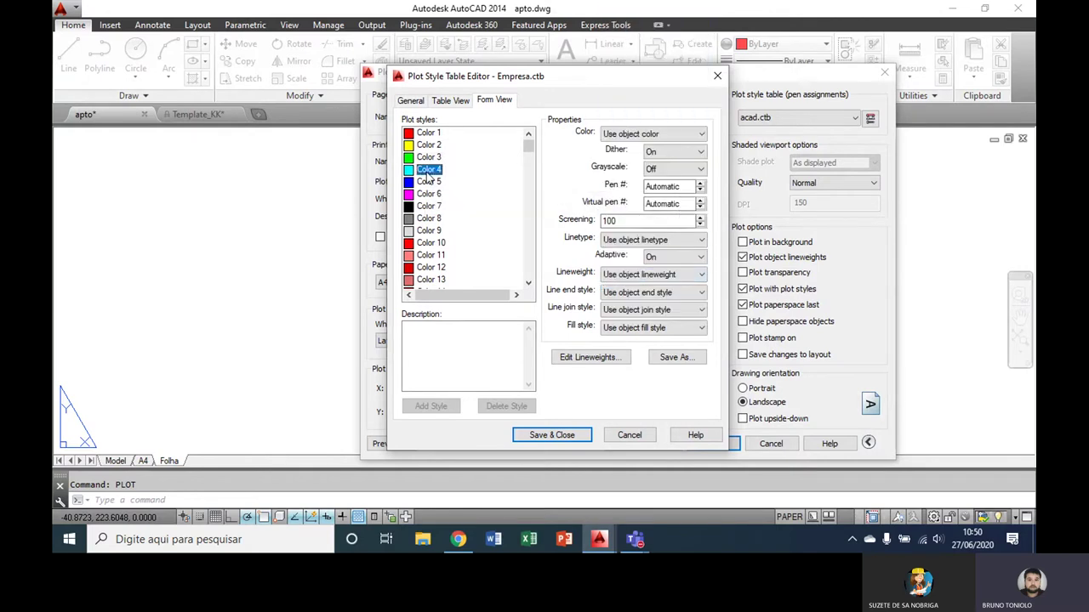
click(659, 134)
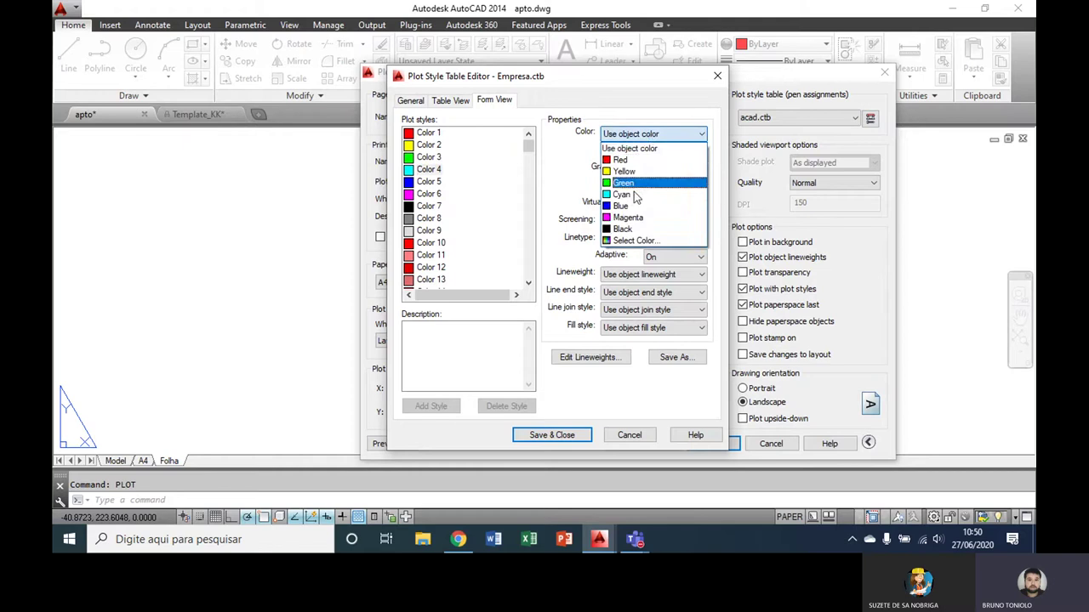
click(629, 229)
click(627, 274)
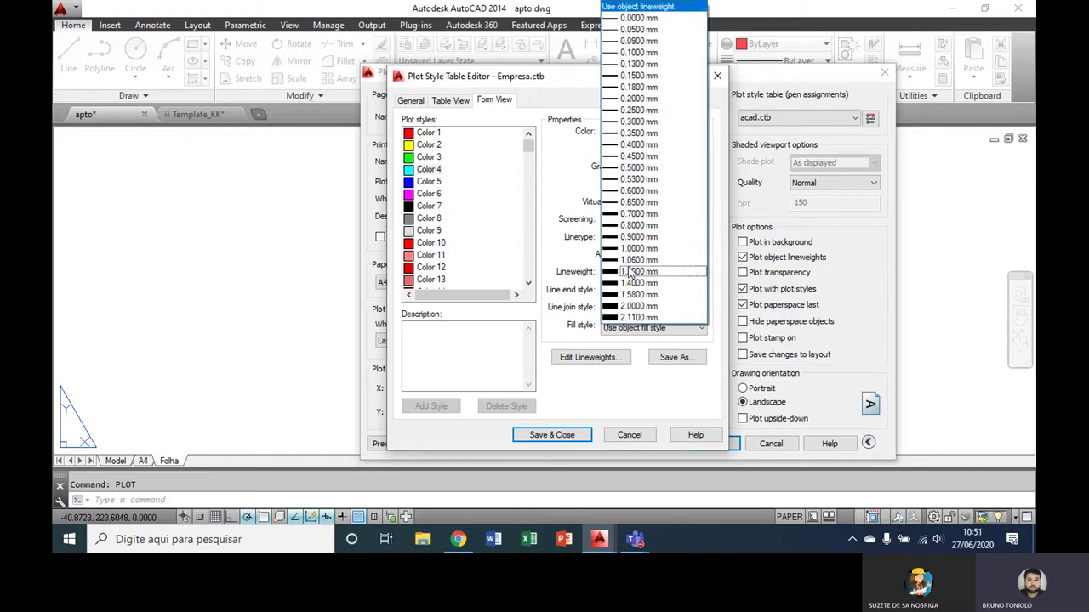
click(634, 157)
- Set Color 5 and Color 6 to black at 0.50 mm and 0.60 mm lineweights
click(429, 182)
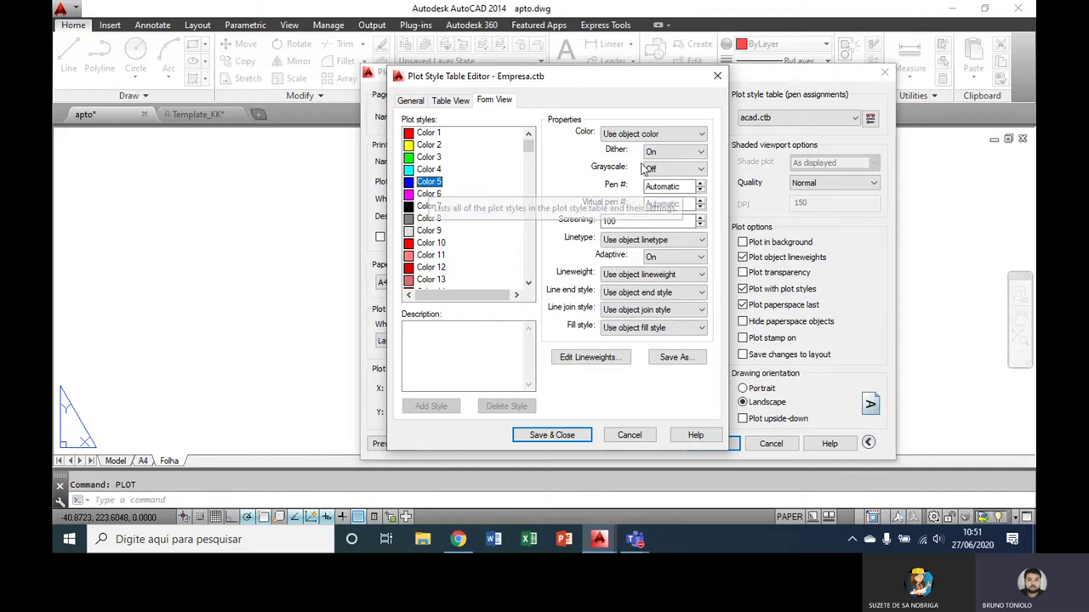
click(672, 135)
click(628, 230)
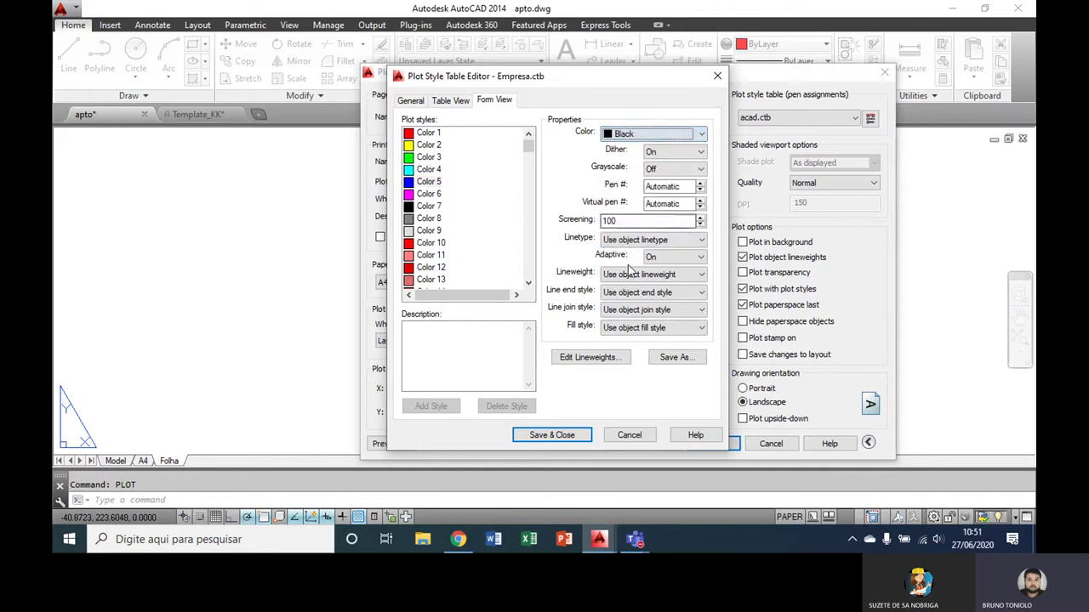
click(672, 274)
click(634, 168)
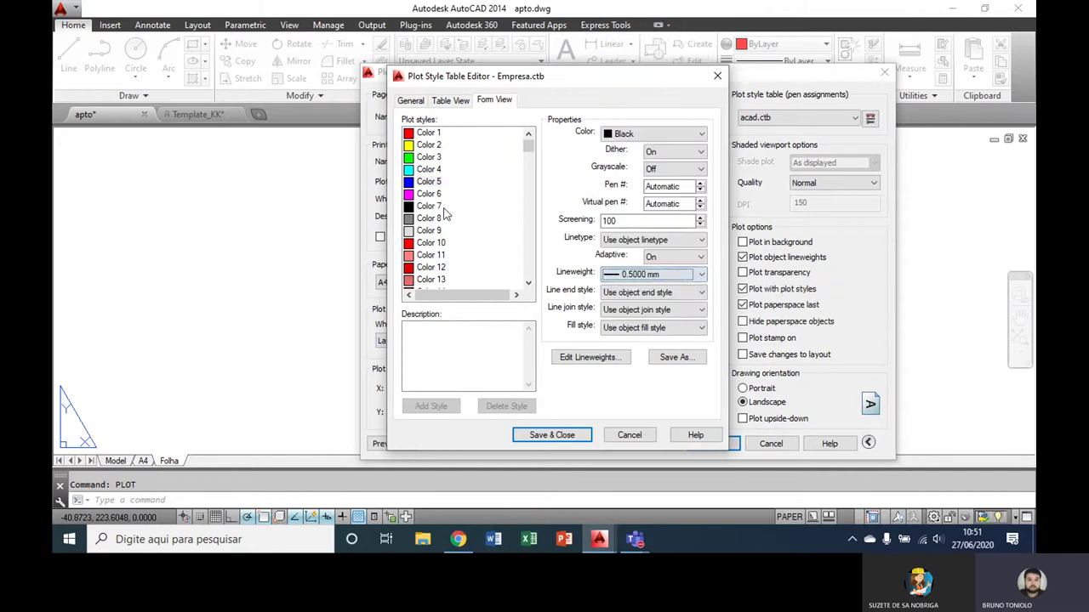
click(431, 194)
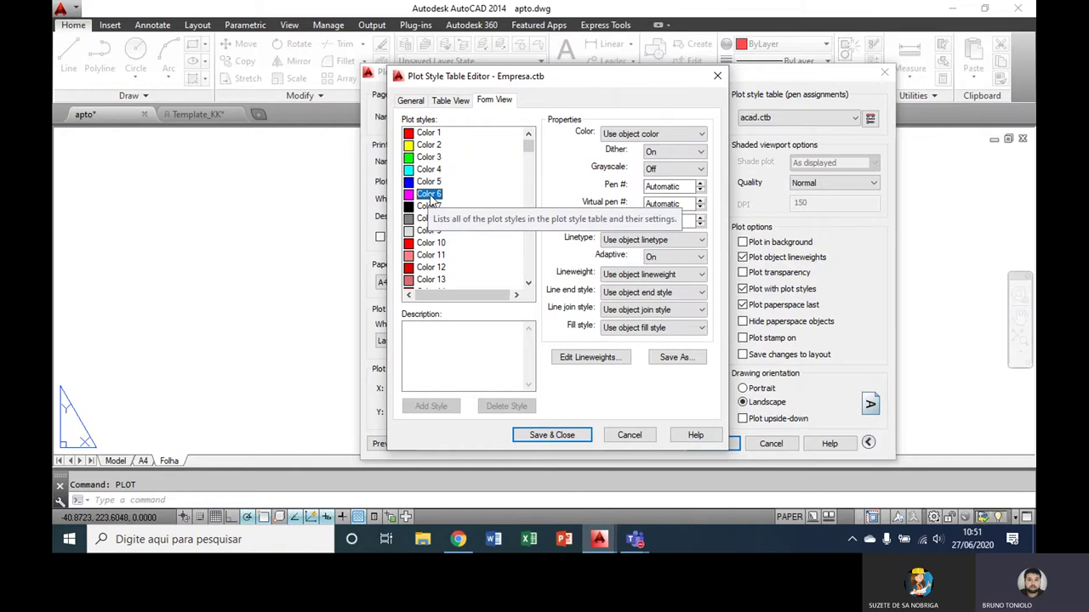
click(672, 133)
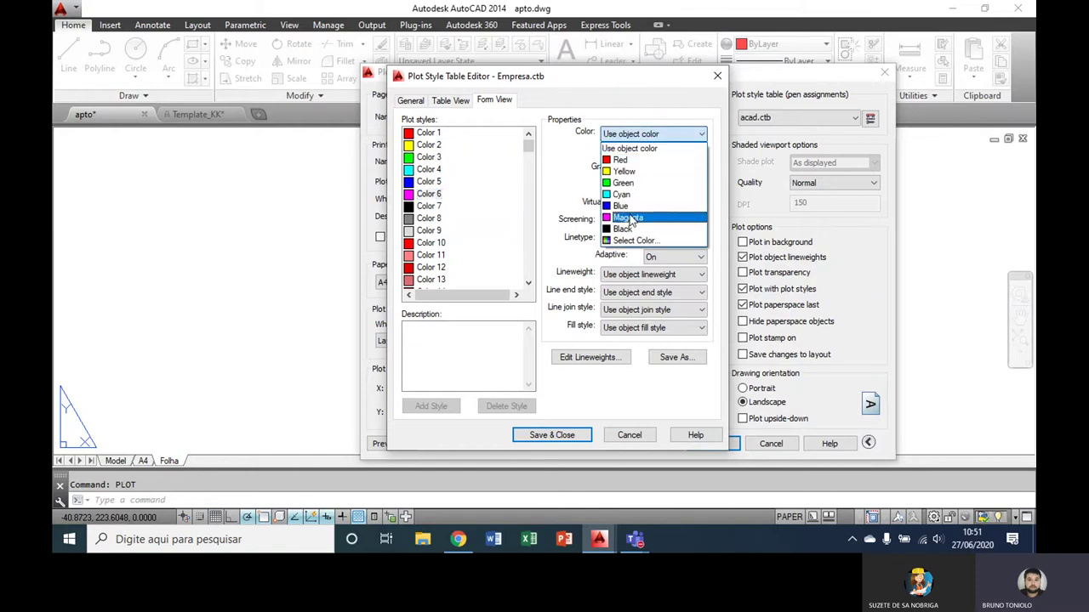
click(630, 224)
click(638, 274)
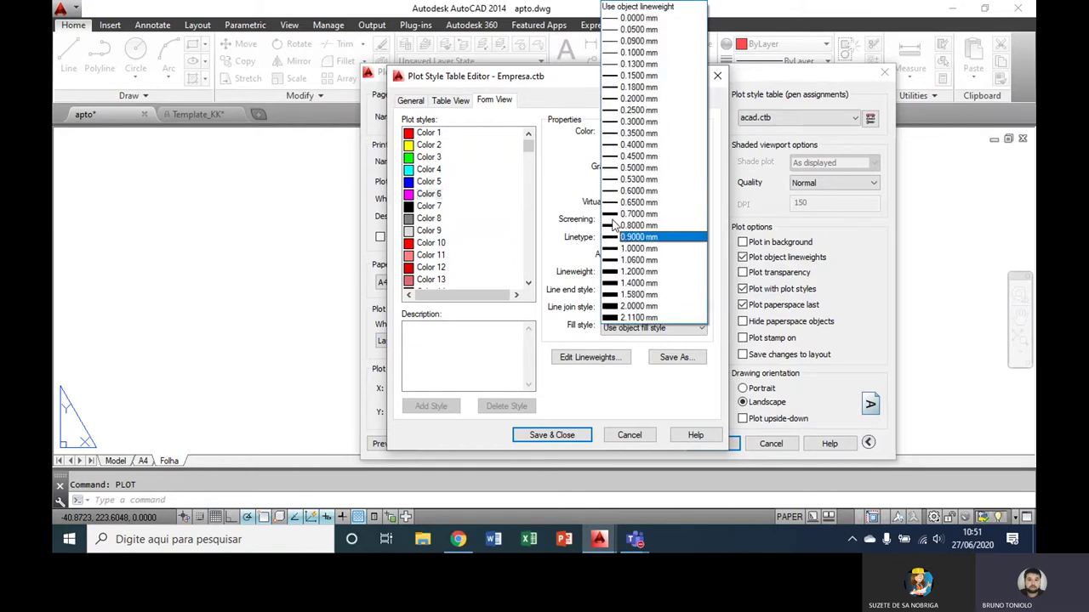
click(634, 190)
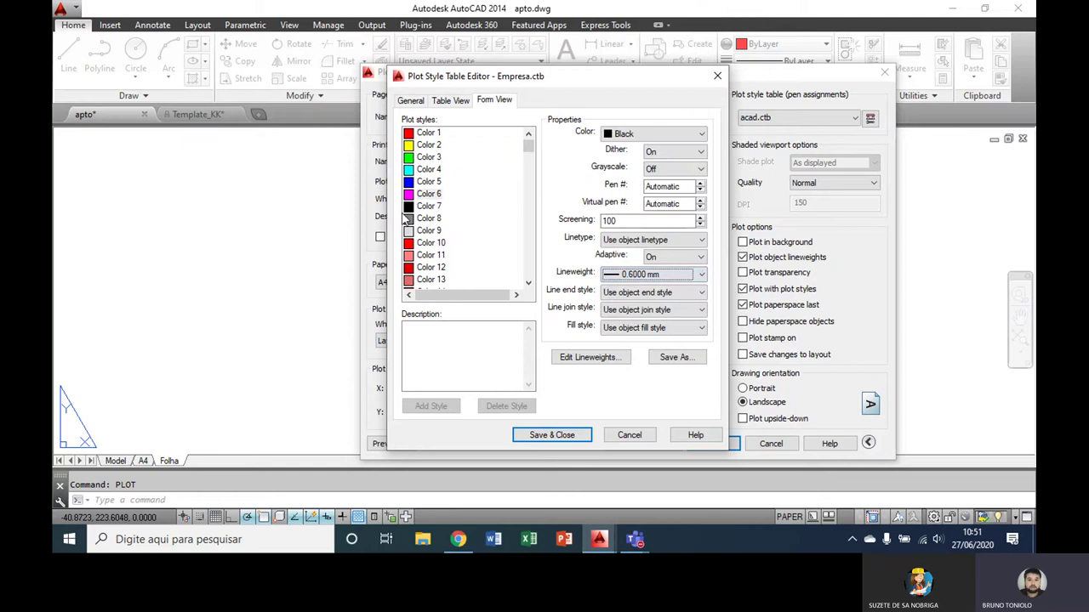
- Set Color 7 to plot black with a 0.70 mm lineweight
click(438, 209)
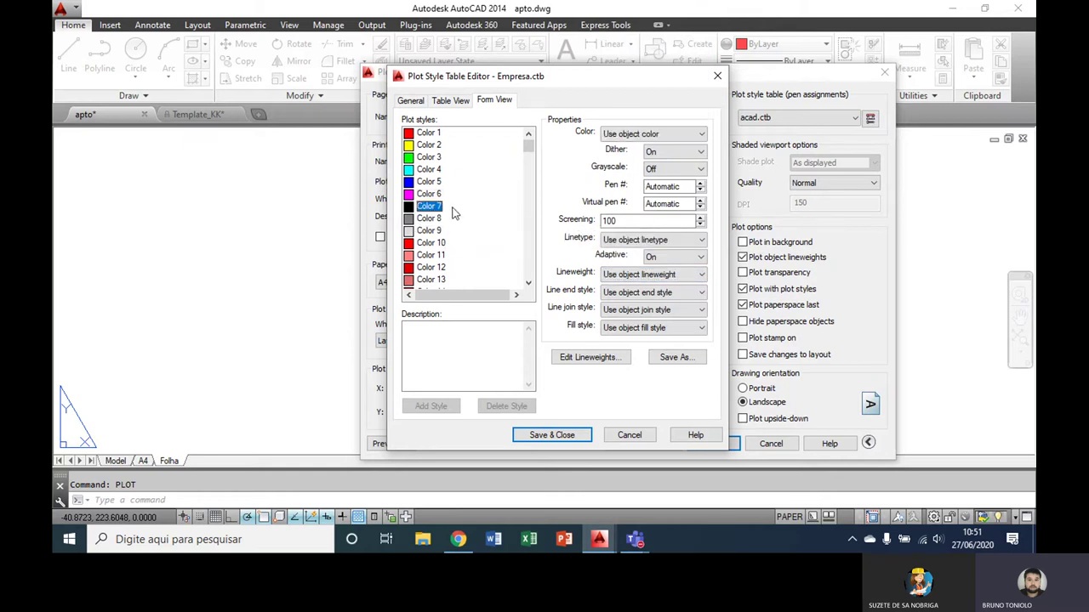
click(652, 136)
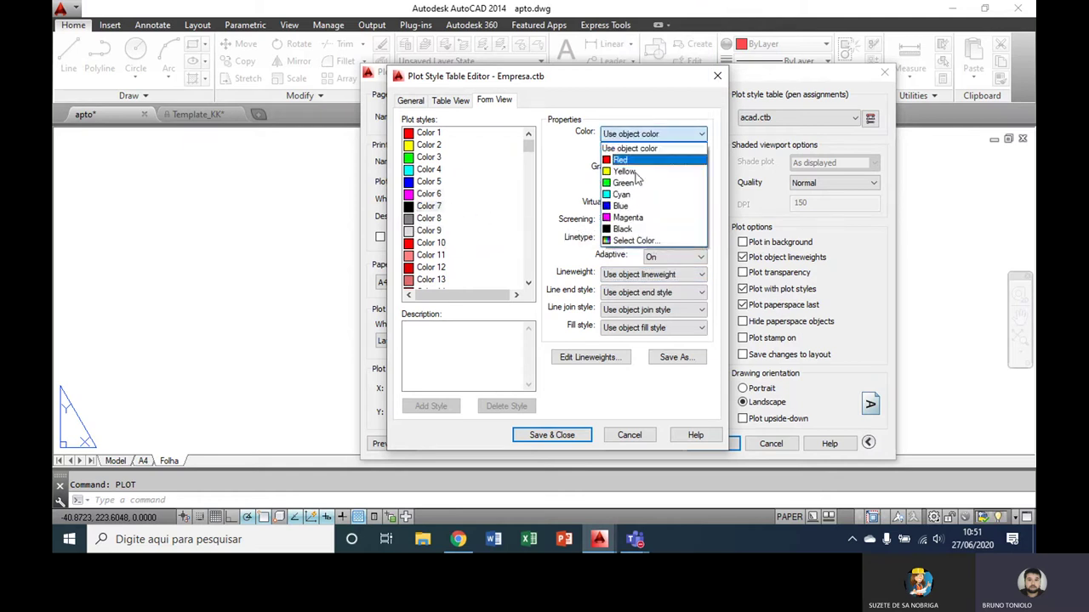
click(632, 237)
click(630, 274)
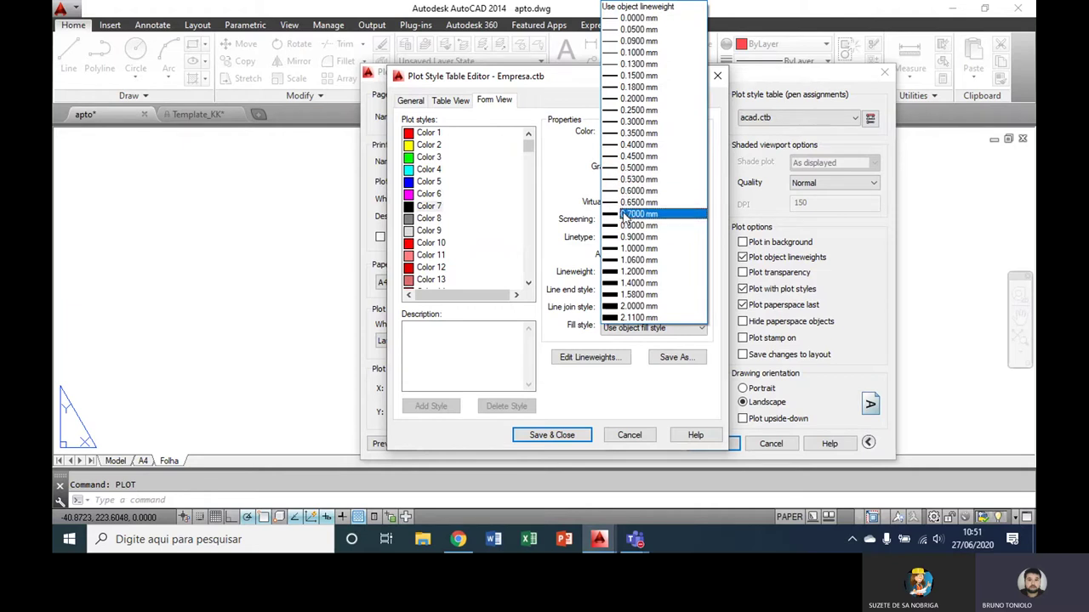
click(619, 215)
click(428, 218)
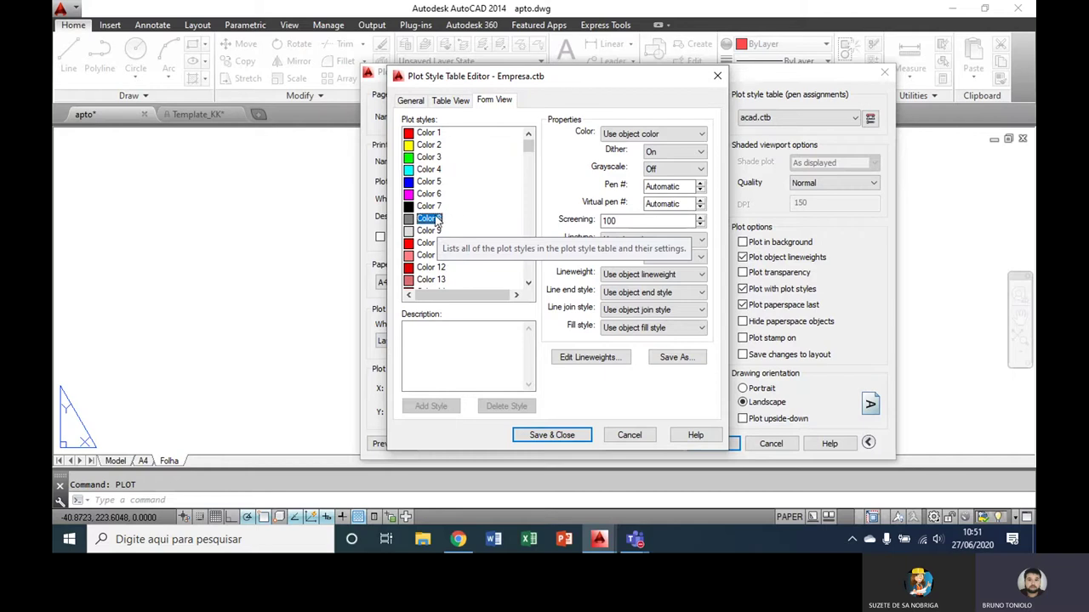
- Give plot styles Color 243–255 a 0.25 mm lineweight and save the Empresa table
drag(528, 146, 529, 271)
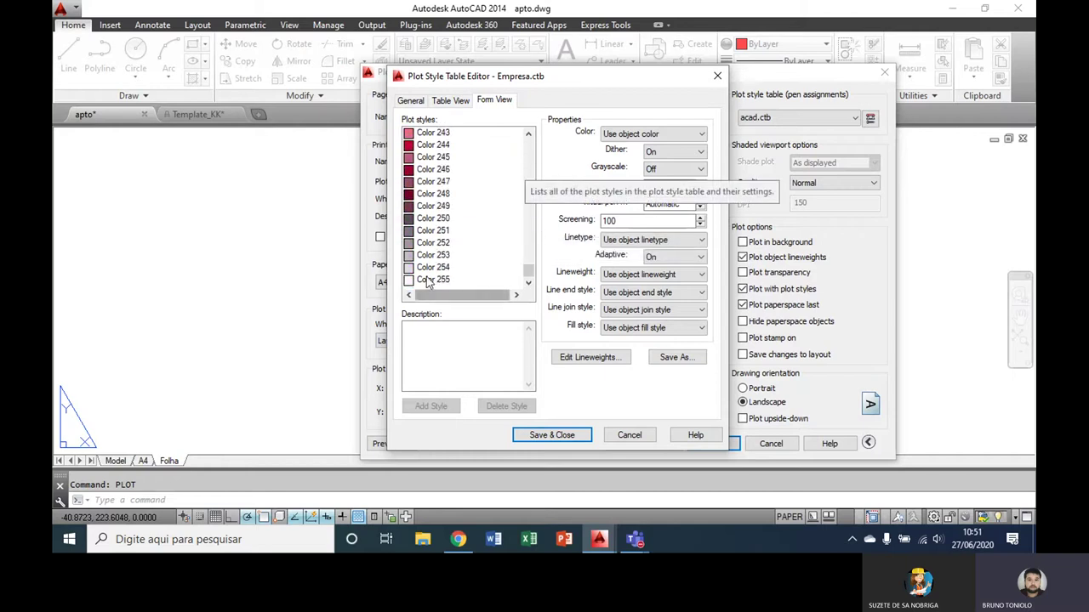
shift+click(444, 280)
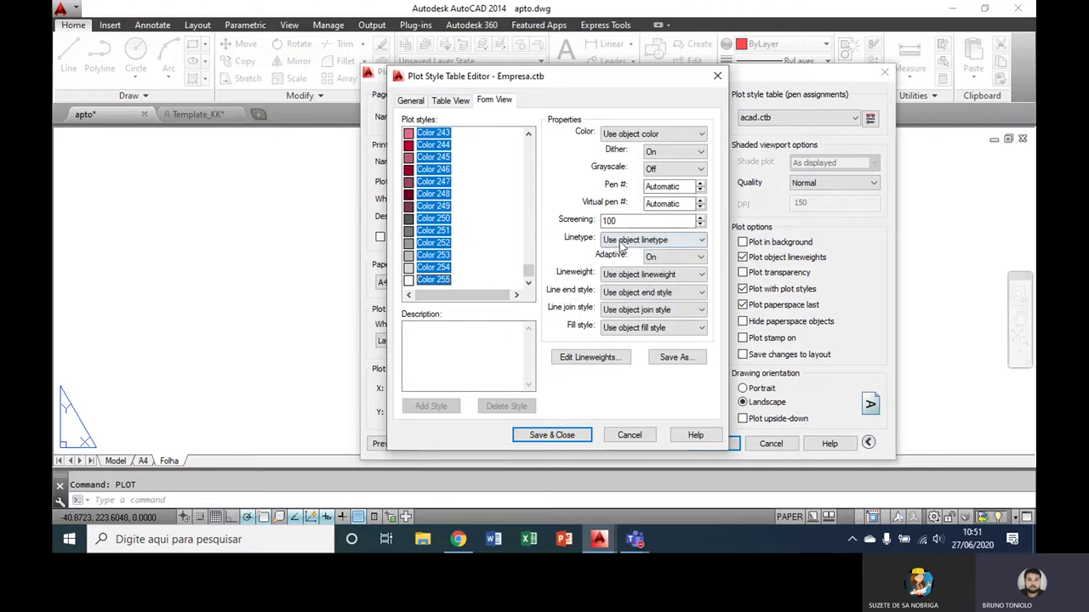
click(640, 274)
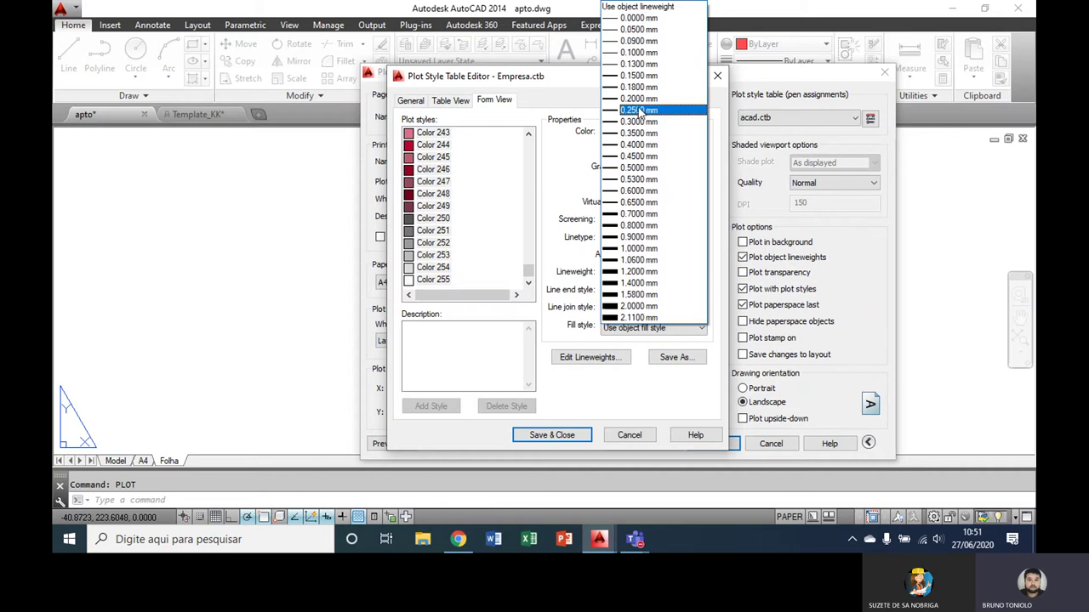
click(640, 112)
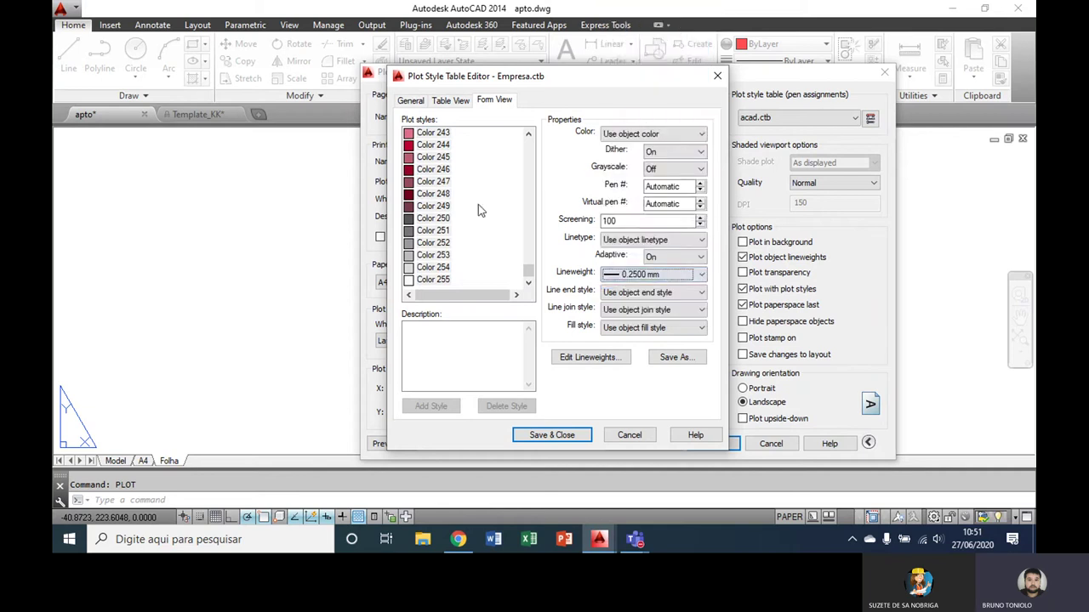
click(561, 441)
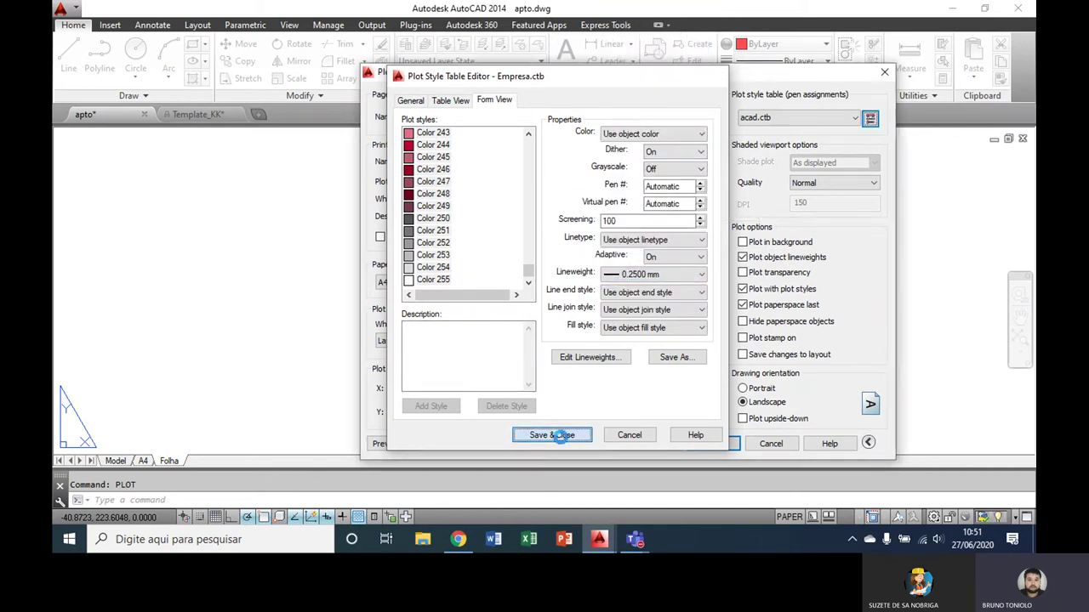
click(795, 118)
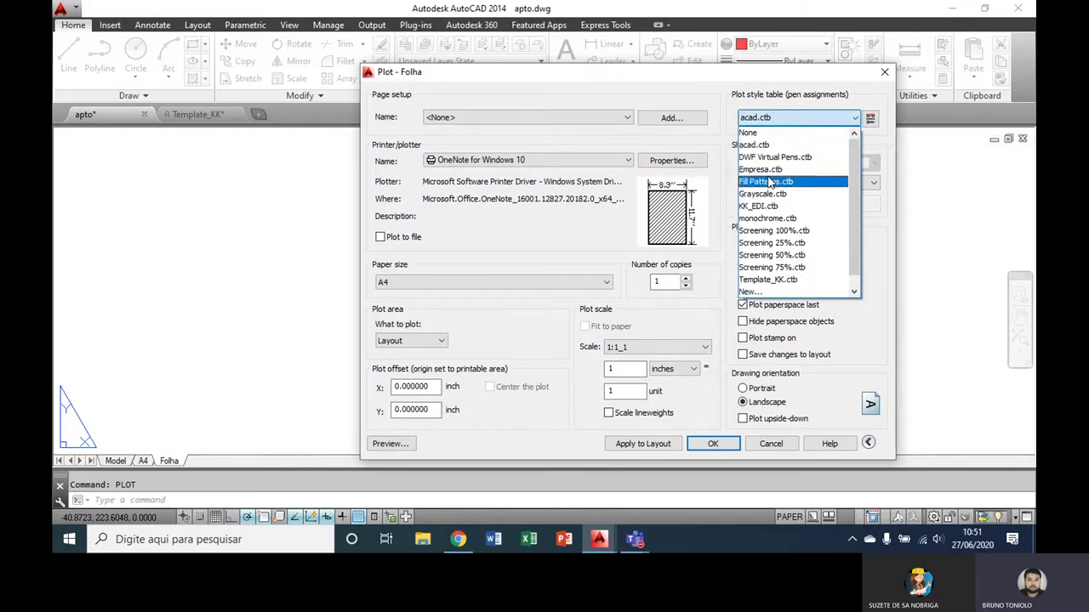
- Keep acad.ctb and send the plot to the DWG To PDF.pc3 printer
click(783, 78)
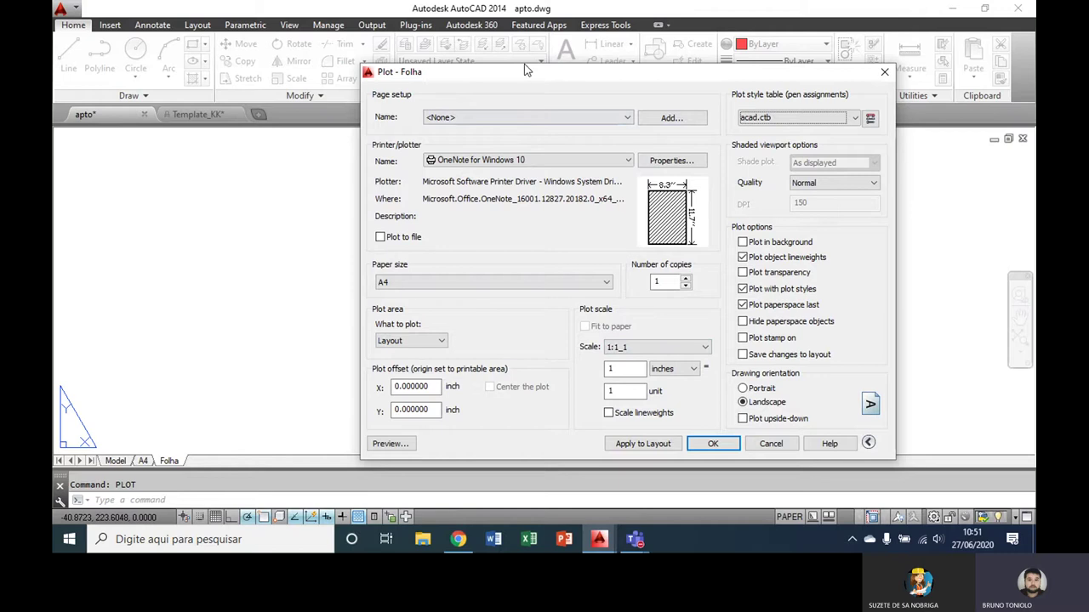
mouse_move(476, 72)
mouse_down()
mouse_move(771, 104)
mouse_move(542, 99)
mouse_up()
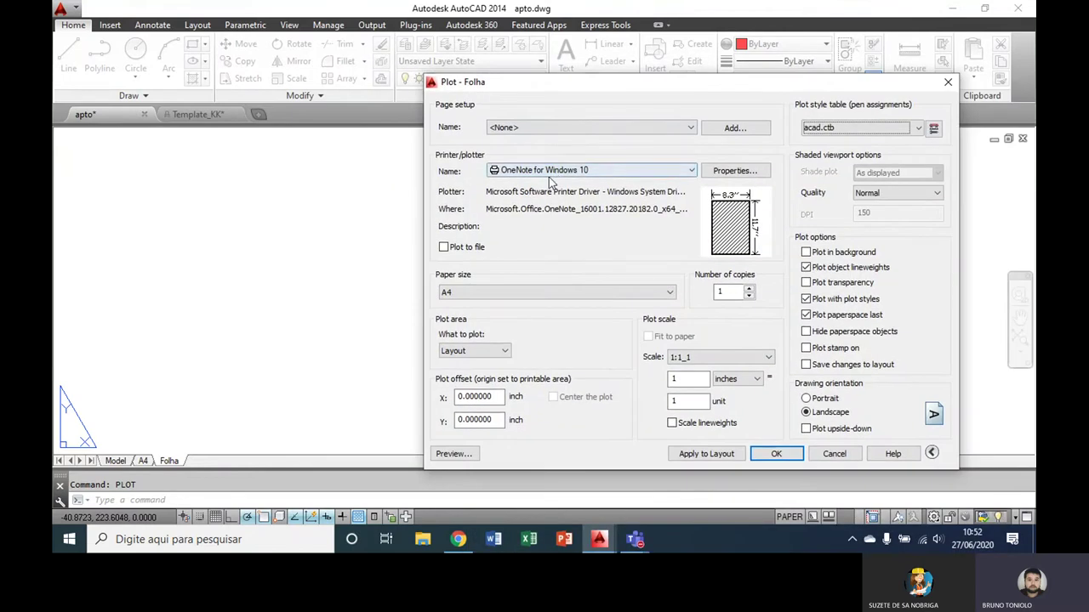
click(551, 170)
scroll(535, 213, down, 2)
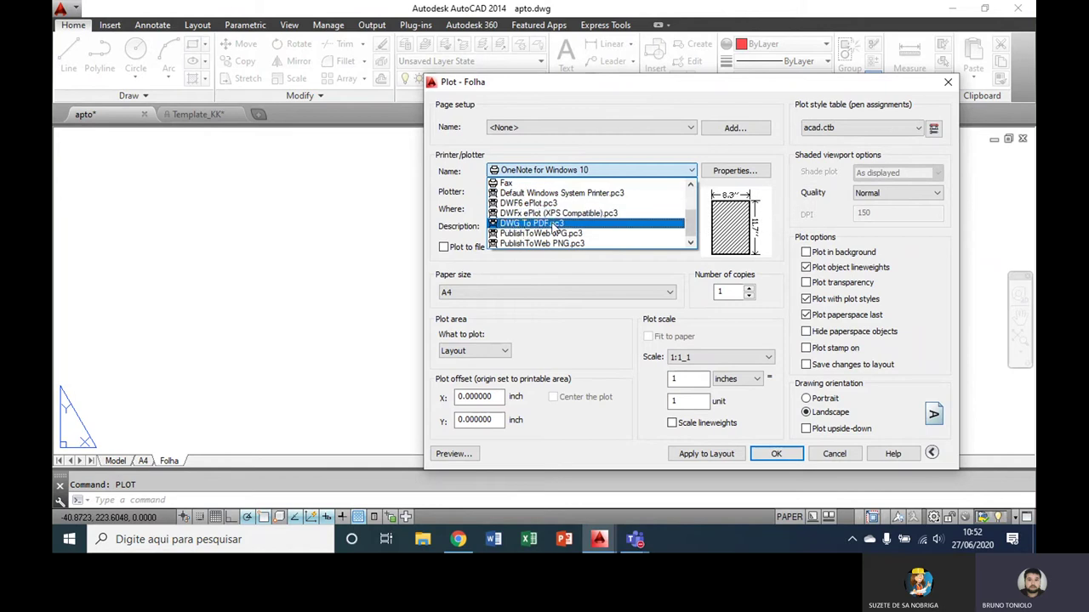
click(553, 226)
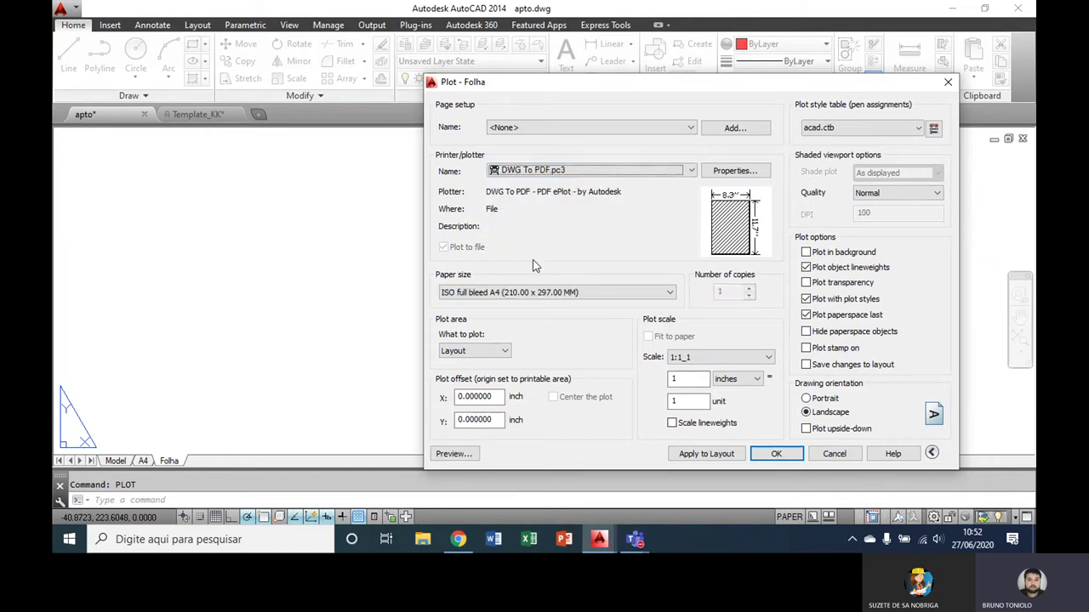
- Browse the paper size list, leaving the A4 size selected
click(486, 298)
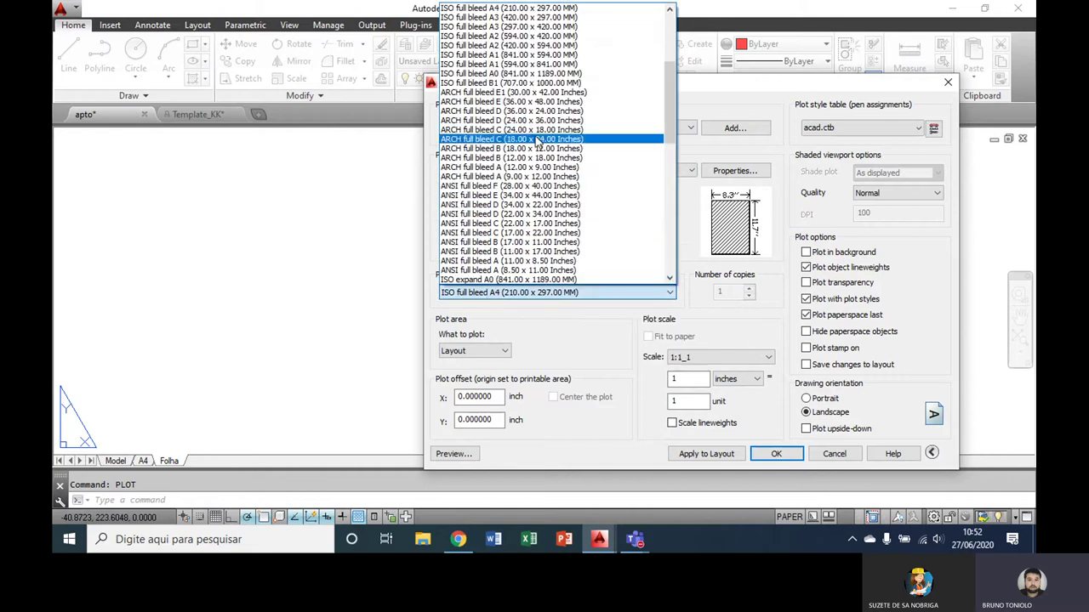
scroll(514, 127, up, 5)
scroll(515, 94, down, 1)
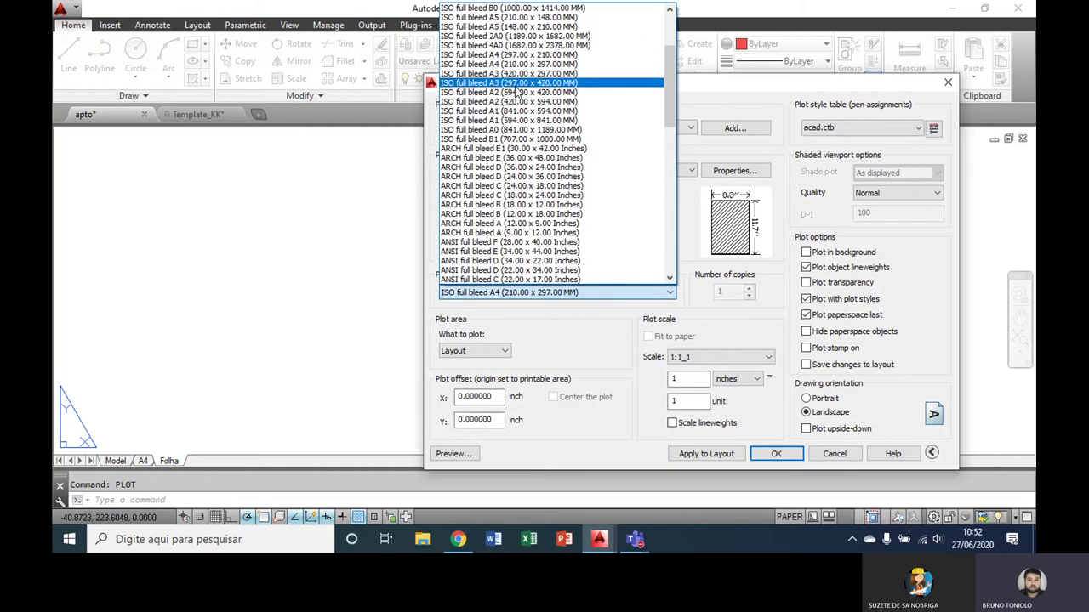
scroll(516, 170, down, 1)
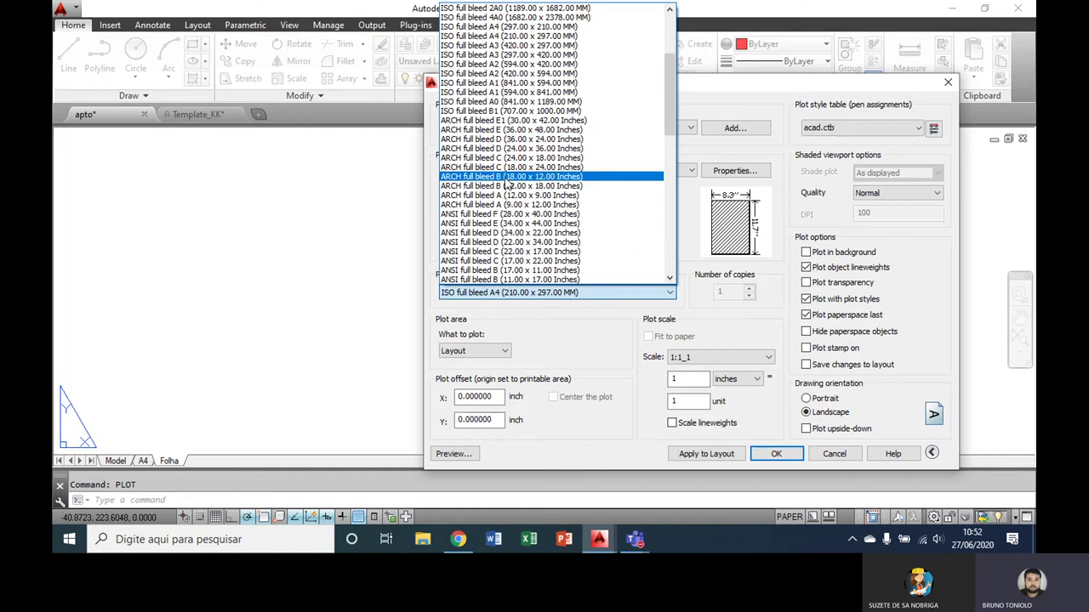
scroll(510, 183, up, 1)
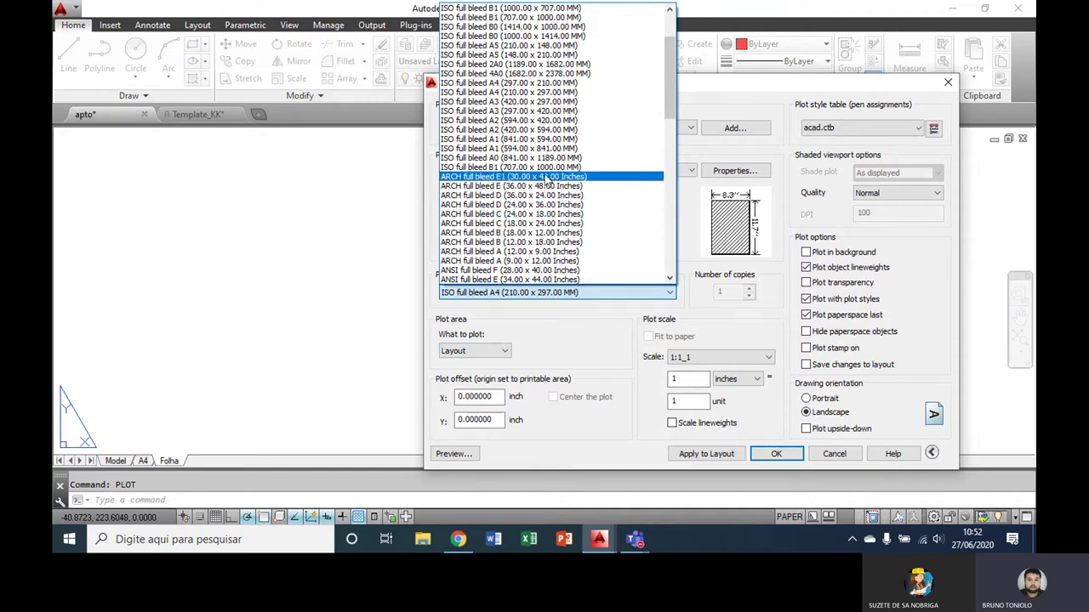
scroll(544, 174, up, 1)
scroll(536, 161, up, 1)
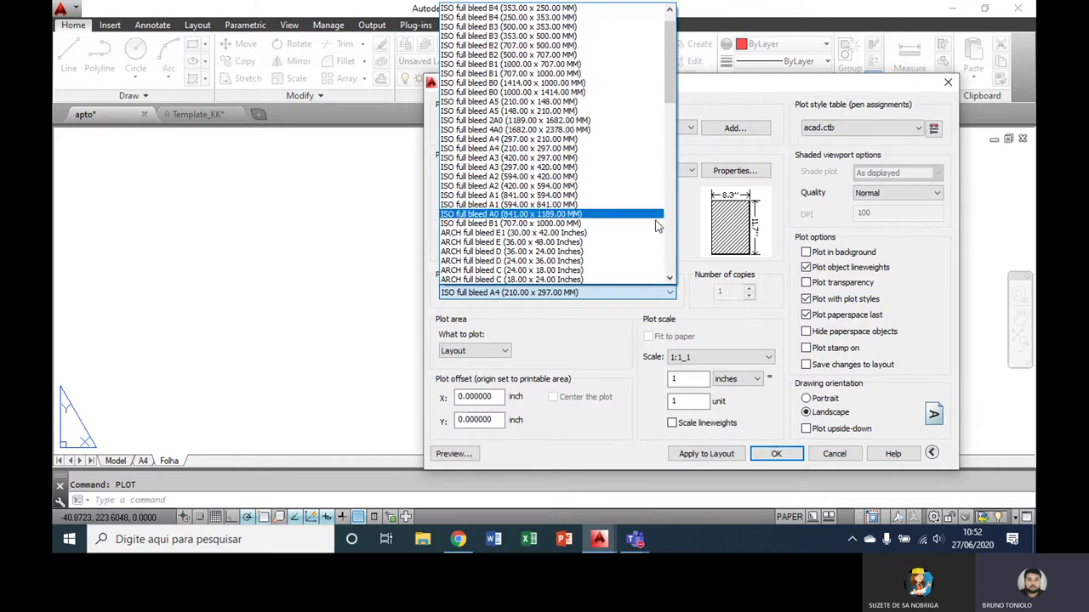
click(539, 304)
mouse_move(733, 222)
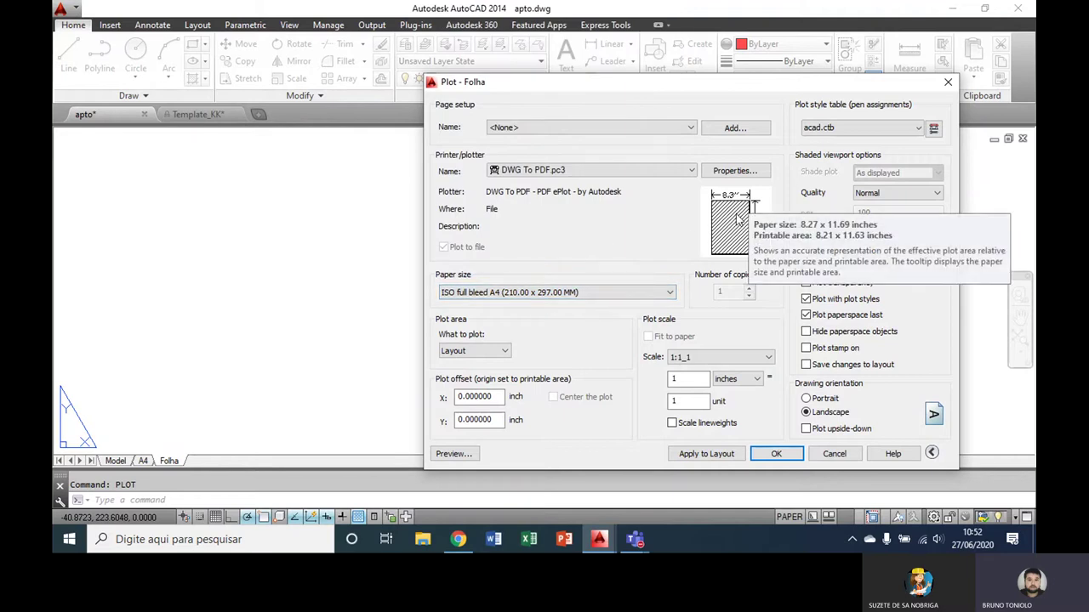
- Choose ISO full bleed A4 (210.00 x 297.00 MM) as the paper size
click(596, 292)
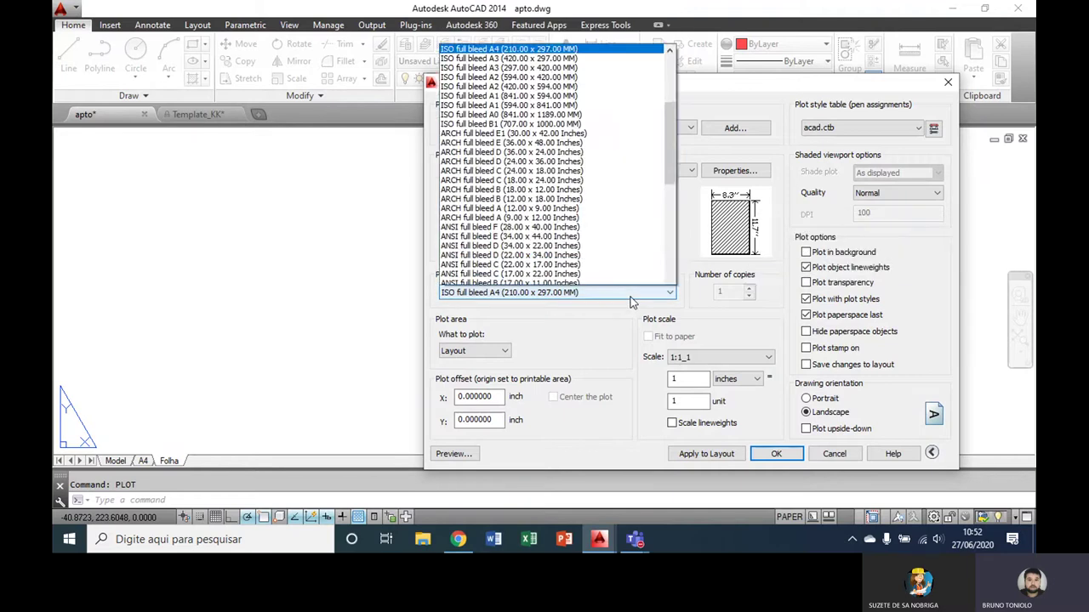
scroll(514, 102, up, 2)
scroll(514, 103, up, 2)
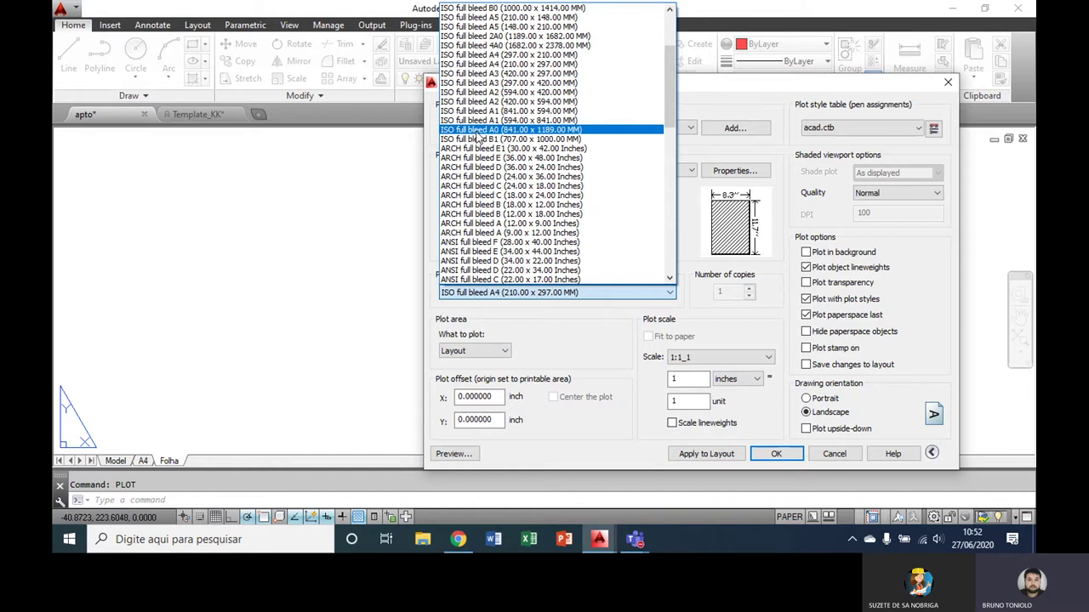
scroll(497, 127, up, 2)
scroll(493, 133, up, 1)
scroll(493, 131, up, 1)
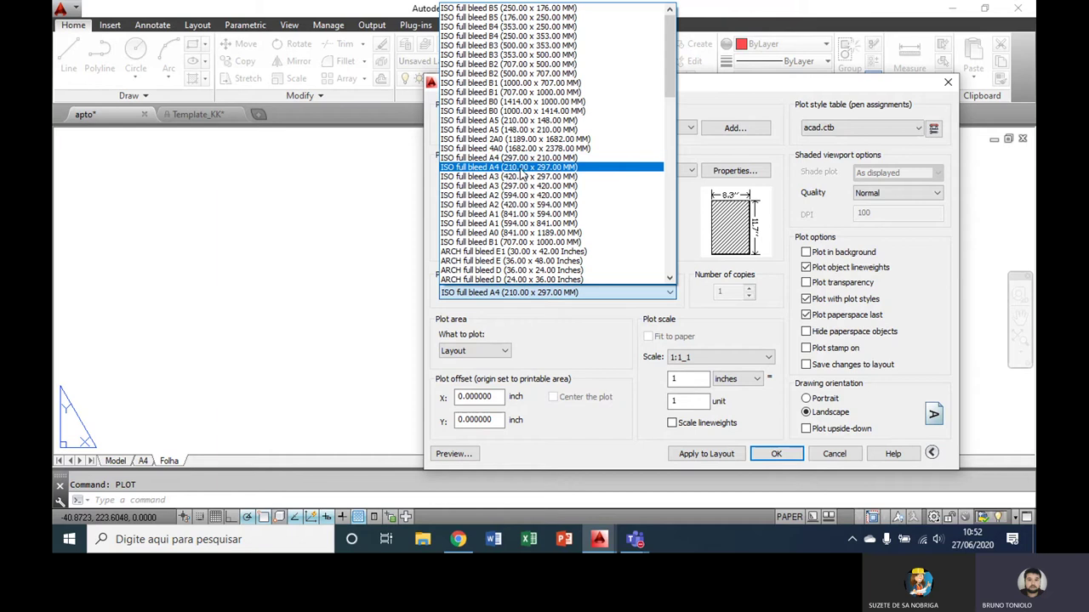
click(522, 168)
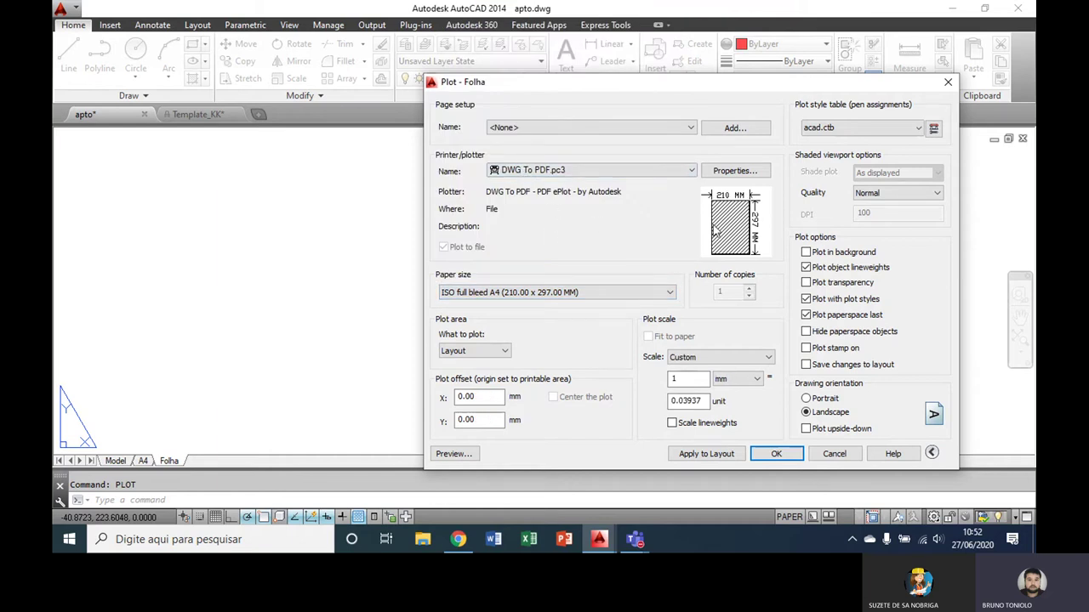
- Switch the paper size to ISO A4 (210.00 x 297.00 MM)
drag(693, 88, 590, 74)
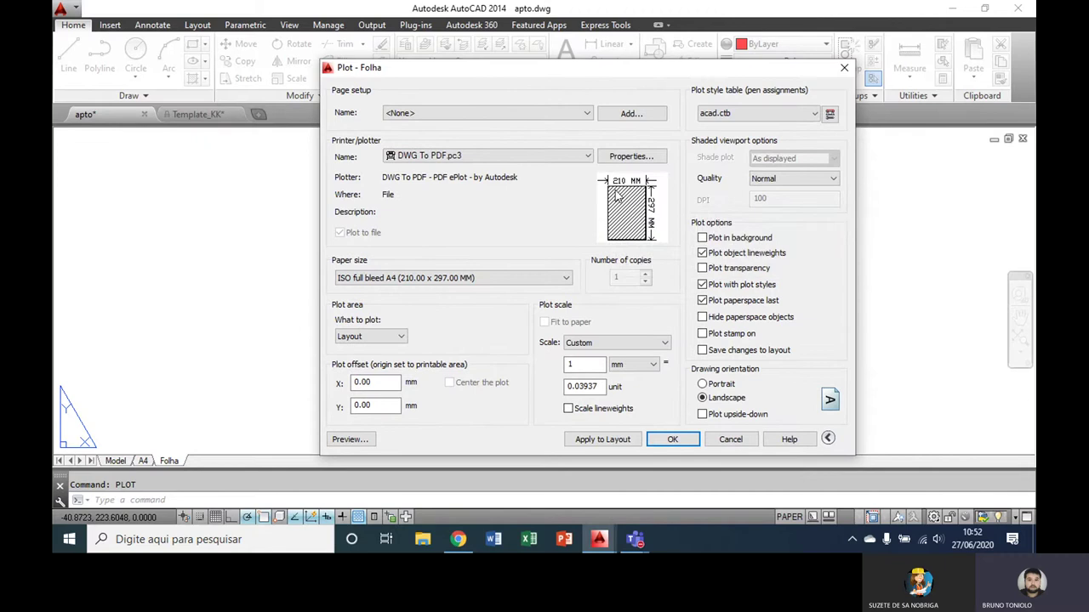
click(493, 288)
scroll(428, 234, down, 2)
scroll(428, 234, down, 1)
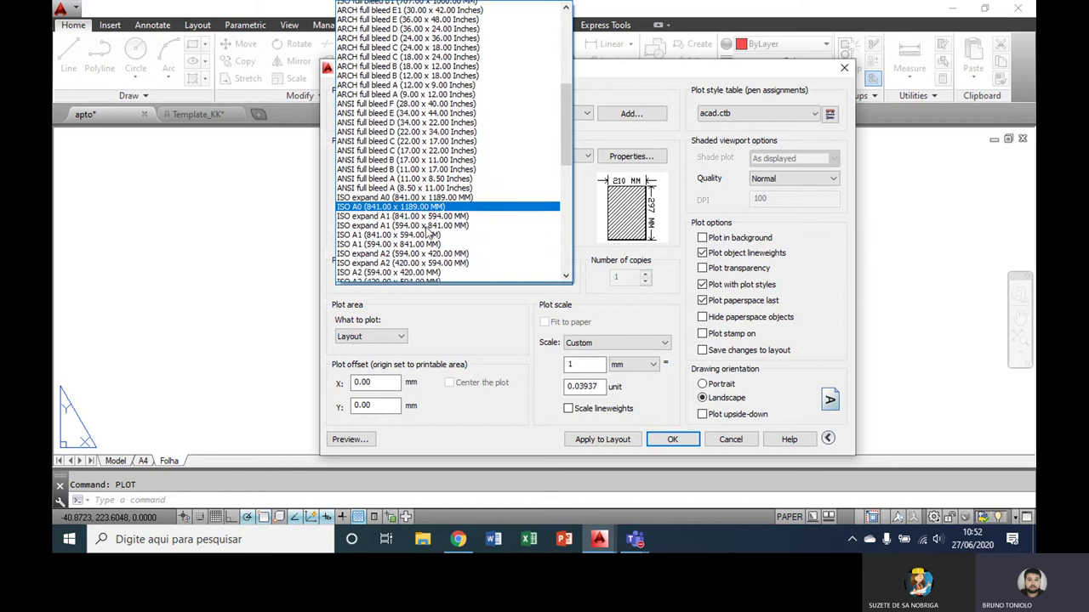
scroll(426, 233, down, 2)
scroll(392, 231, down, 2)
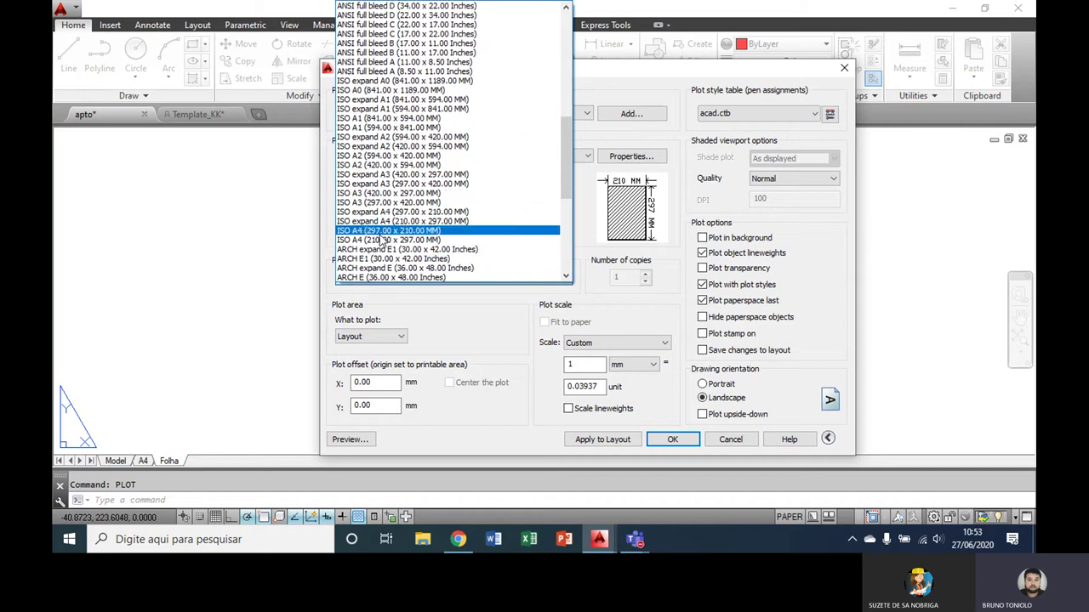
click(387, 240)
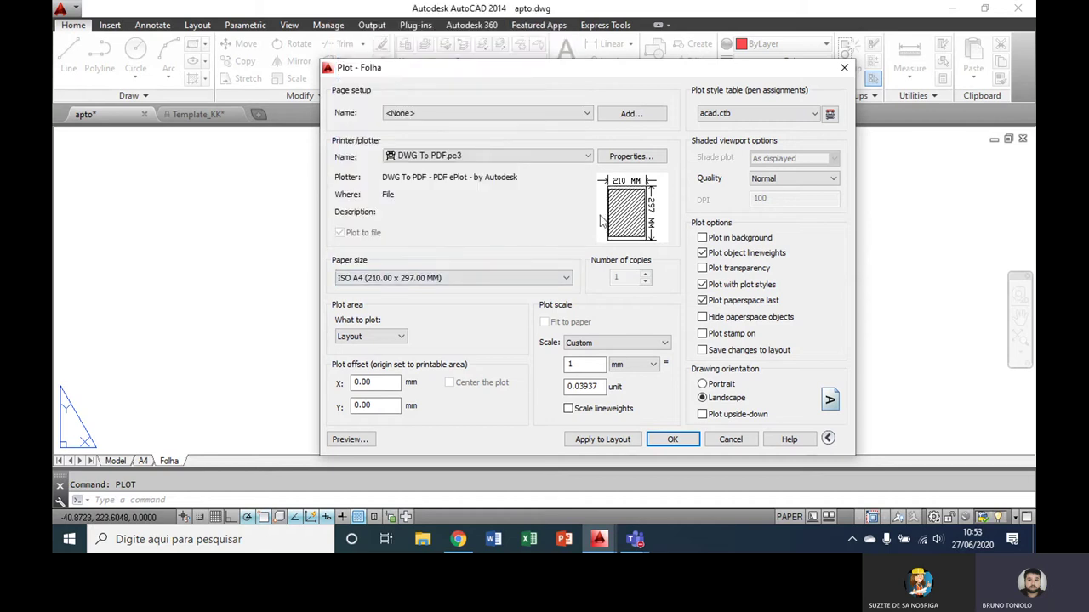
mouse_move(627, 208)
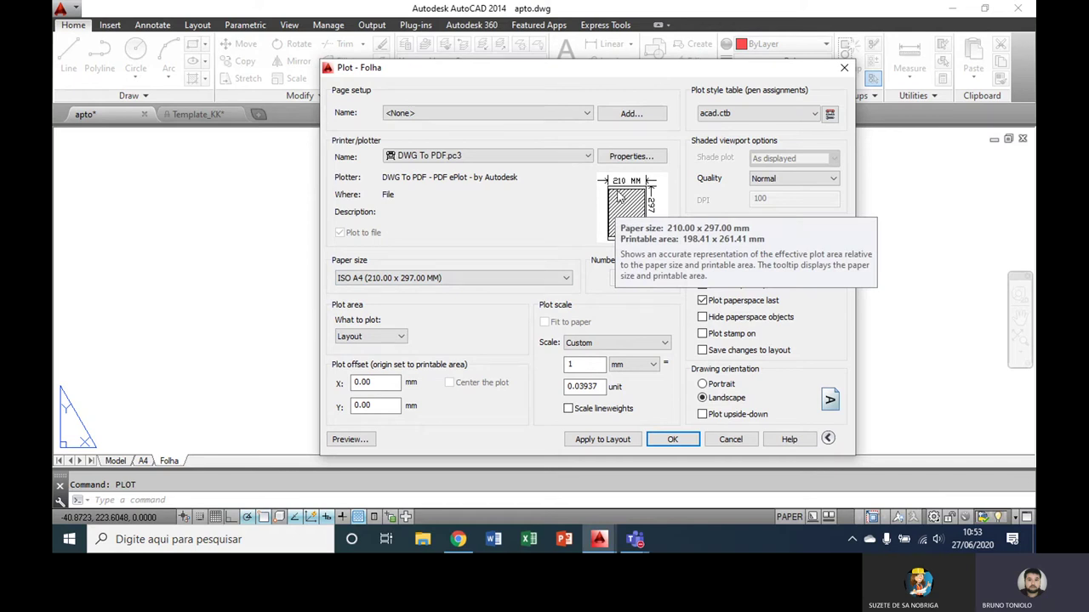
- Set the plot scale to 1 mm = 1 unit, replacing 0.03937
drag(473, 69, 566, 18)
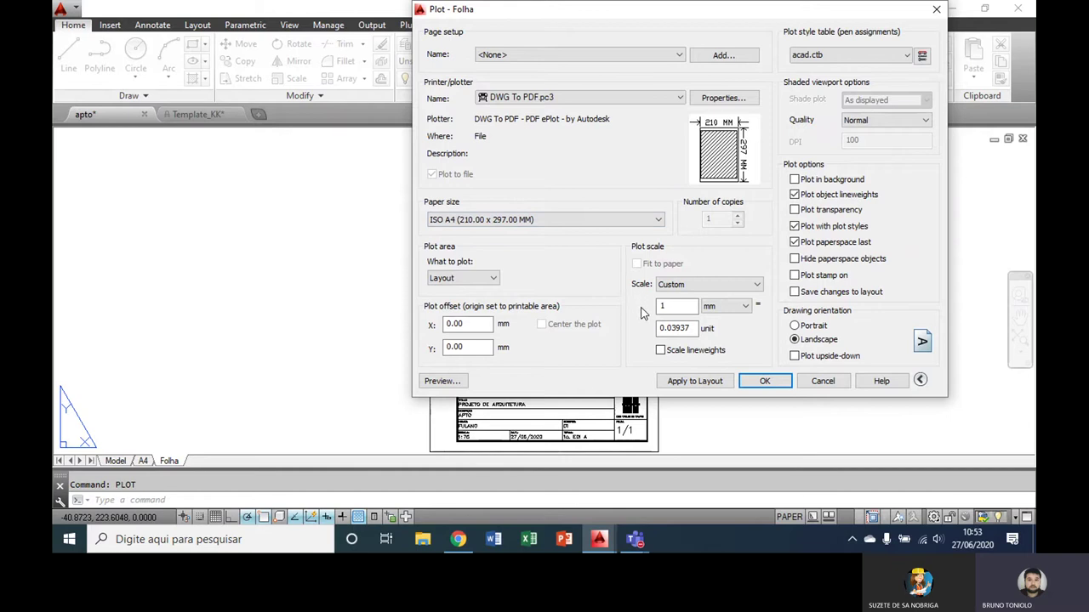
click(675, 306)
double_click(674, 327)
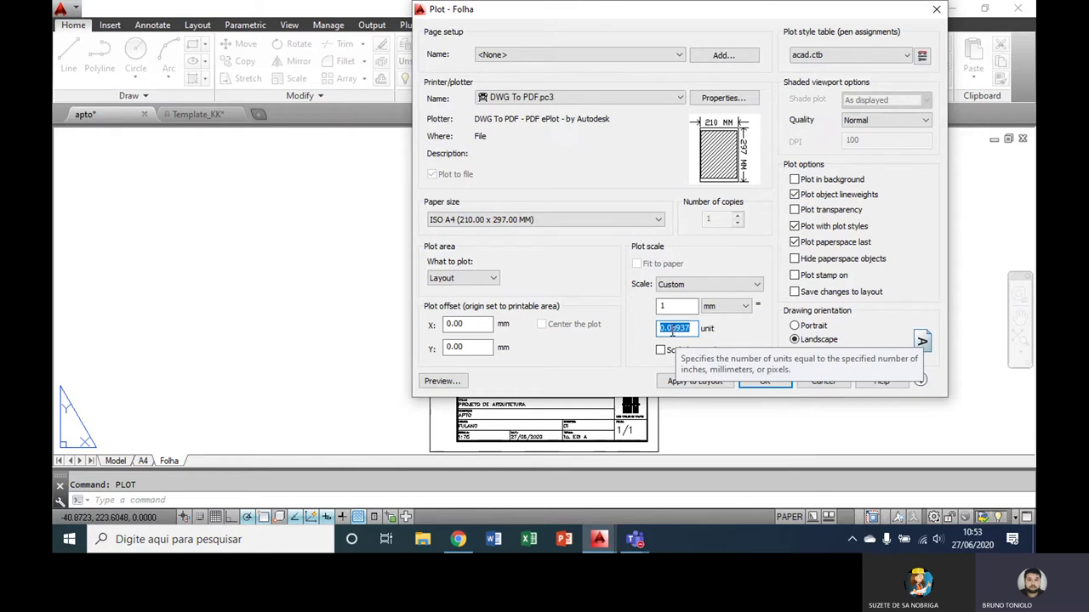
text(1)
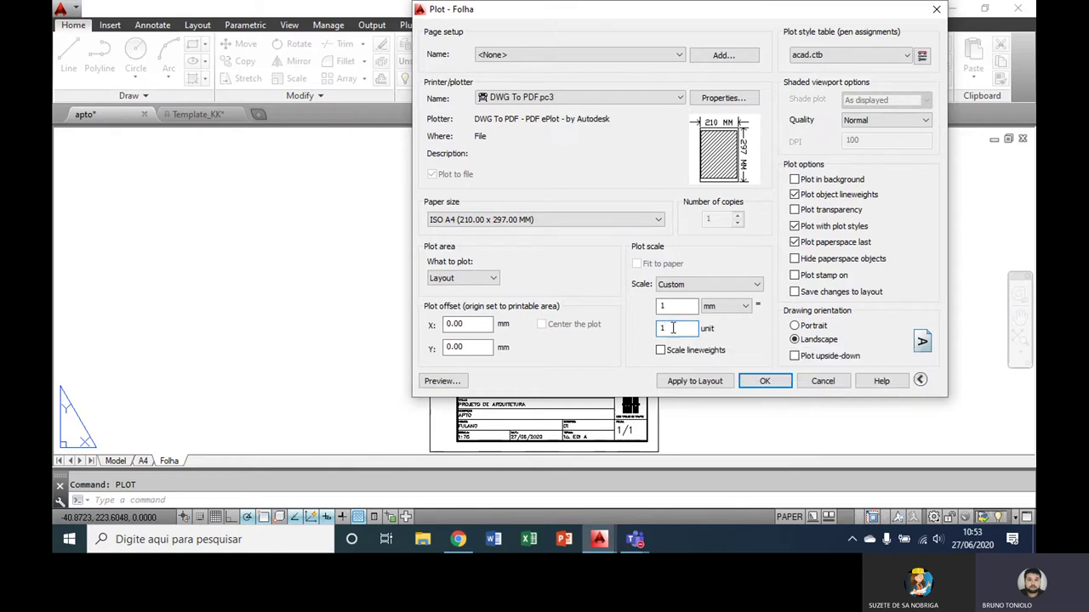
click(677, 307)
- Bring up the What to plot area choices
click(492, 279)
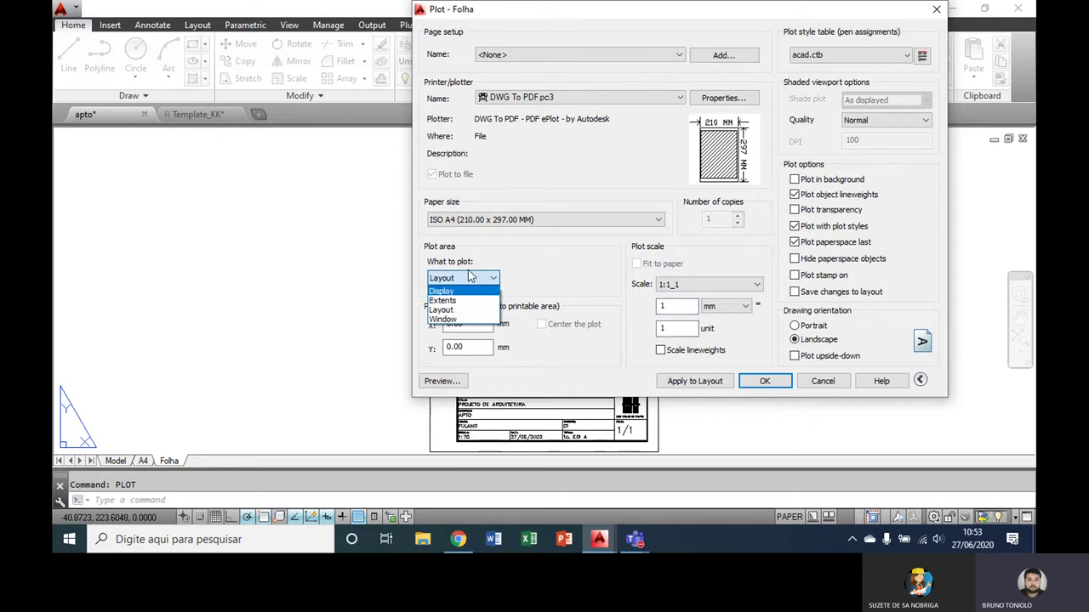
click(469, 276)
click(464, 278)
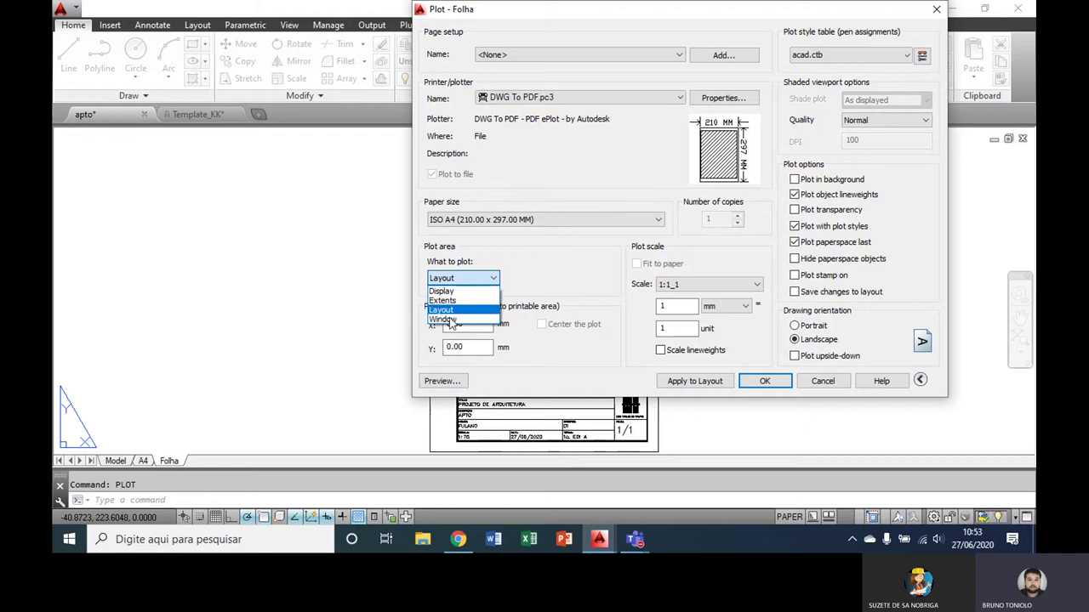
- Window the plot area from the Folha sheet's top-left to lower-right corner
key(Escape)
key(Escape)
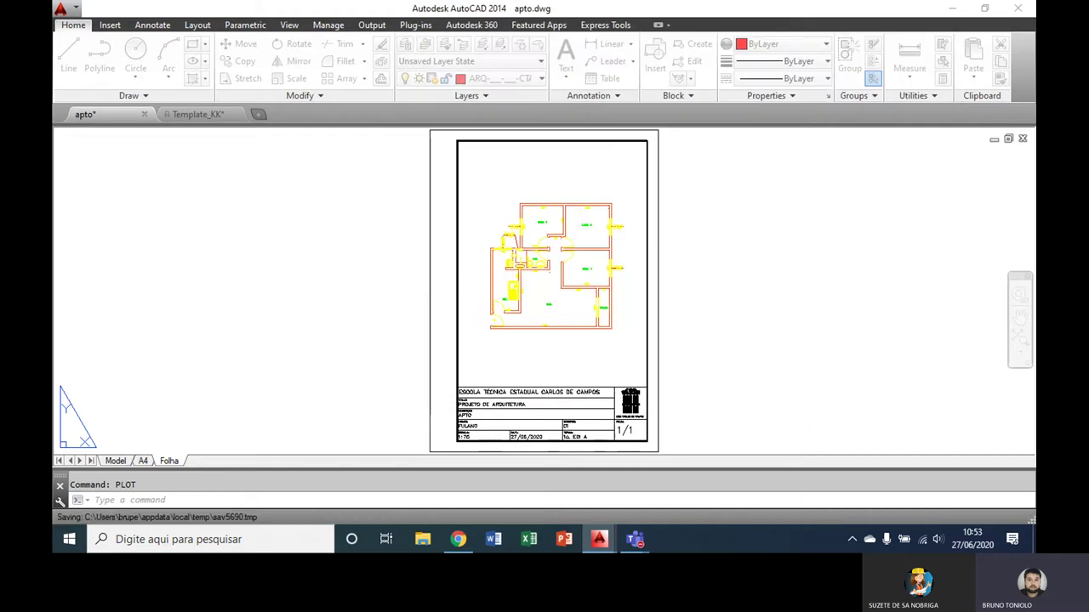
middle_drag(430, 129, 409, 194)
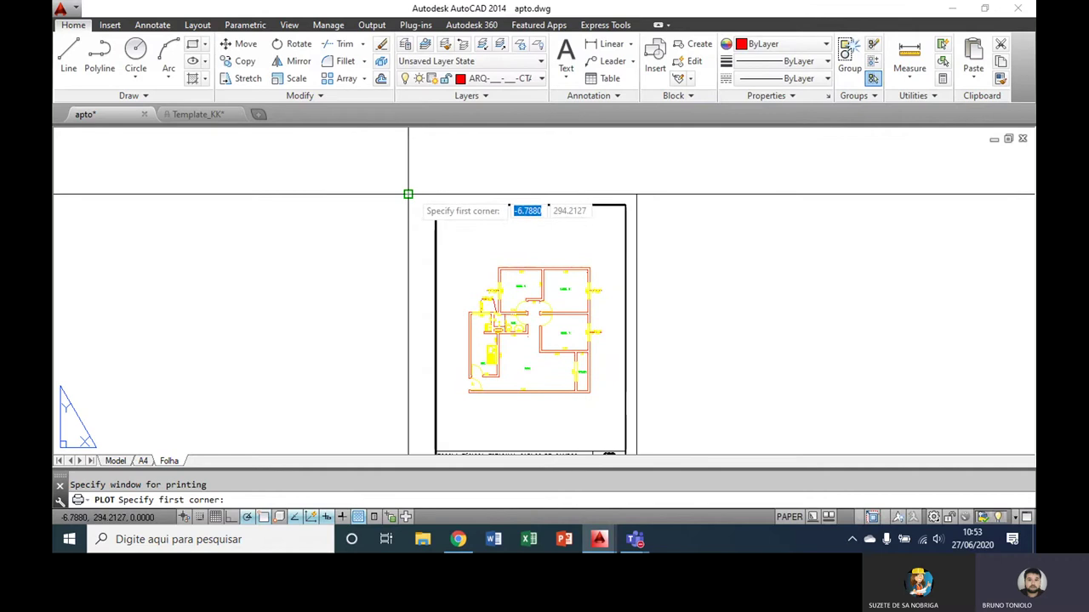
click(408, 194)
middle_drag(572, 372, 487, 260)
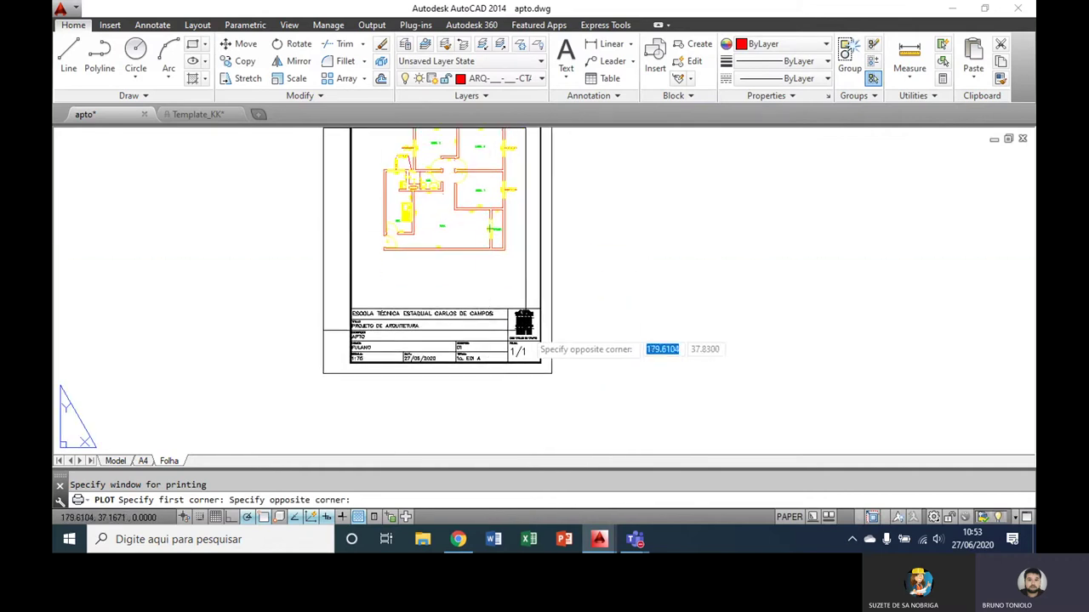
click(552, 372)
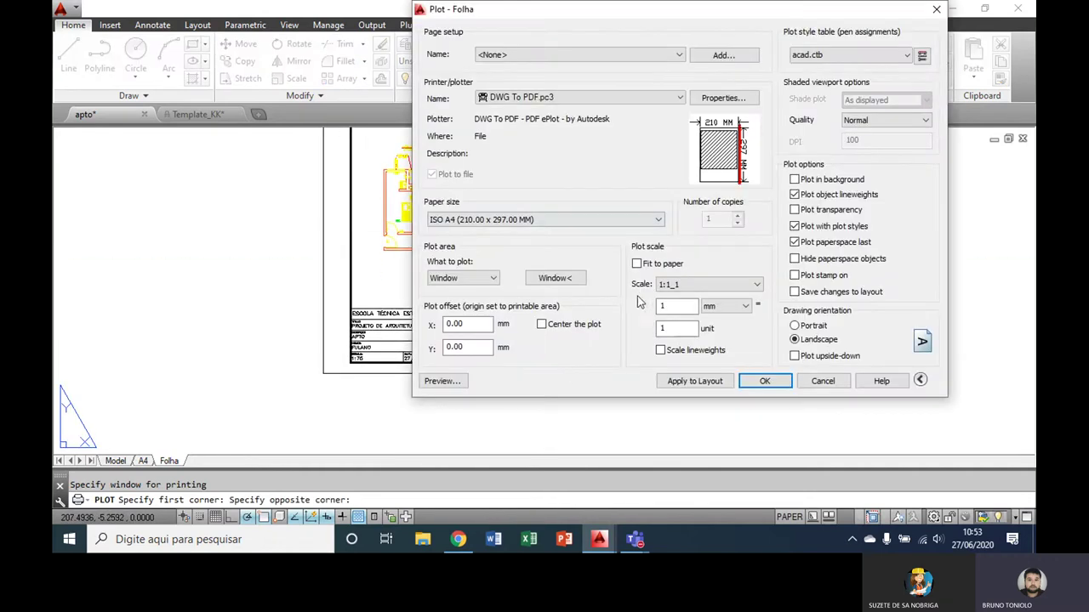
- Center the plot on ISO full bleed A4 (210.00 x 297.00 MM) paper
click(553, 330)
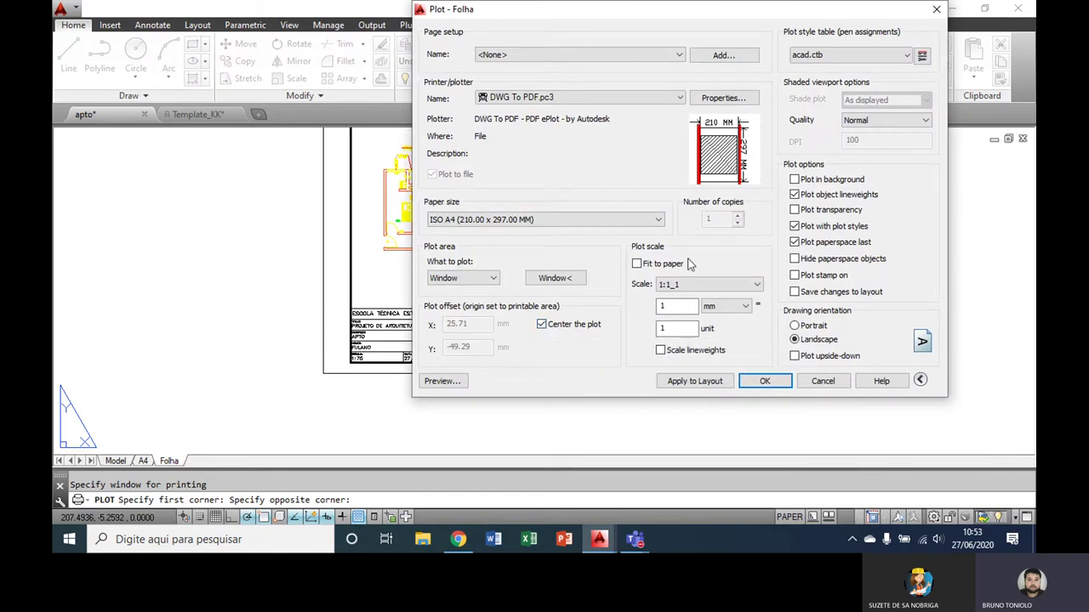
mouse_move(719, 150)
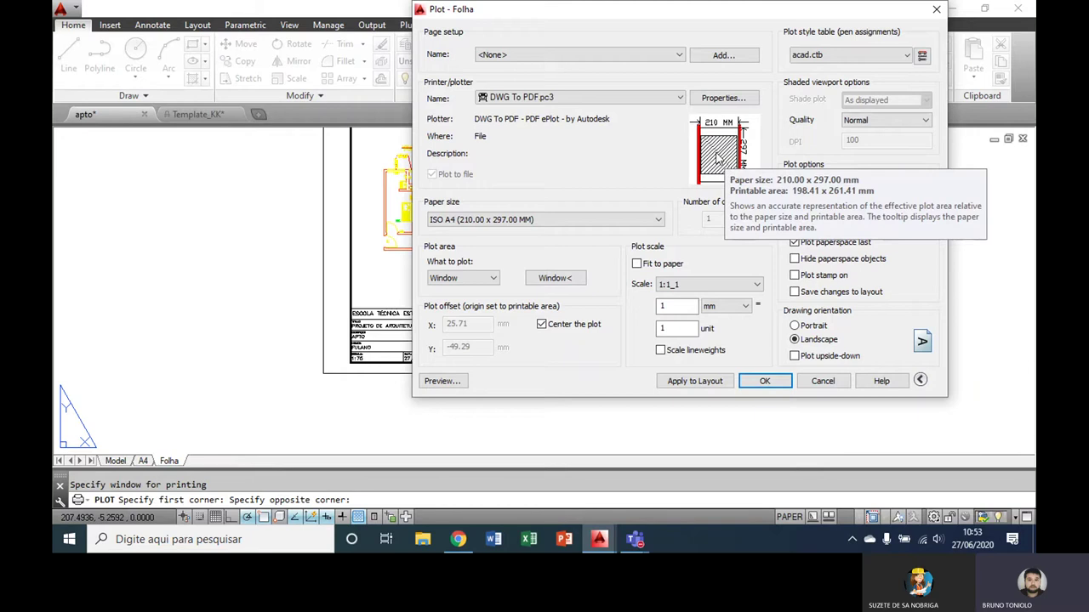
click(601, 222)
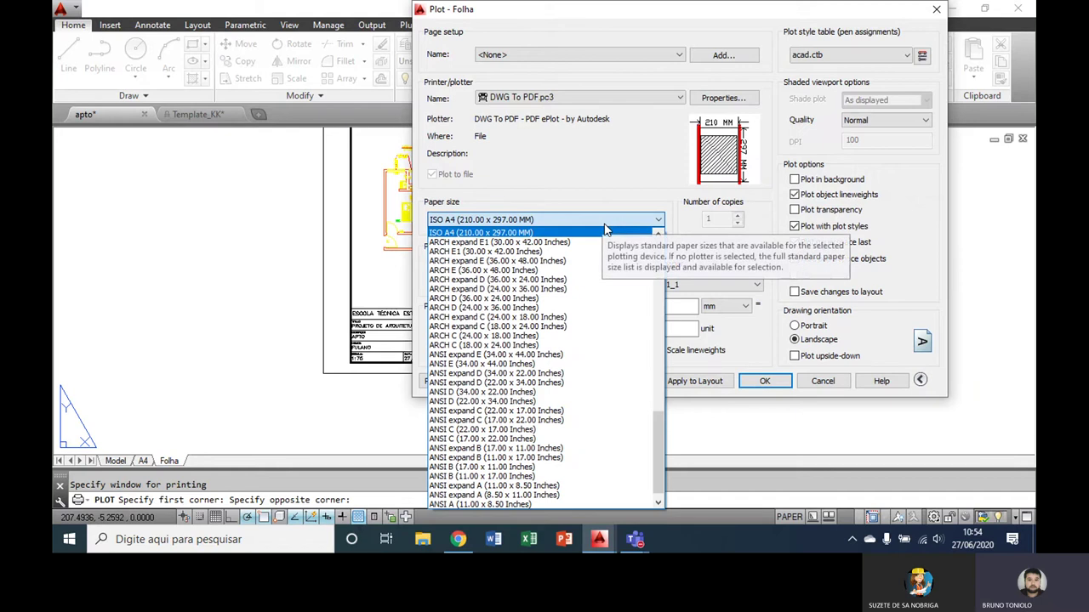
scroll(545, 340, up, 4)
scroll(539, 294, up, 2)
scroll(536, 289, up, 3)
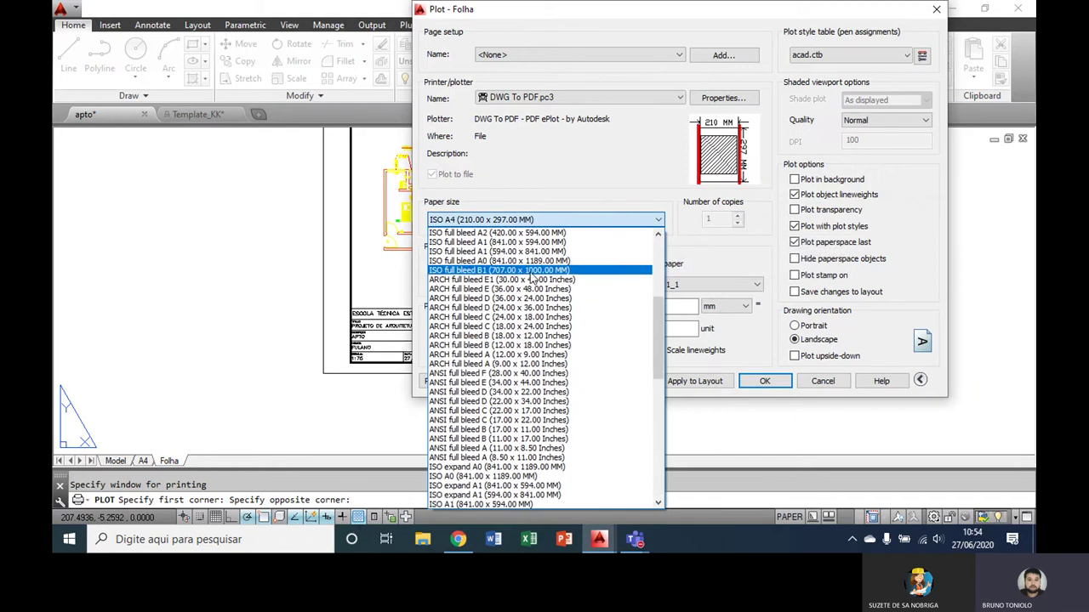
scroll(532, 285, up, 3)
scroll(523, 279, up, 2)
scroll(515, 272, up, 3)
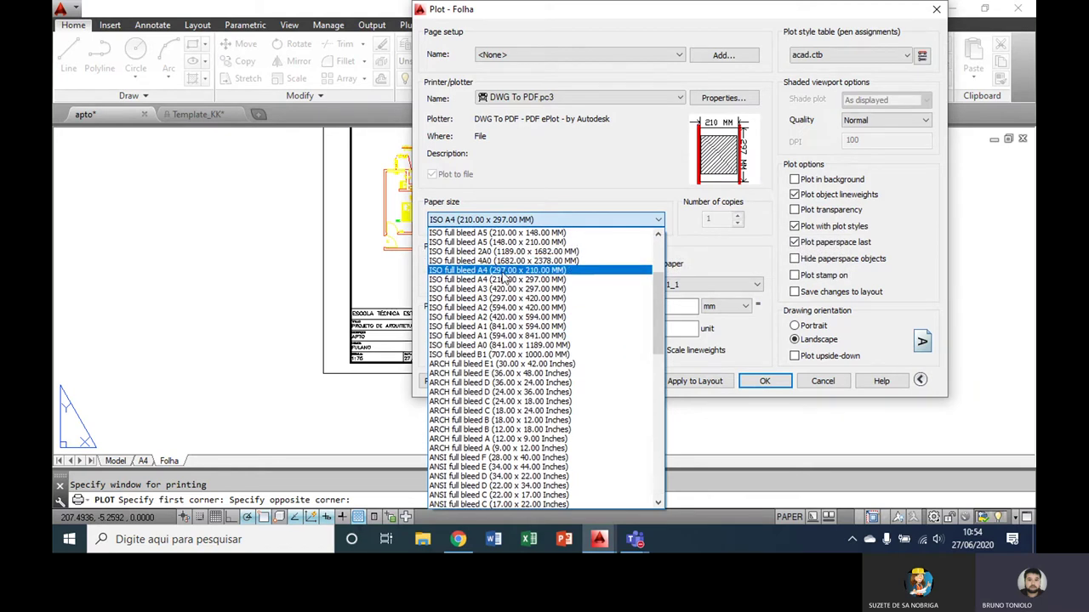
click(502, 280)
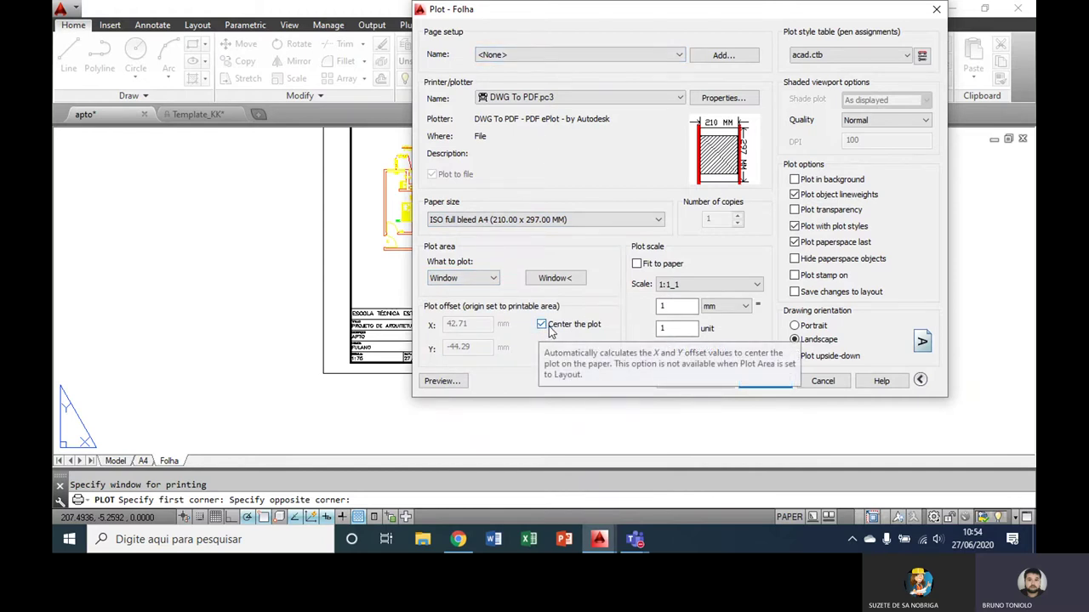
click(832, 55)
scroll(808, 132, up, 1)
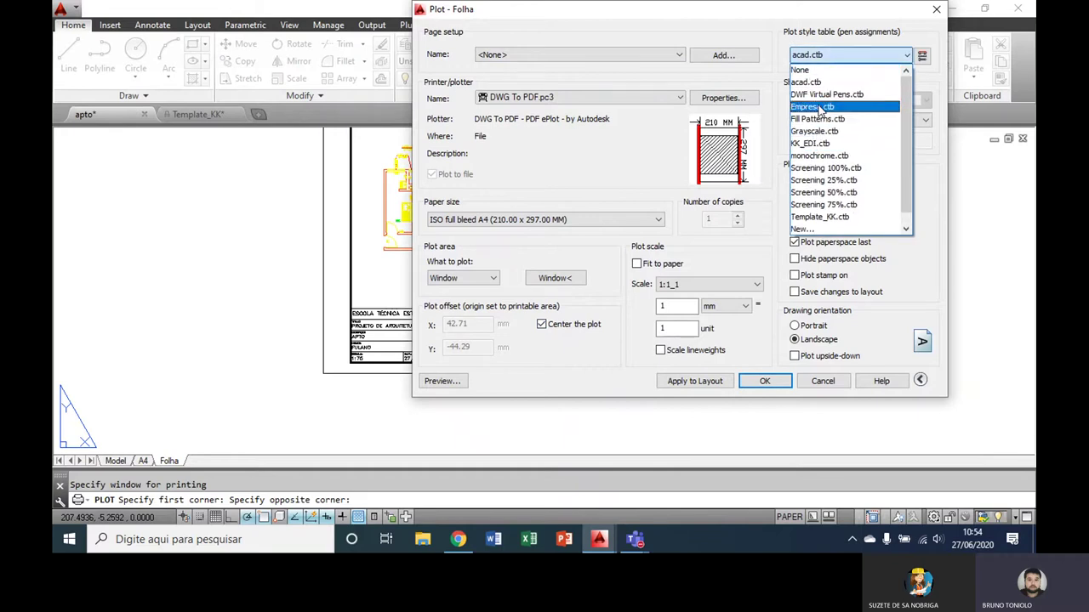
- Switch the plot style table to Empresa.ctb and preview the framed apartment plan
click(815, 107)
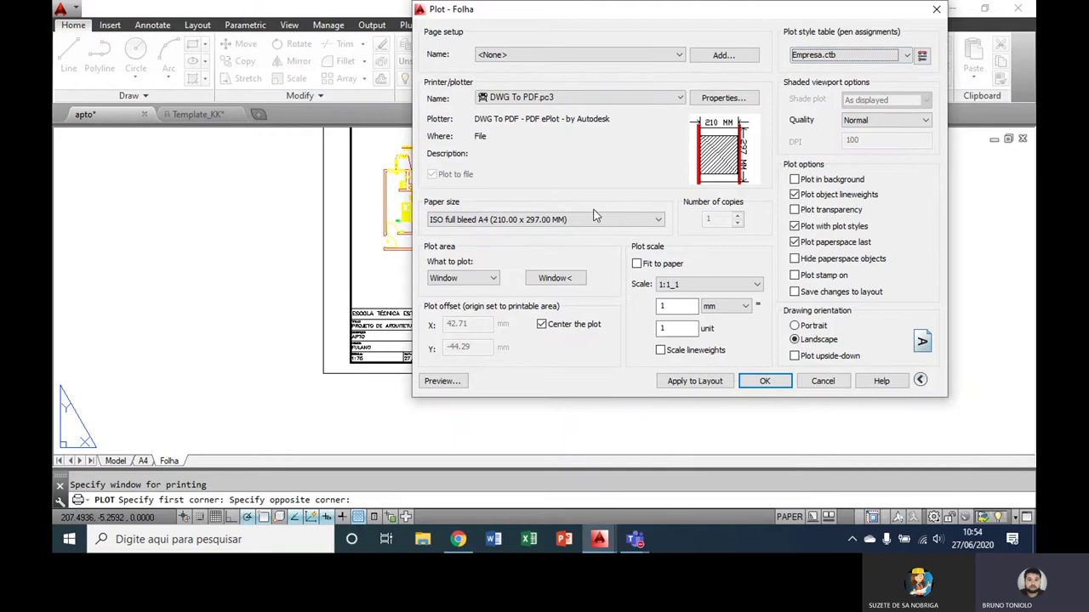
click(437, 383)
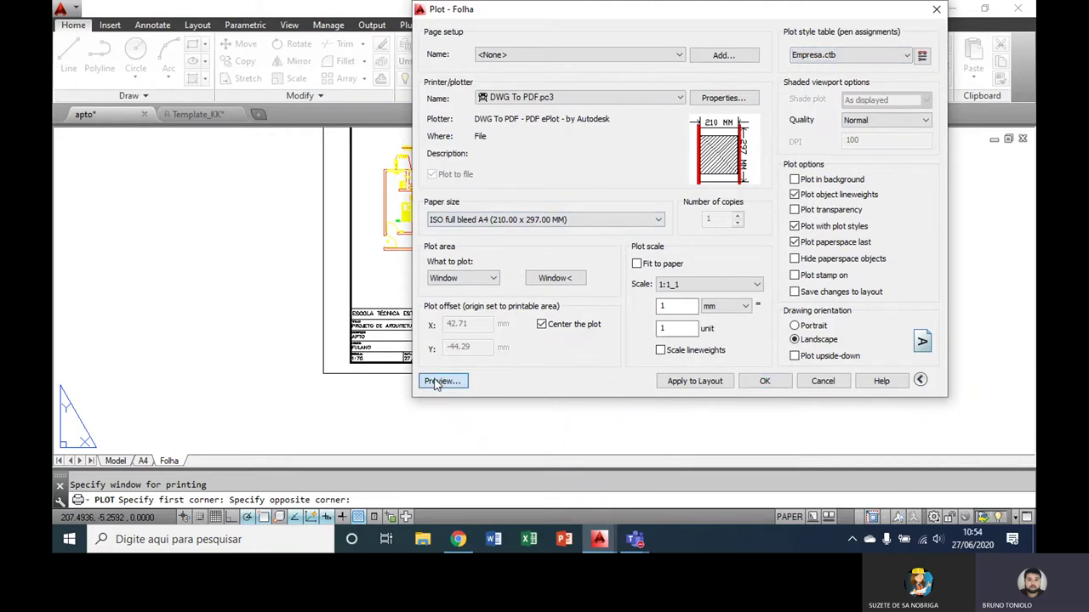
click(437, 383)
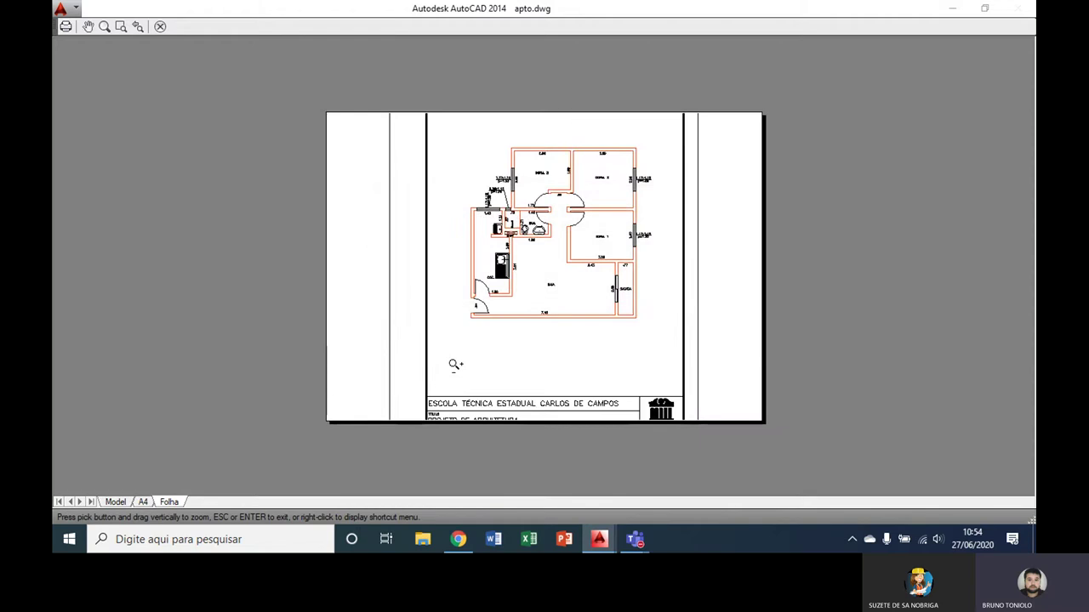
scroll(574, 230, up, 4)
scroll(524, 208, down, 4)
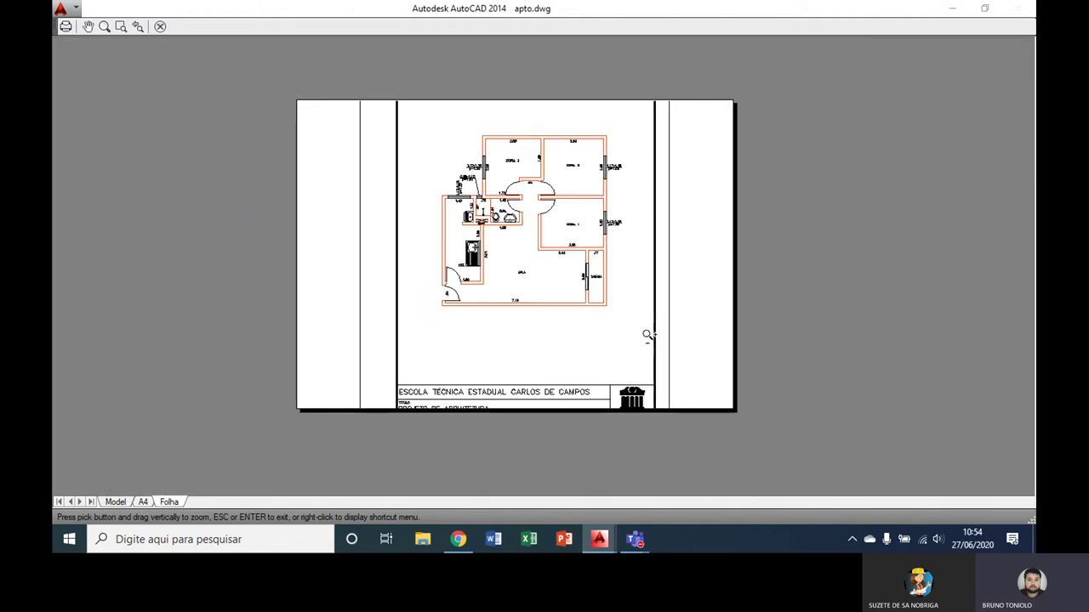
- Switch the plot to portrait orientation and preview the upright A4 sheet
key(Escape)
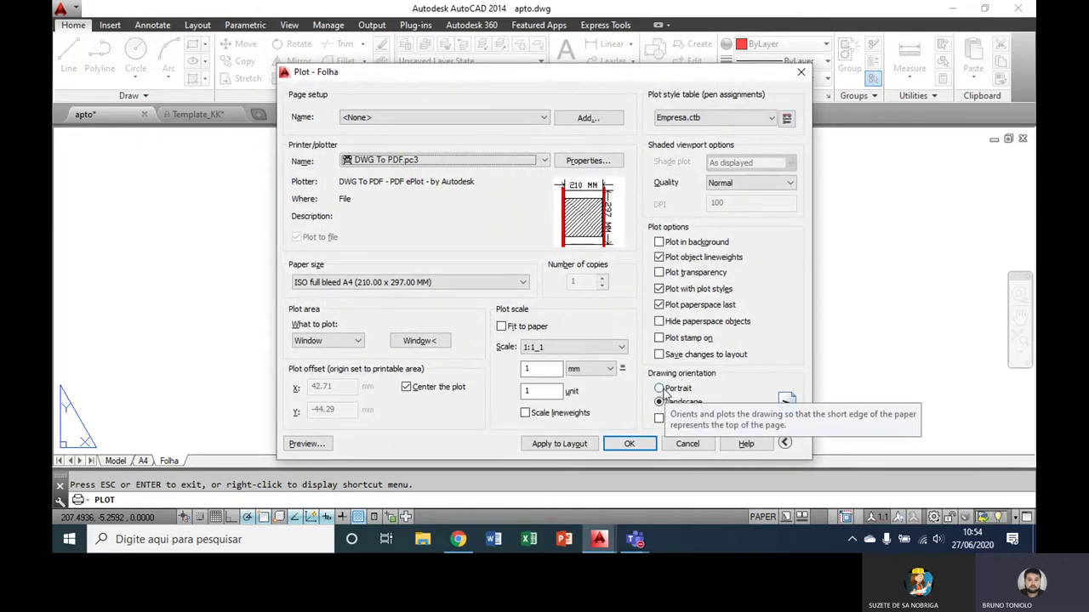
click(664, 390)
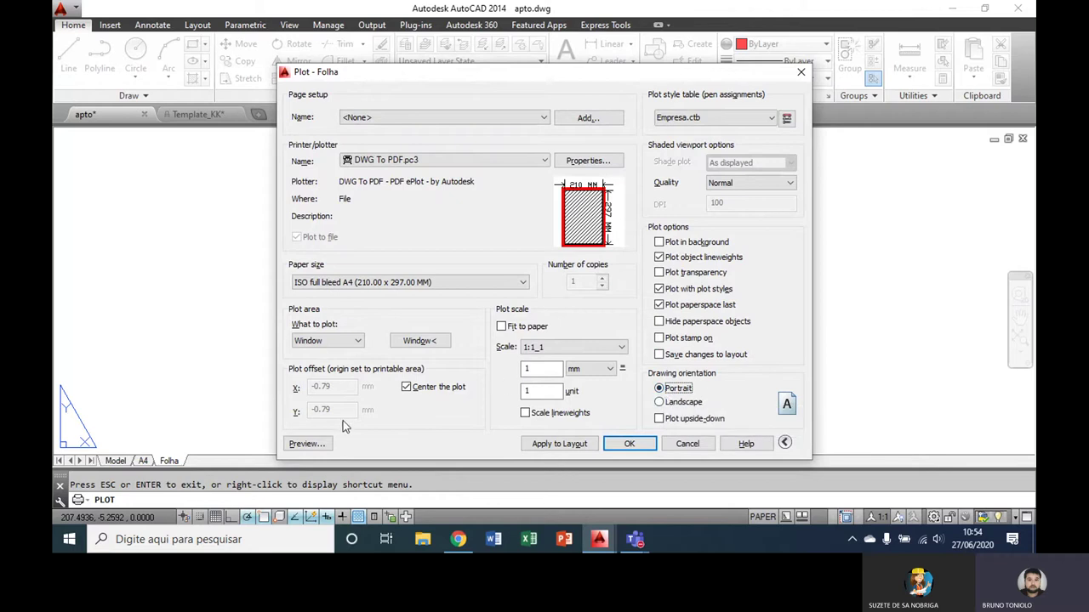
click(303, 443)
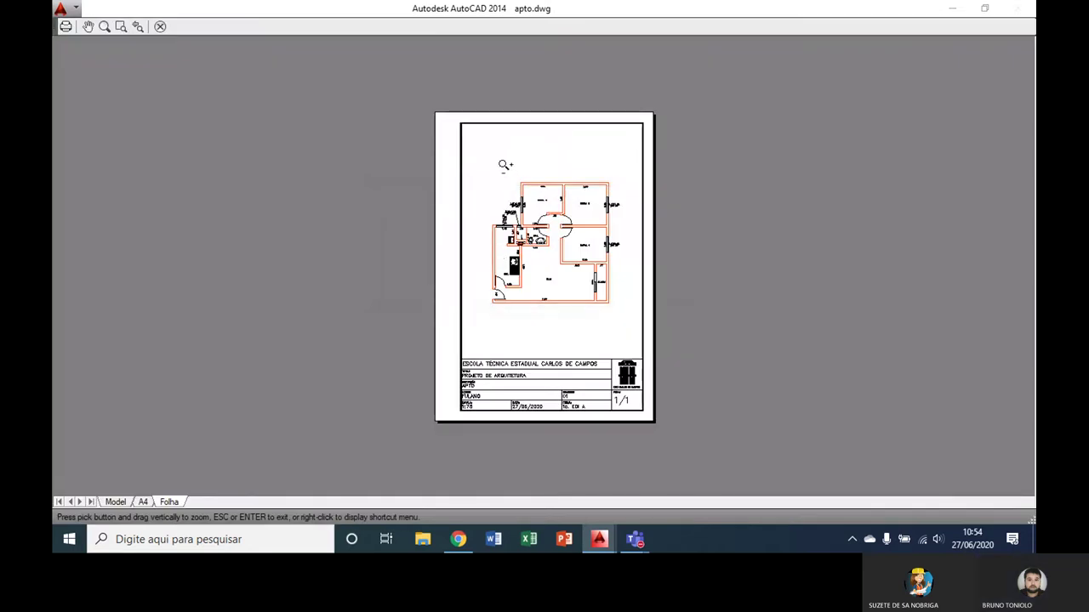
- Zoom and pan the preview to check the title block and whole floor plan
scroll(505, 160, up, 4)
scroll(394, 93, down, 4)
middle_drag(666, 306, 545, 259)
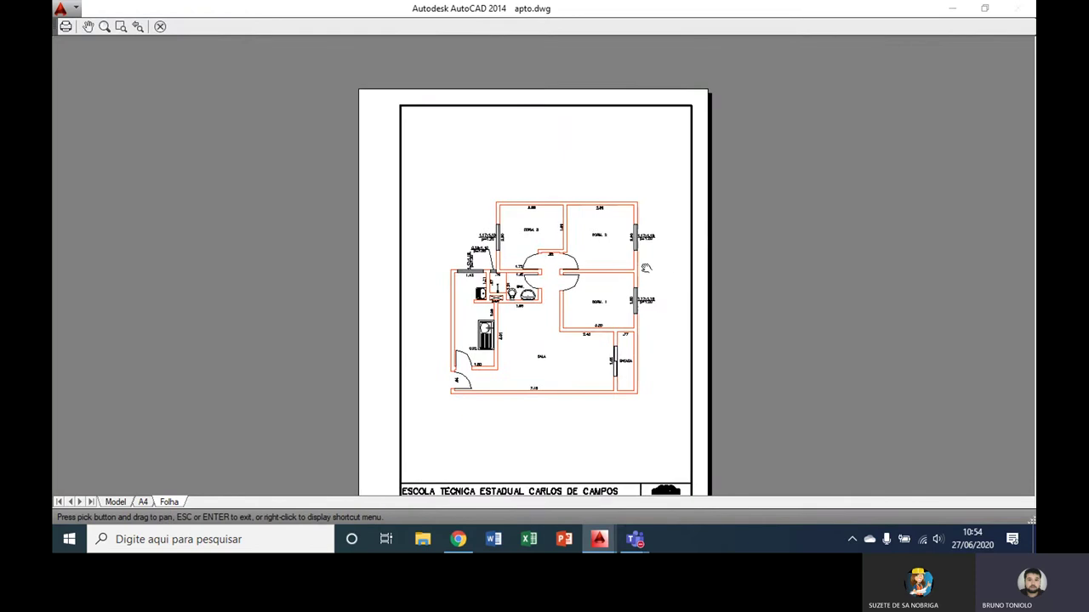
scroll(616, 466, up, 7)
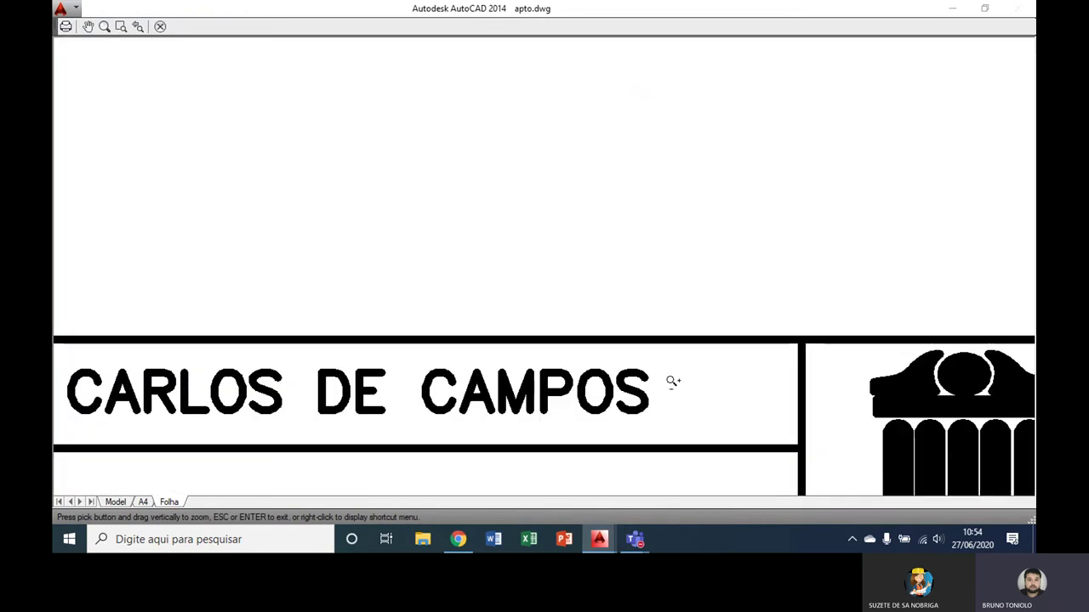
scroll(668, 382, down, 6)
middle_drag(558, 304, 545, 400)
scroll(510, 136, up, 3)
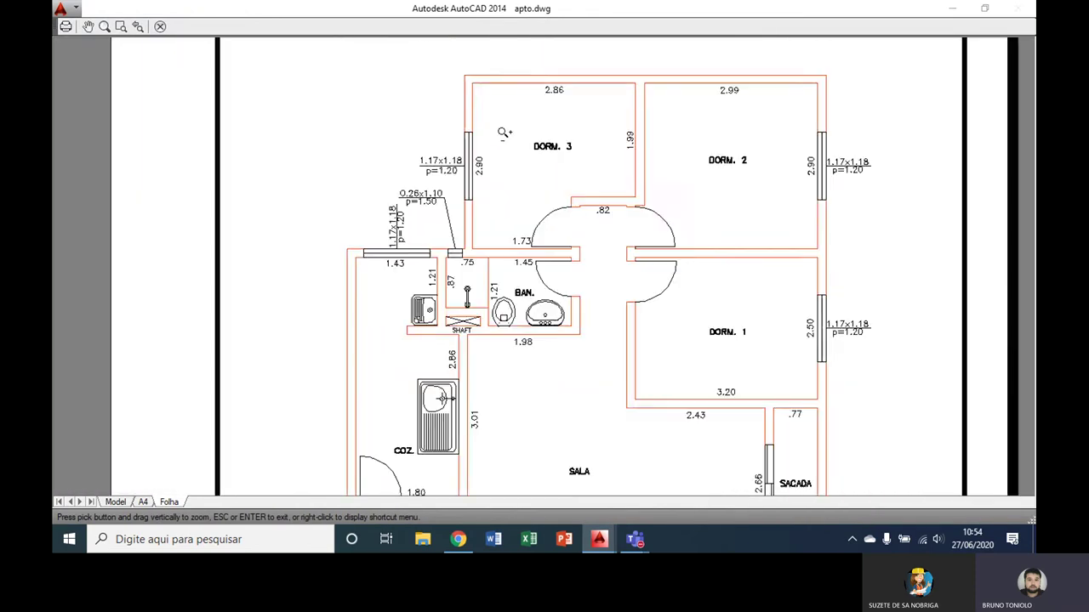
scroll(510, 136, up, 3)
scroll(517, 134, down, 1)
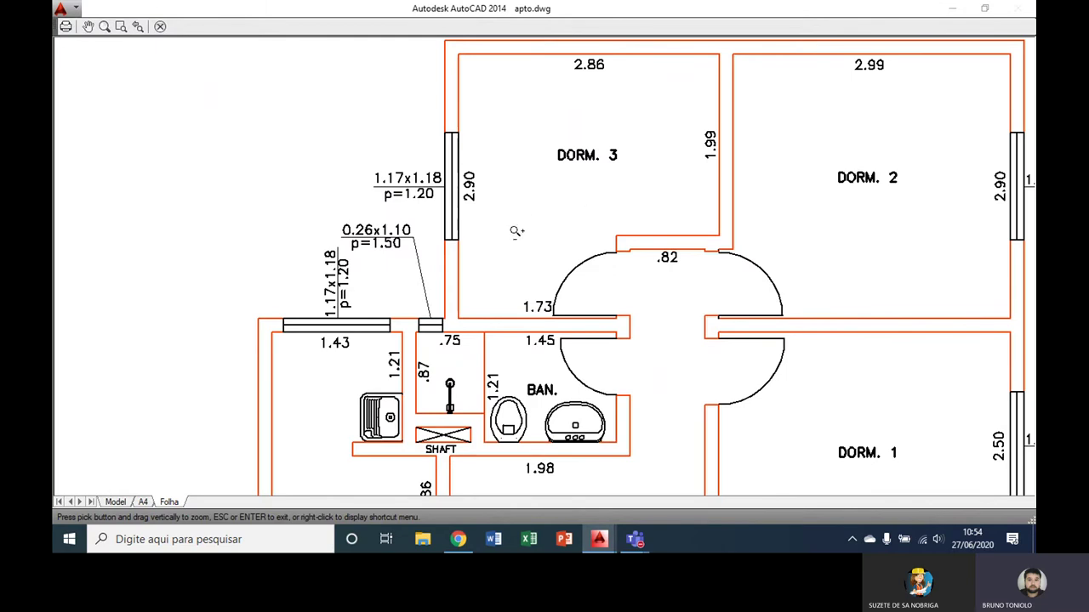
scroll(578, 146, up, 2)
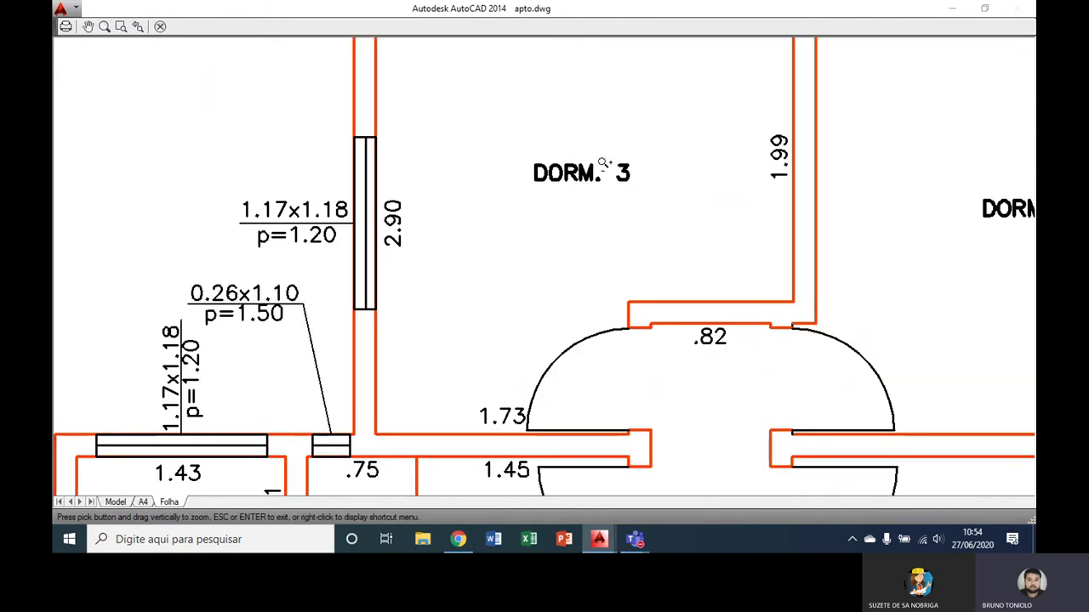
- Pan across DORM. 2, DORM. 3, bathroom, kitchen and SALA, then close the preview
middle_drag(603, 163, 569, 326)
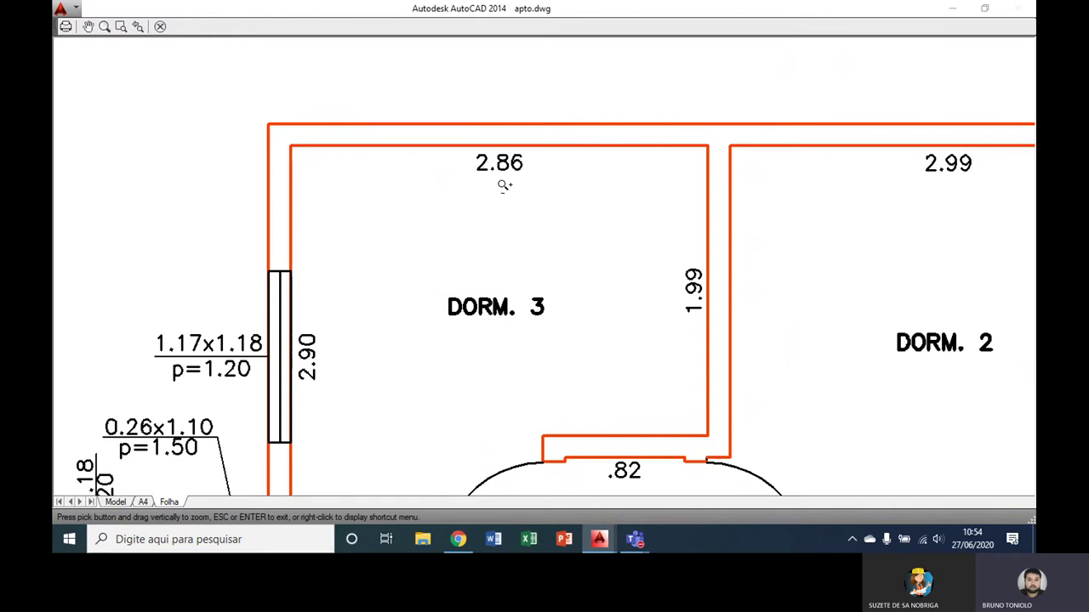
middle_drag(515, 224, 356, 155)
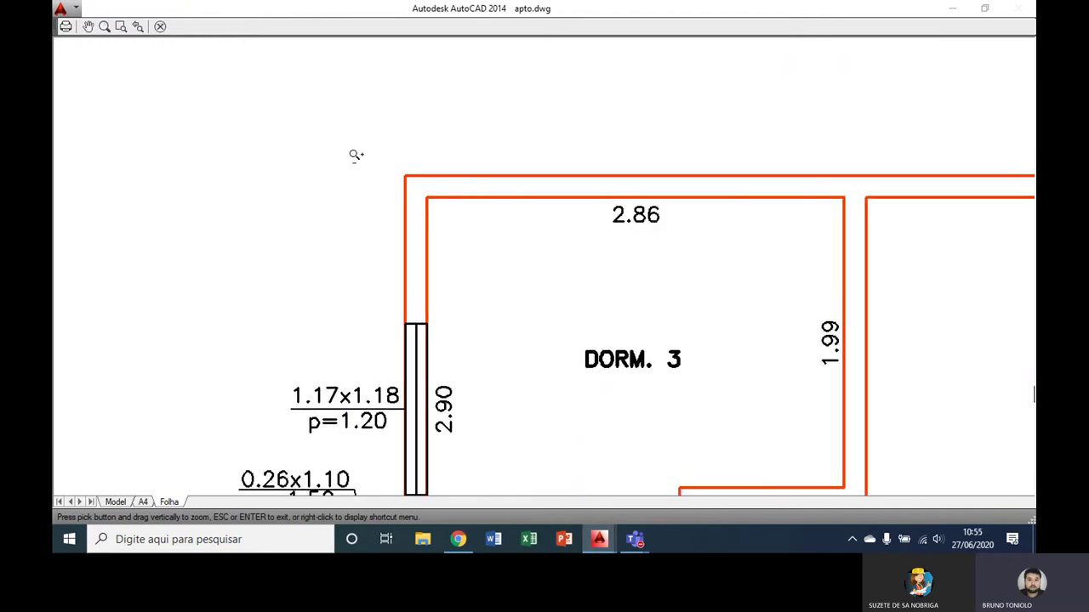
middle_drag(408, 240, 452, 188)
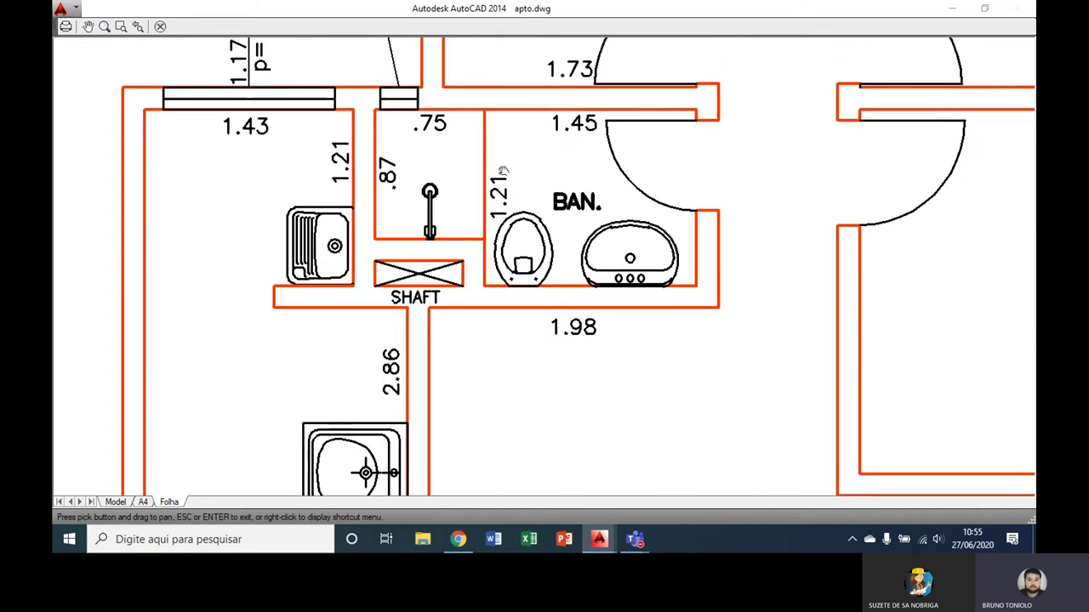
middle_drag(510, 239, 422, 288)
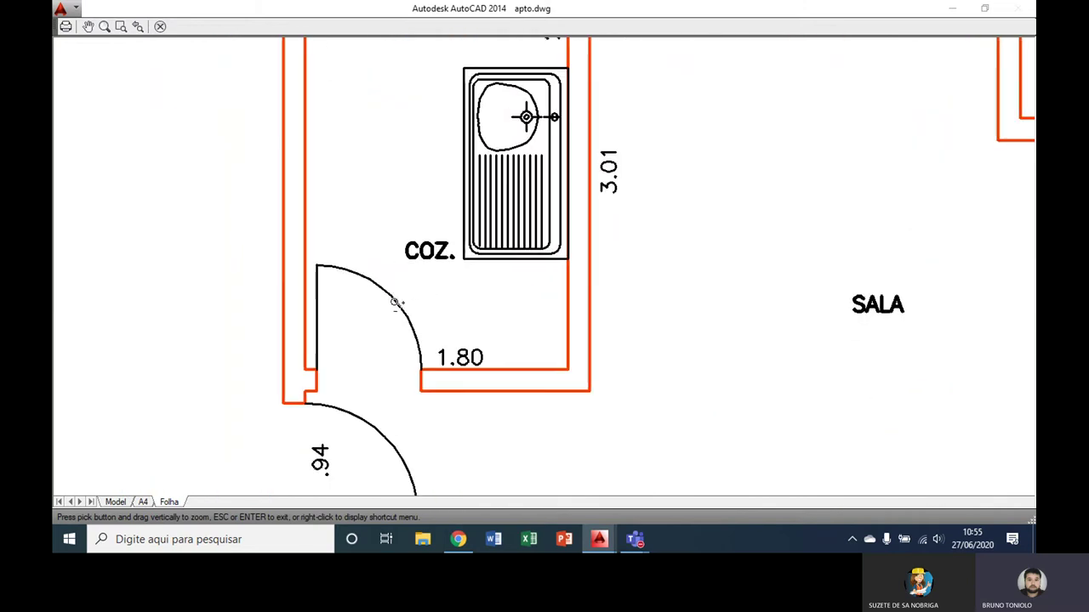
scroll(416, 296, down, 4)
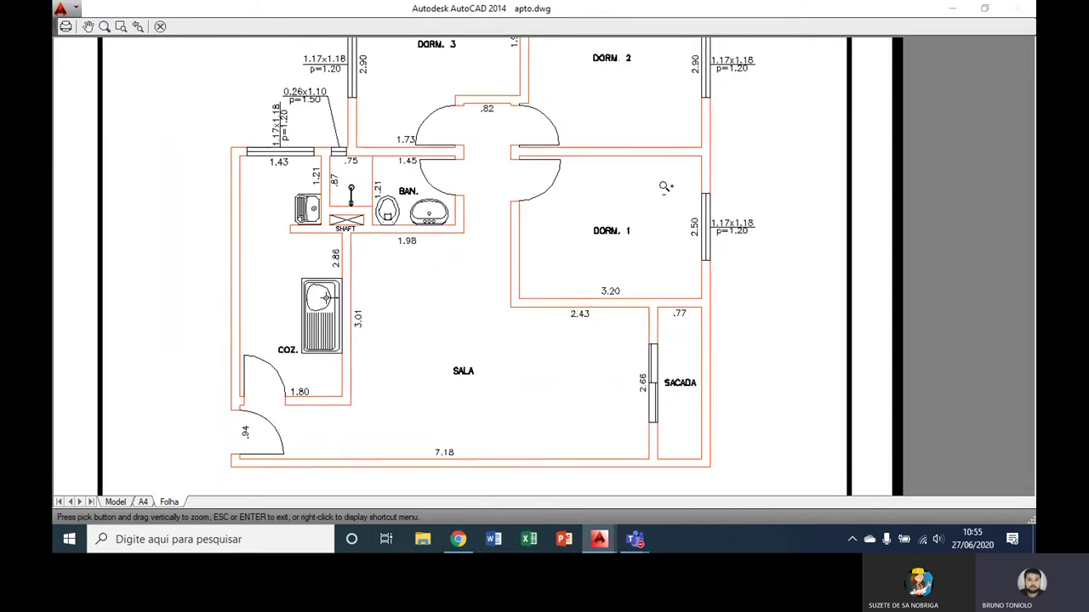
scroll(661, 185, up, 3)
scroll(655, 188, down, 4)
scroll(593, 161, down, 3)
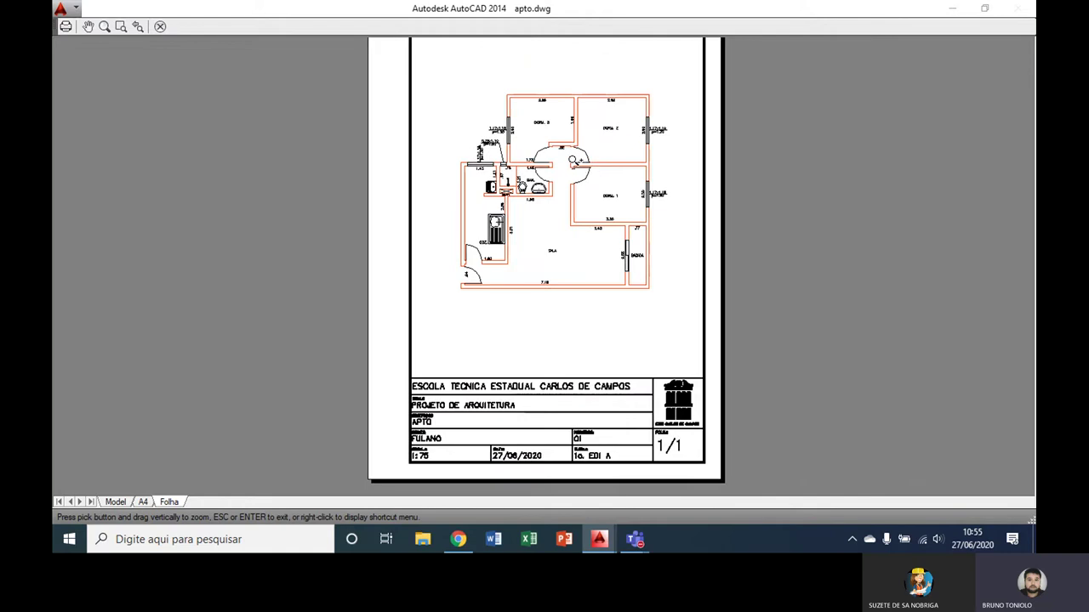
scroll(562, 255, down, 1)
scroll(554, 341, down, 2)
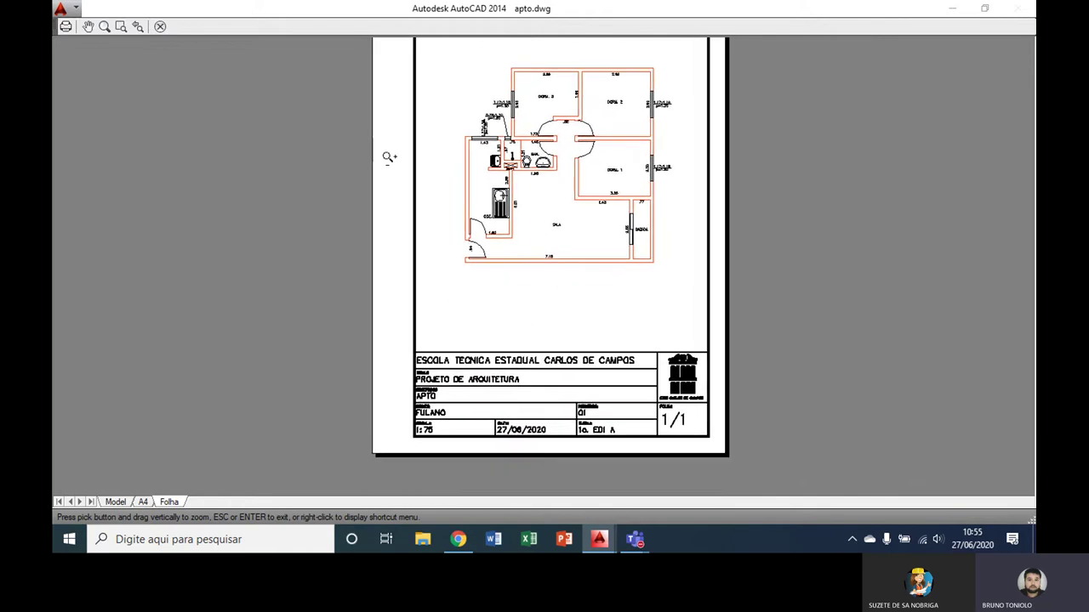
key(Escape)
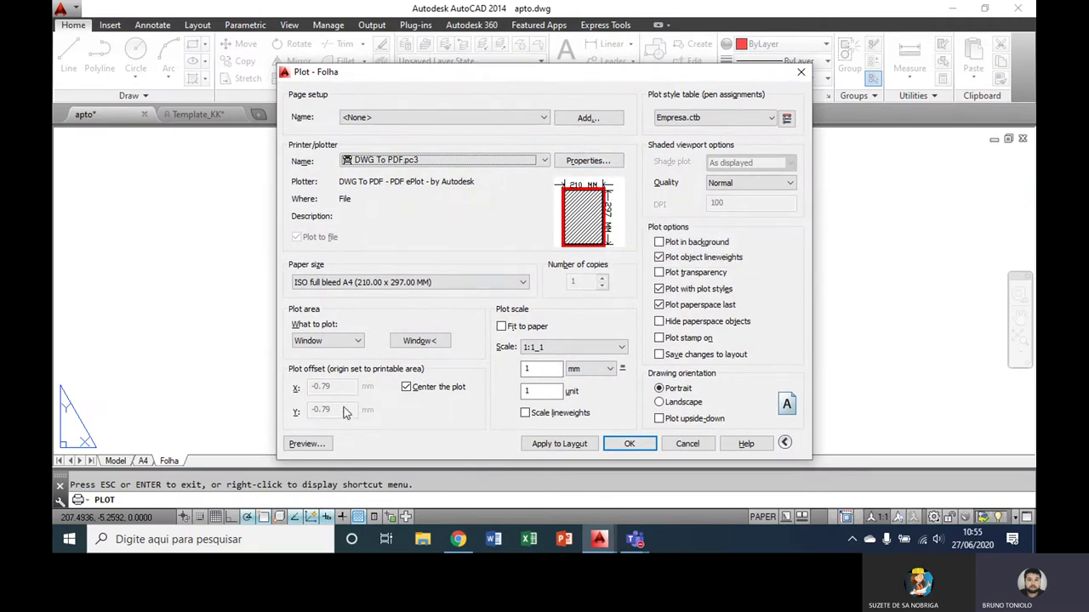
- Change the paper size to ISO A4 (210.00 x 297.00 MM)
click(393, 283)
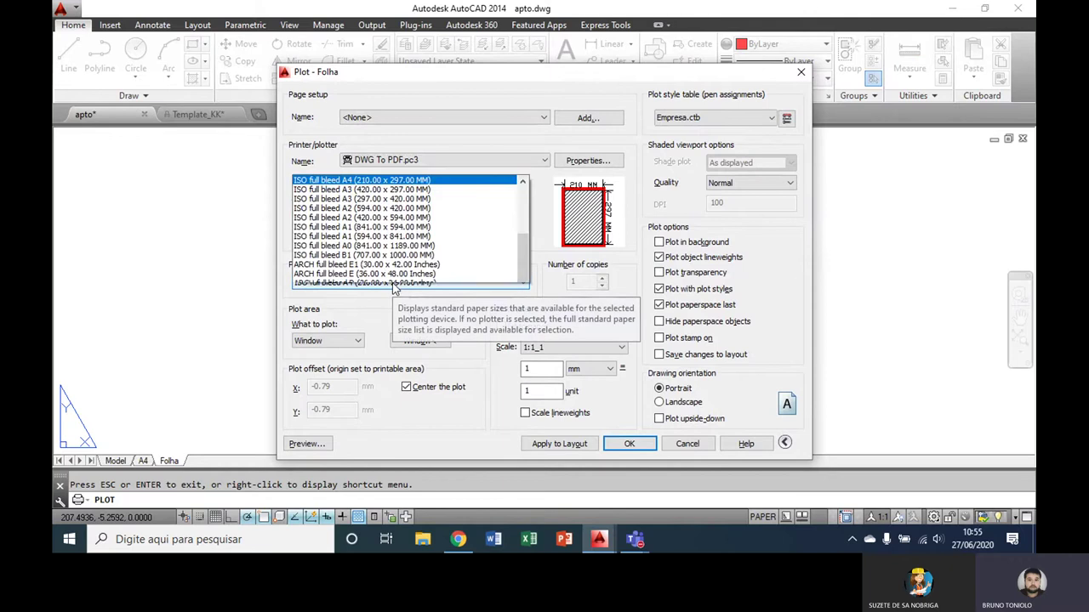
scroll(406, 159, up, 3)
scroll(405, 160, down, 2)
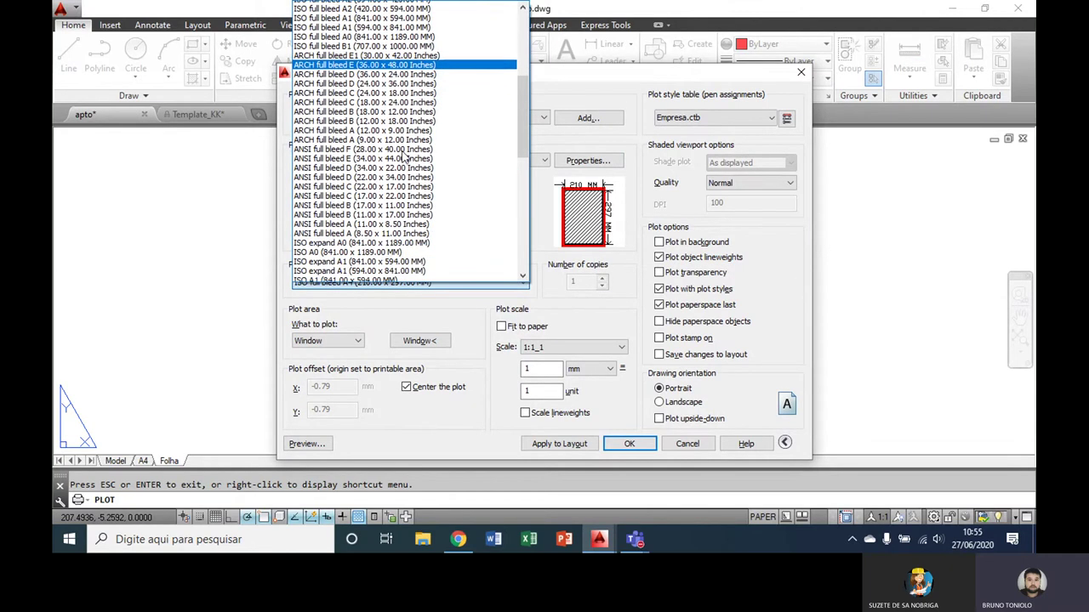
scroll(400, 164, down, 2)
scroll(397, 166, down, 2)
scroll(393, 168, down, 1)
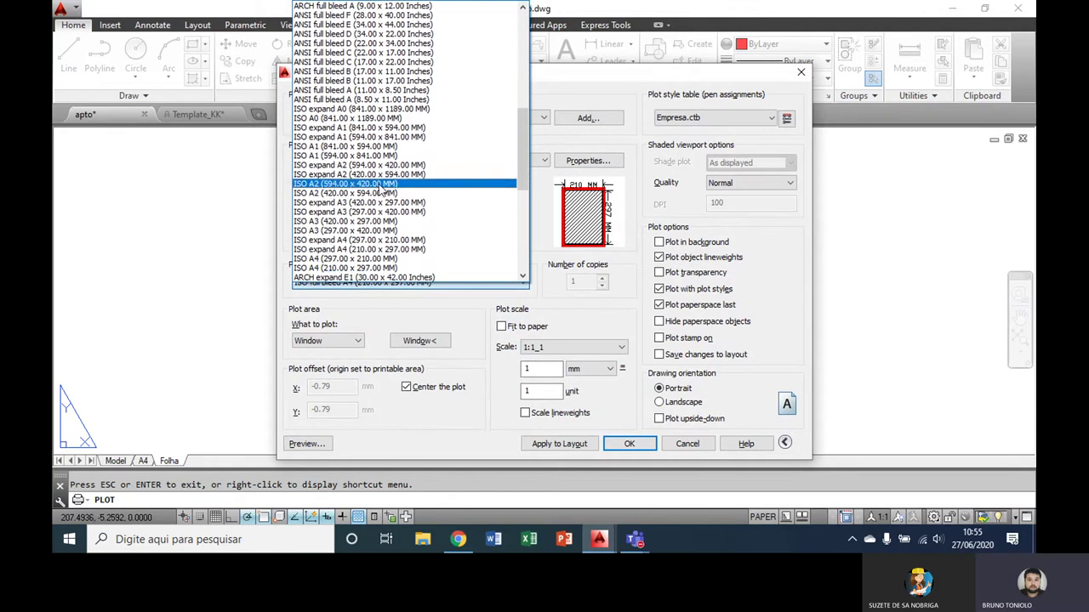
click(338, 263)
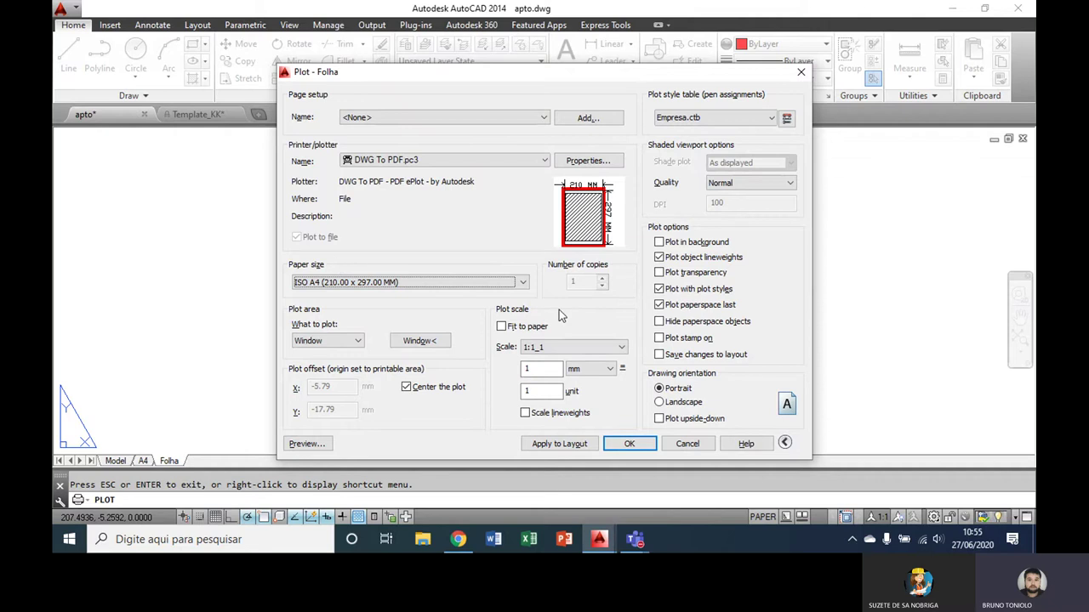
- Preview the plot on the new paper, checking the sheet's bottom edge, then close it
click(317, 437)
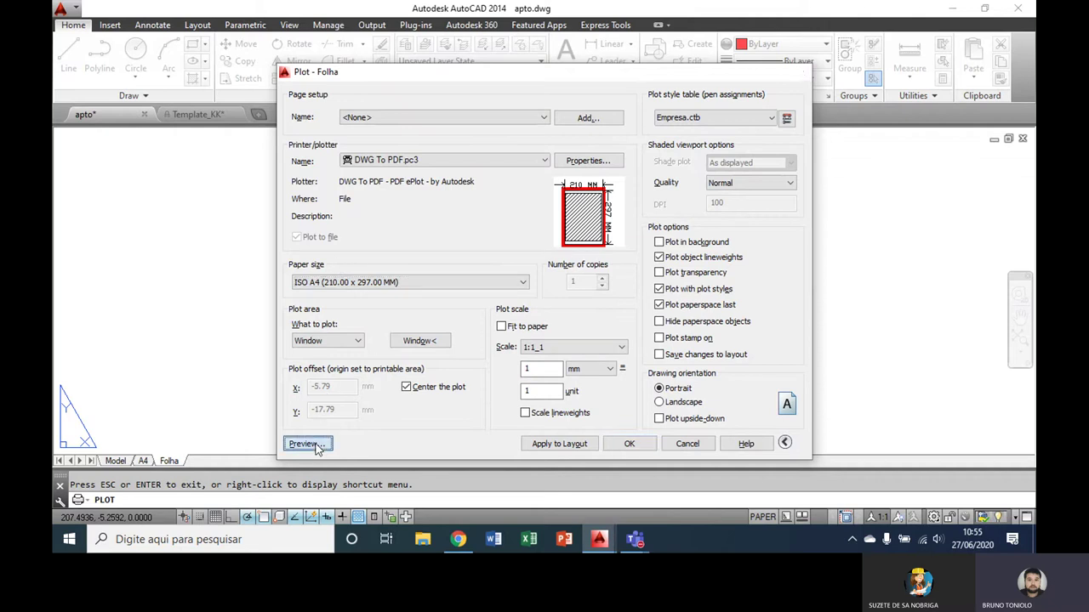
scroll(511, 168, up, 3)
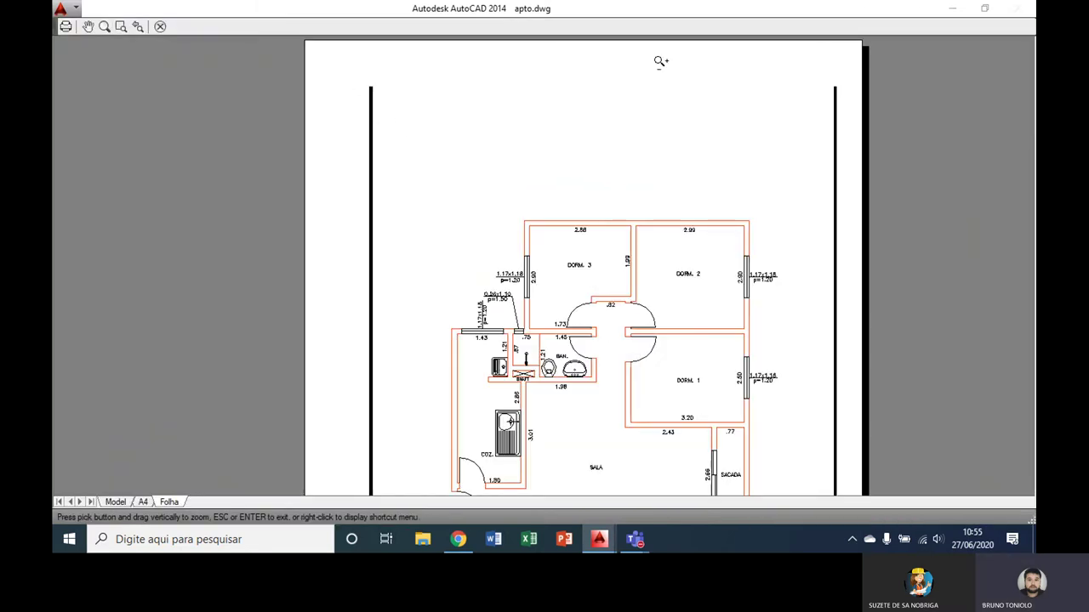
scroll(697, 181, down, 2)
scroll(622, 438, up, 2)
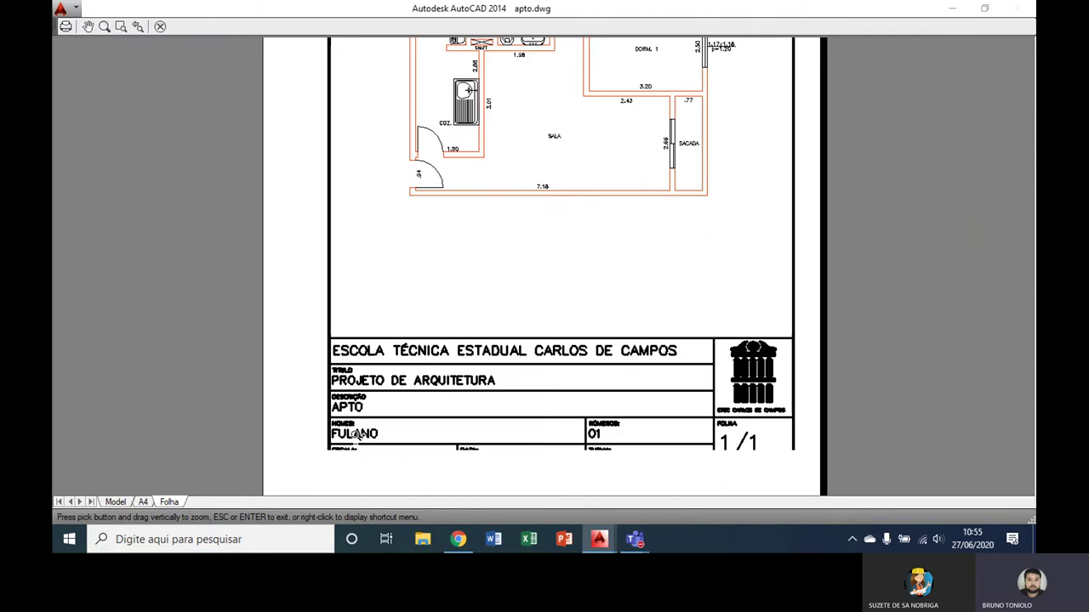
scroll(622, 438, up, 3)
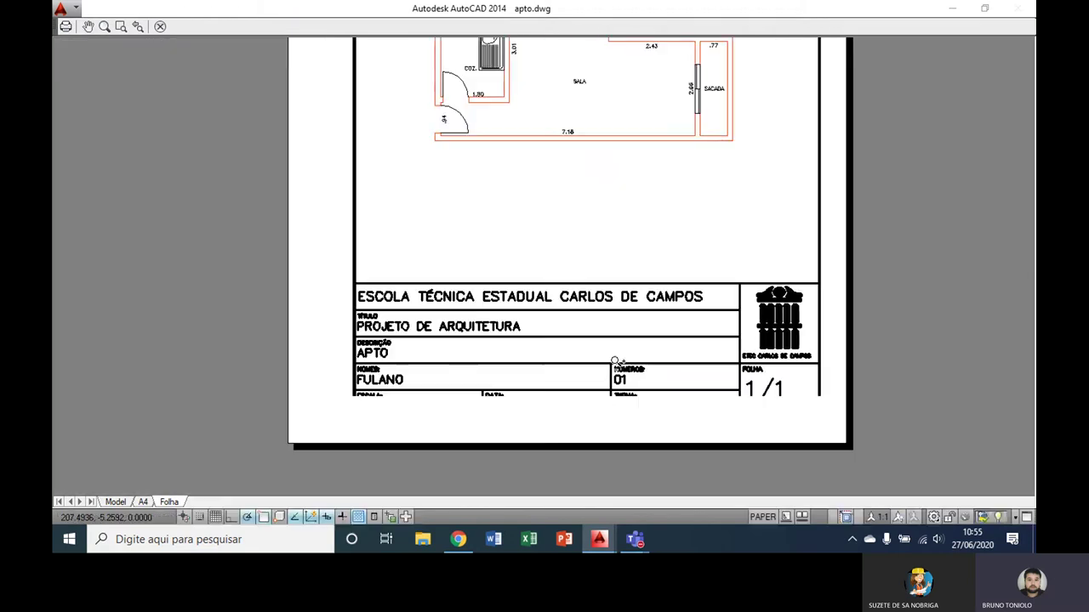
scroll(632, 355, down, 5)
middle_drag(589, 306, 601, 328)
key(Escape)
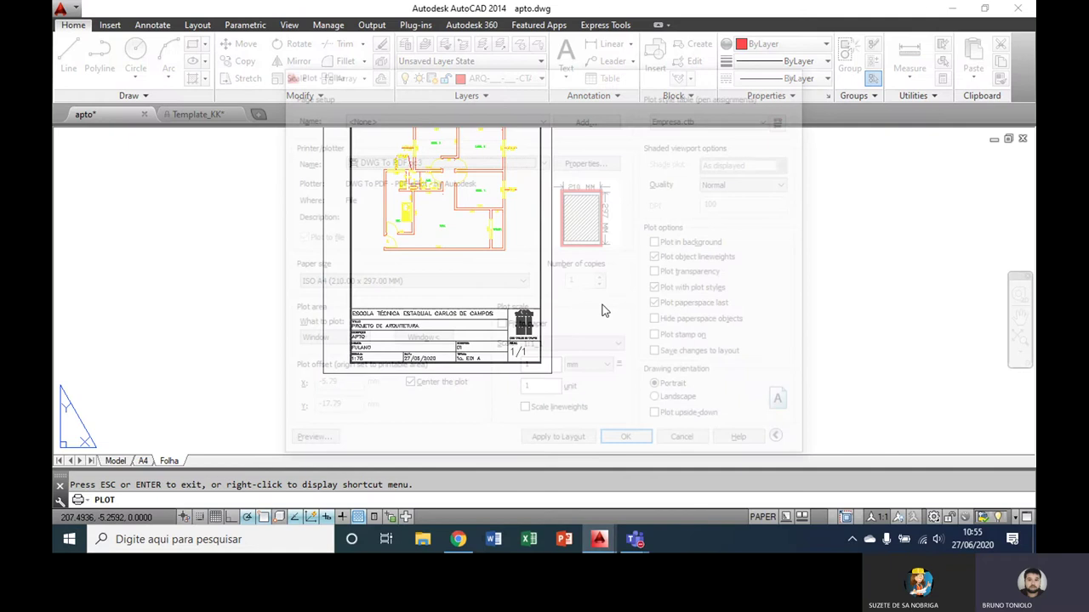
- Change the paper to ISO full bleed A4 (297.00 x 210.00 MM)
click(425, 281)
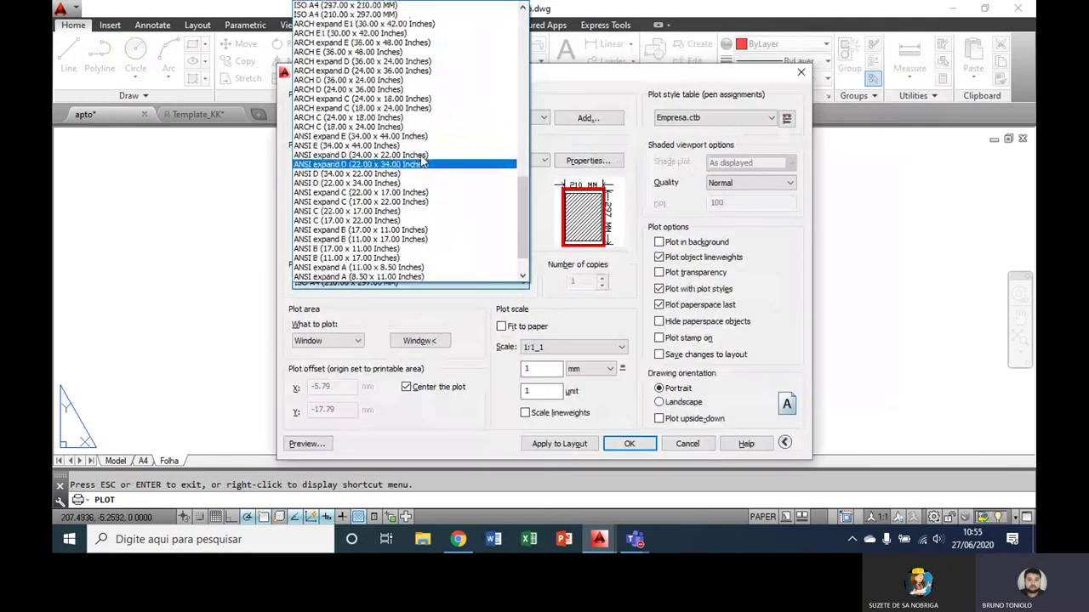
scroll(361, 107, up, 10)
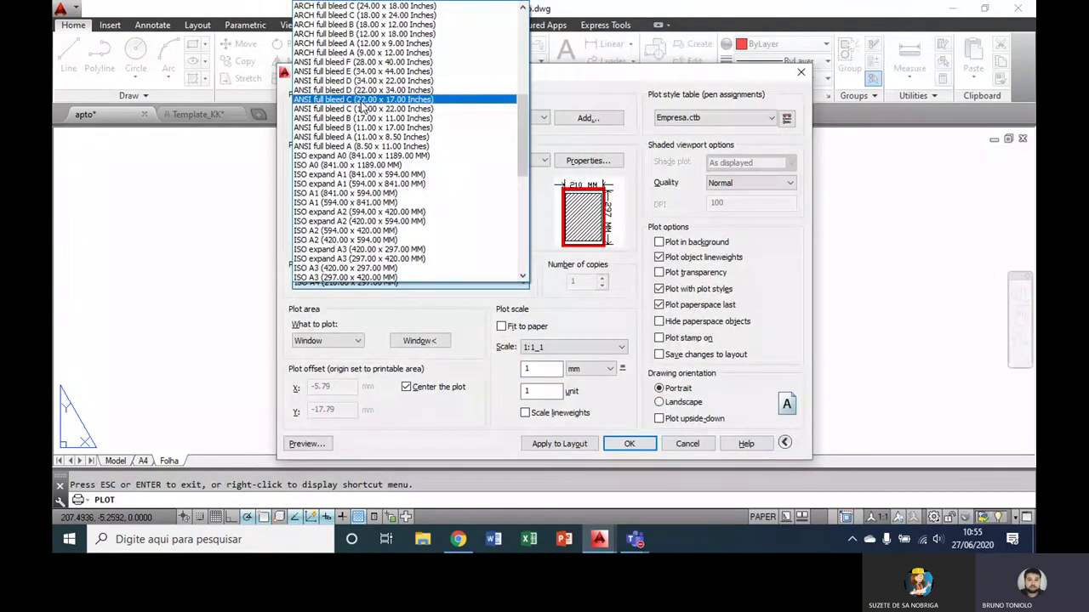
scroll(364, 101, up, 1)
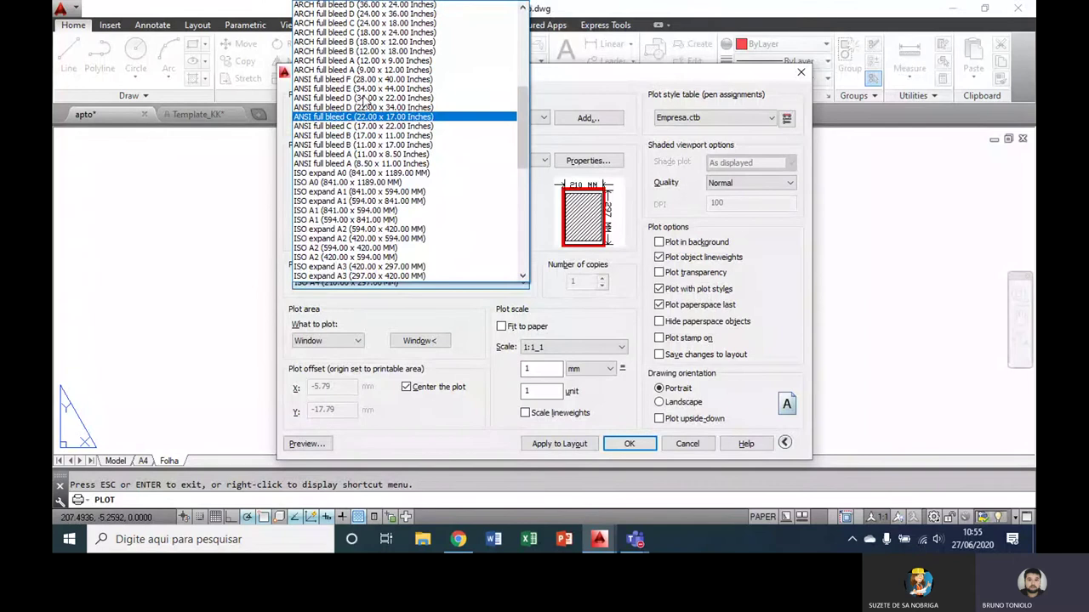
scroll(365, 101, down, 10)
click(364, 108)
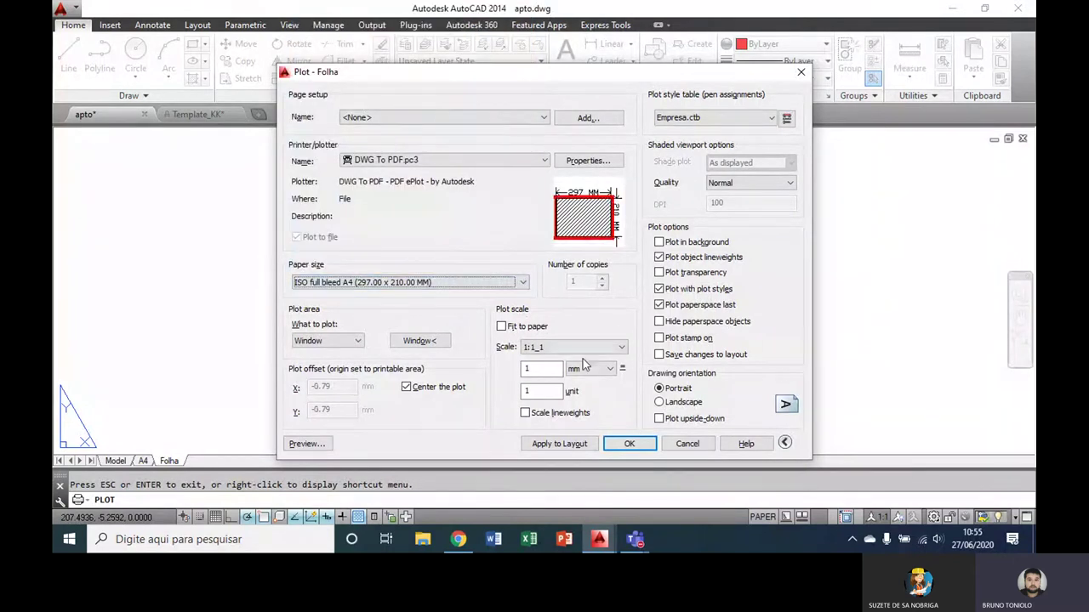
- Preview the plot on the landscape full bleed A4 sheet and close it
click(298, 444)
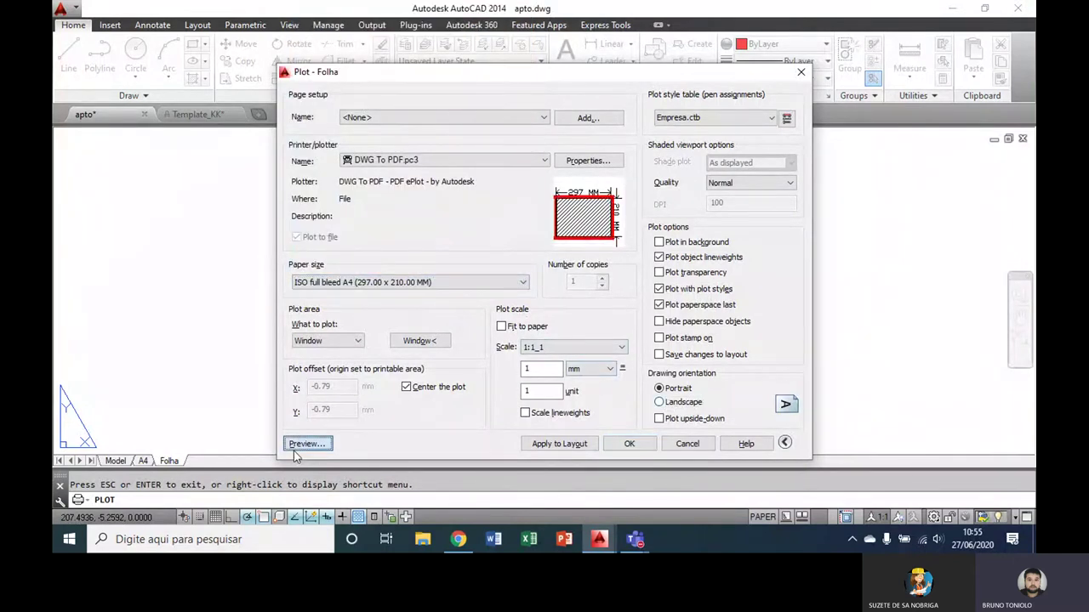
scroll(515, 265, up, 4)
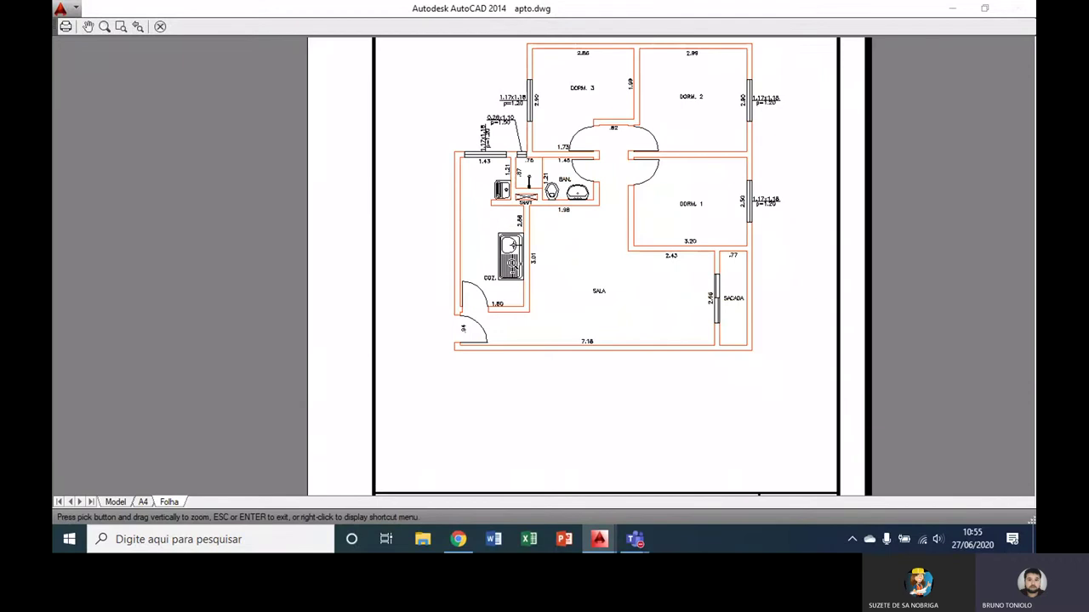
scroll(510, 259, down, 4)
key(Escape)
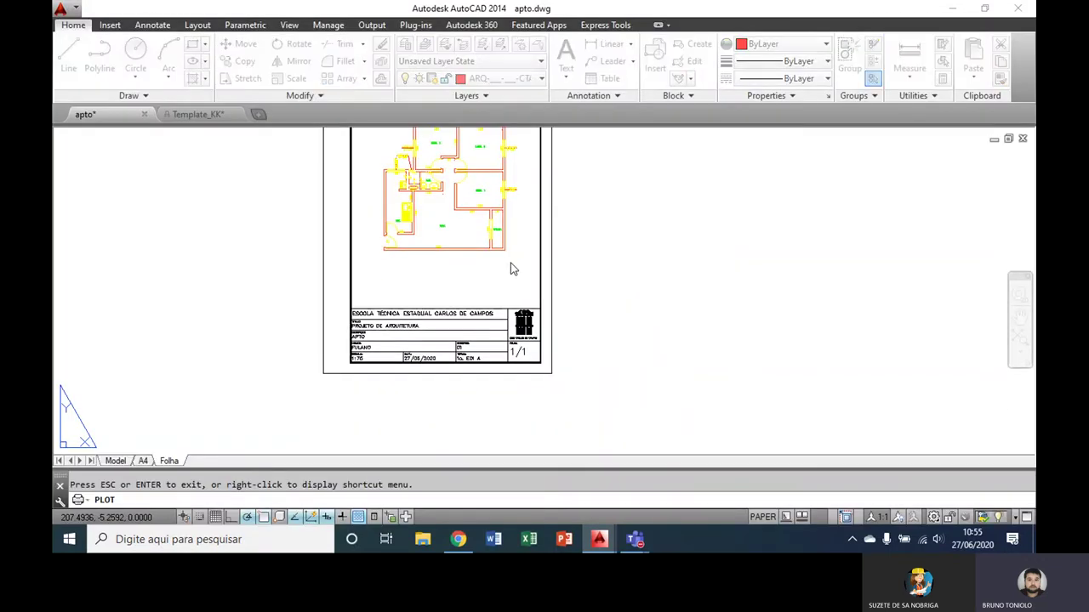
- Plot the Folha sheet to a new PDF, 'Projeto A4.pdf', saved on the Desktop
click(626, 446)
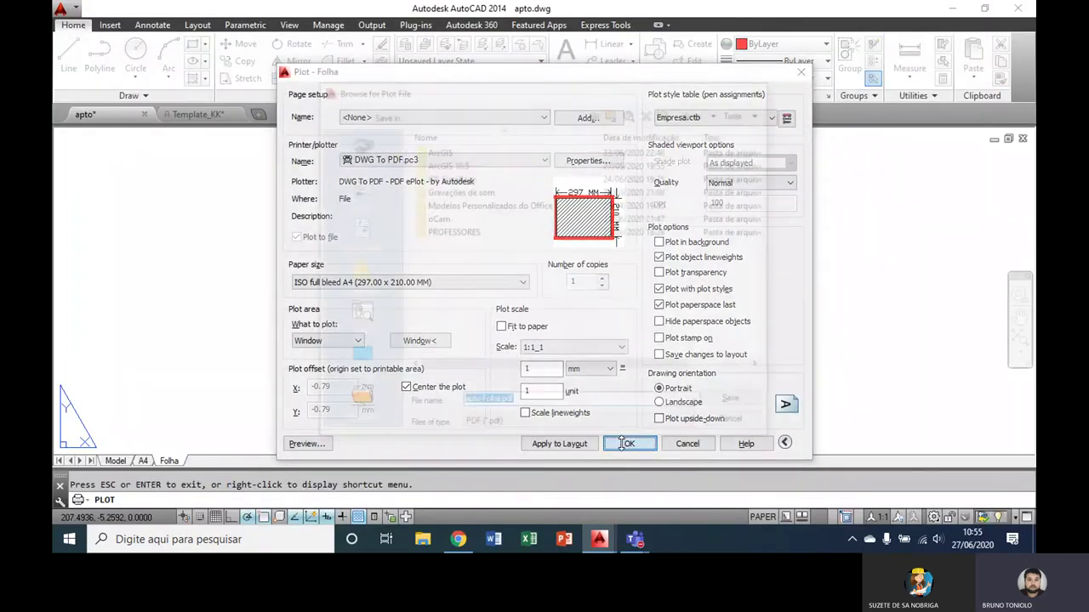
click(362, 357)
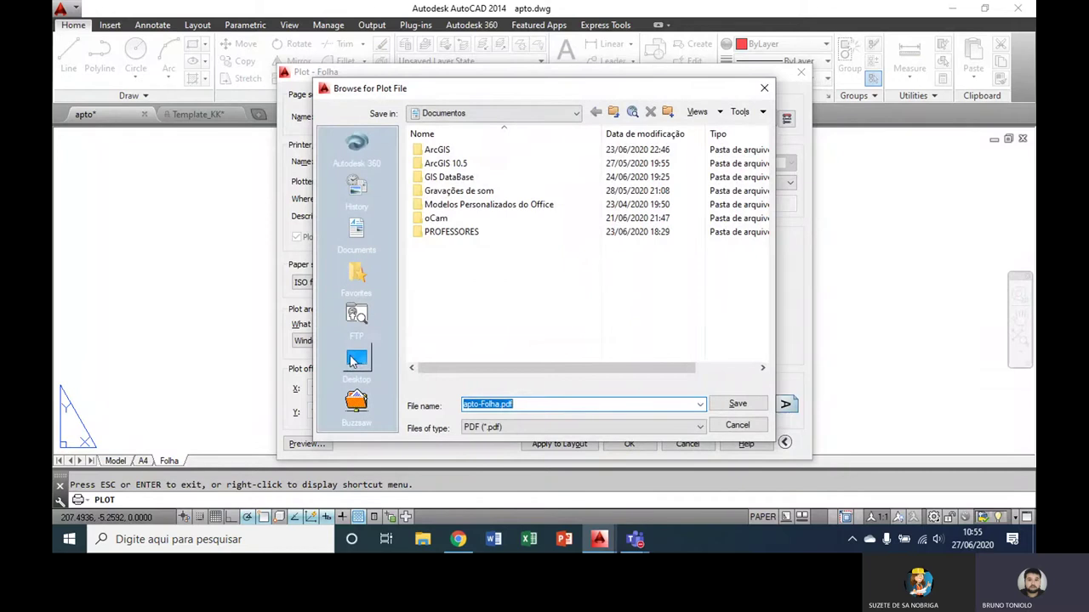
click(517, 402)
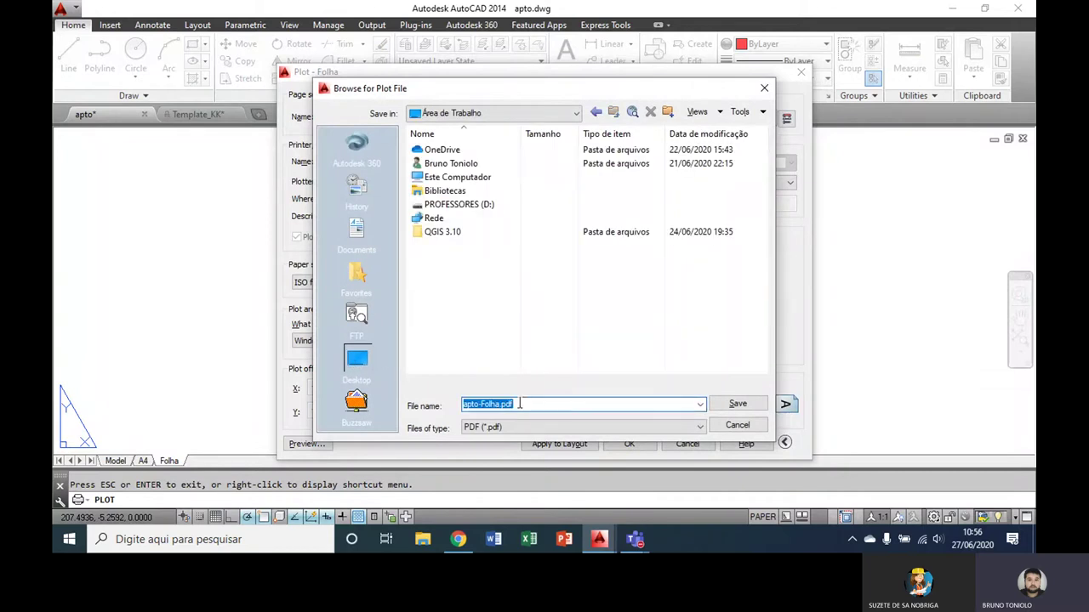
text(P)
text(4)
key(Return)
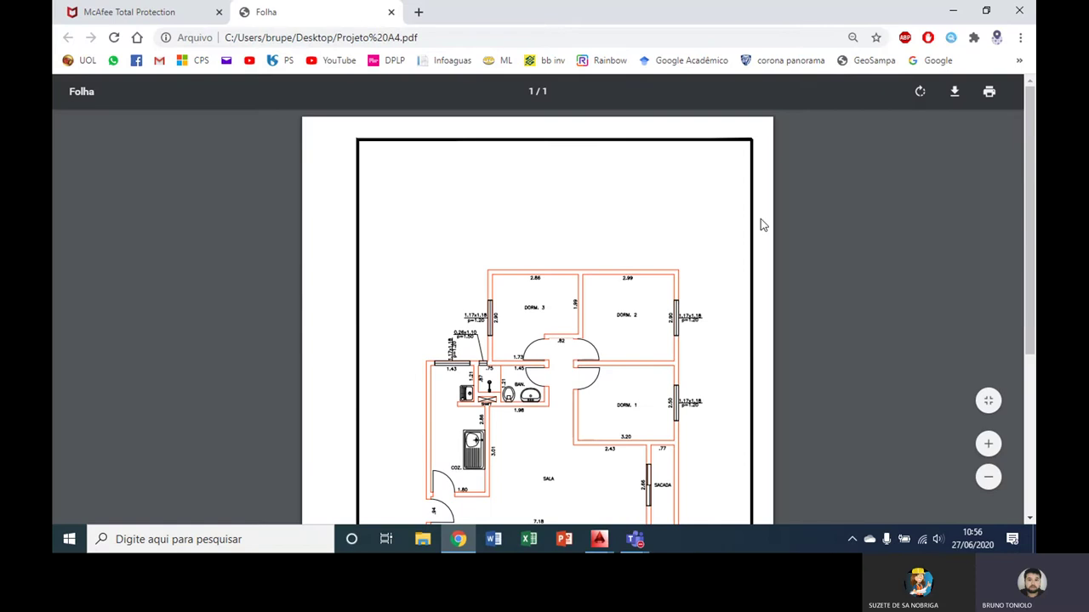
- Leave the PDF in Chrome and return to the apto.dwg drawing in AutoCAD
click(598, 545)
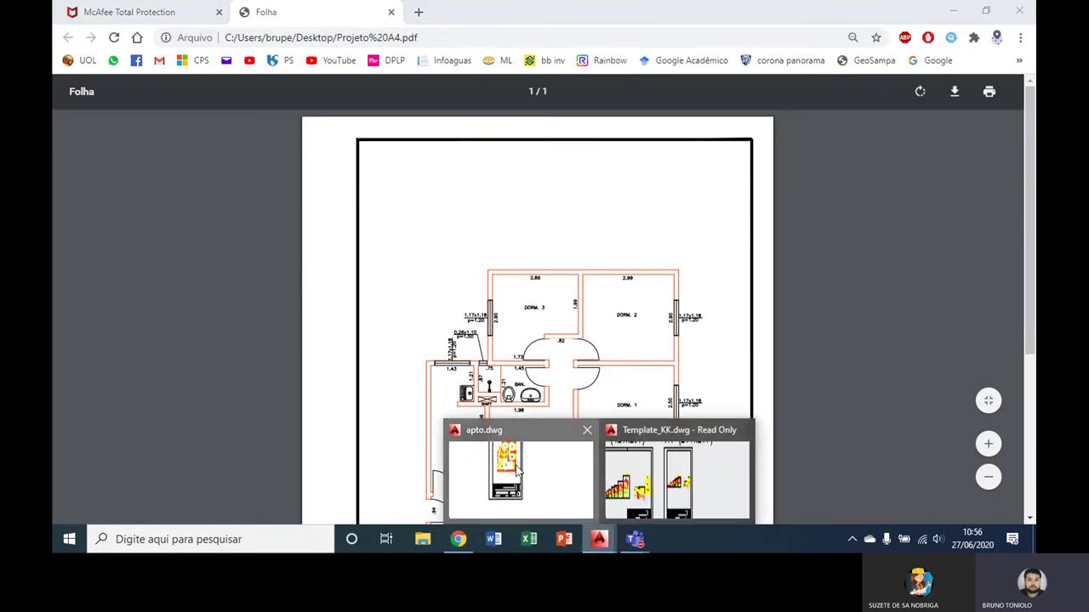
click(517, 470)
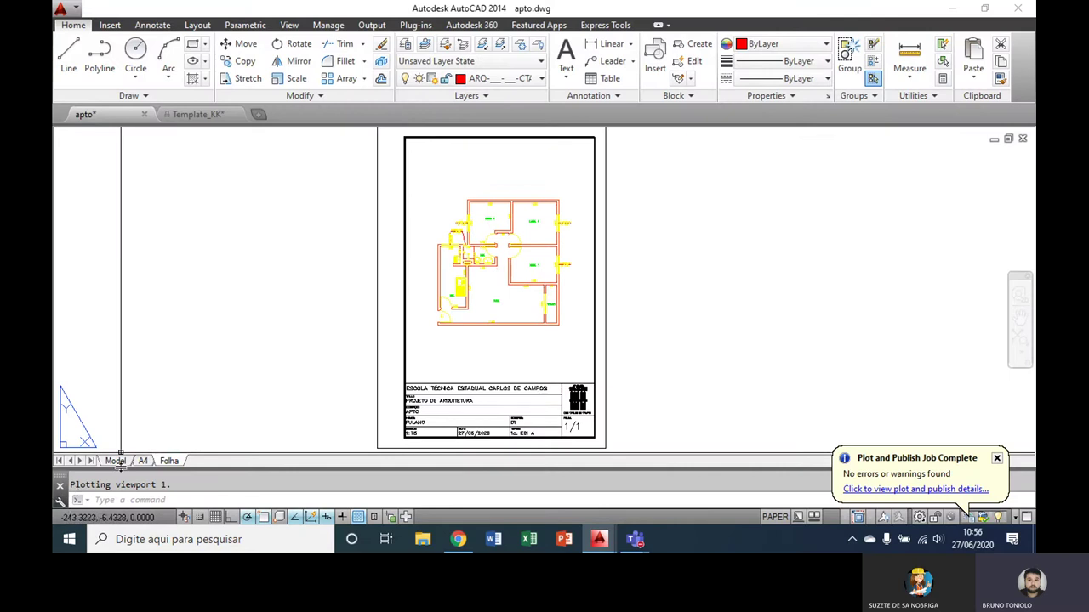
- Switch to model space and look around the apartment plan and furniture block library
click(116, 460)
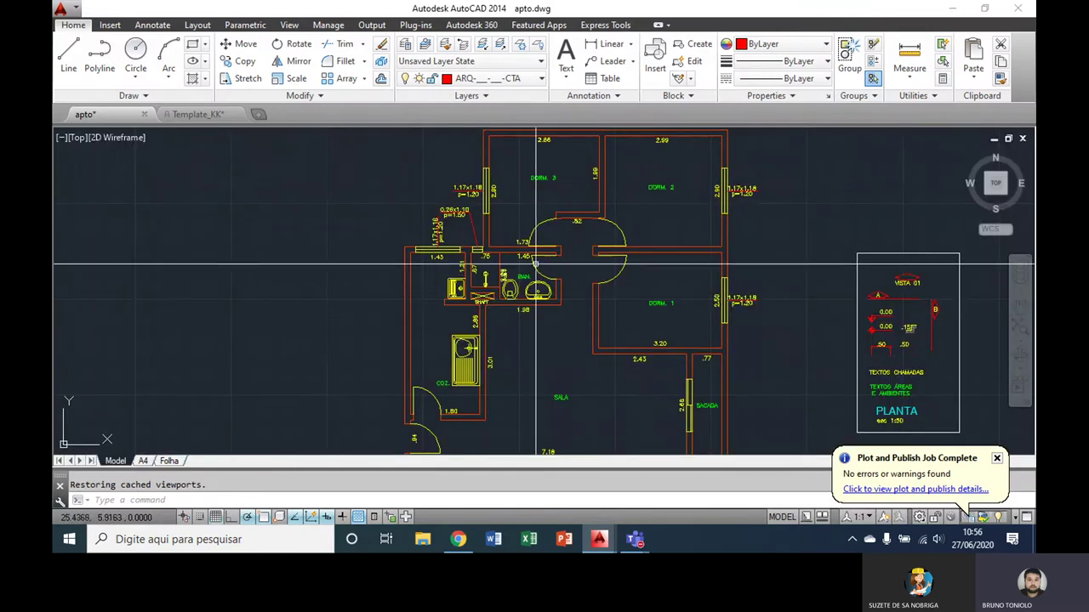
scroll(592, 316, down, 1)
scroll(571, 311, down, 2)
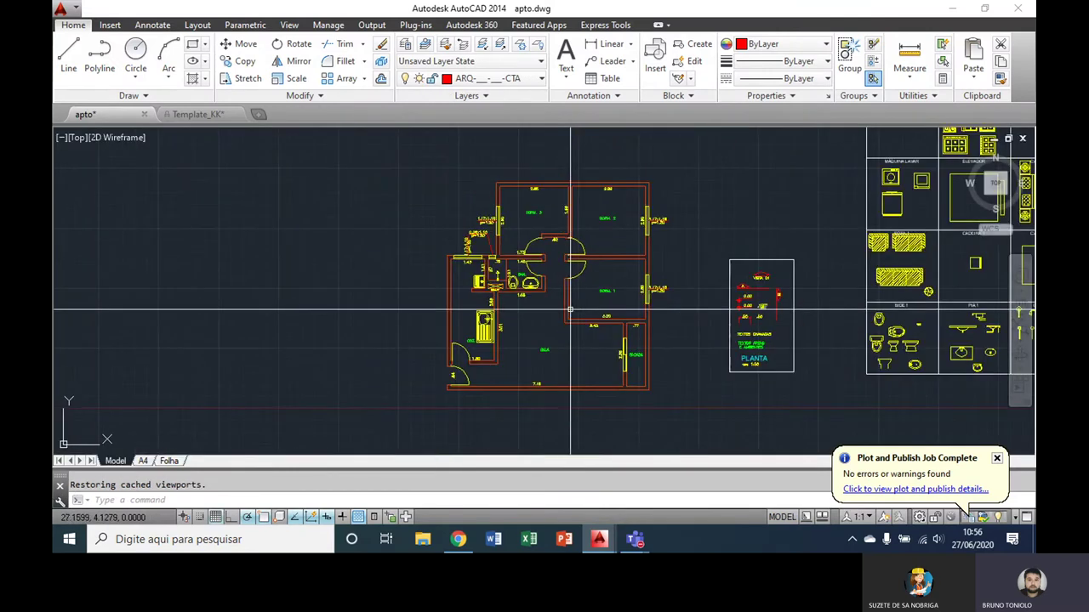
scroll(542, 290, up, 3)
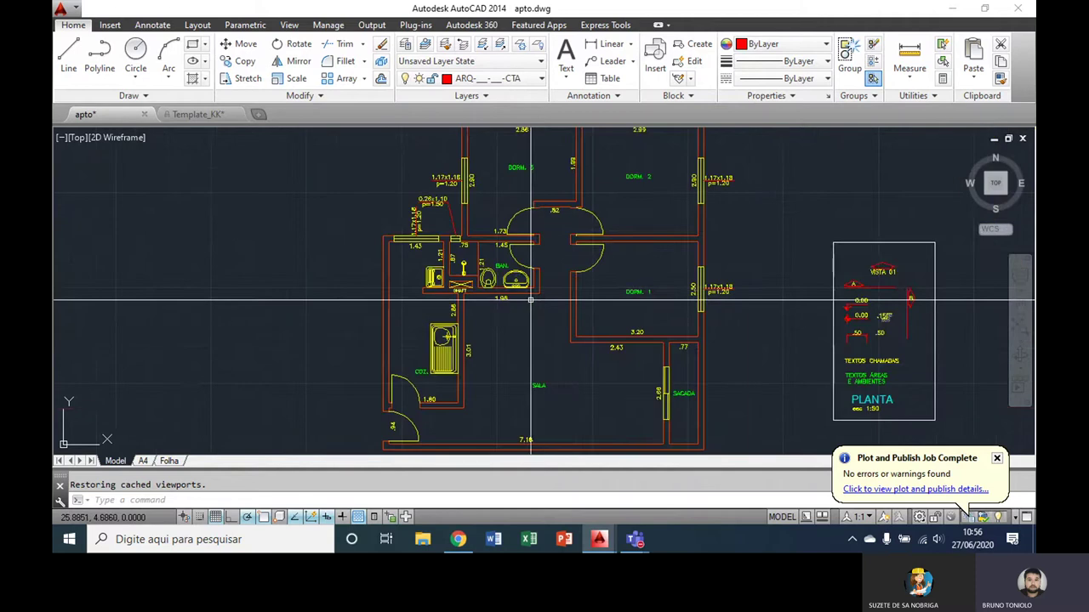
scroll(530, 294, down, 3)
scroll(561, 294, down, 4)
middle_drag(586, 296, 528, 296)
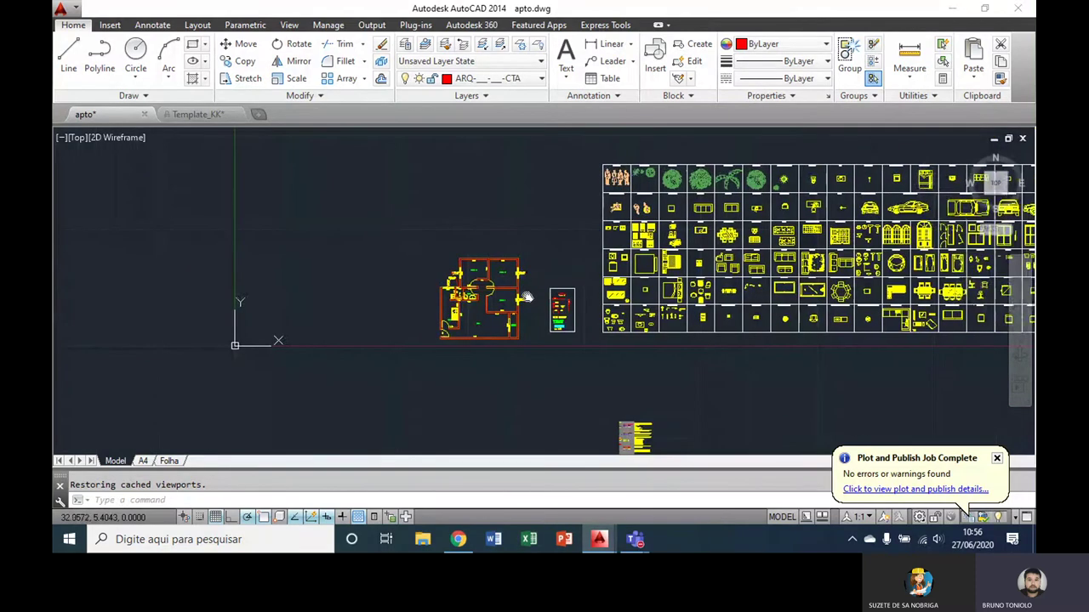
scroll(690, 309, up, 4)
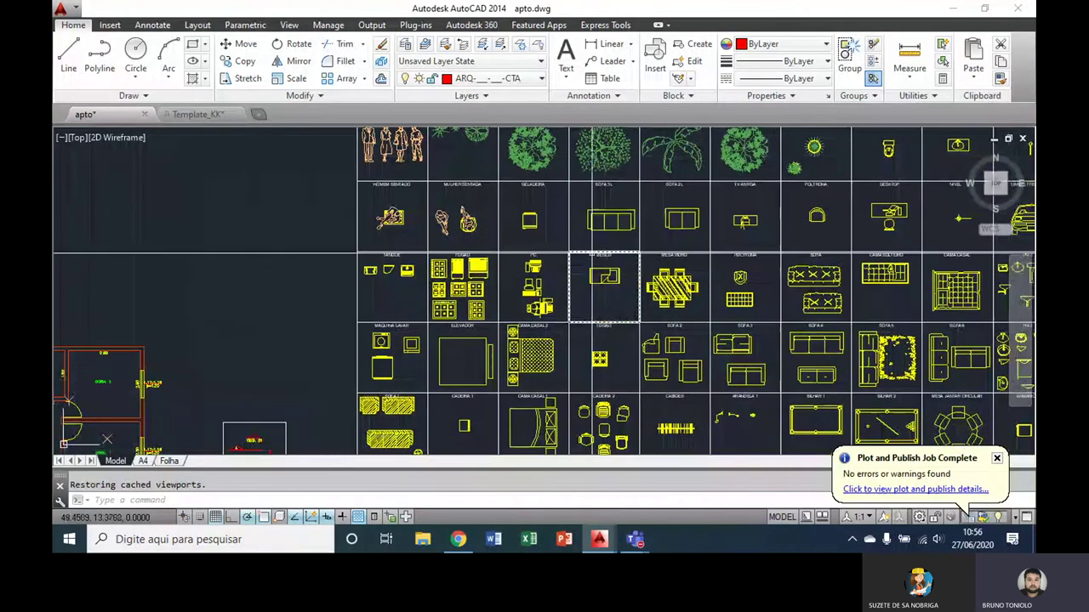
- Start a model-space plot using the Empresa.ctb plot style table for all layouts
key(ctrl+p)
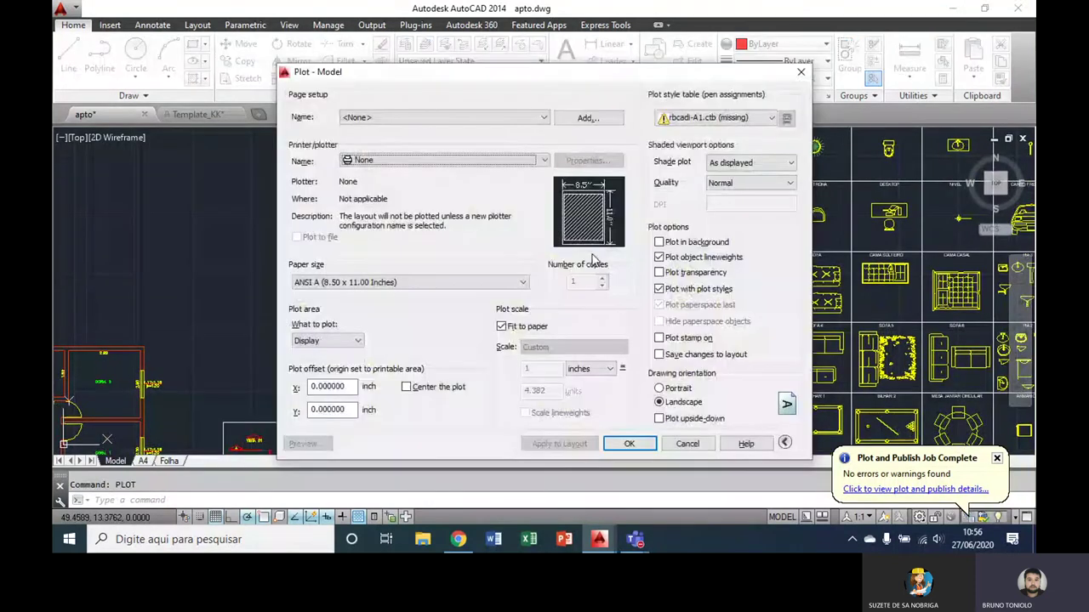
click(691, 119)
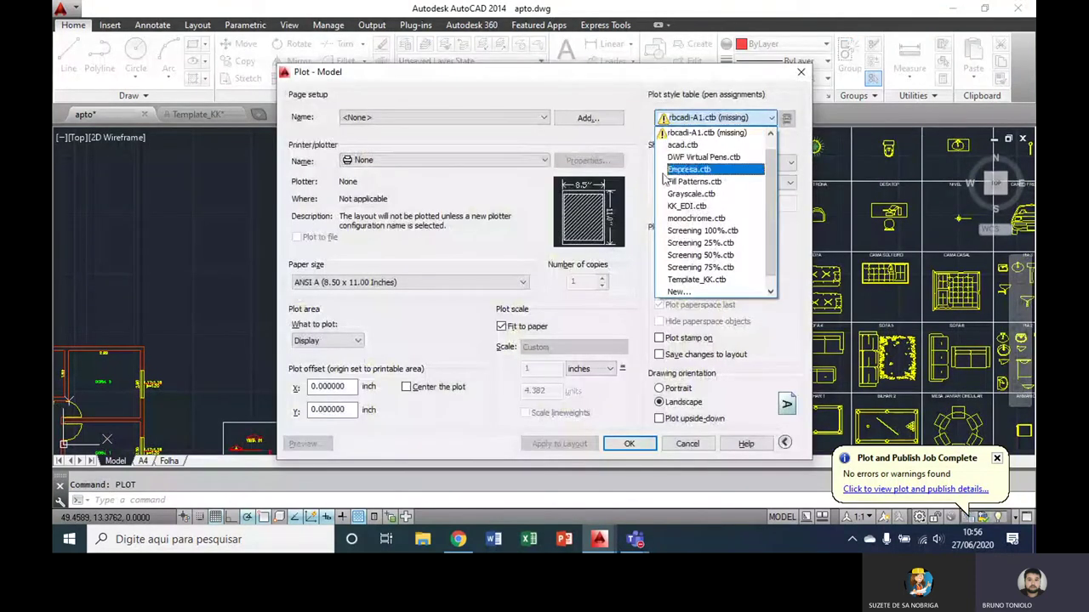
scroll(695, 192, up, 1)
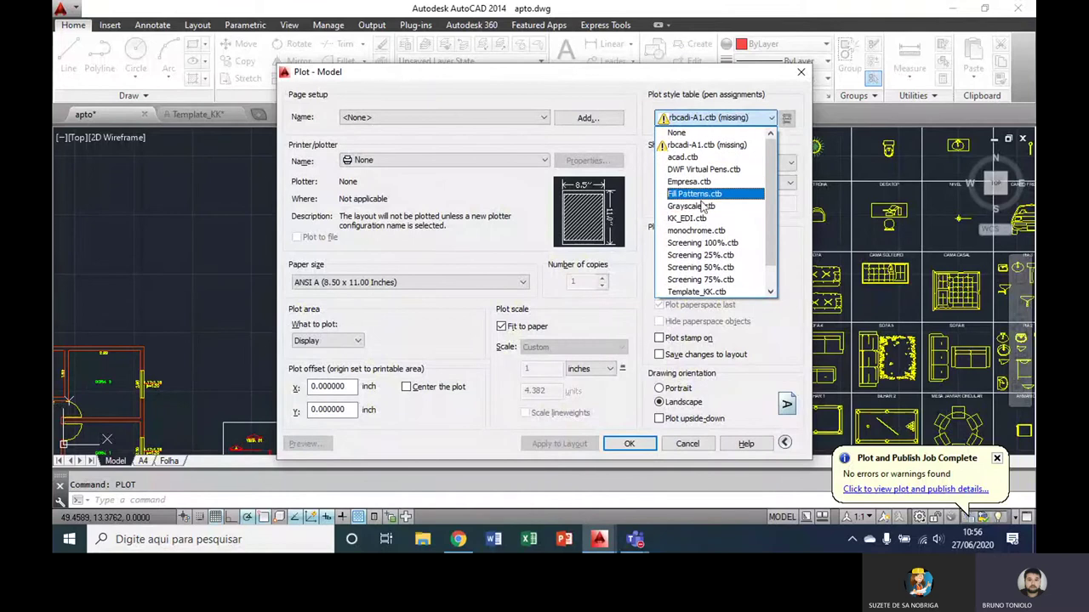
scroll(697, 180, down, 1)
scroll(699, 187, up, 1)
click(699, 182)
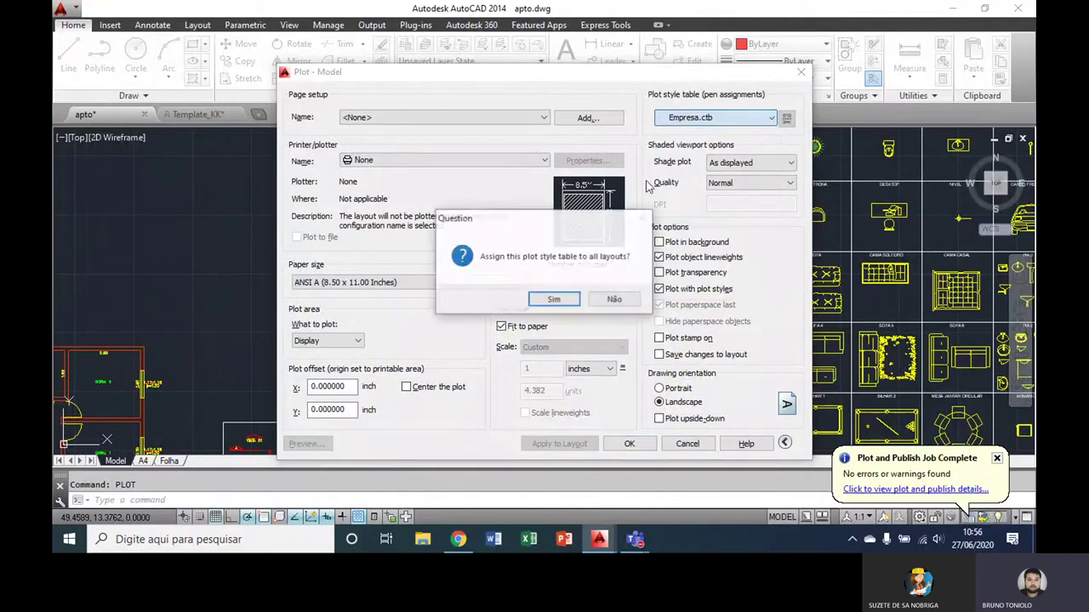
click(551, 298)
- Set the plotter to DWG To PDF.pc3 with ISO full bleed A3 paper
click(464, 167)
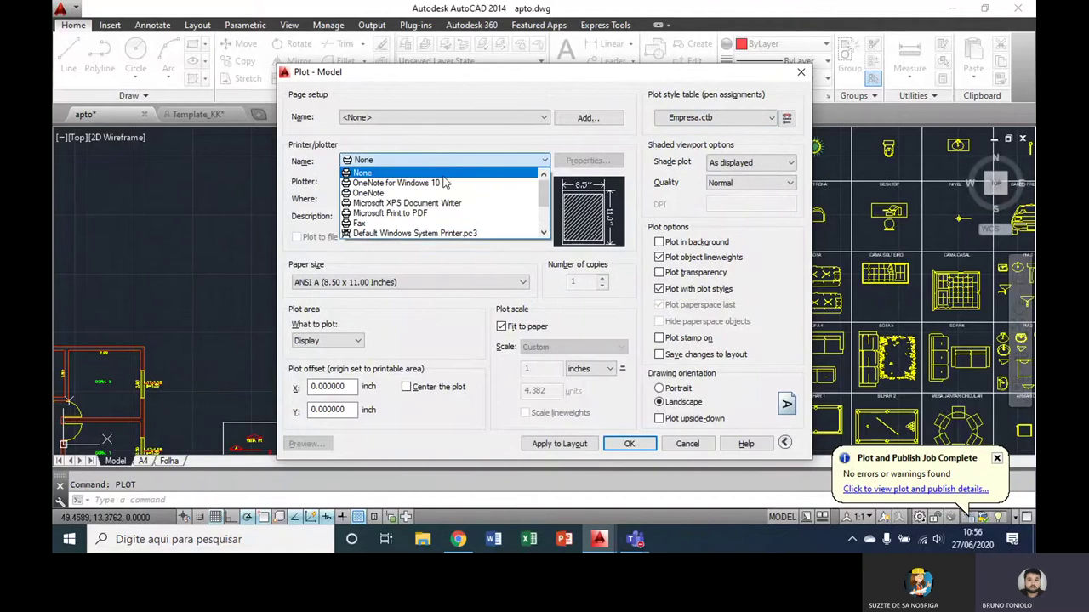
scroll(422, 201, down, 2)
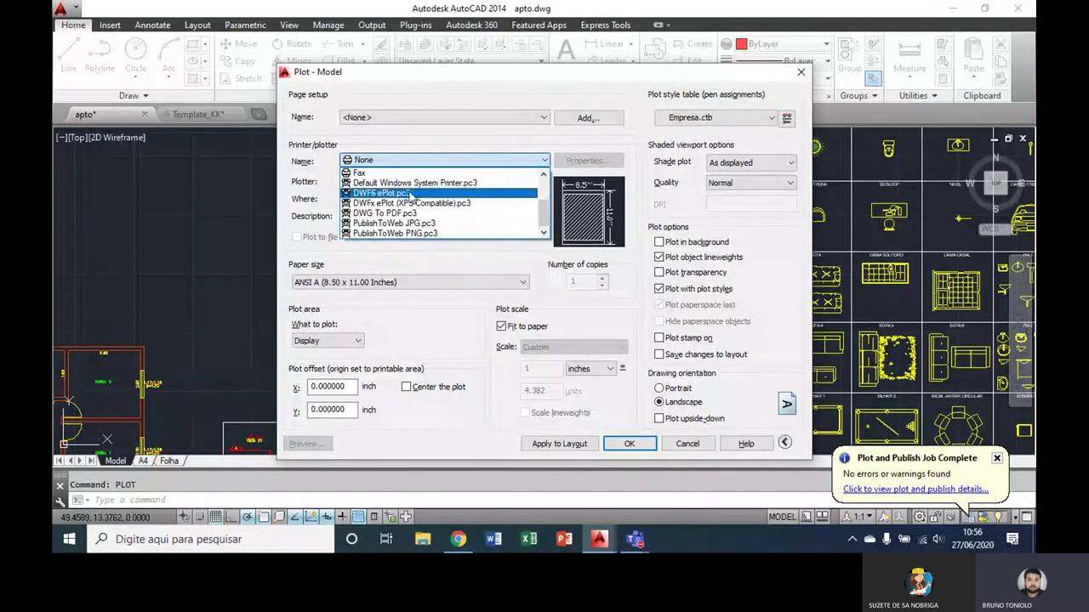
click(395, 212)
click(372, 281)
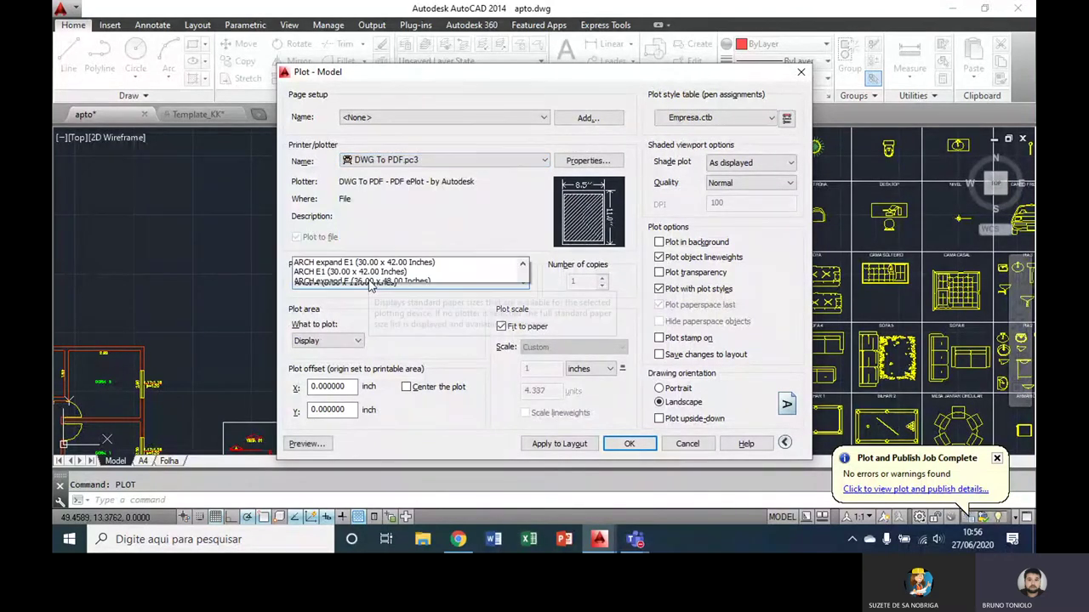
scroll(419, 93, up, 1)
scroll(423, 126, up, 1)
scroll(423, 125, up, 1)
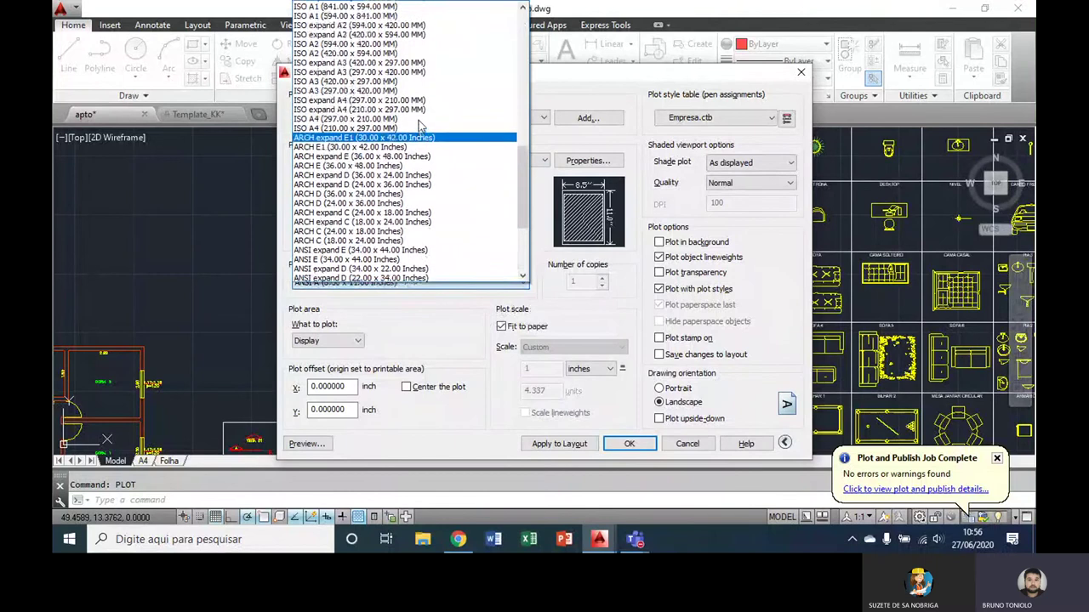
scroll(421, 126, up, 1)
scroll(420, 126, up, 1)
scroll(418, 126, up, 1)
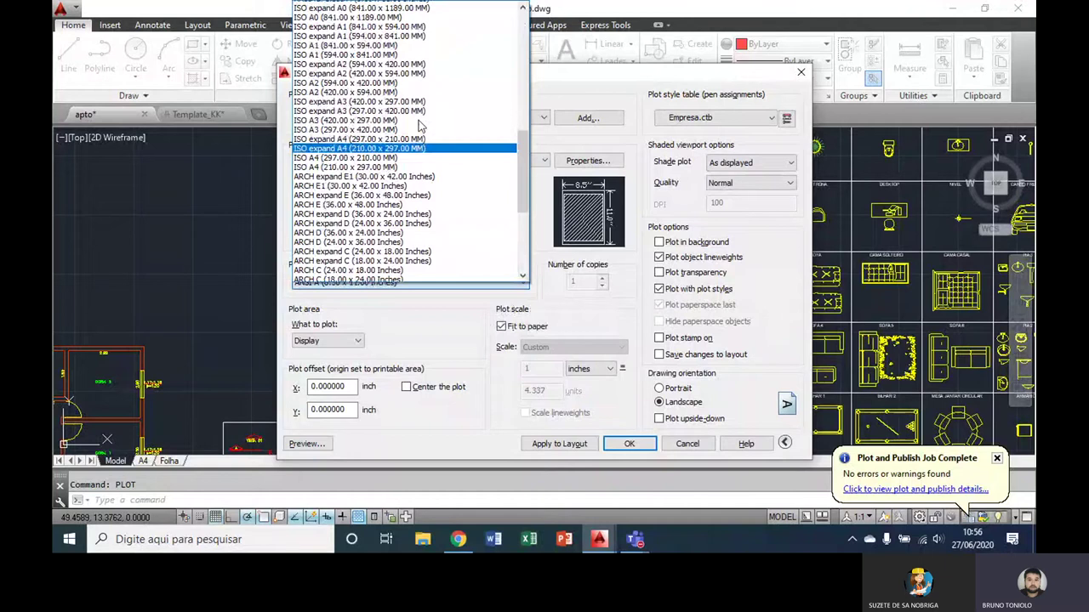
scroll(418, 126, up, 1)
scroll(400, 93, up, 1)
scroll(387, 68, up, 1)
click(384, 60)
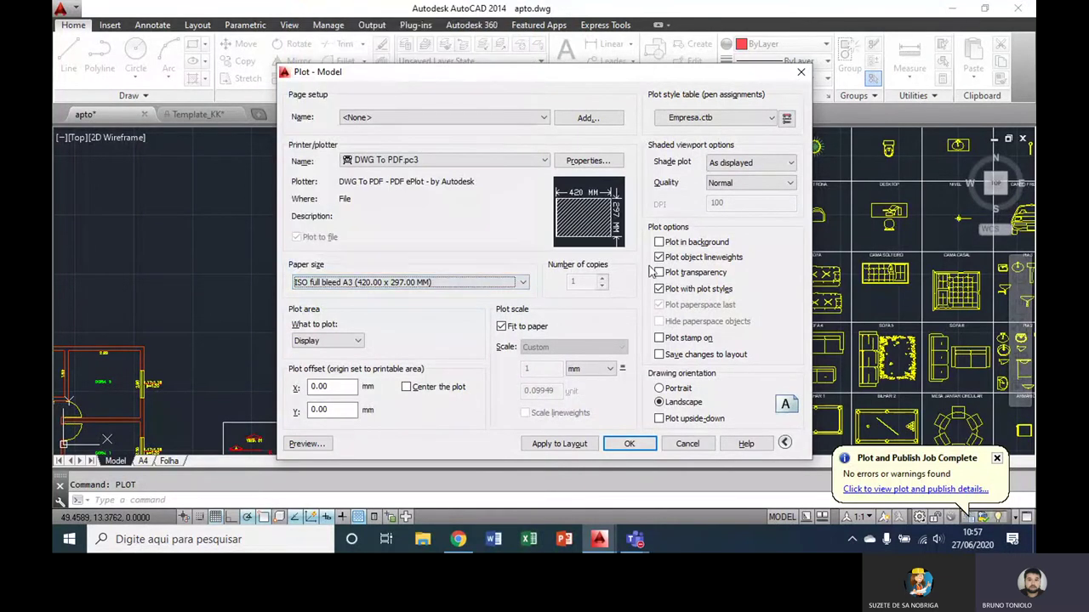
- Set the plot area to a picked Window and centre the plot on the paper
click(356, 342)
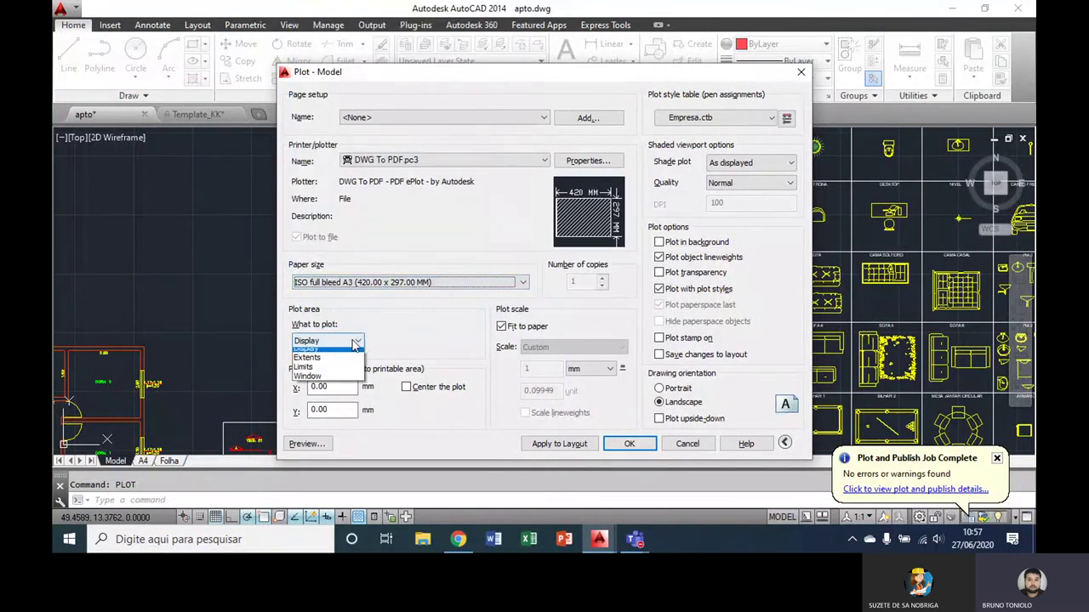
click(317, 384)
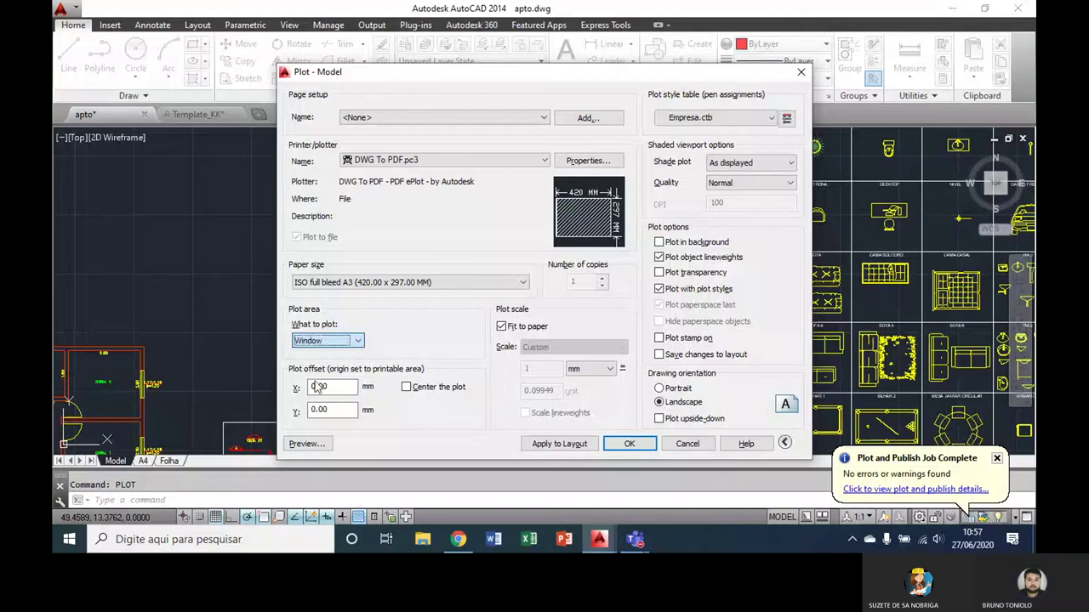
click(419, 386)
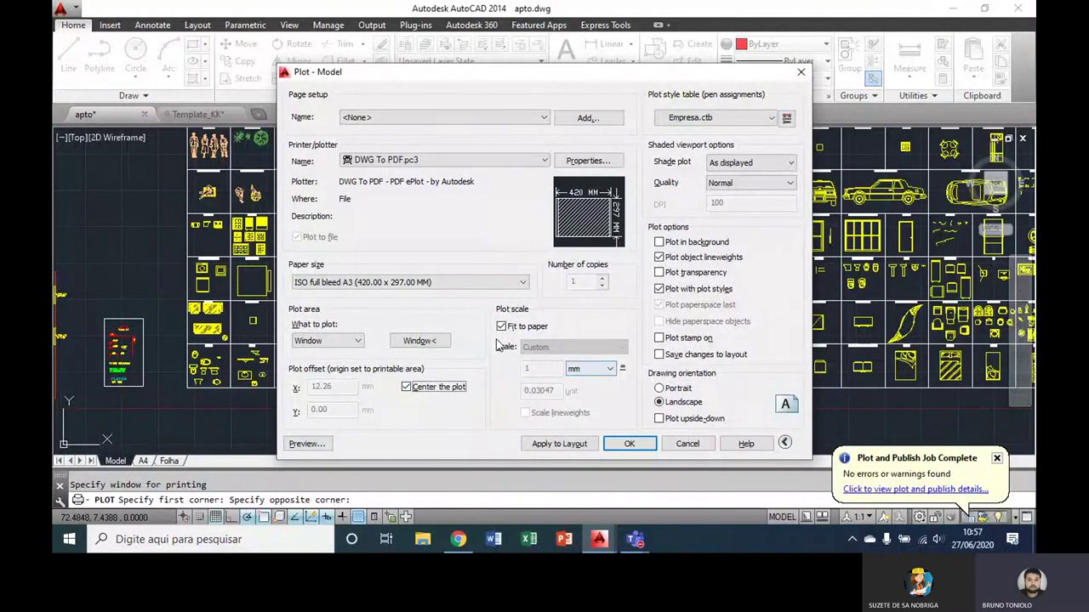
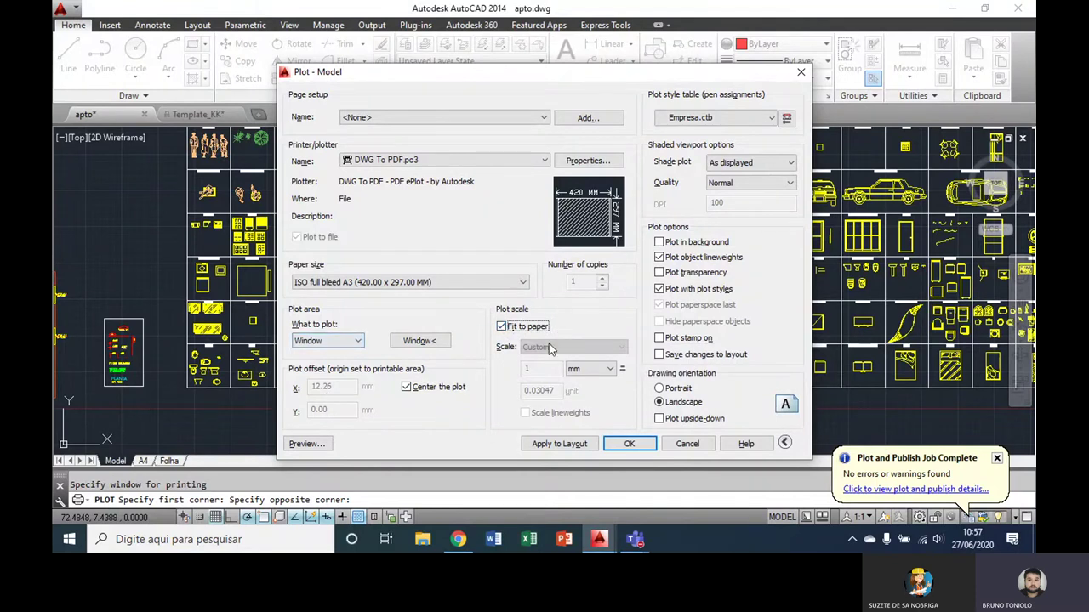
- Preview the plot, then pick a new window plot area around the furniture blocks
click(312, 448)
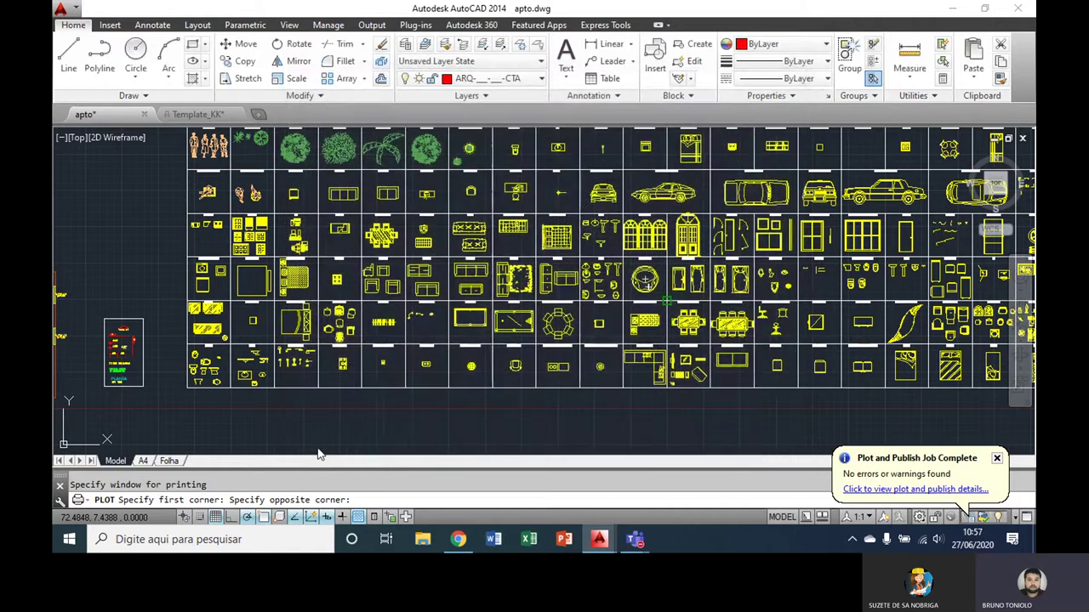
scroll(610, 257, up, 2)
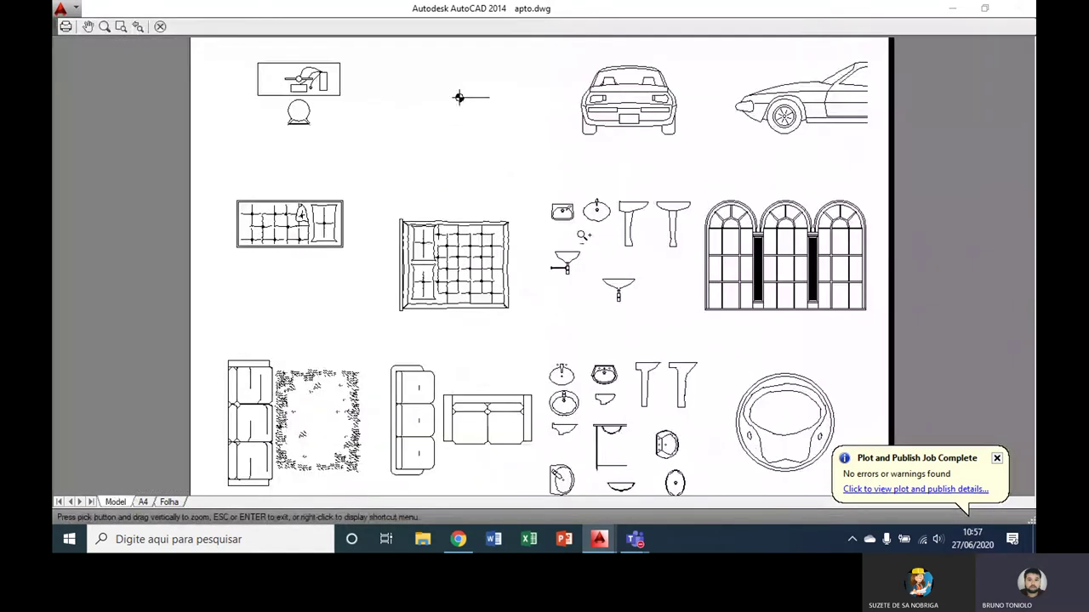
middle_drag(493, 216, 578, 249)
key(Escape)
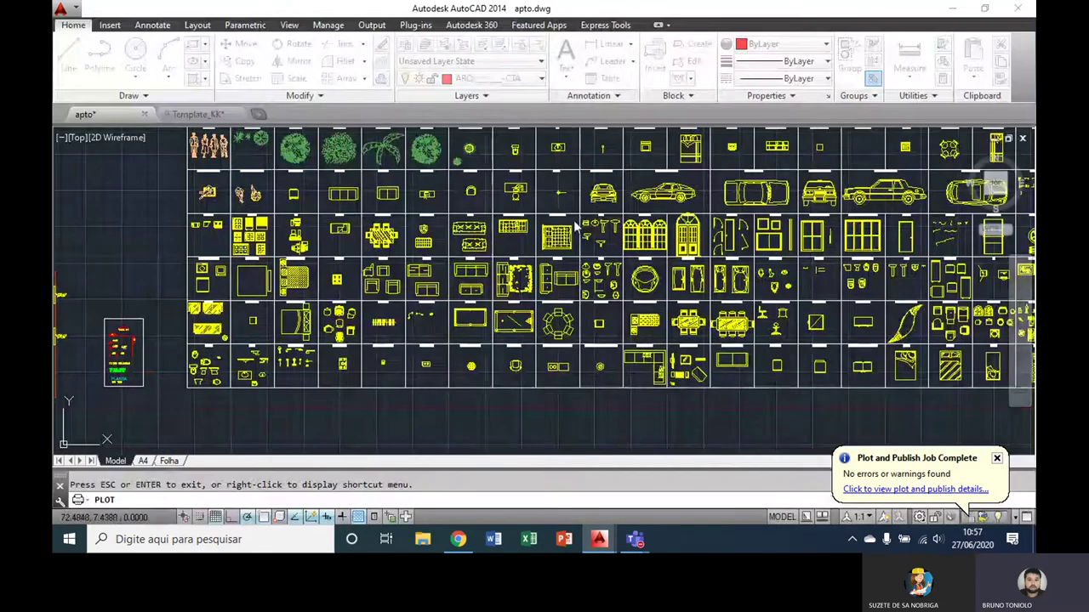
click(412, 341)
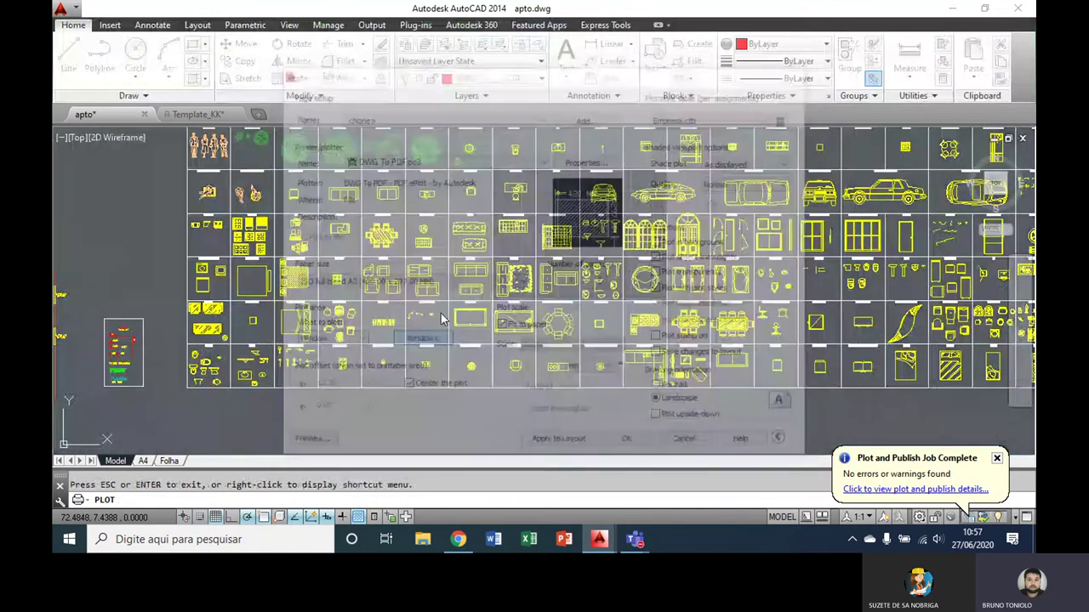
scroll(517, 238, down, 3)
scroll(467, 213, up, 2)
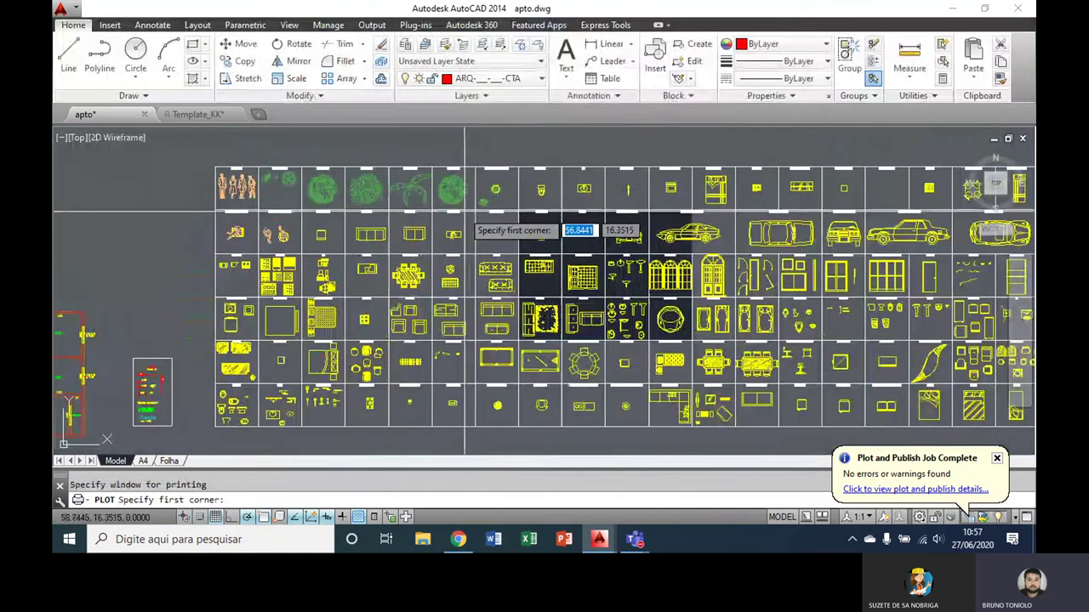
middle_drag(432, 168, 407, 164)
click(406, 165)
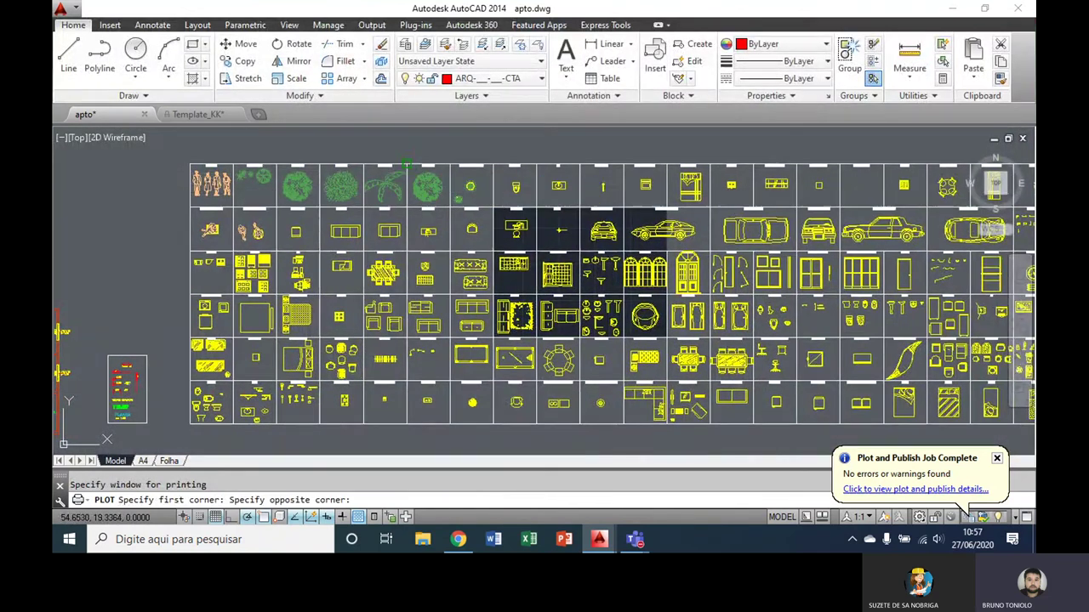
click(655, 374)
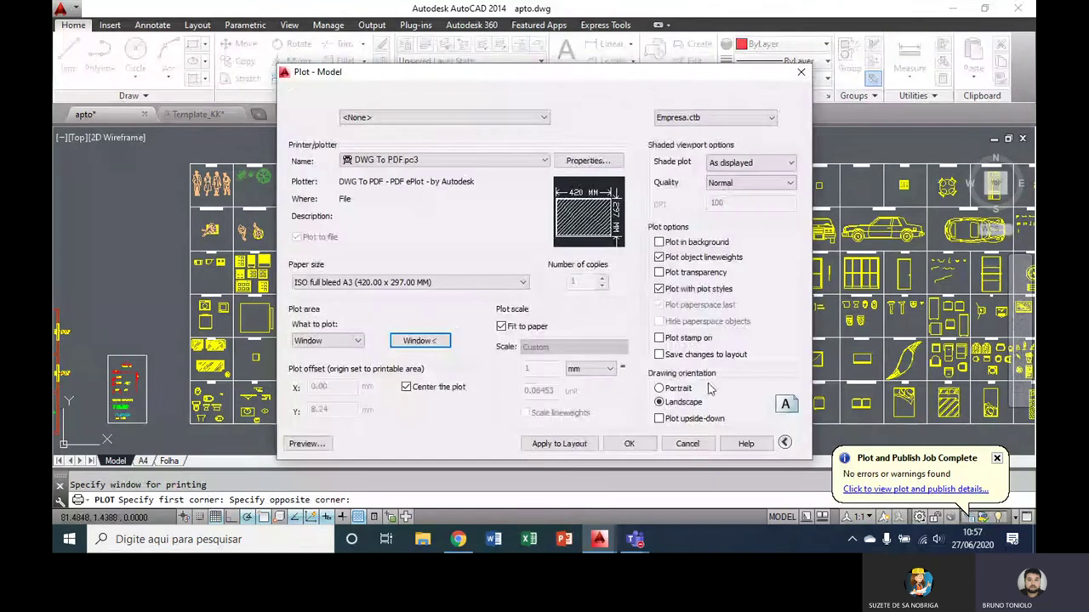
- Preview the new window area and plot it to a PDF named moveis
click(304, 444)
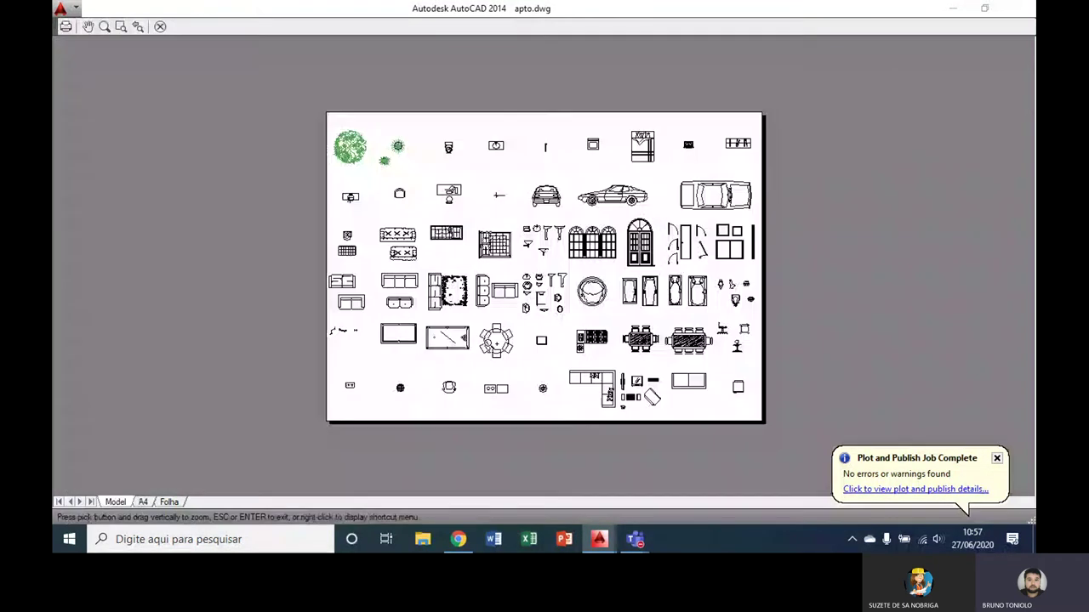
scroll(514, 238, up, 5)
scroll(514, 238, down, 5)
scroll(502, 251, up, 3)
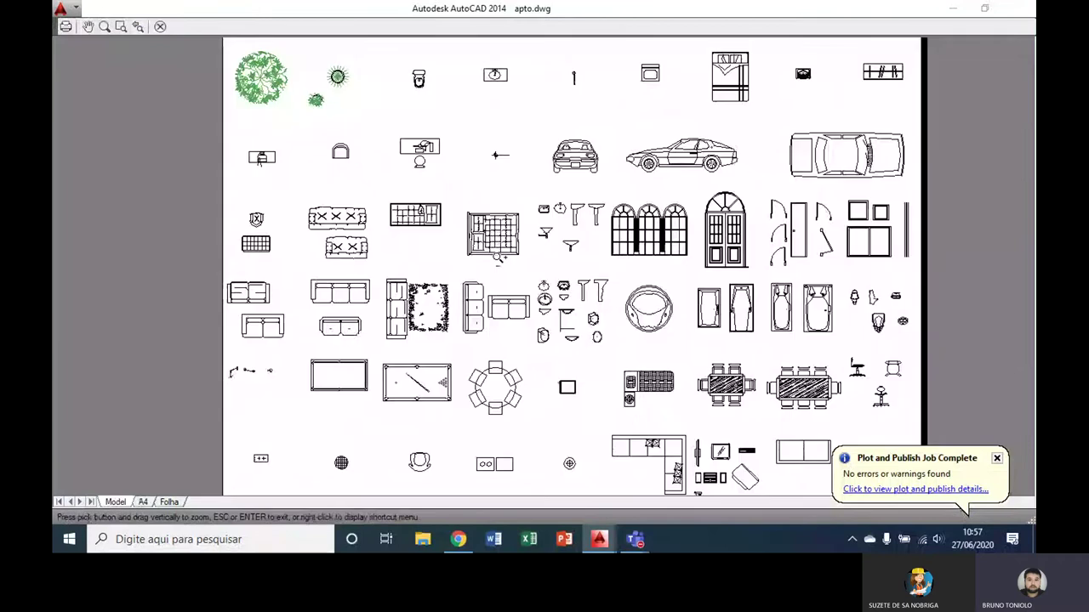
scroll(492, 257, up, 2)
scroll(485, 265, down, 5)
right_click(486, 264)
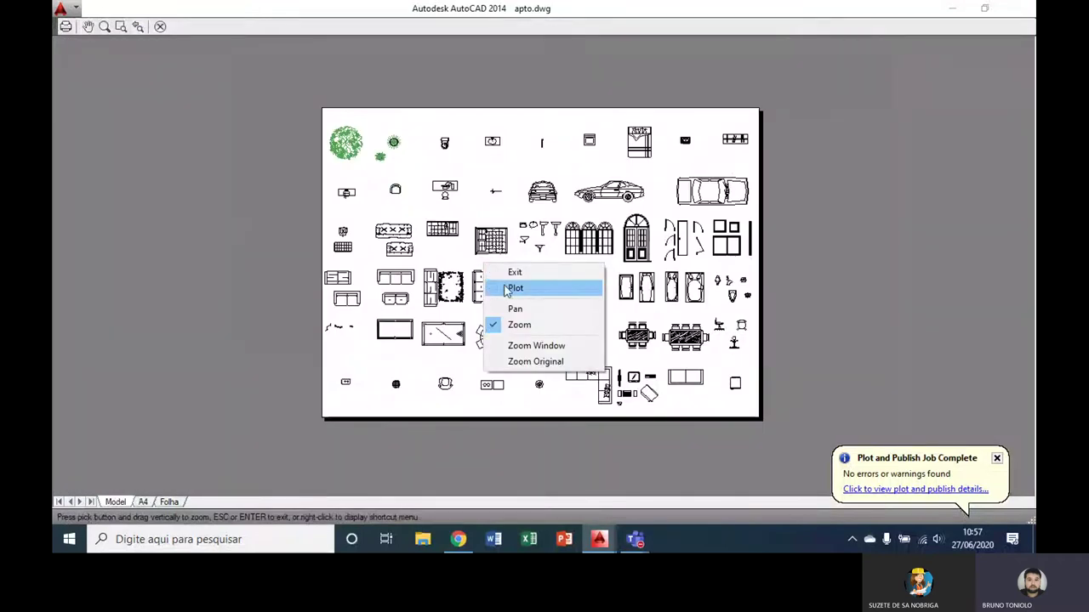
click(511, 289)
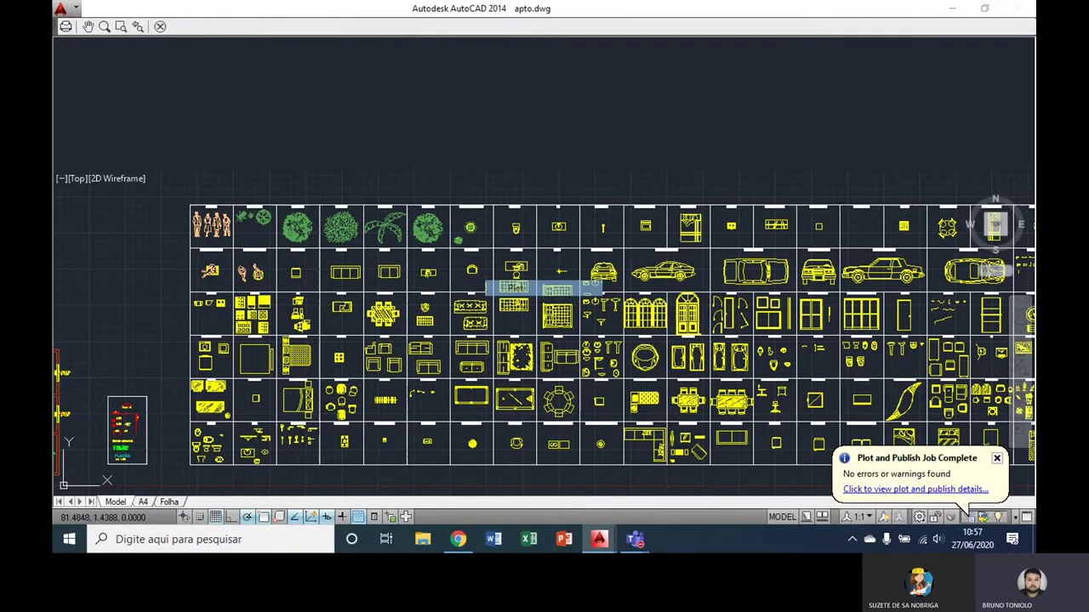
text(moveis)
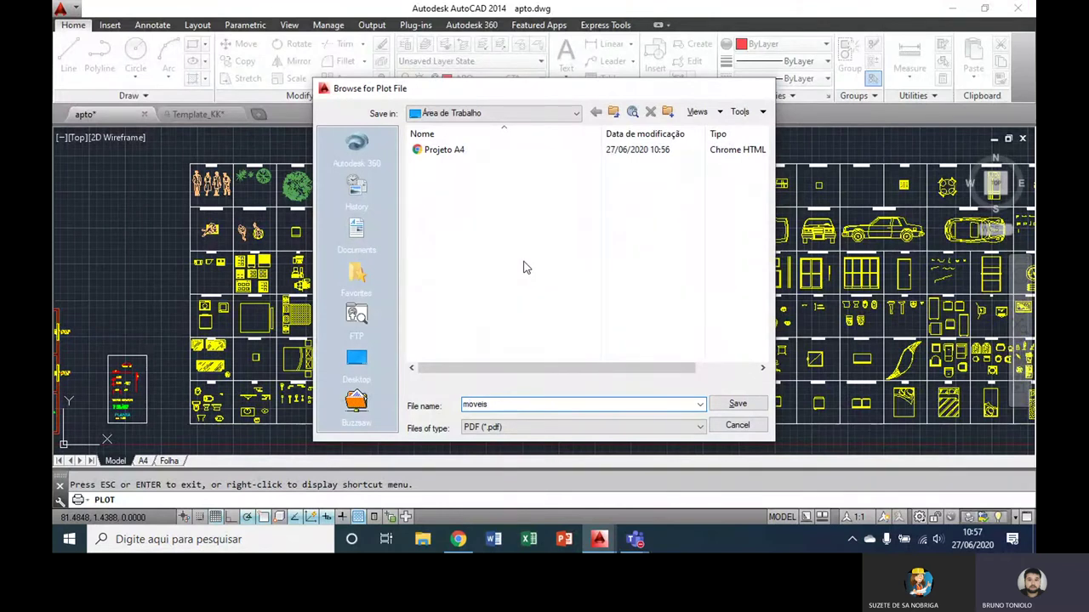
key(Return)
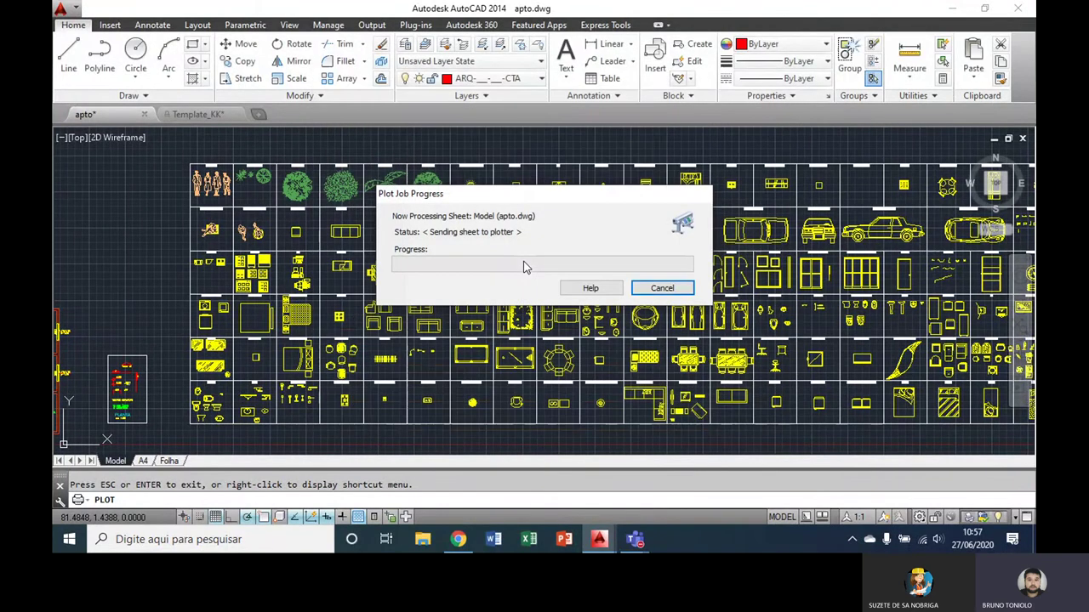
- Scroll through the moveis PDF in Chrome, then close it so the Projeto A4 PDF shows
scroll(538, 401, down, 3)
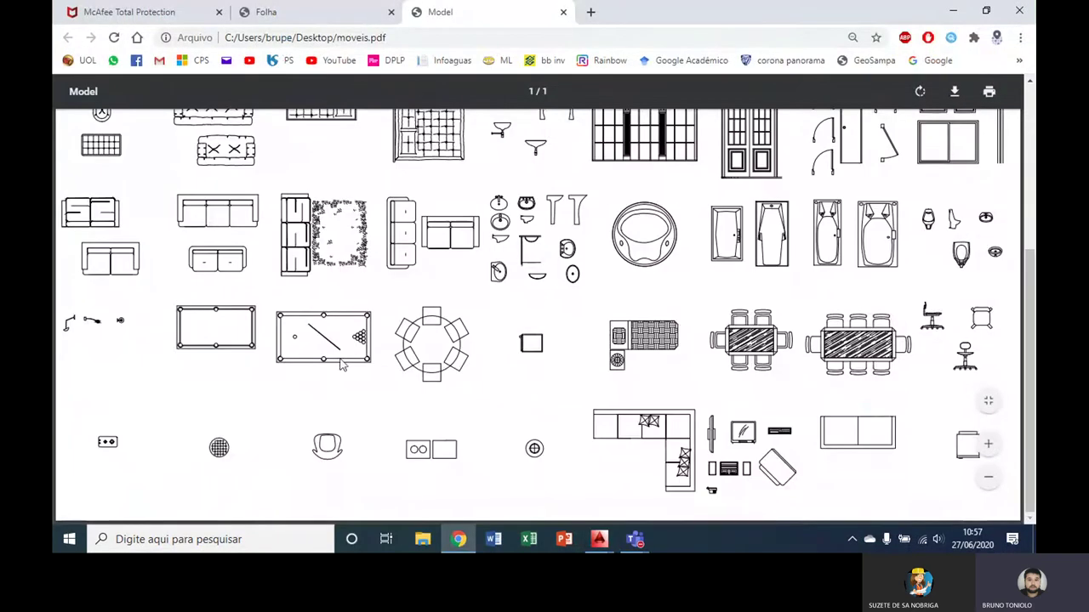
scroll(383, 340, up, 4)
scroll(502, 281, up, 3)
scroll(510, 280, down, 3)
scroll(545, 324, down, 1)
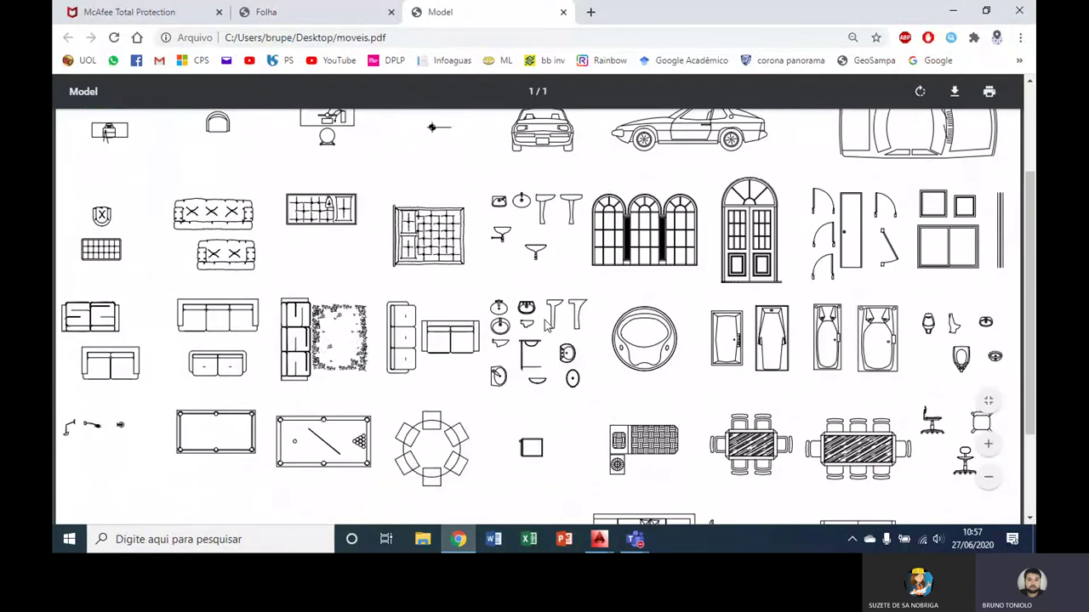
scroll(545, 323, up, 3)
scroll(492, 311, down, 1)
scroll(491, 310, down, 3)
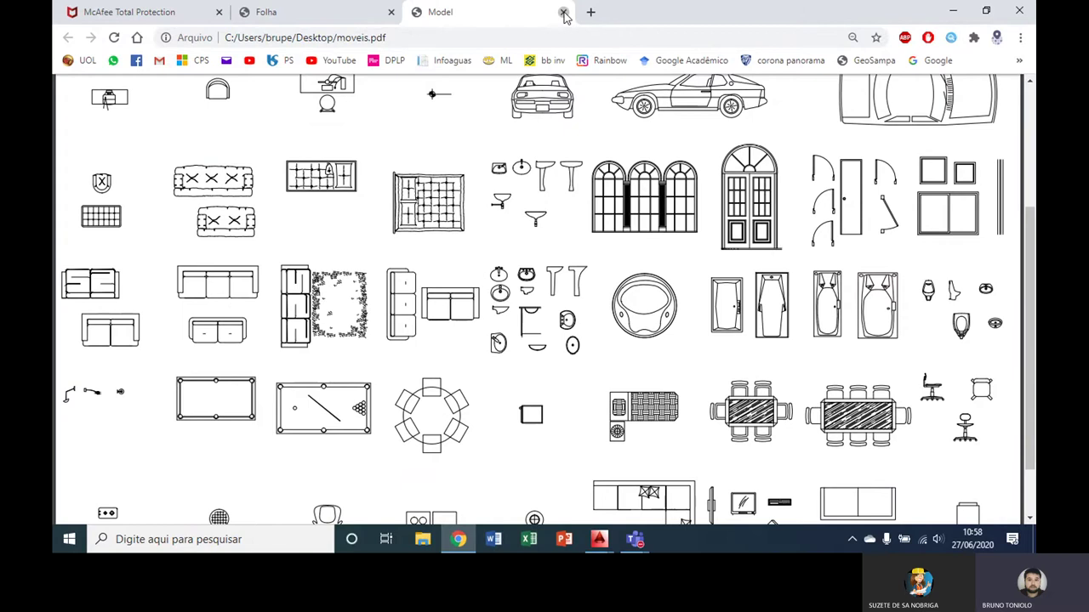
click(564, 12)
click(599, 540)
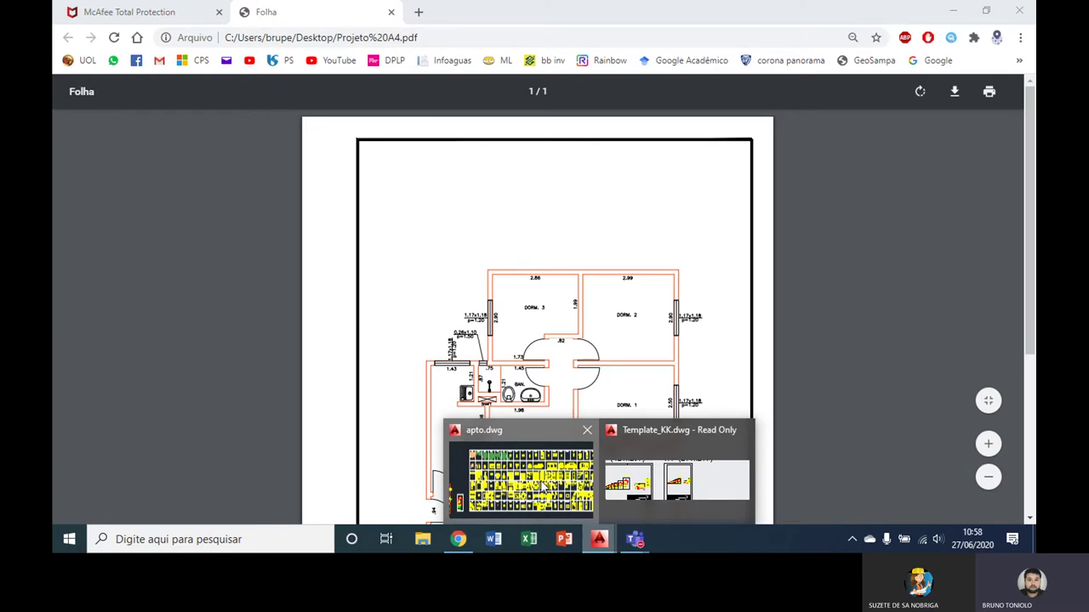
- Back in apto.dwg, enlarge the Layer Properties Manager to read all 52 layer names, then close it
click(543, 489)
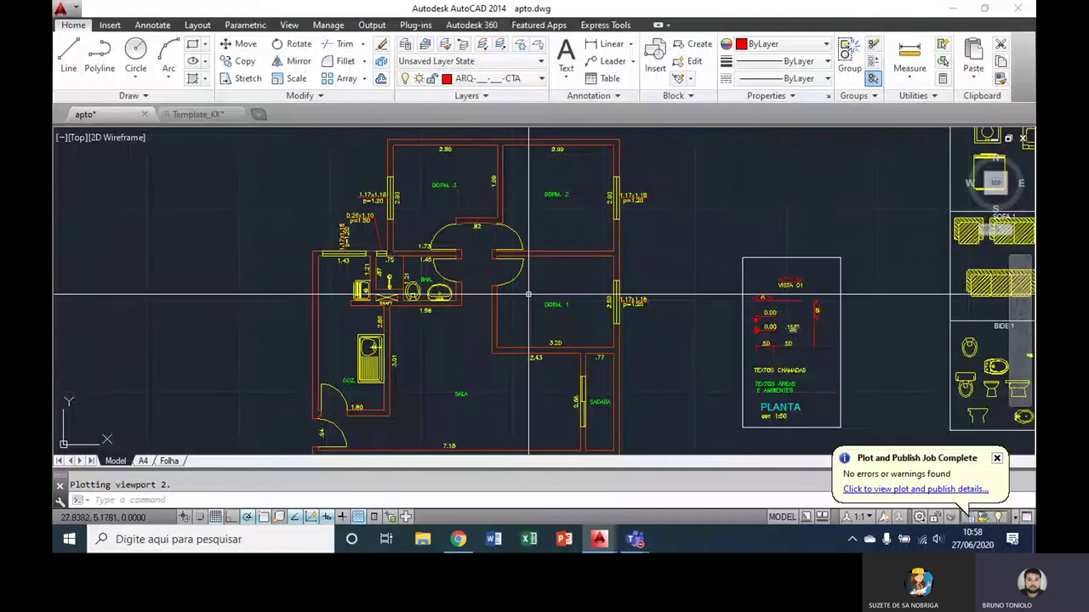
text(layer)
key(Return)
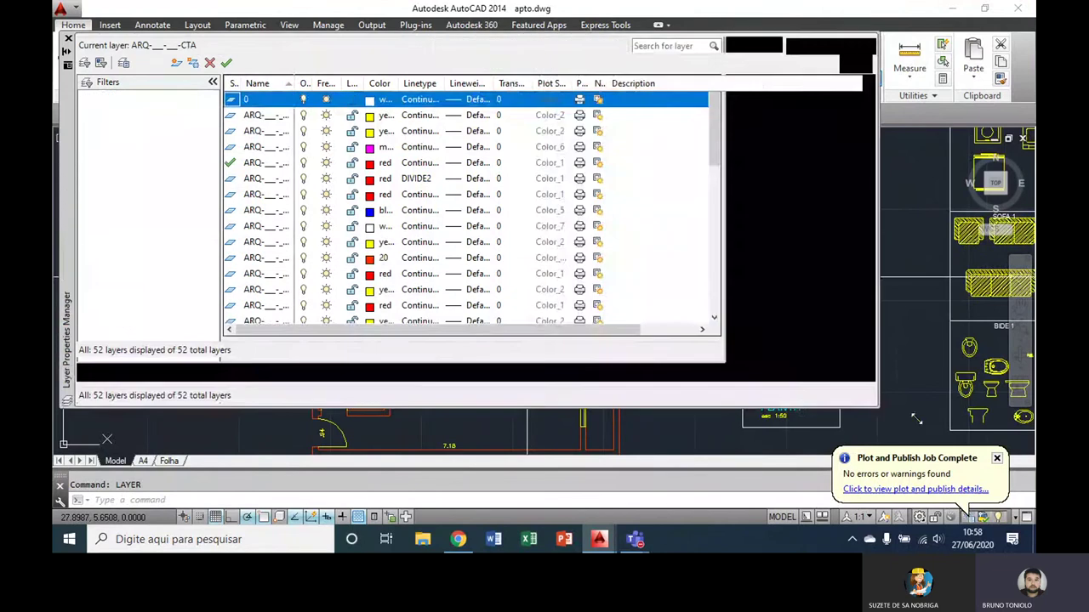
drag(523, 276, 954, 432)
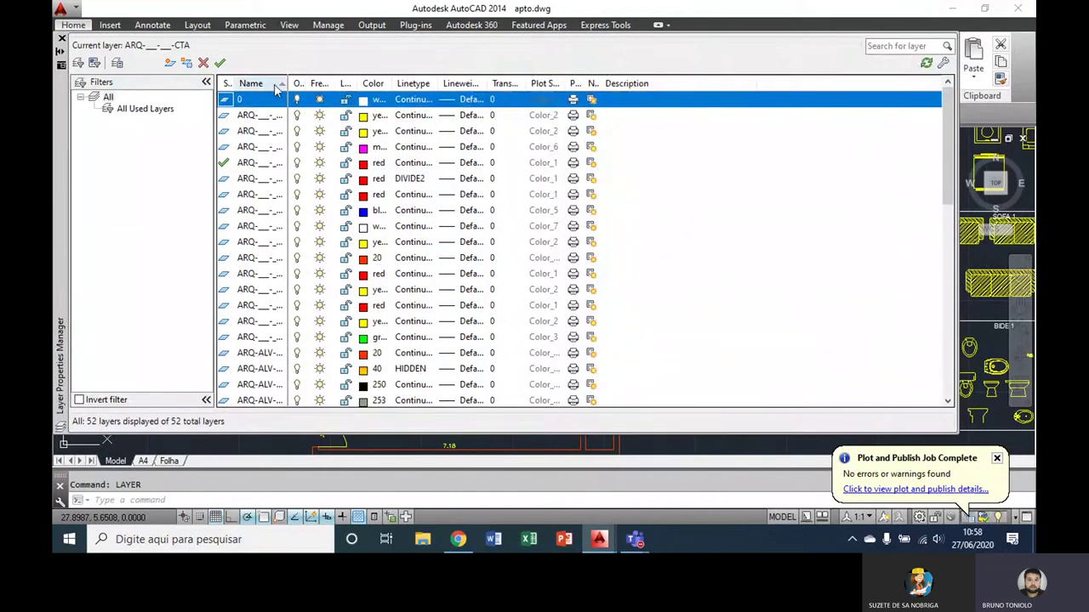
drag(289, 82, 362, 83)
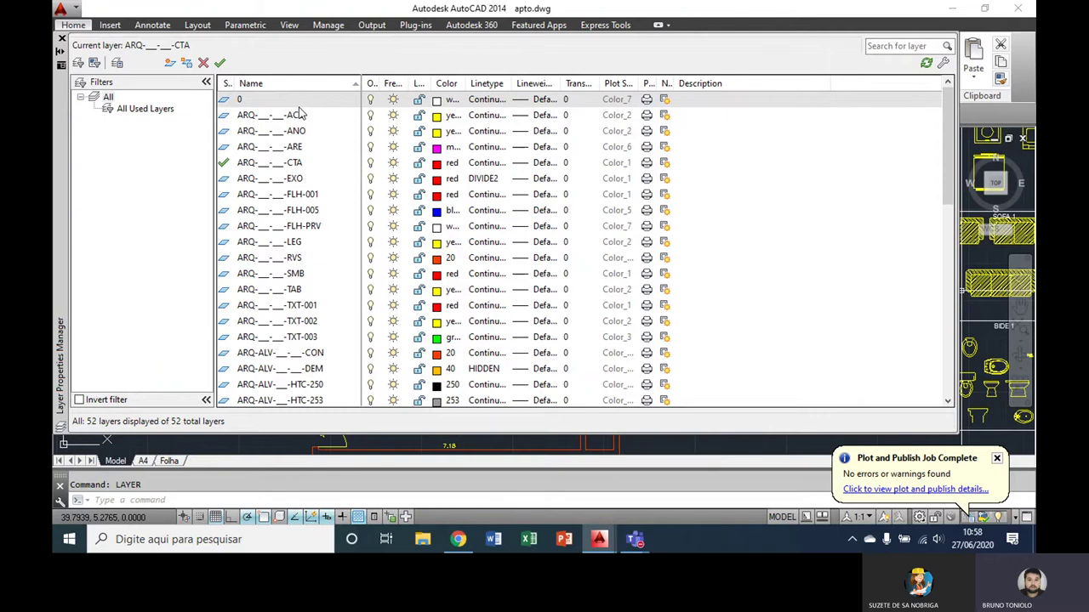
click(61, 40)
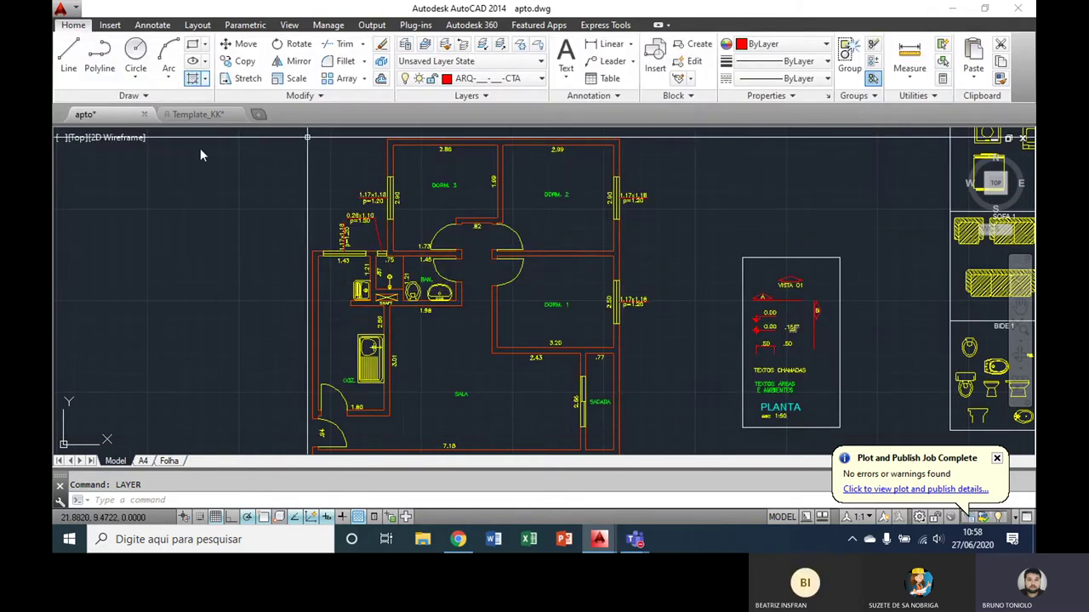
- Switch to the A4 layout and start a plot using acad.ctb and ISO A4 paper
click(166, 460)
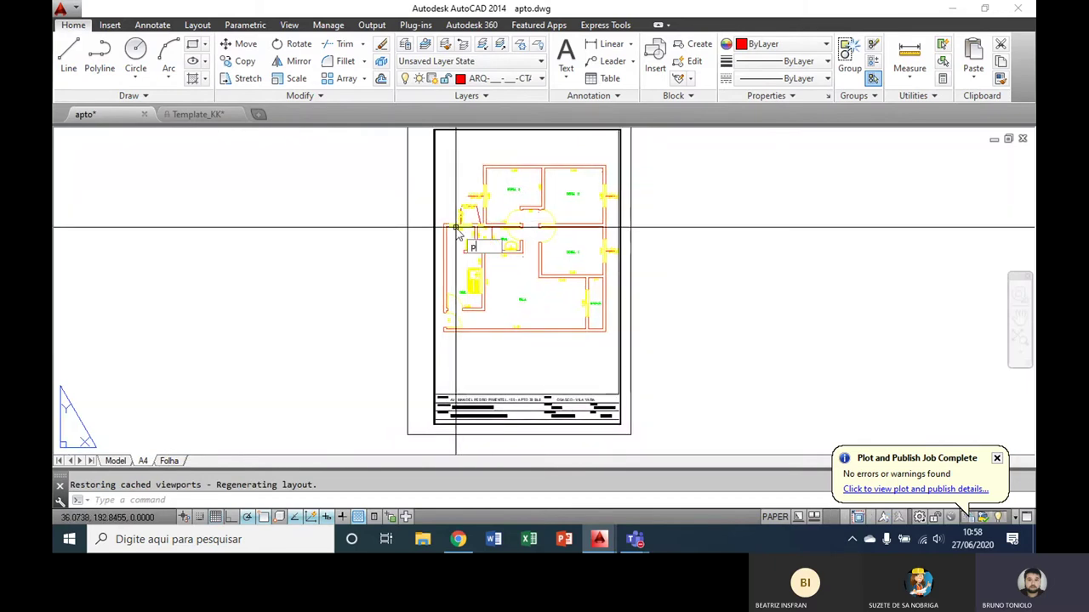
text(LOT)
key(Return)
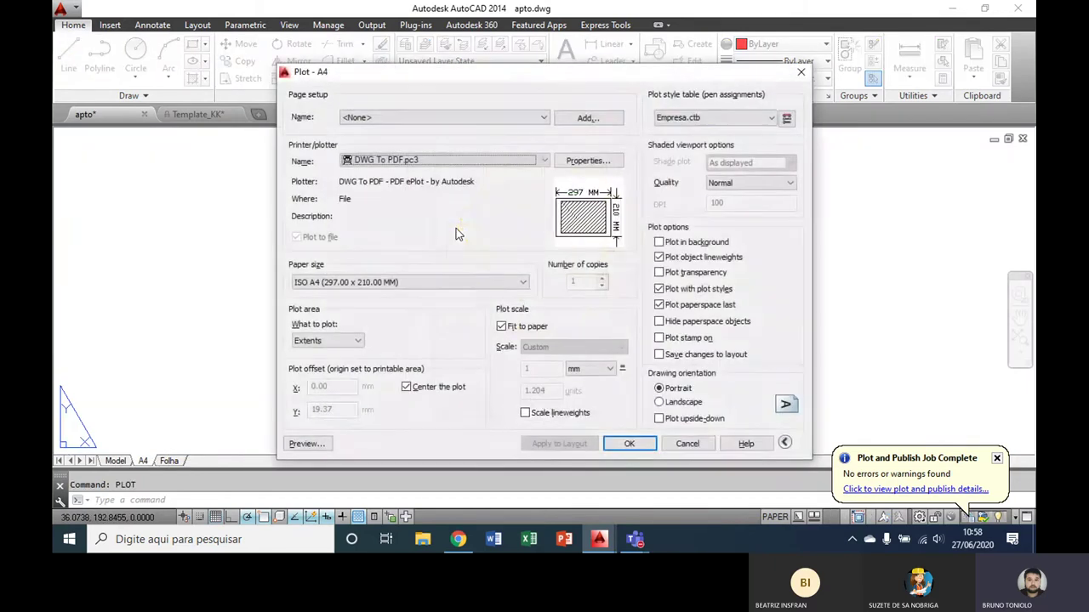
click(672, 119)
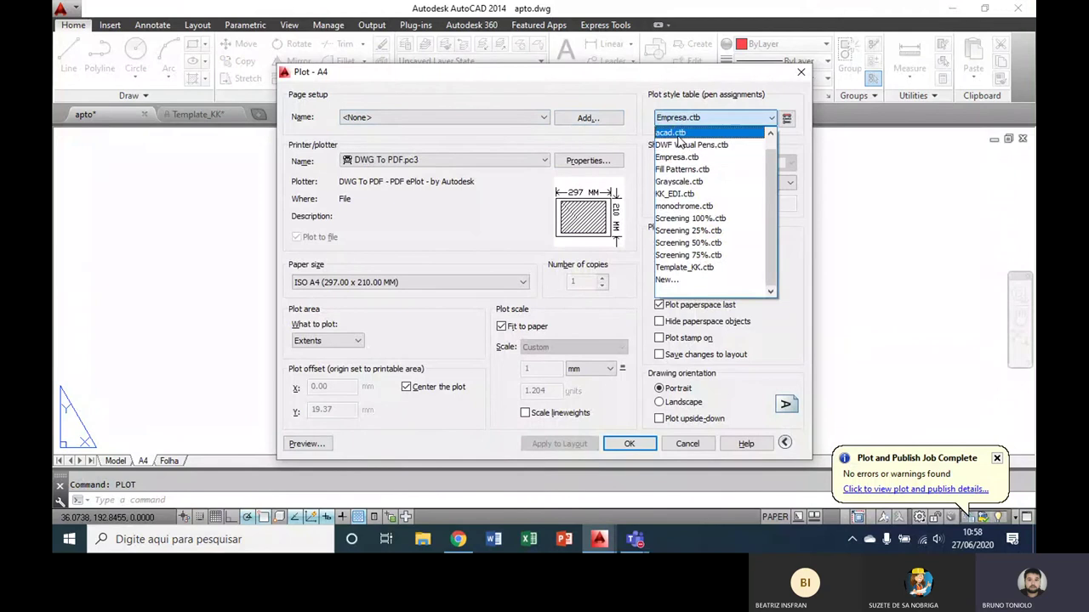
click(677, 134)
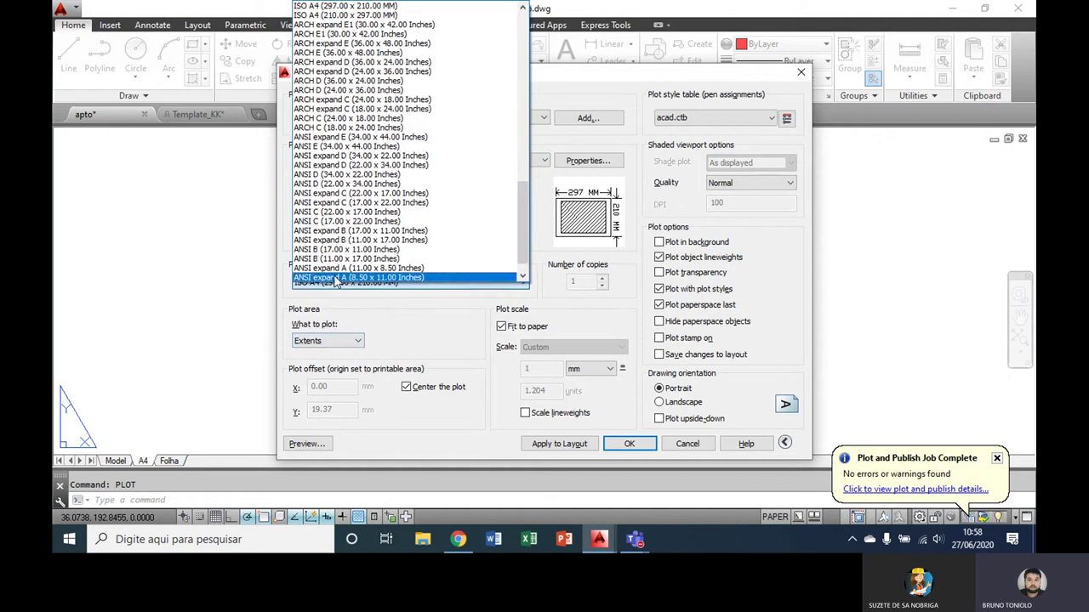
scroll(408, 195, up, 3)
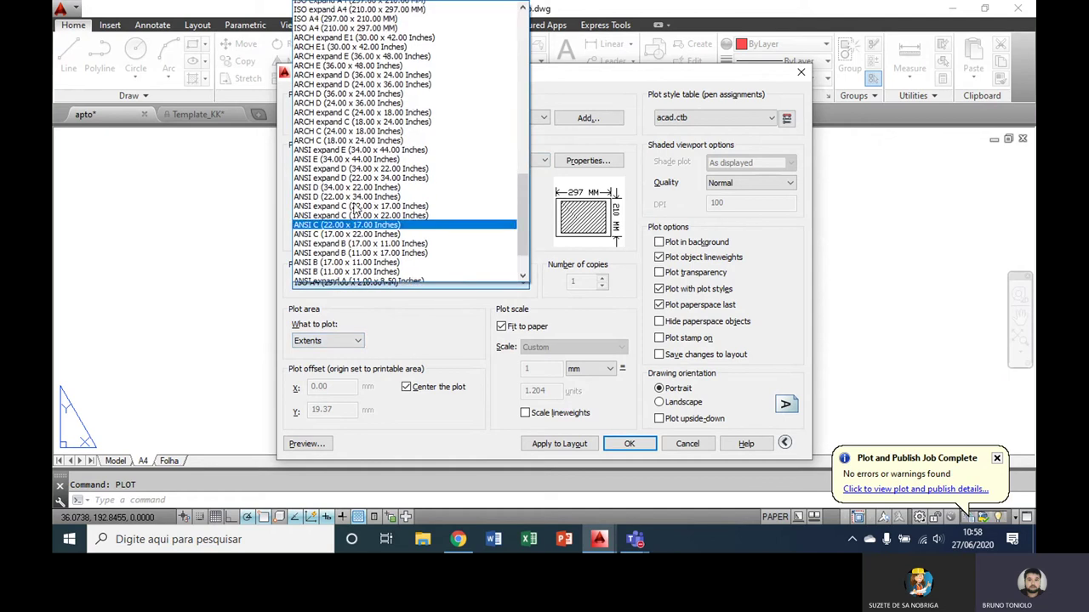
click(416, 320)
- Preview the A4 sheet plot, inspecting the floor plan and title block
click(306, 443)
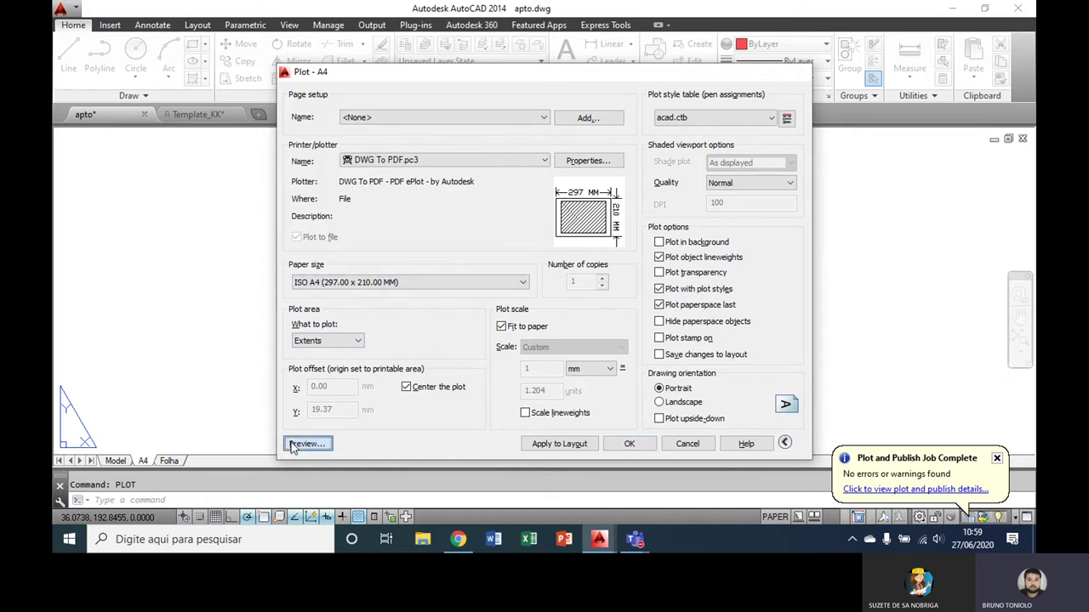
scroll(520, 248, up, 5)
scroll(476, 253, down, 5)
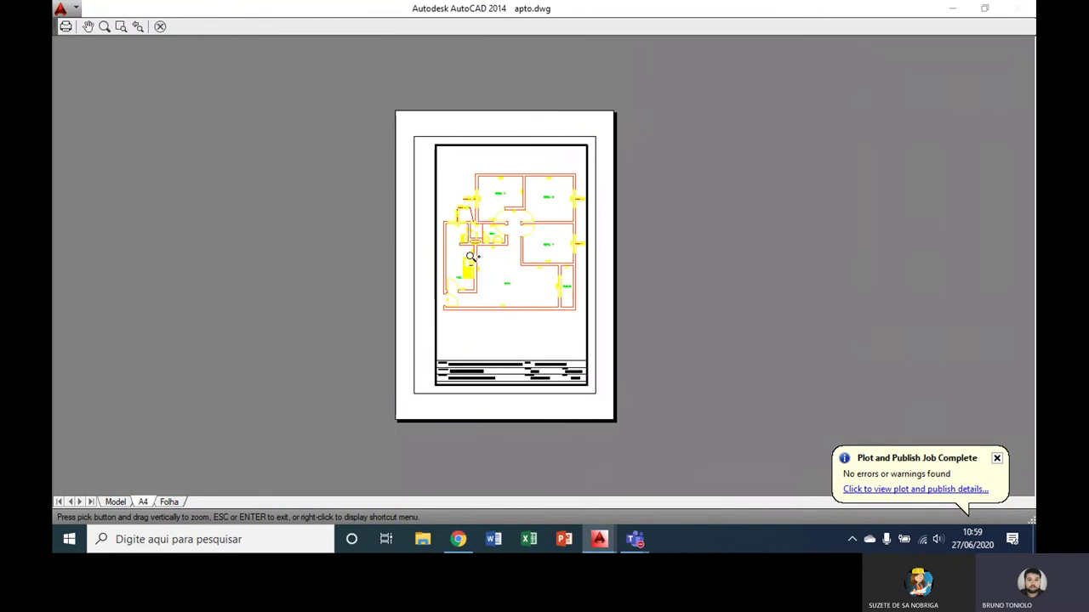
scroll(501, 244, up, 1)
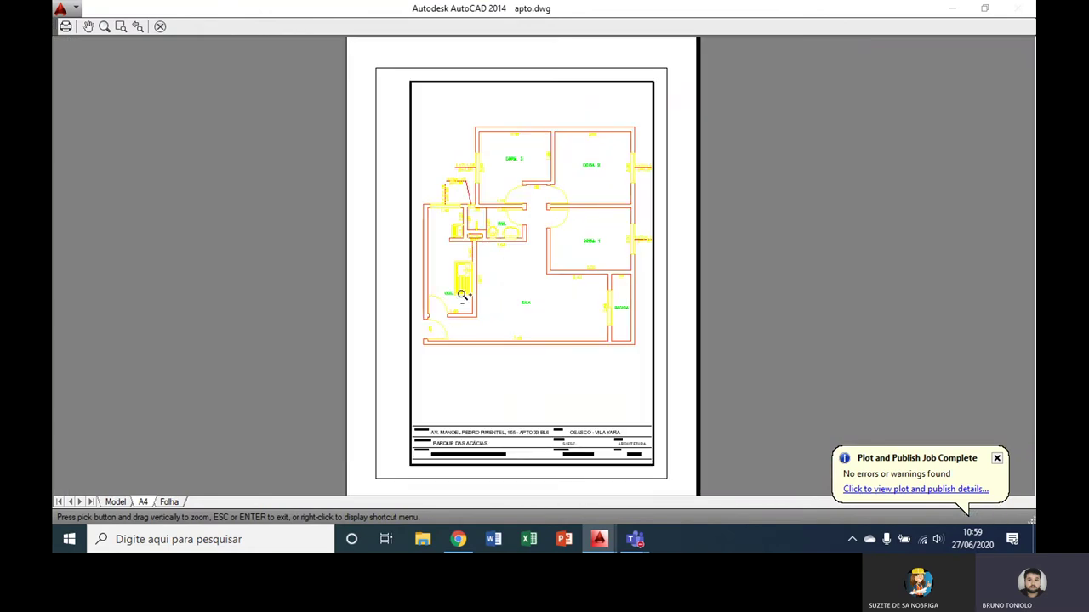
scroll(498, 230, up, 3)
scroll(510, 234, up, 3)
scroll(477, 260, down, 2)
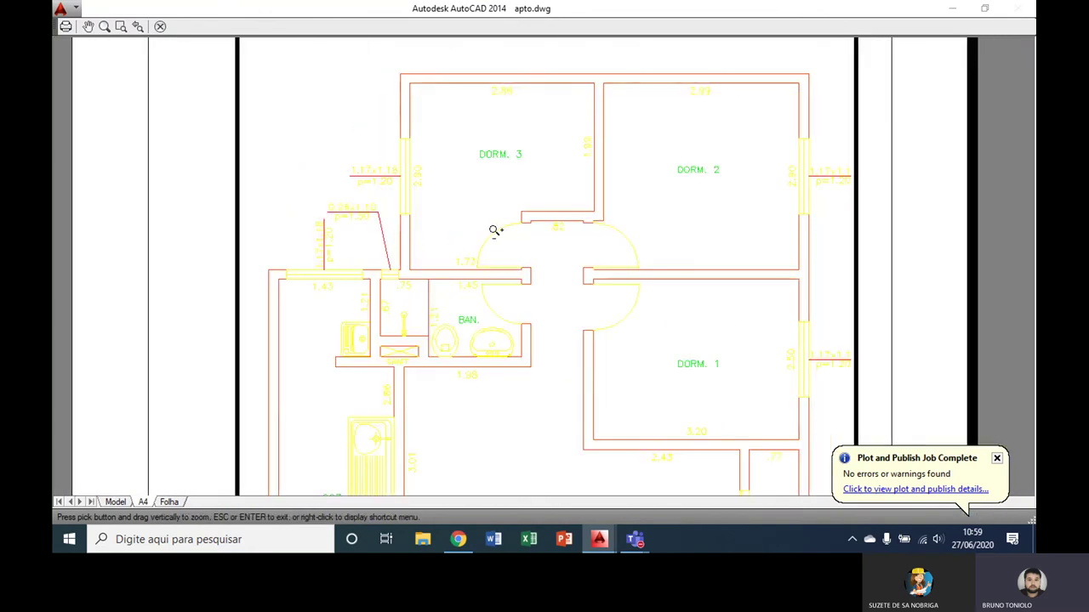
scroll(452, 250, down, 3)
scroll(438, 281, down, 2)
scroll(427, 329, down, 1)
scroll(380, 414, up, 3)
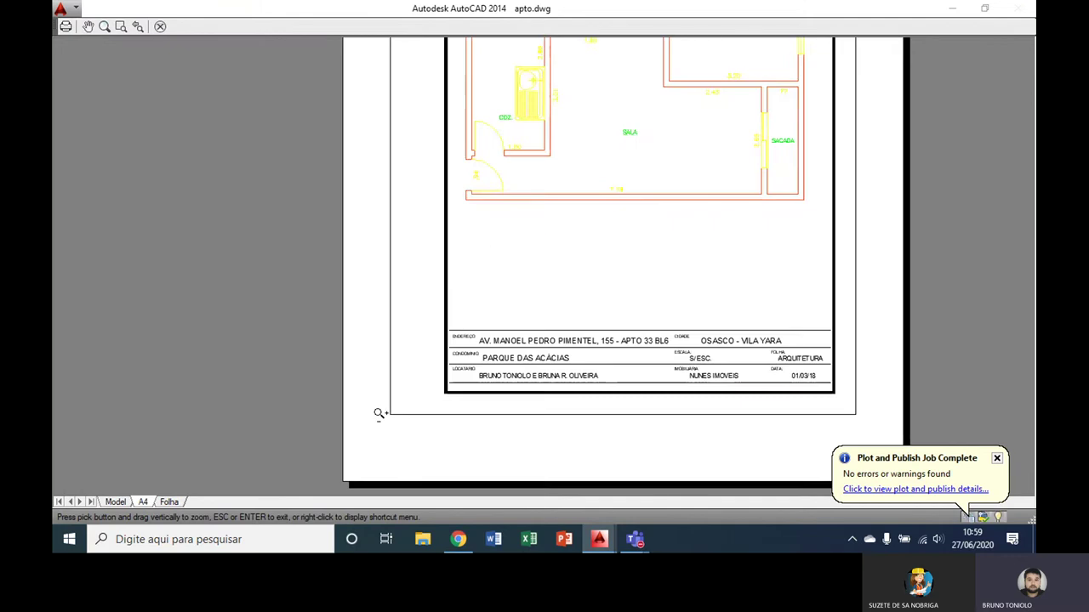
scroll(379, 414, up, 2)
mouse_move(590, 369)
middle_down()
mouse_move(456, 335)
mouse_move(576, 328)
middle_up()
scroll(569, 255, down, 1)
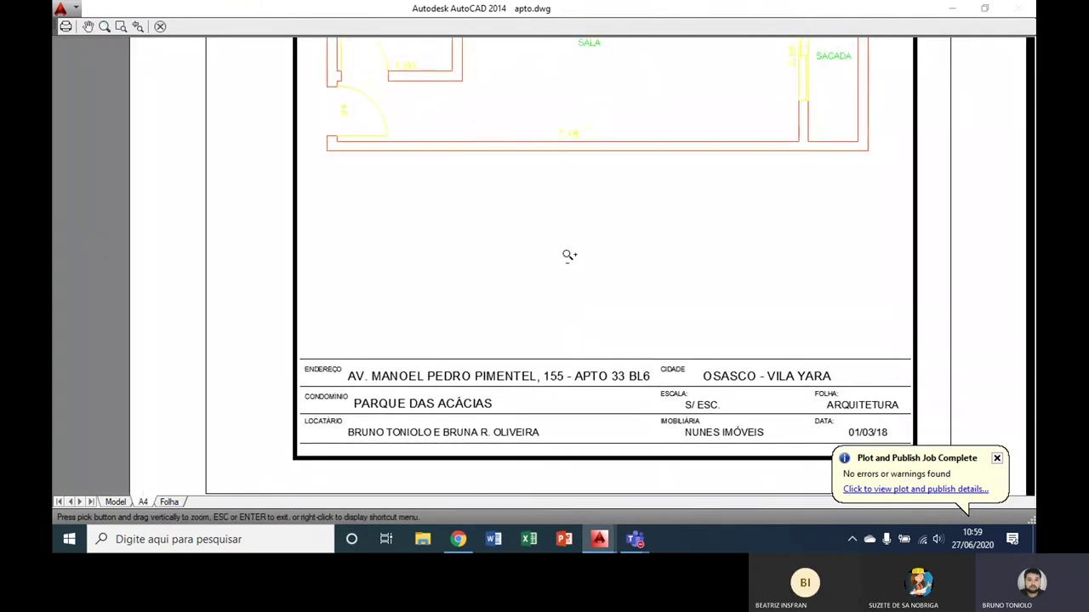
mouse_move(569, 255)
middle_down()
mouse_move(564, 230)
mouse_move(536, 219)
mouse_move(528, 245)
mouse_move(461, 236)
middle_up()
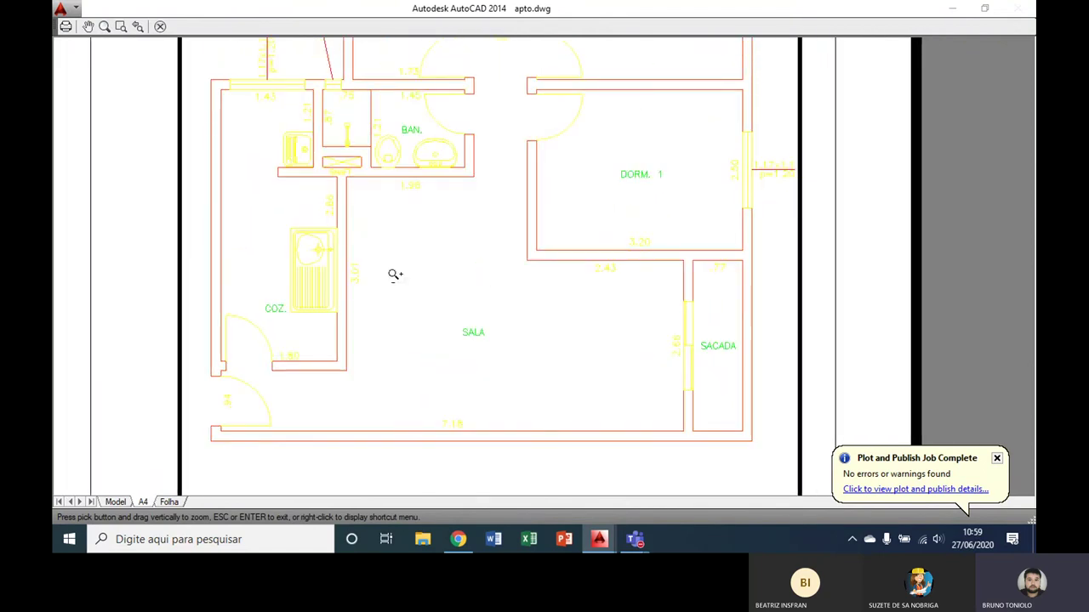
- Plot the layout to a PDF file named Projeto Errado
click(66, 28)
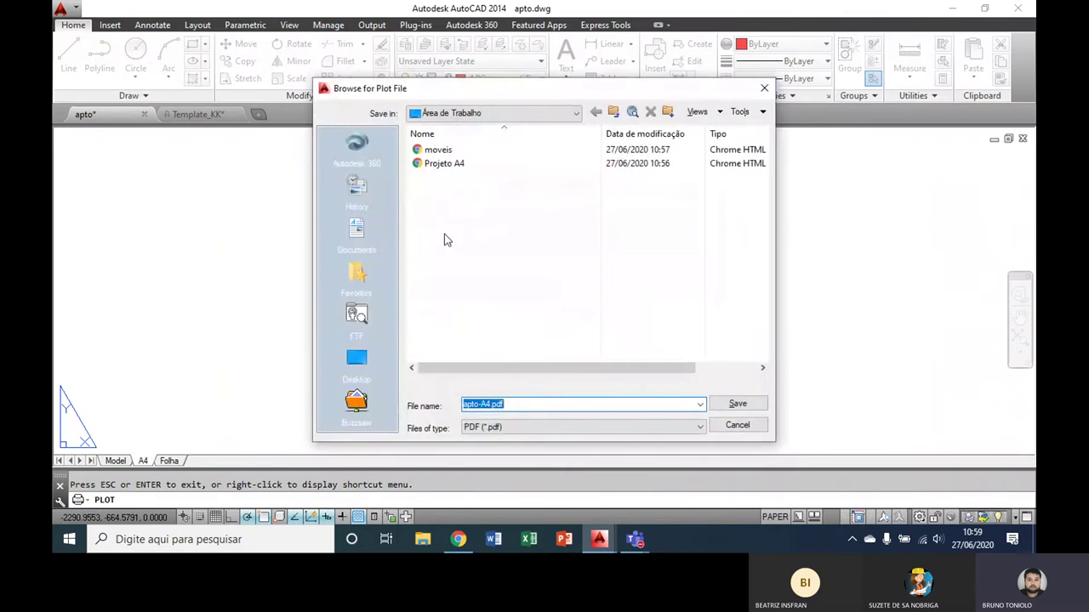
click(444, 163)
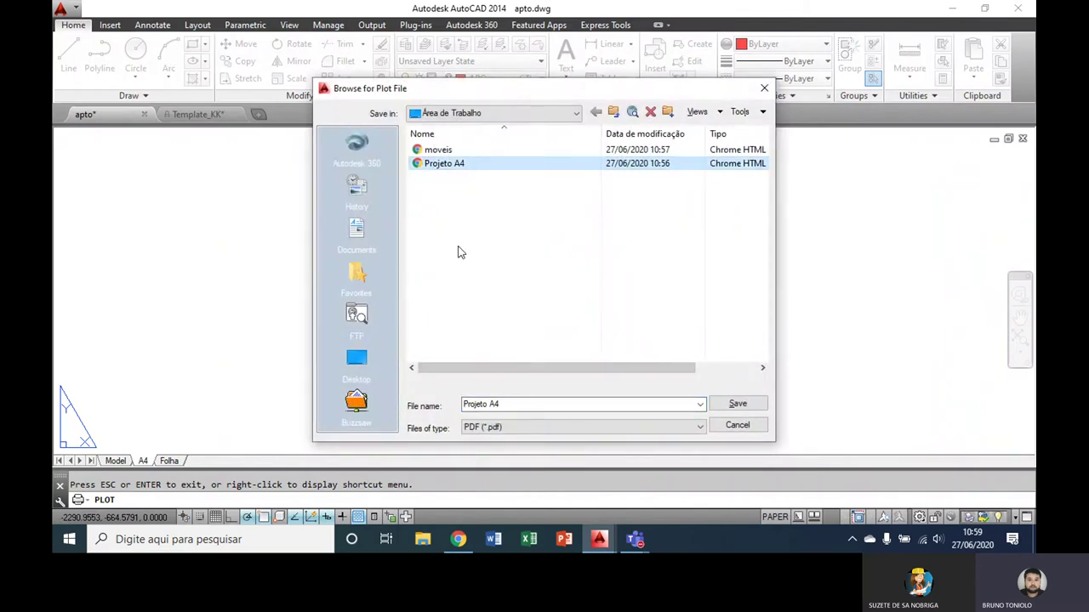
double_click(524, 404)
text(Projeto)
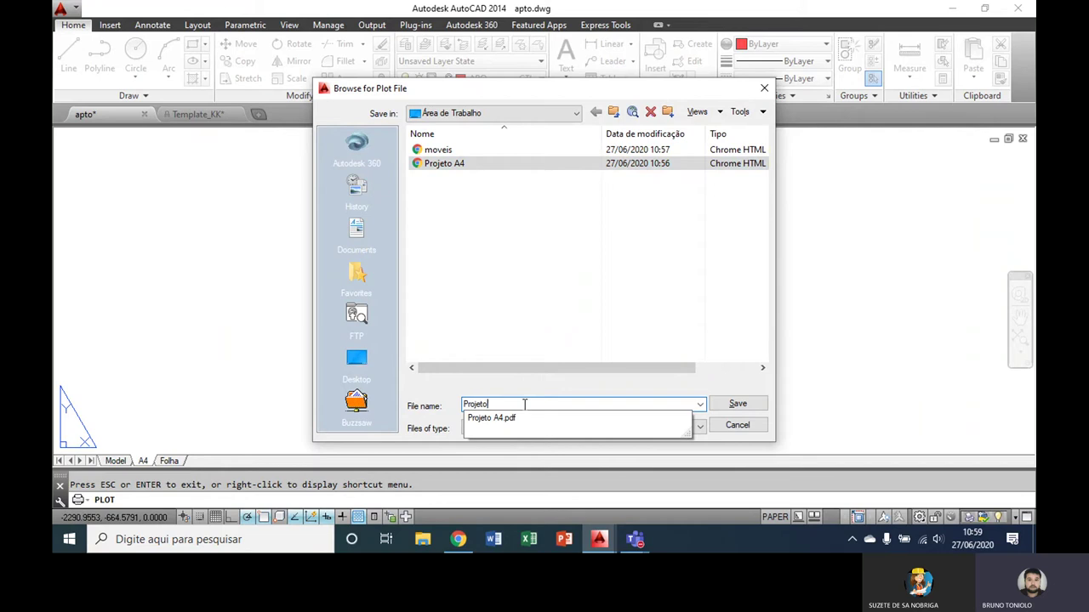
text( Errado)
key(Return)
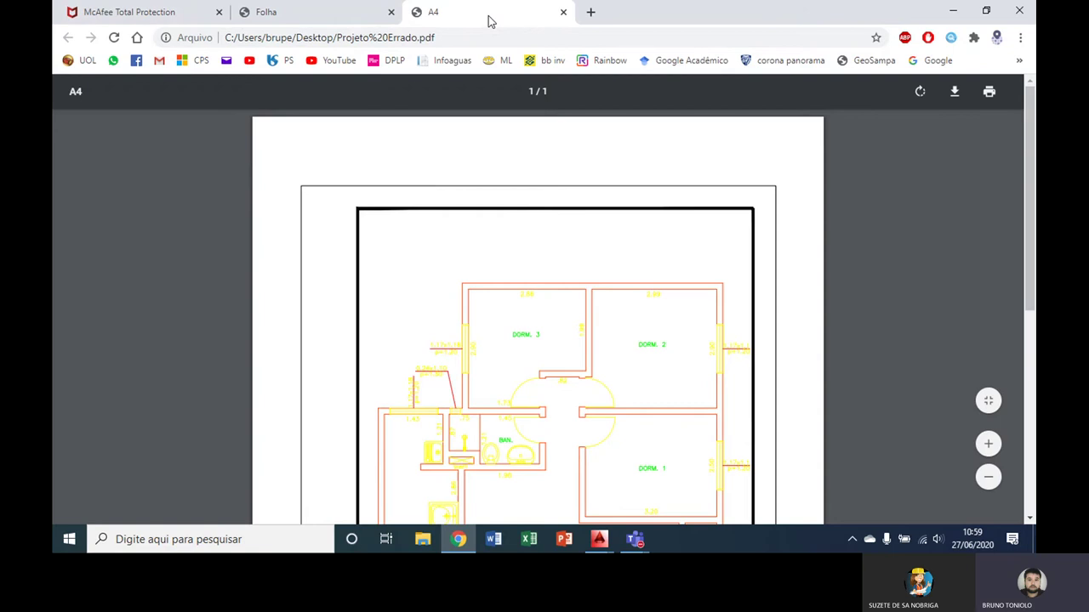
- Arrange the Folha and A4 PDFs side by side in Chrome, each fitted to a whole page
drag(492, 15, 1034, 170)
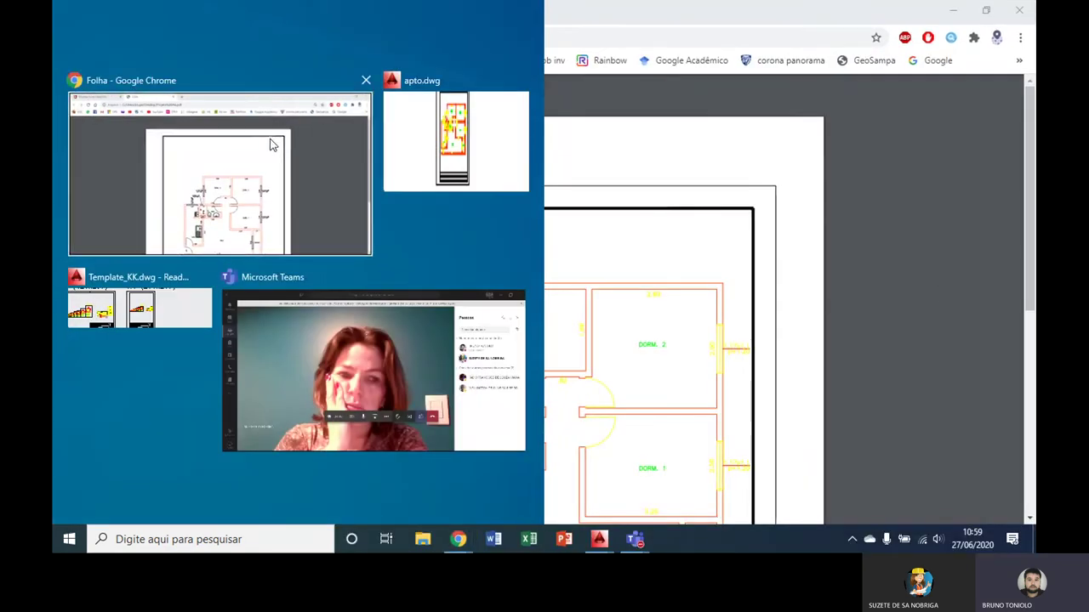
click(270, 144)
click(634, 173)
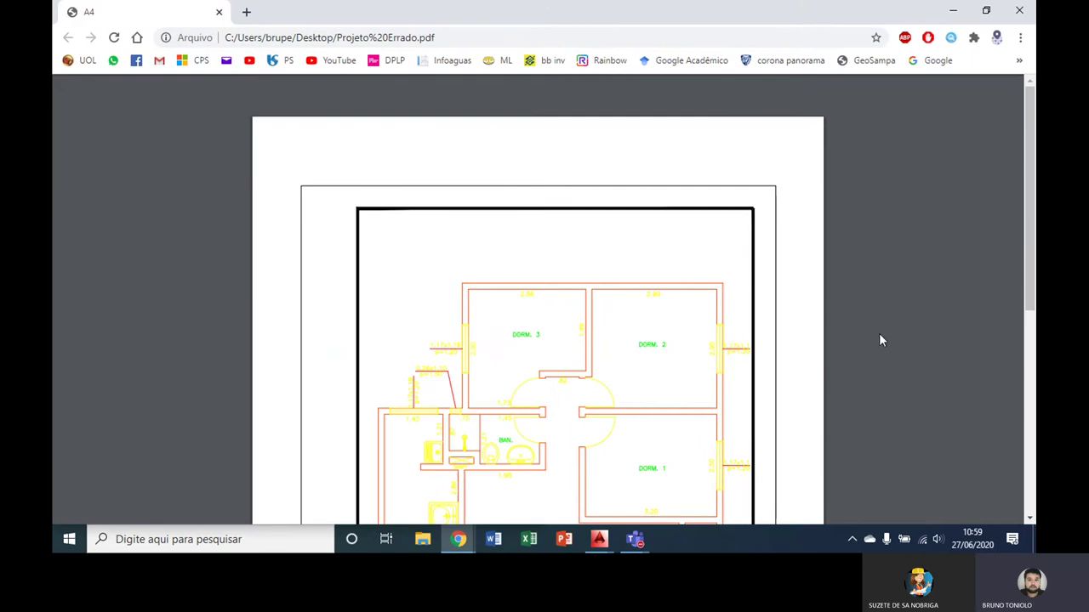
double_click(618, 10)
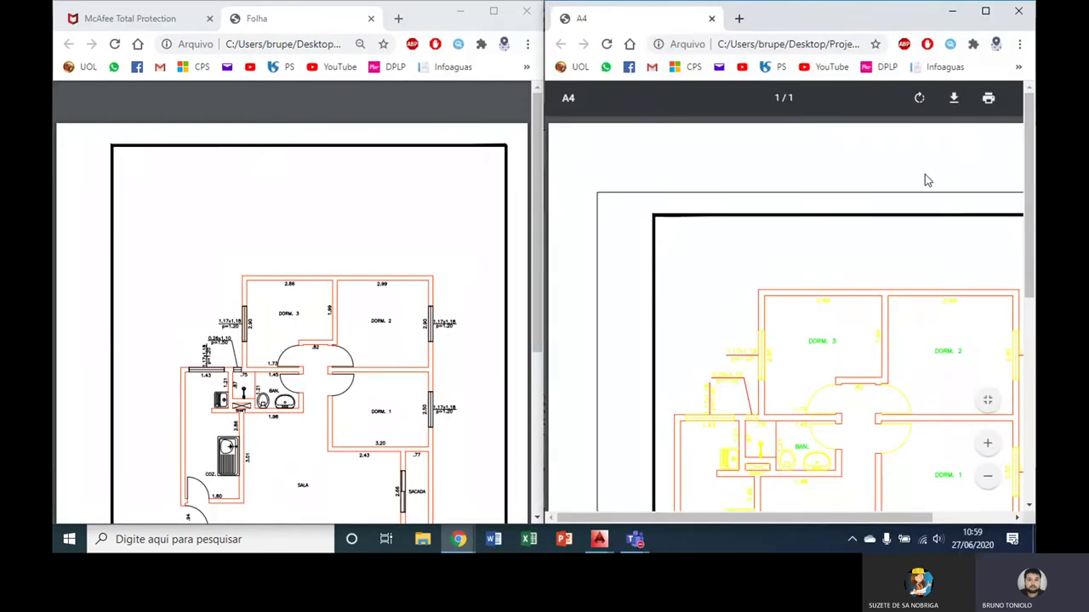
click(988, 405)
scroll(398, 368, down, 3)
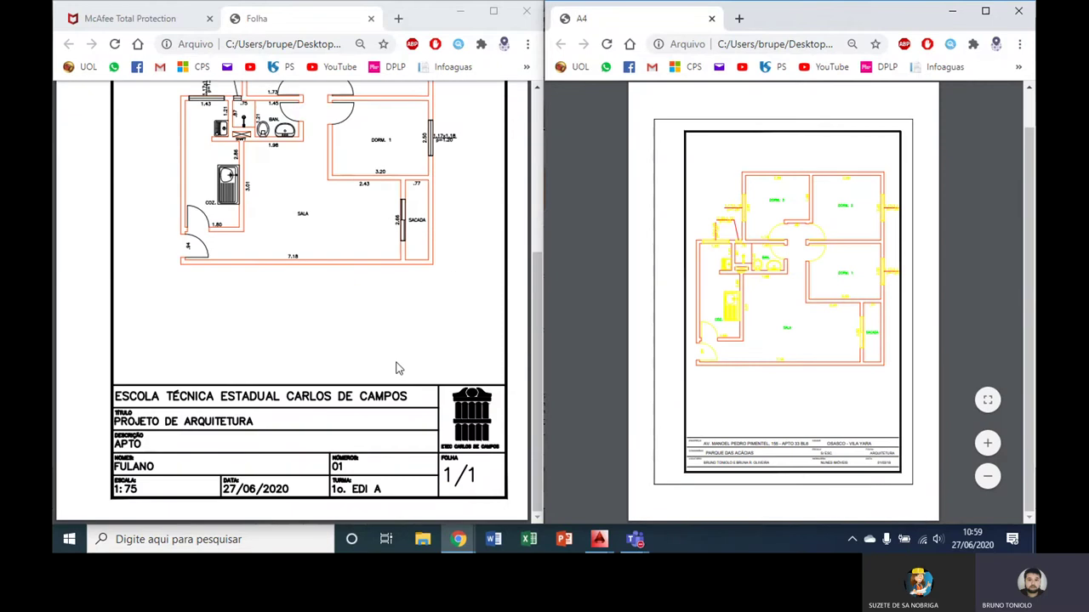
click(495, 400)
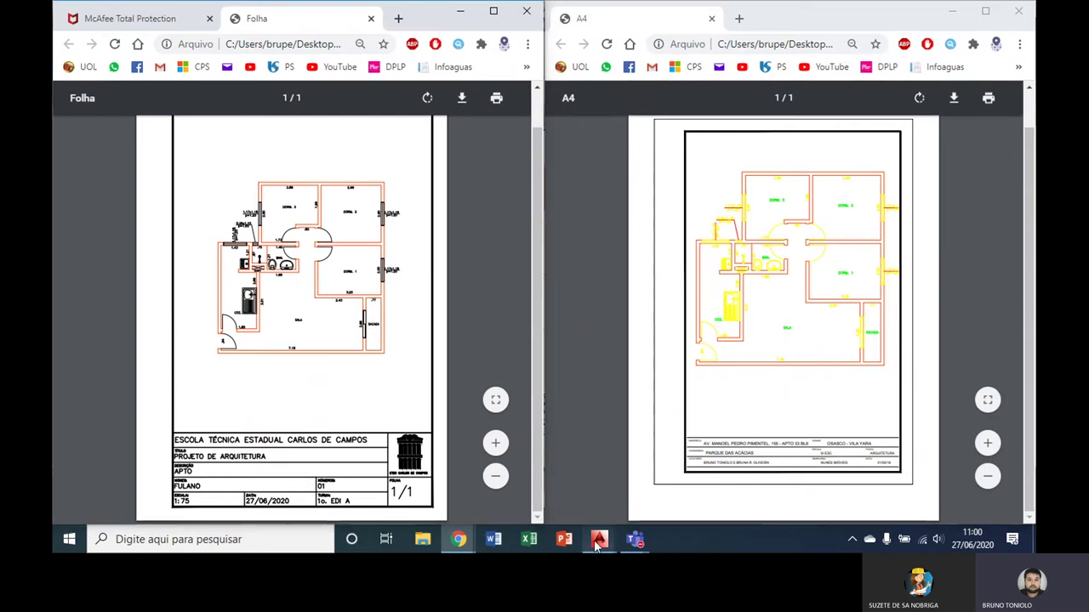
- Back in AutoCAD, open the Plot dialog for the A4 layout with P
mouse_move(599, 540)
click(518, 493)
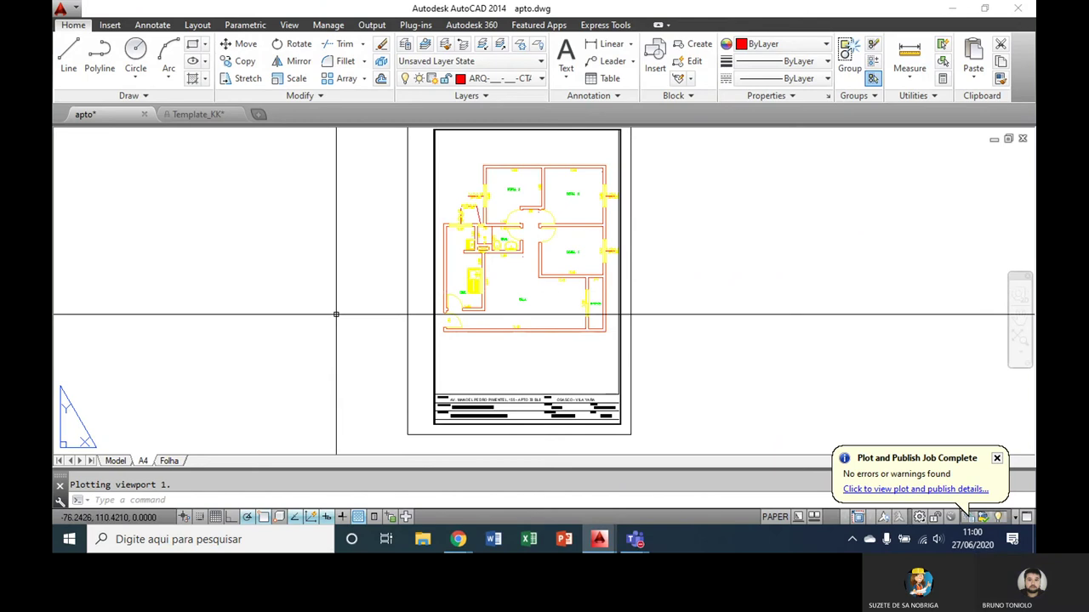
text(p)
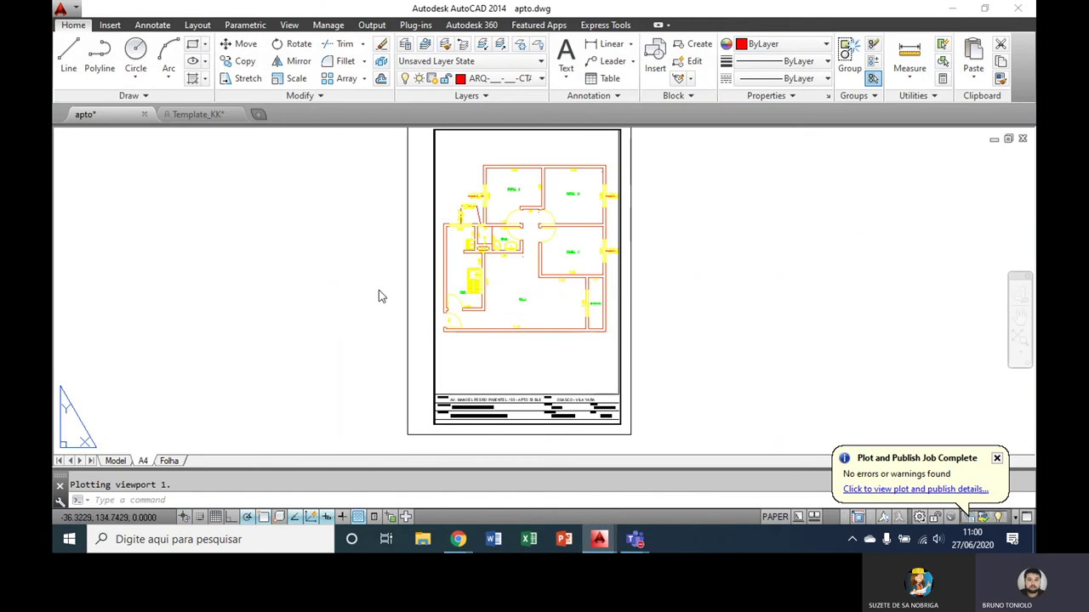
key(Return)
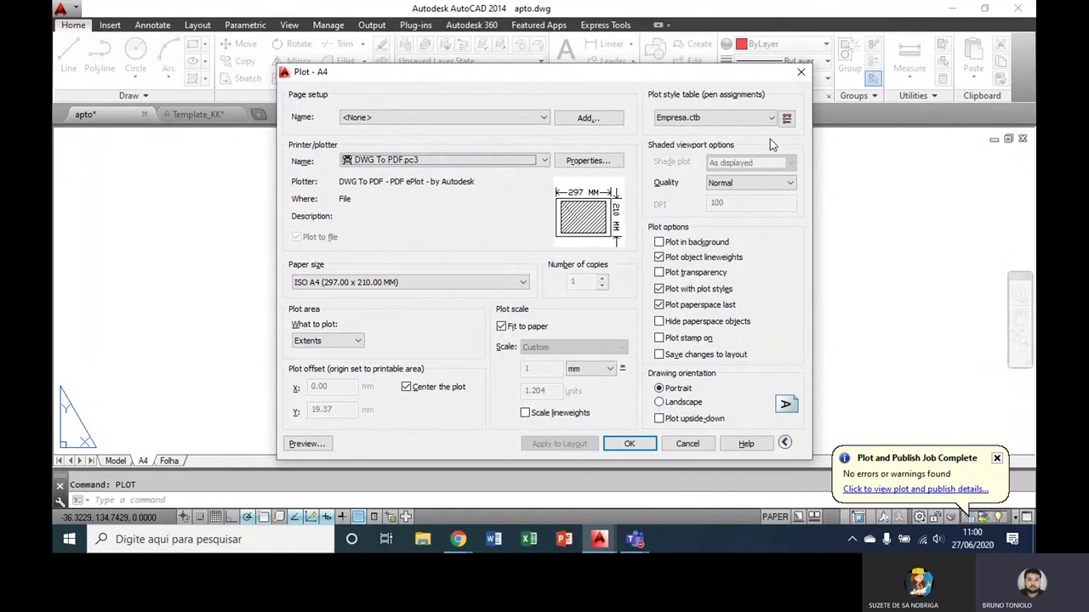
- Edit acad.ctb from the Plot dialog and save it as a new table named empresa2.ctb
click(750, 121)
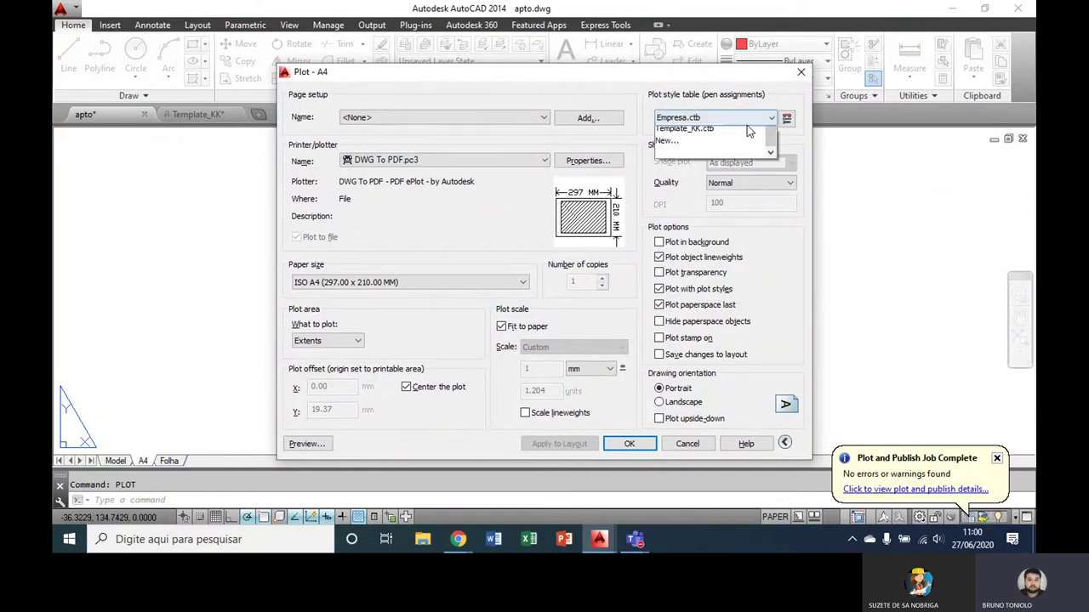
click(748, 129)
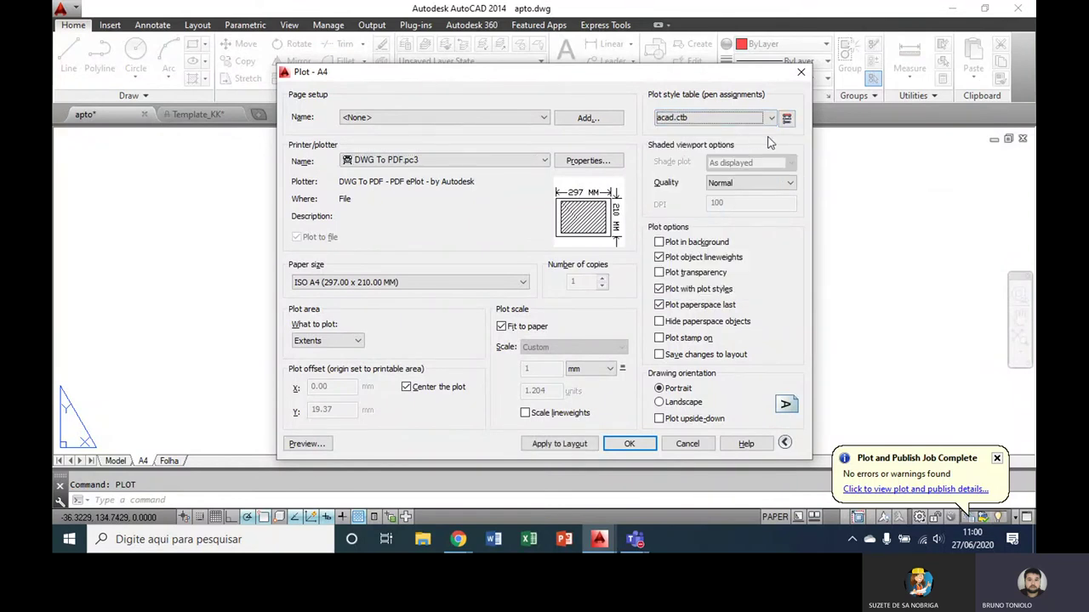
click(786, 119)
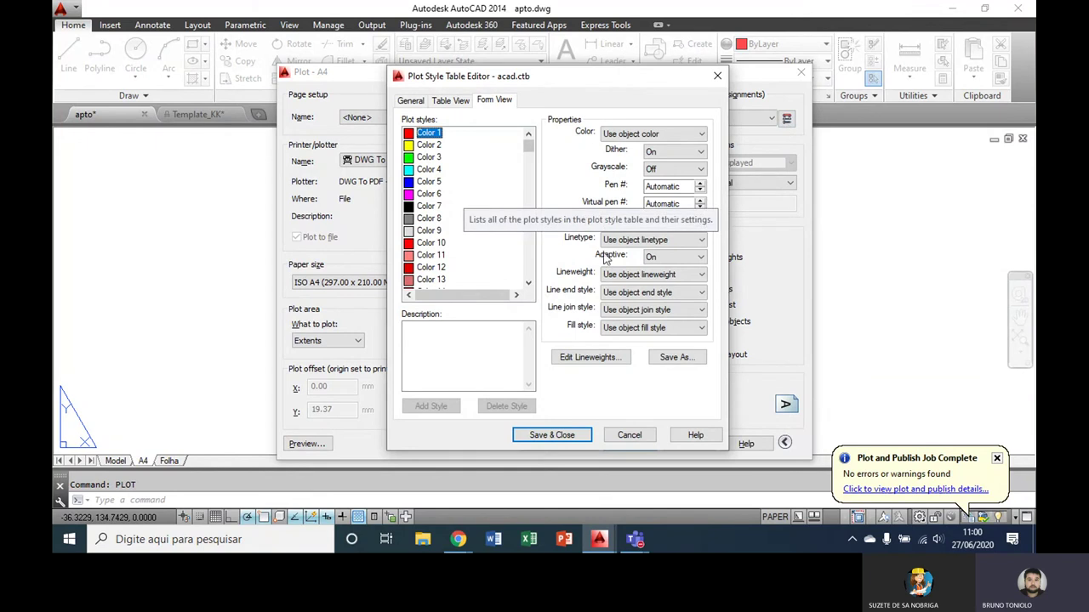
click(679, 358)
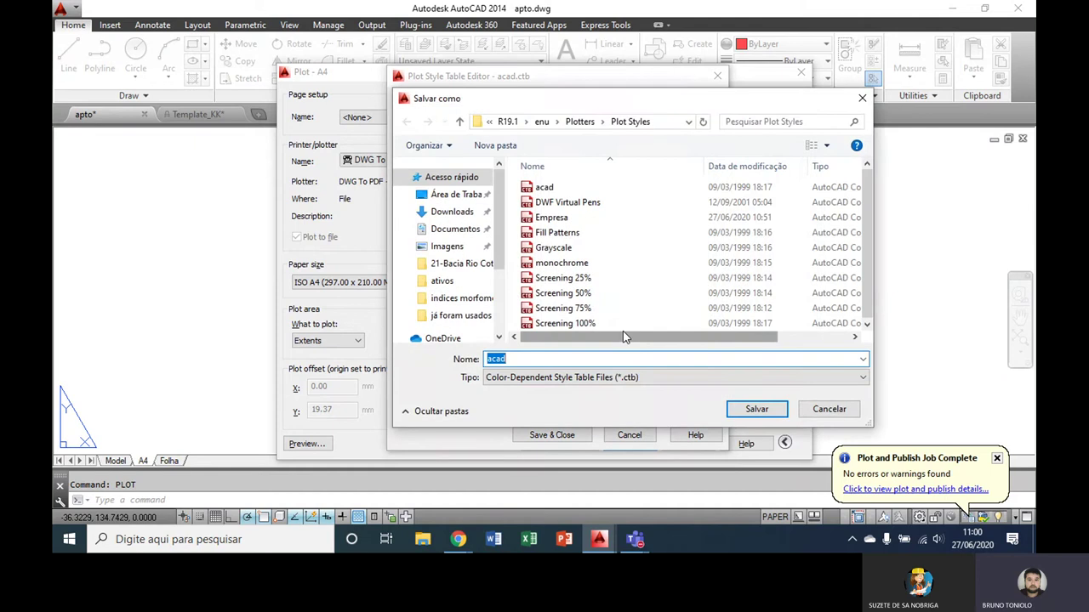
text(em)
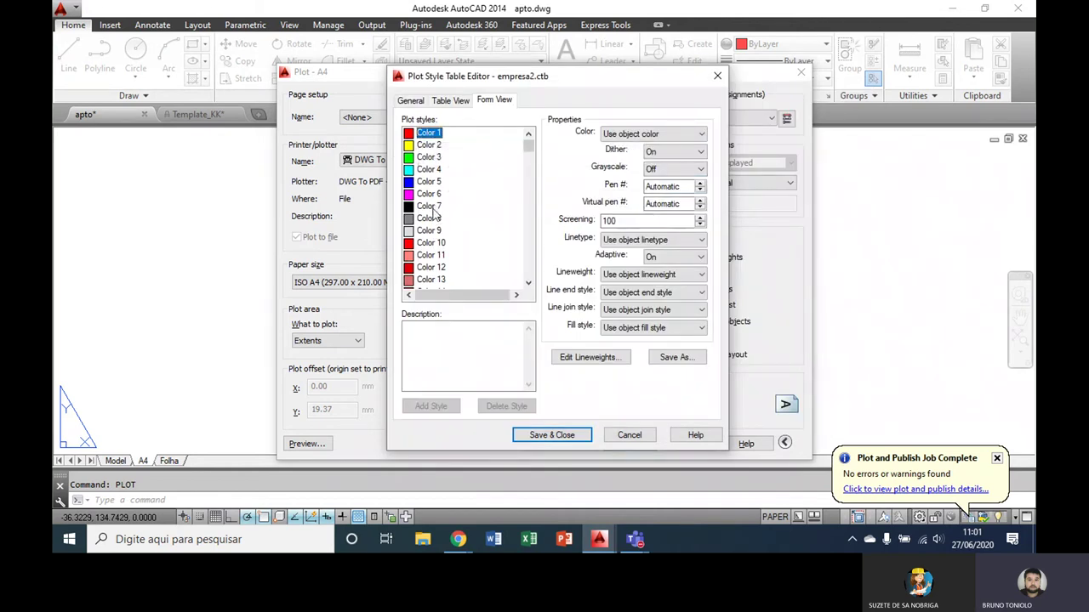
- Make all plot styles Color 1 to Color 255 plot in Black with 0.30 mm lineweight
shift+click(430, 206)
click(650, 135)
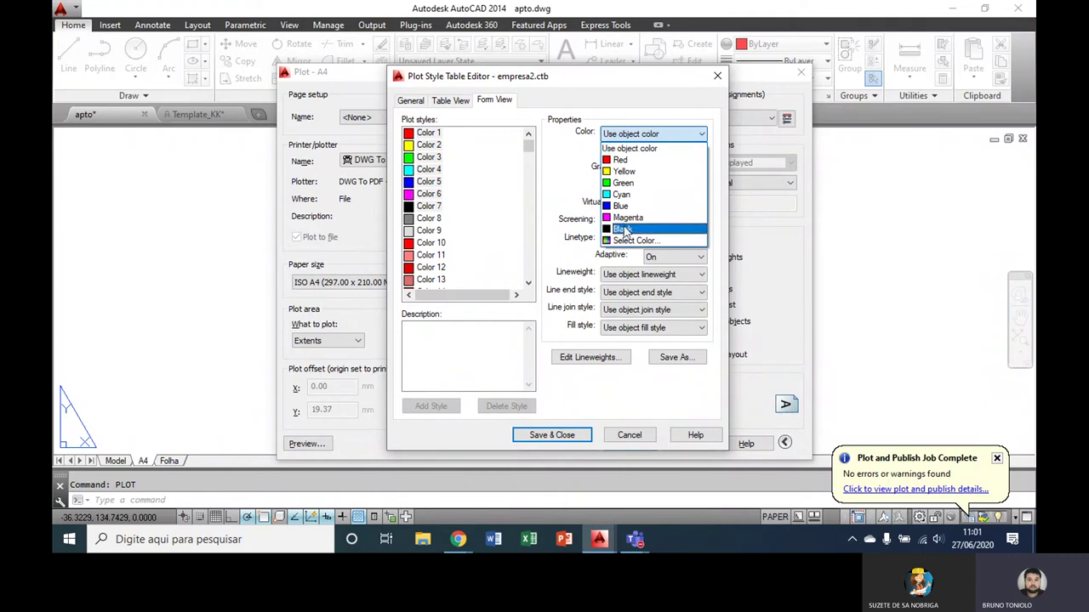
click(623, 230)
drag(528, 152, 526, 283)
shift+click(433, 279)
click(652, 133)
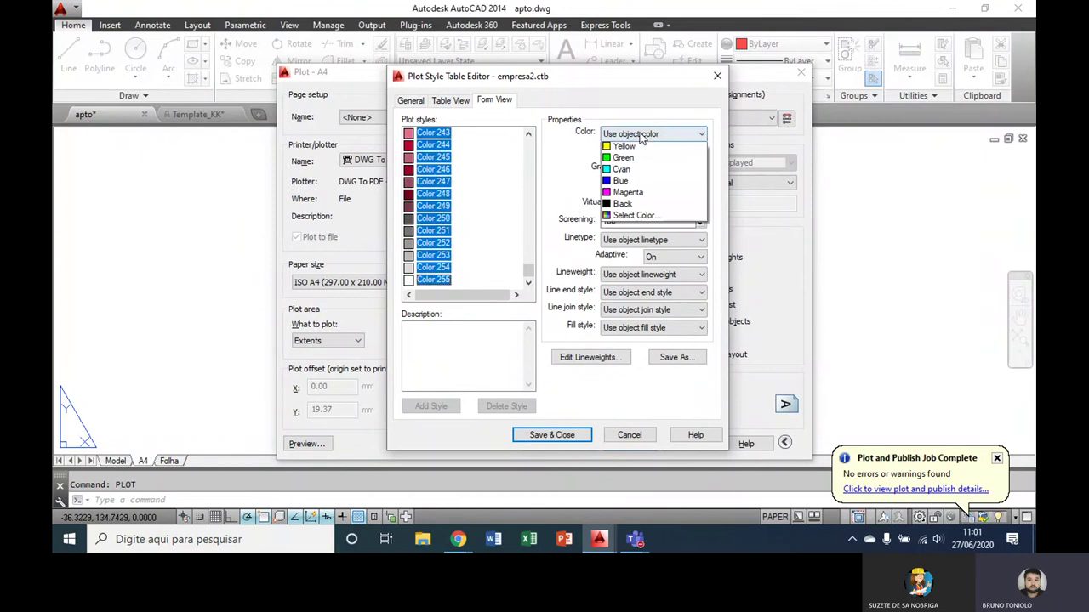
click(662, 136)
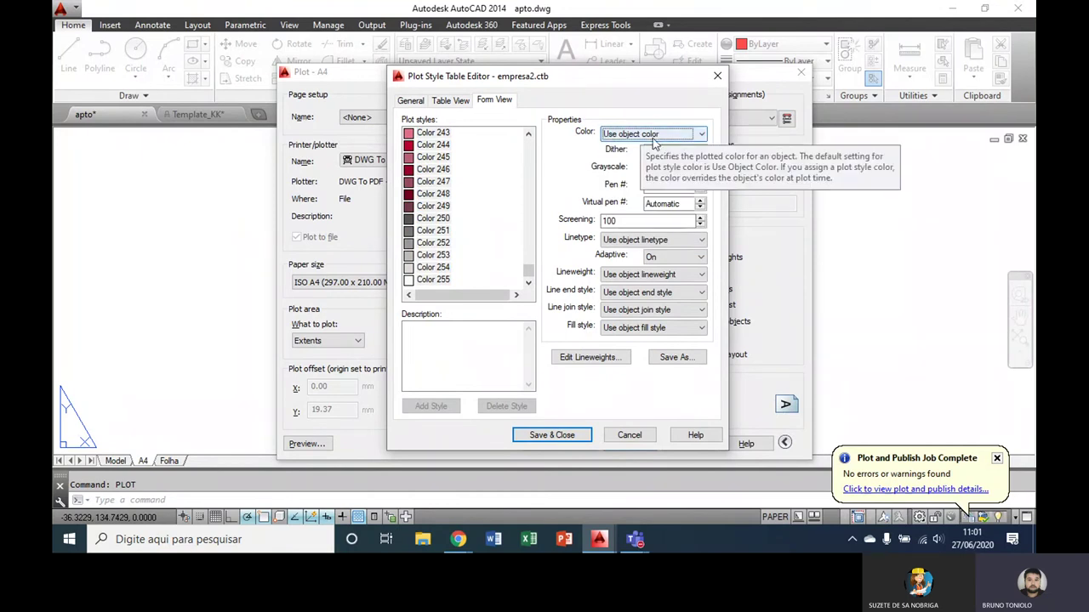
click(652, 274)
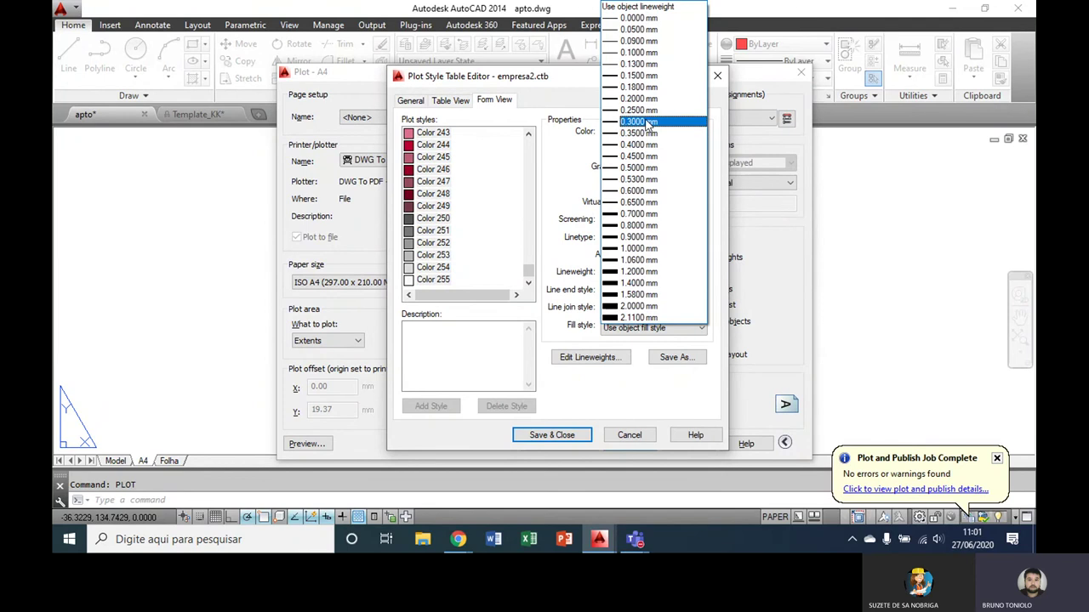
click(649, 123)
- Set Color 1 to 0.10 mm and Color 2 to 0.20 mm lineweight
drag(529, 271, 529, 140)
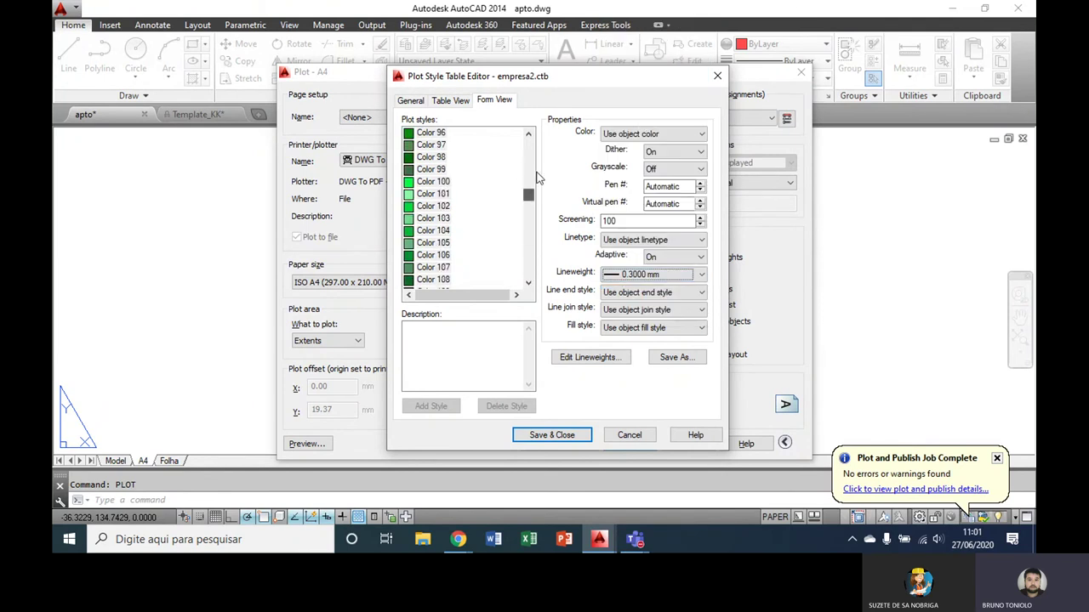
click(435, 134)
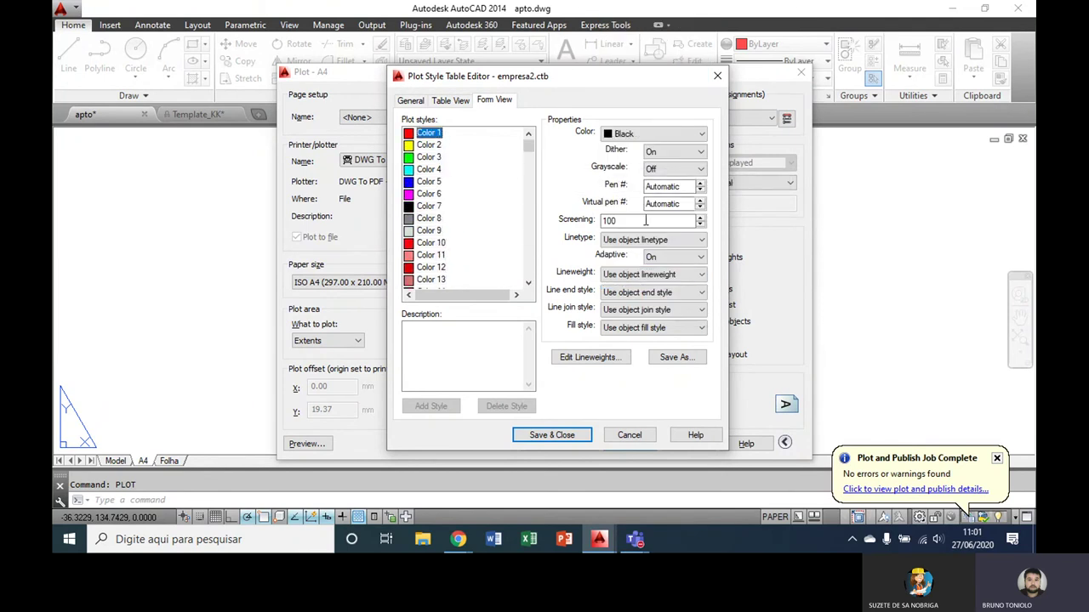
click(649, 274)
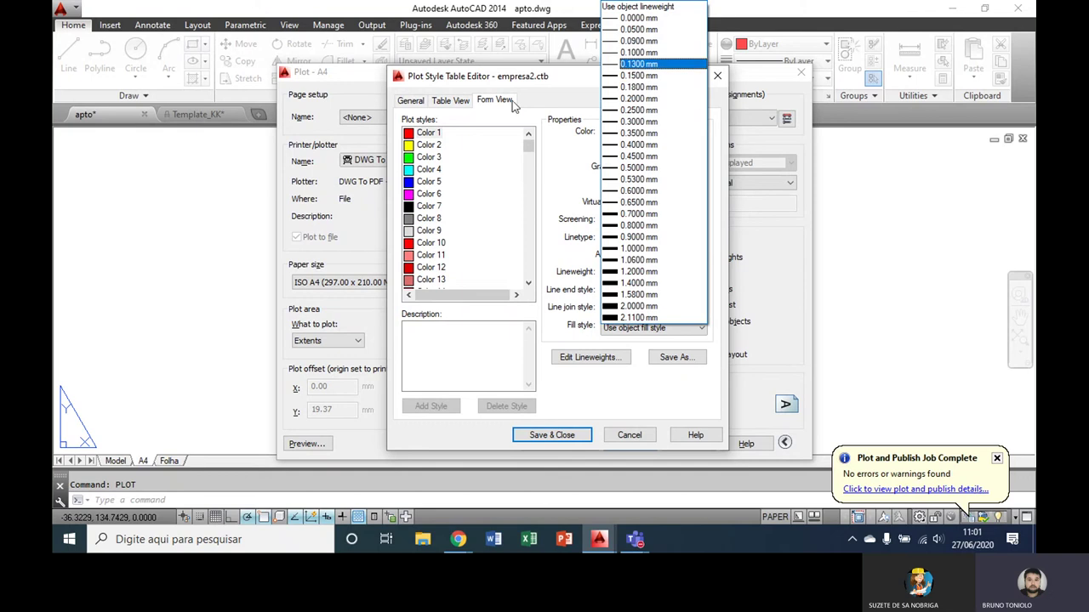
click(646, 65)
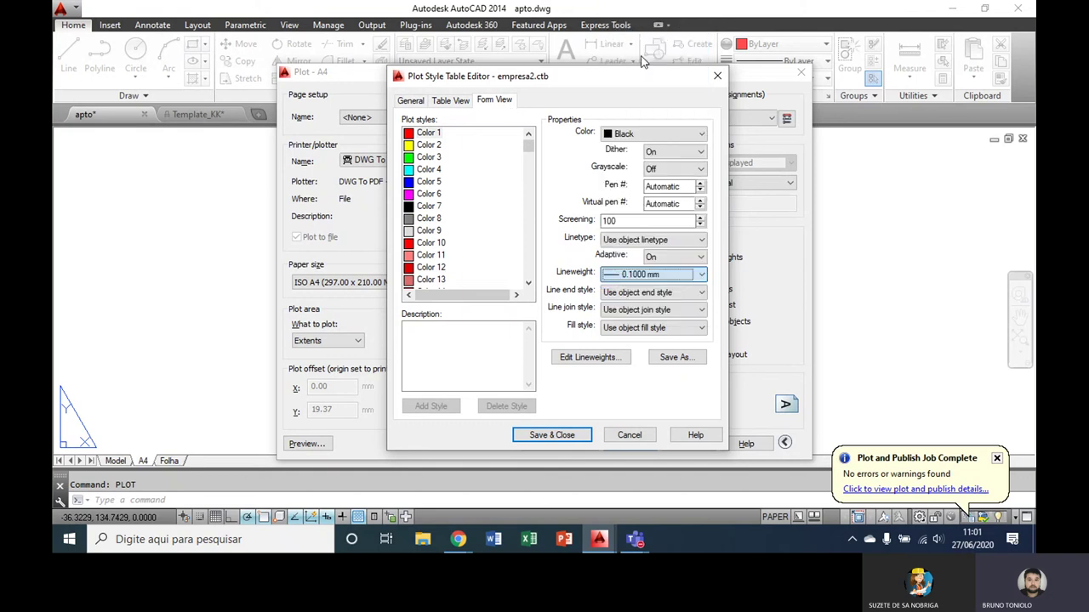
click(429, 144)
click(631, 274)
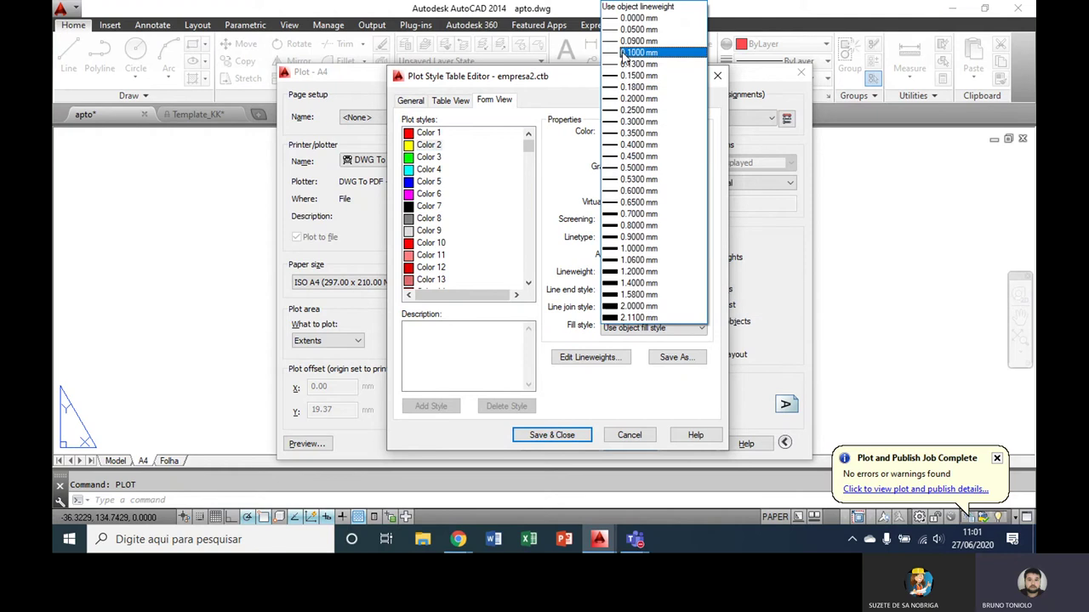
click(638, 99)
- Set Colors 3, 4 and 5 to 0.30, 0.40 and 0.45 mm lineweights
click(428, 157)
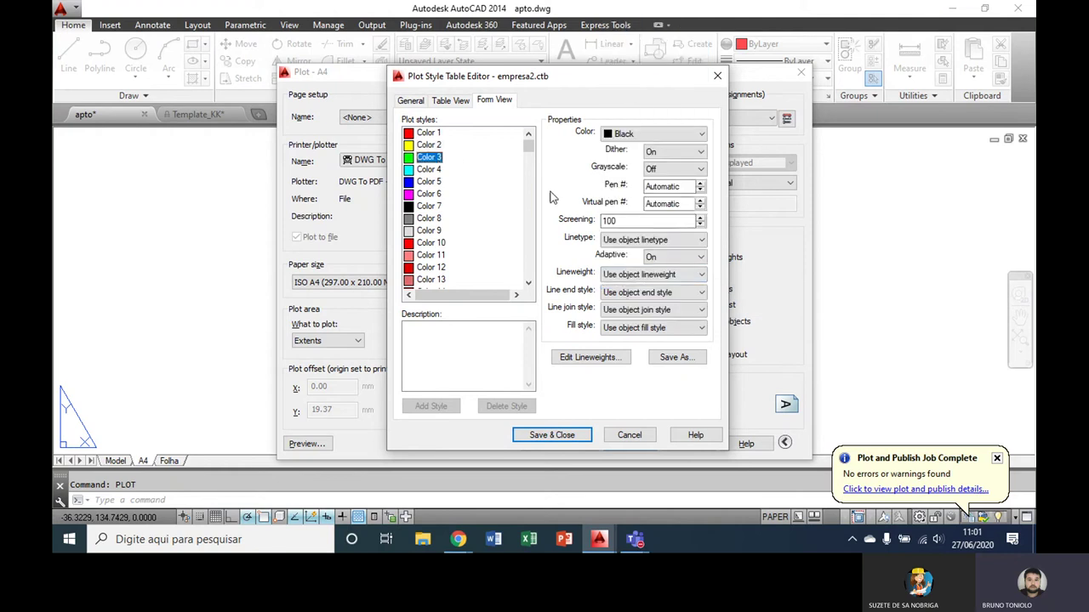
click(631, 274)
click(646, 122)
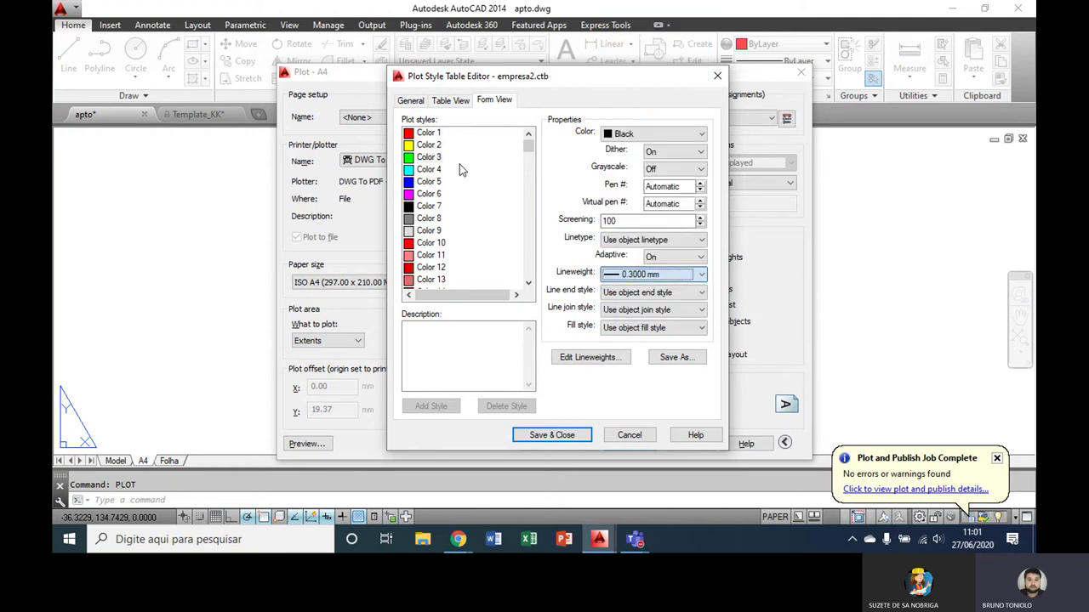
click(437, 174)
click(631, 273)
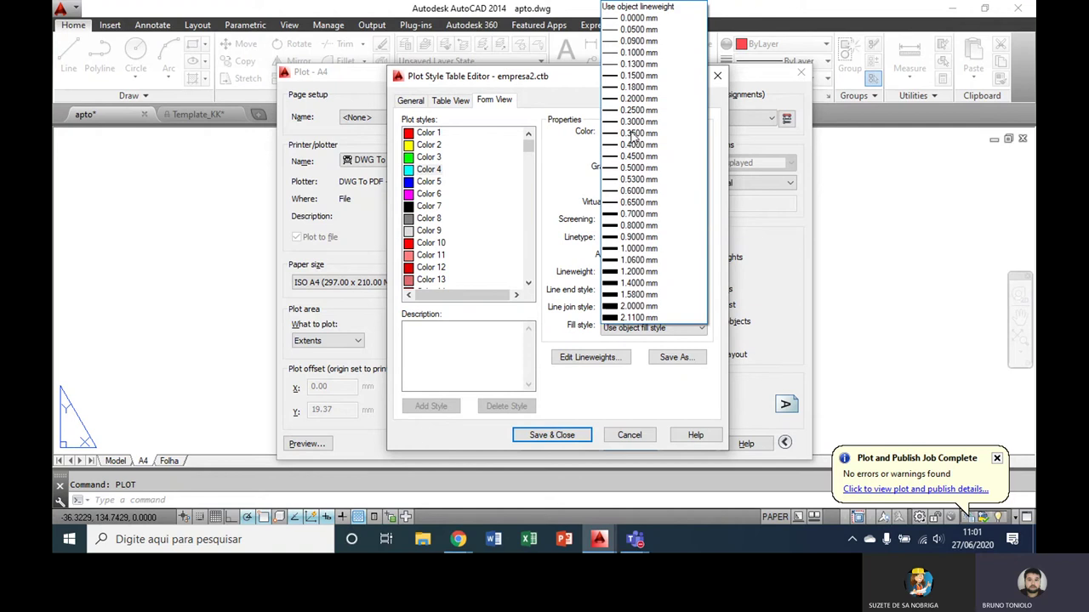
click(632, 147)
click(430, 181)
click(631, 274)
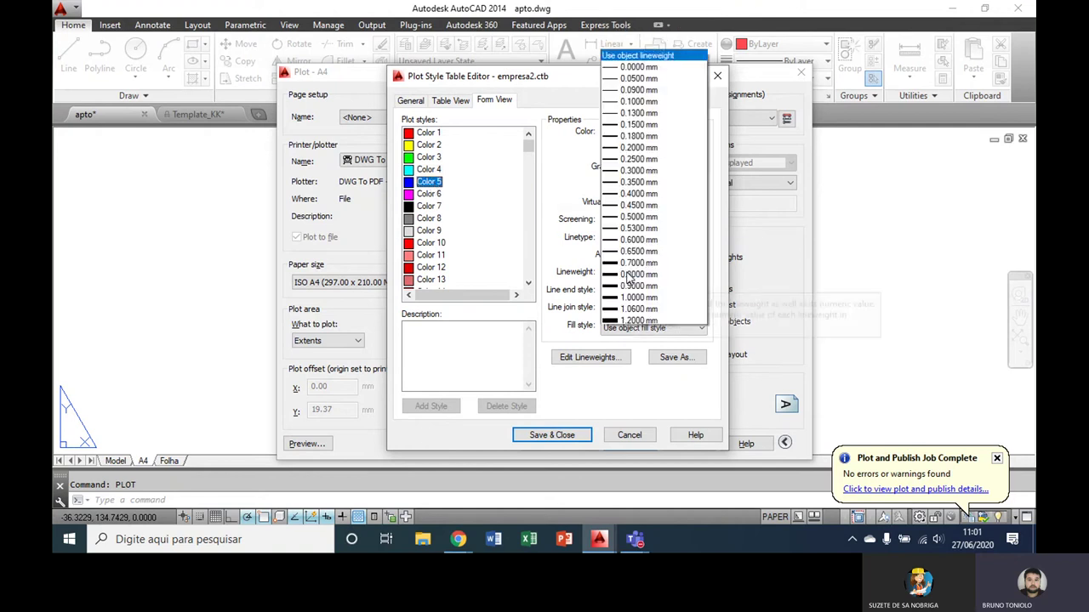
click(633, 156)
- Set Colors 6 and 7 to 0.60 and 0.70 mm, then save and close the table
click(428, 194)
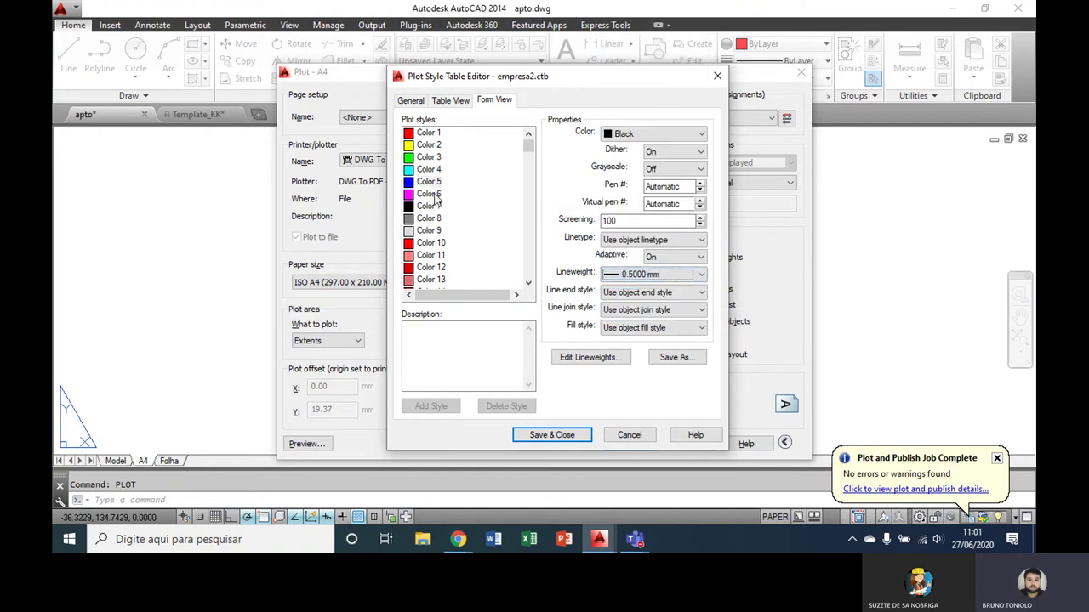
click(631, 274)
click(633, 191)
click(429, 206)
click(621, 274)
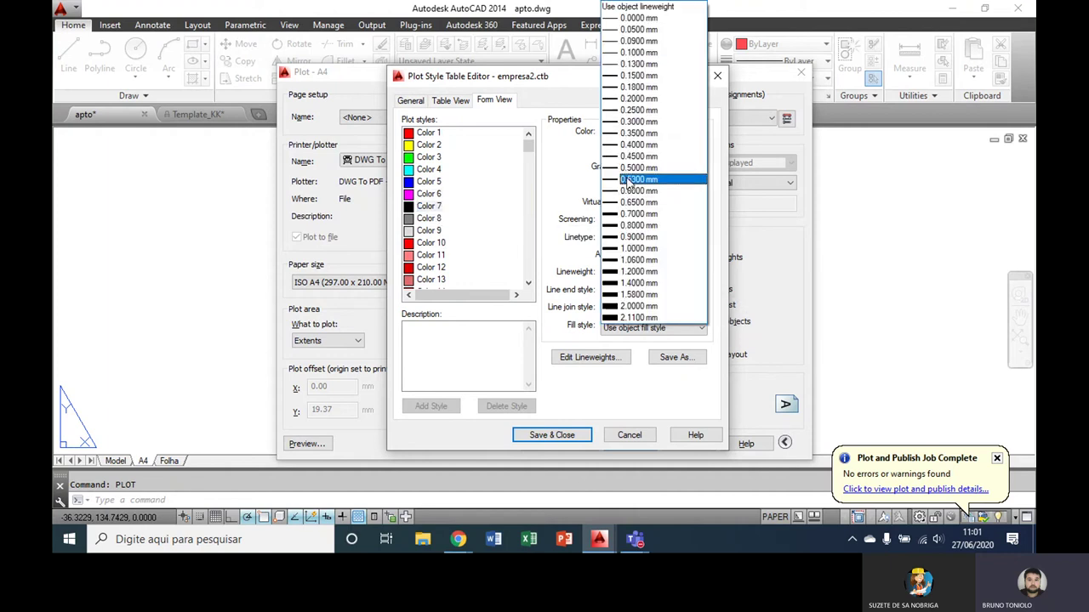
click(634, 214)
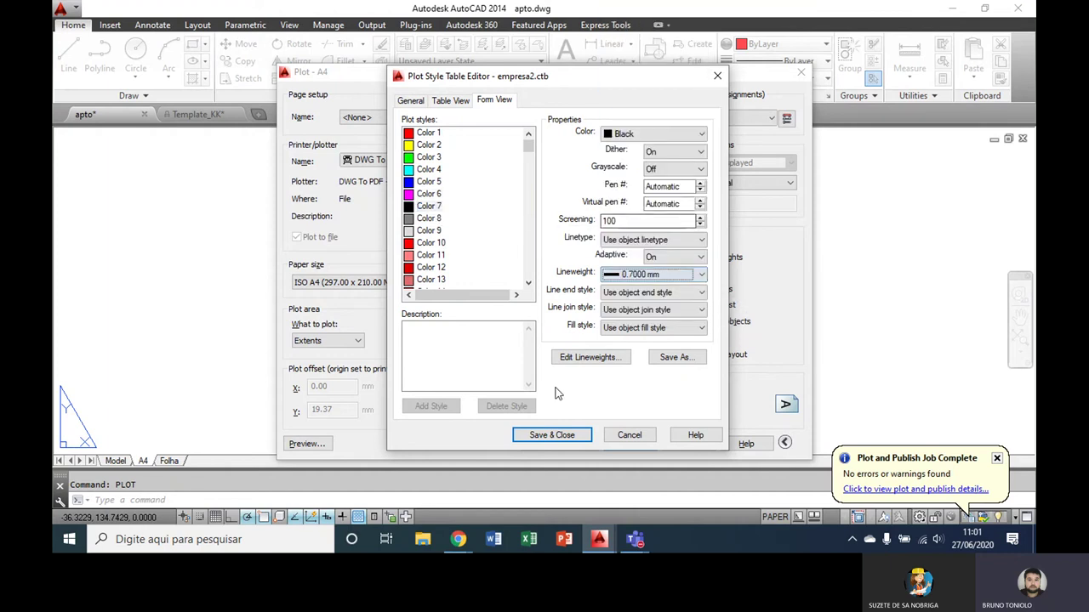
click(552, 434)
- Choose empresa2.ctb as the plot style table and keep the DWG To PDF.pc3 plotter
click(693, 119)
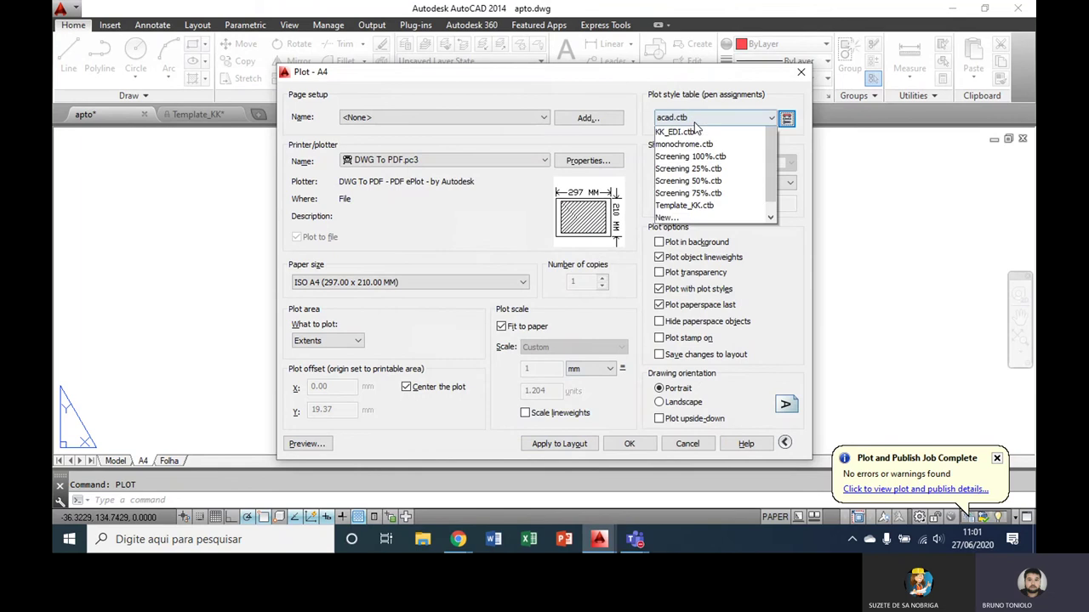
click(681, 168)
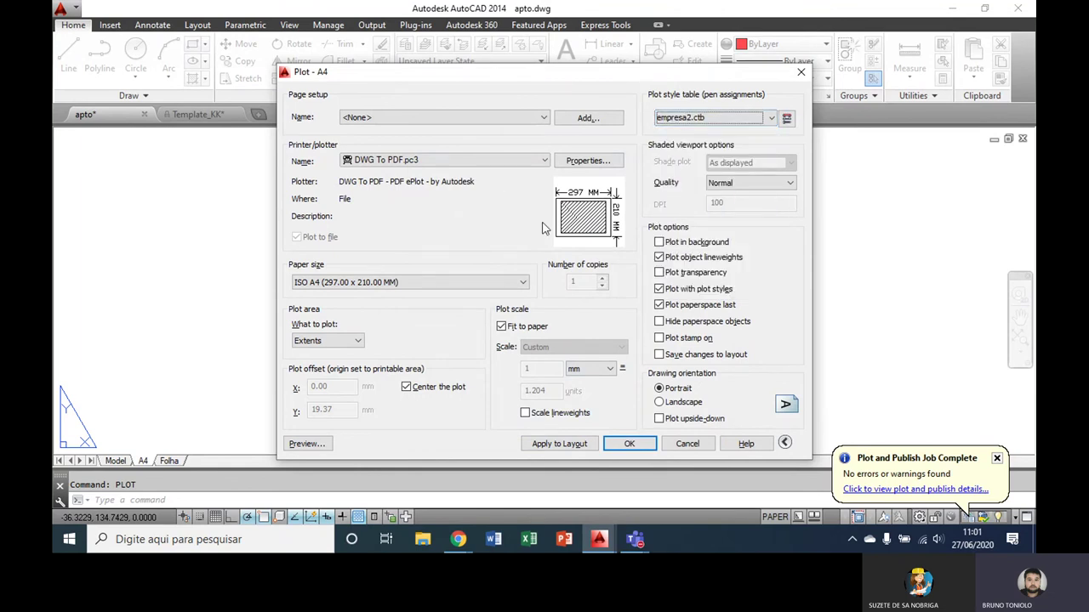
click(478, 161)
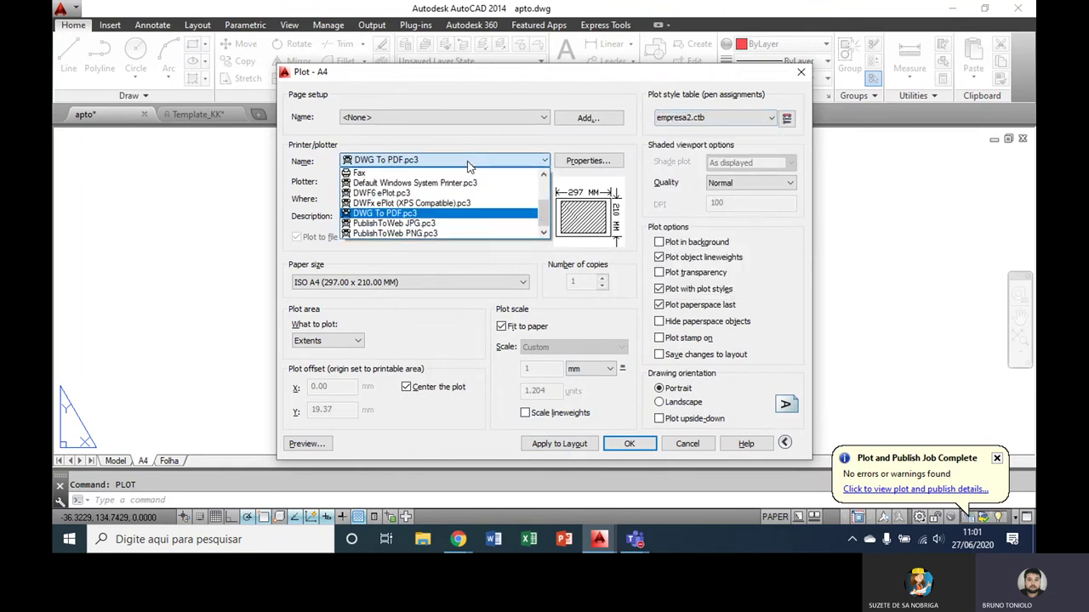
click(409, 214)
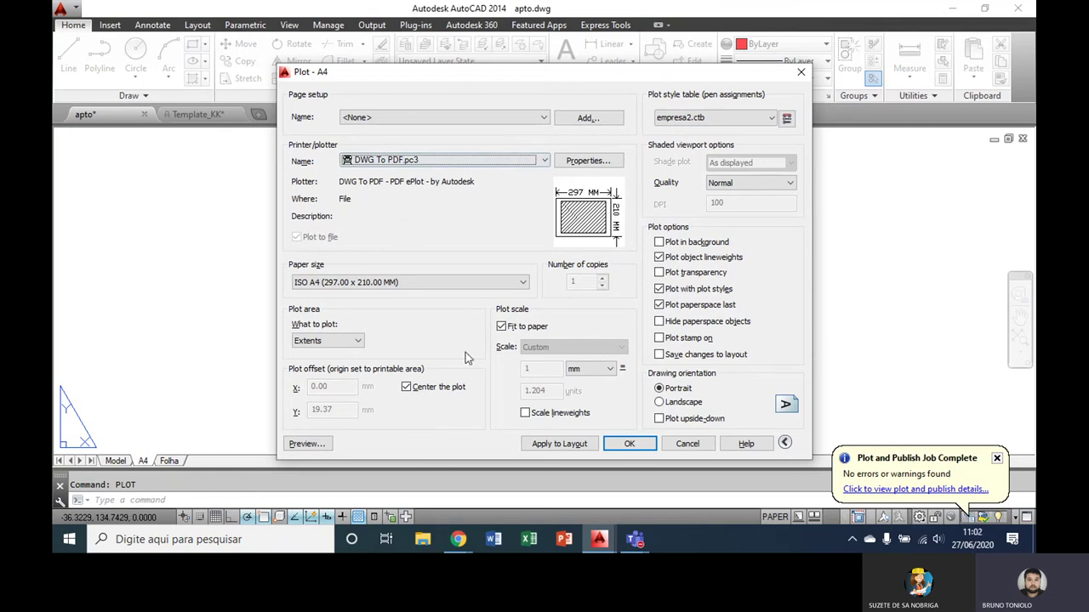
- Choose ISO full bleed A4 paper and pick a window plot area
click(359, 283)
scroll(549, 71, up, 5)
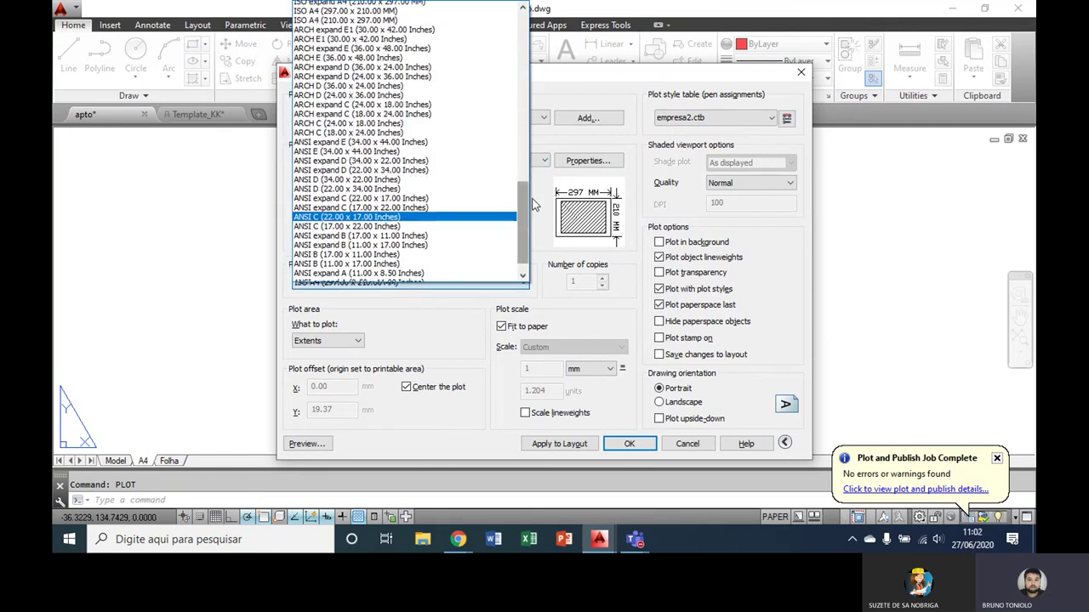
scroll(549, 71, up, 10)
scroll(474, 68, up, 2)
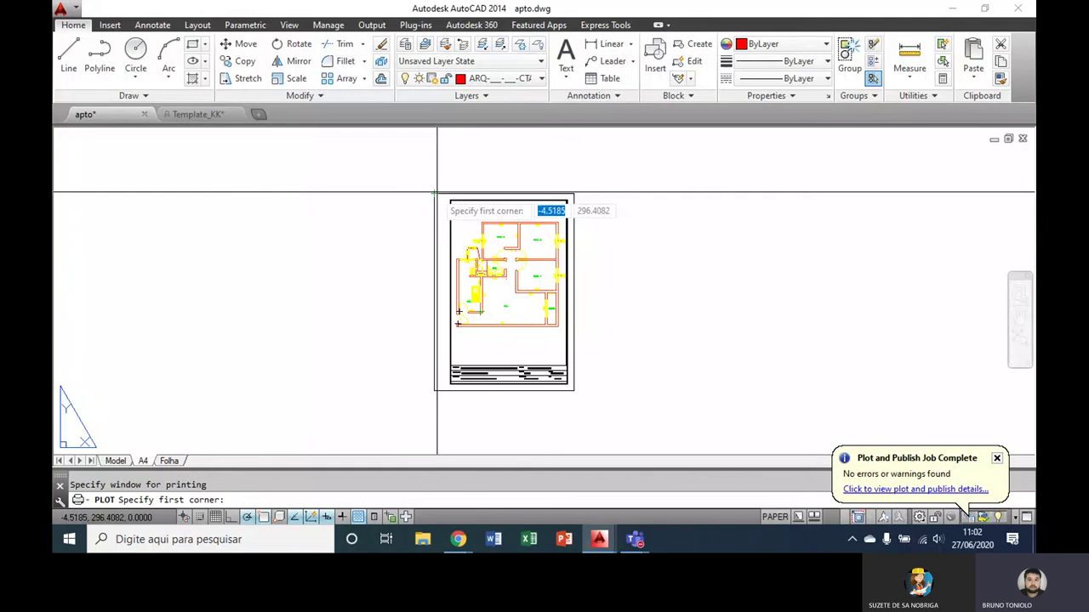
click(450, 200)
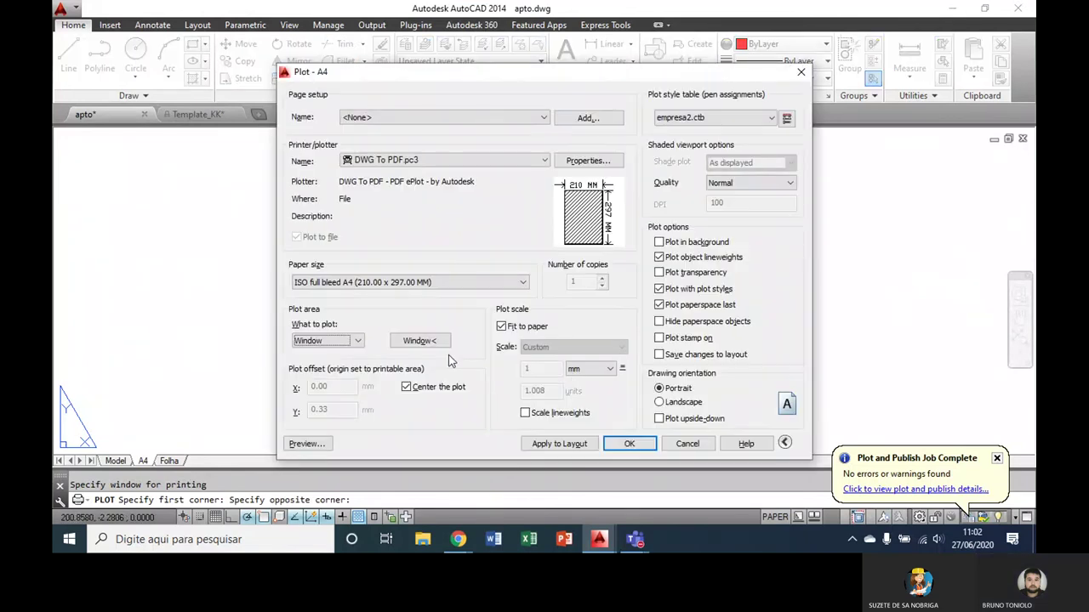
- Turn off Fit to paper and set a 1 mm = 1 unit plot scale
click(501, 327)
double_click(555, 390)
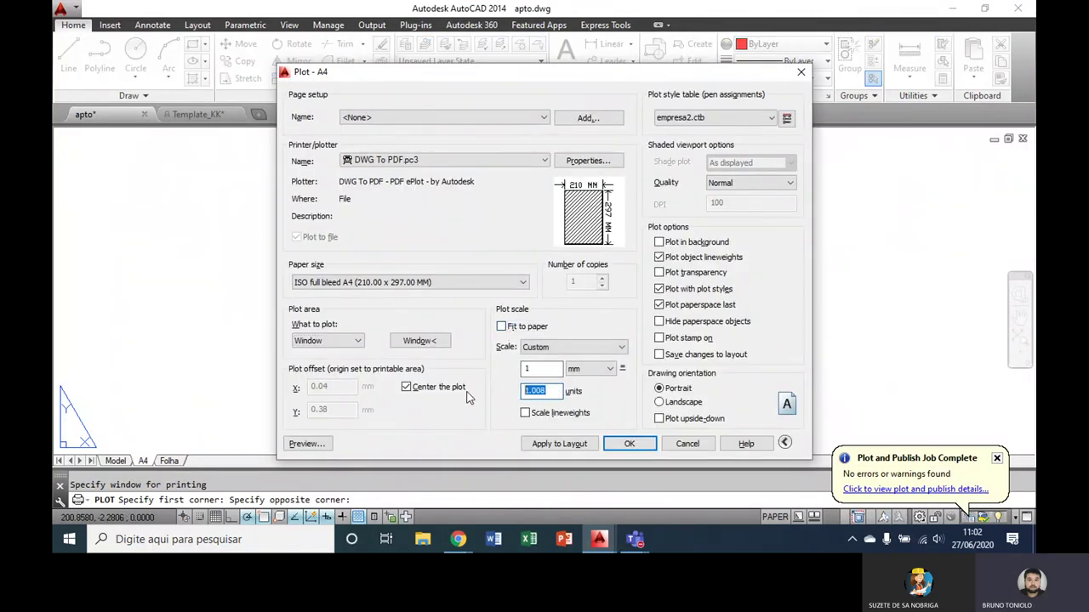
text(1)
- Preview the A4 sheet, then apply the plot settings to the layout
click(302, 444)
scroll(554, 219, up, 5)
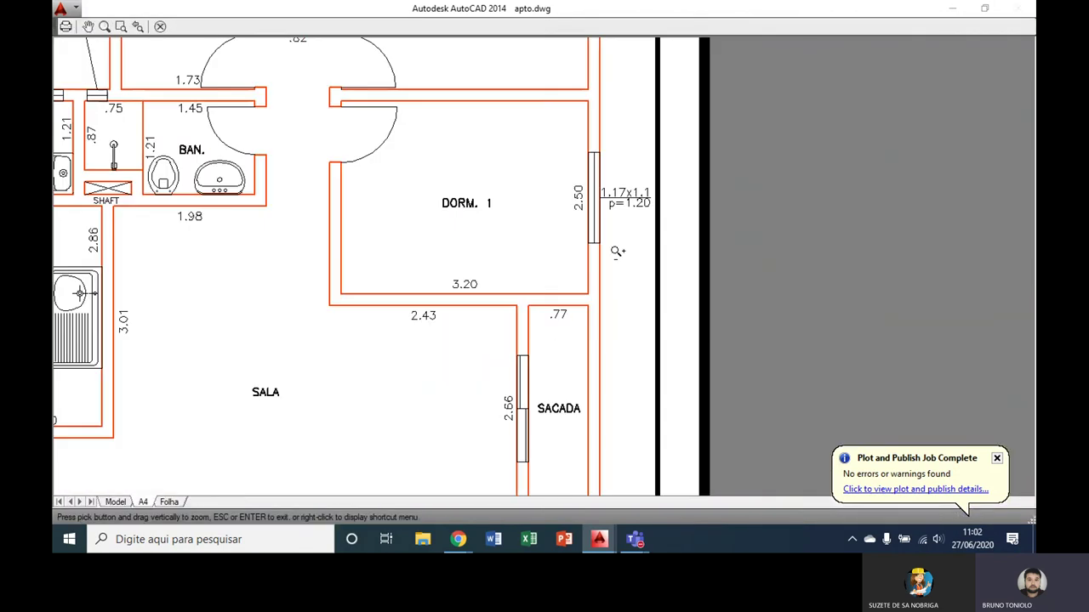
scroll(554, 219, down, 2)
scroll(555, 220, down, 3)
key(Escape)
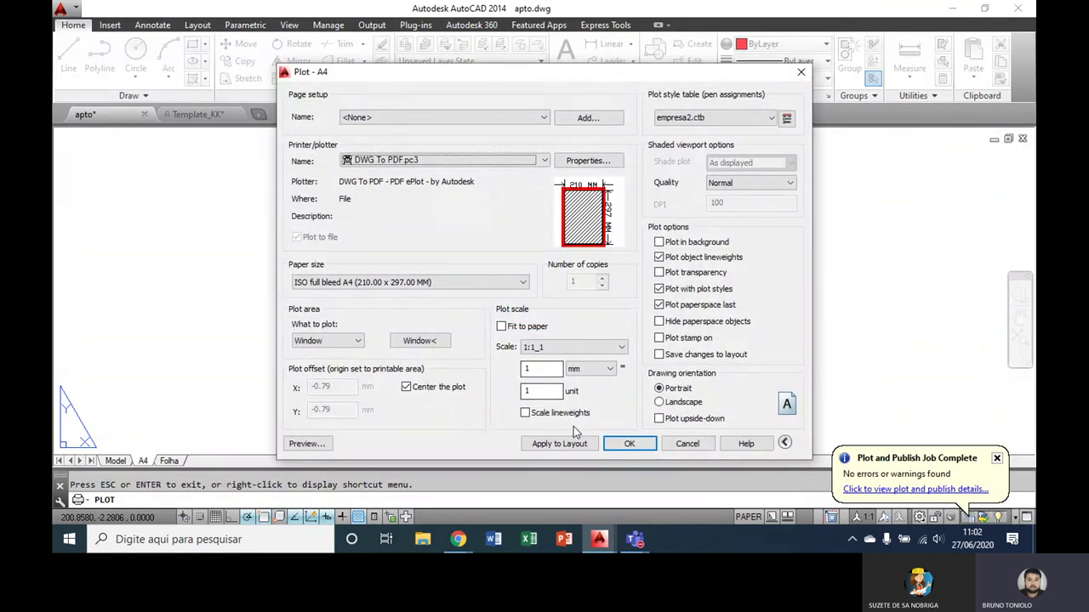
click(552, 445)
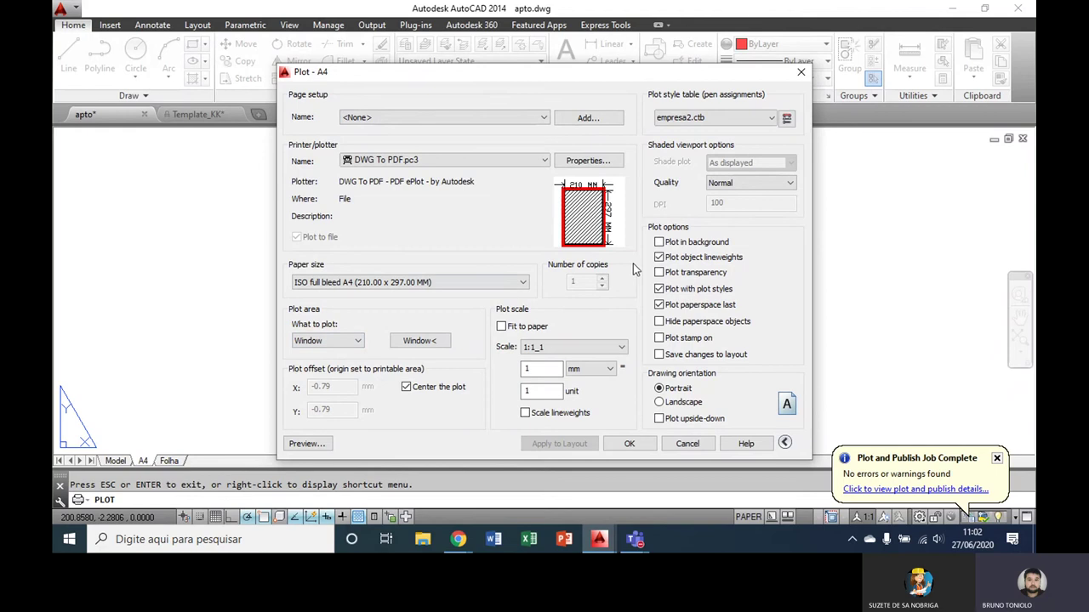
- Close the plot dialog and draw a circle on the floor plan in model space
click(685, 444)
click(116, 460)
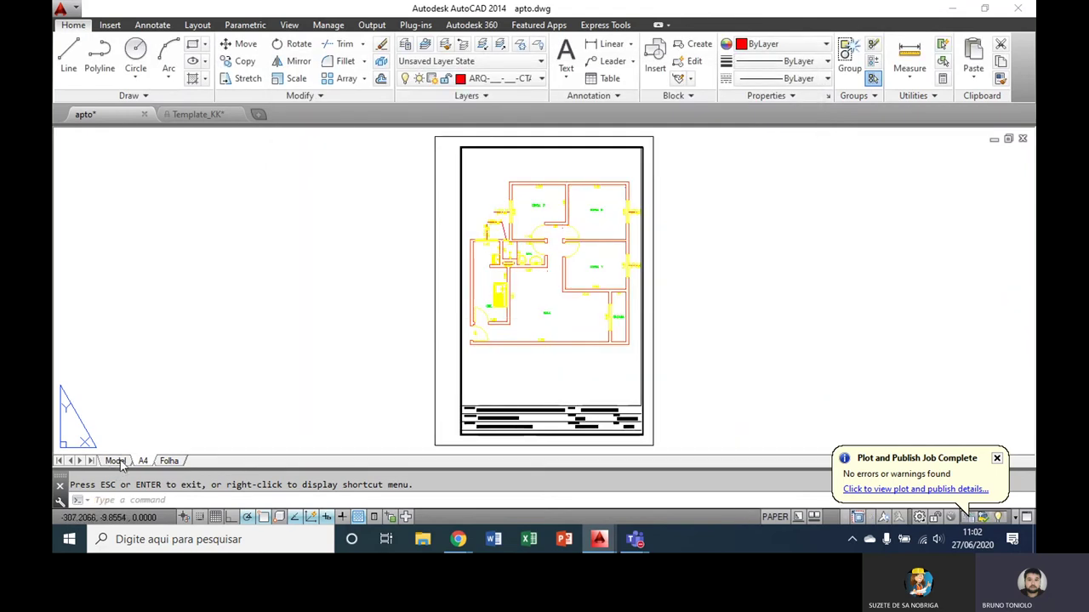
text(c)
key(Return)
click(464, 256)
click(479, 304)
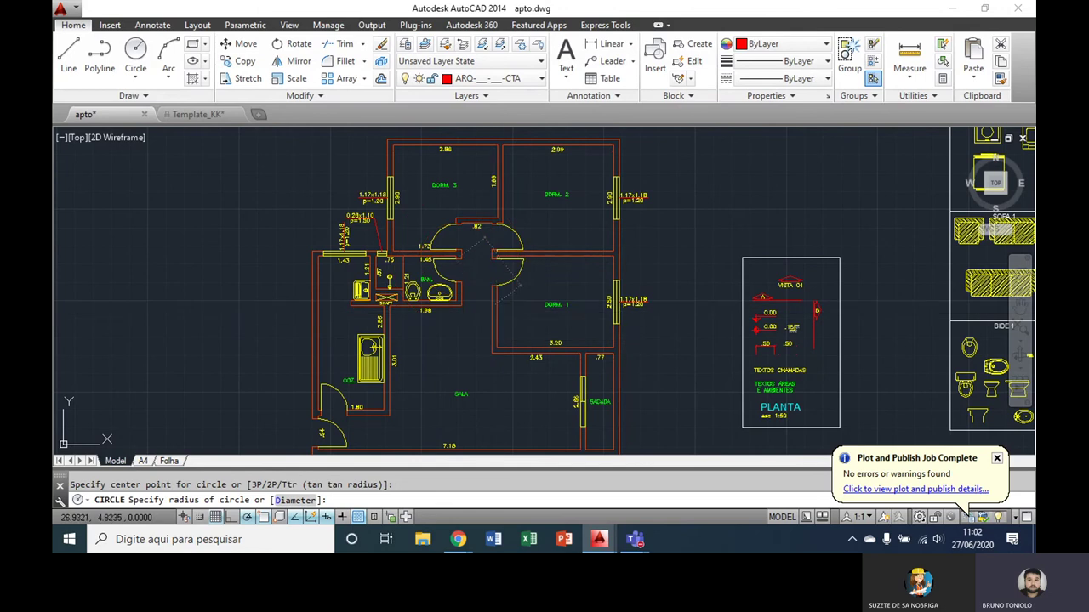
key(Escape)
- Return to the A4 layout and reopen its Plot dialog with PLOT
click(143, 460)
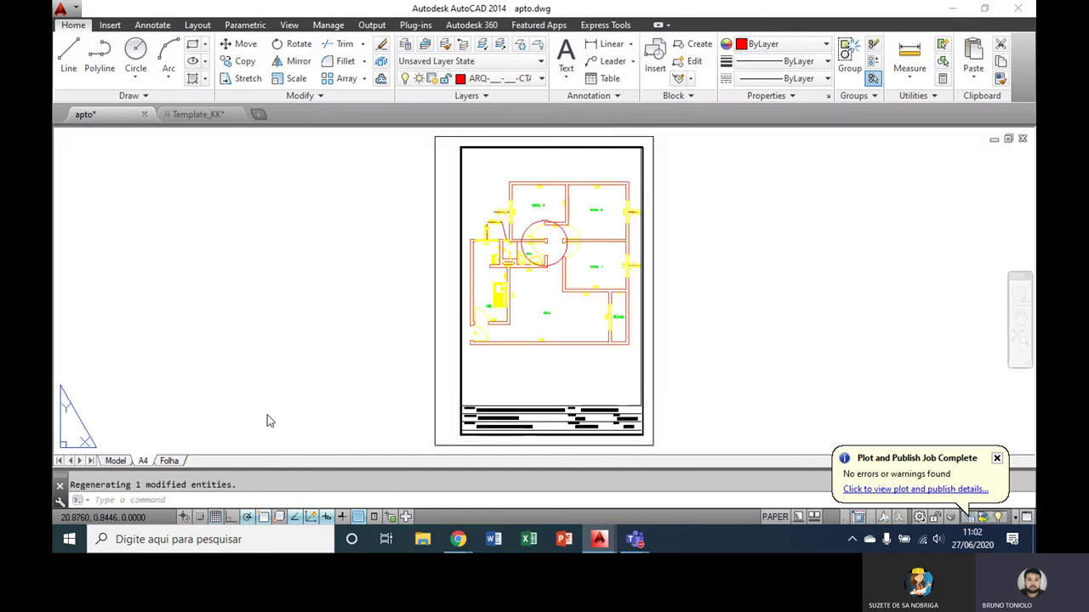
text(p)
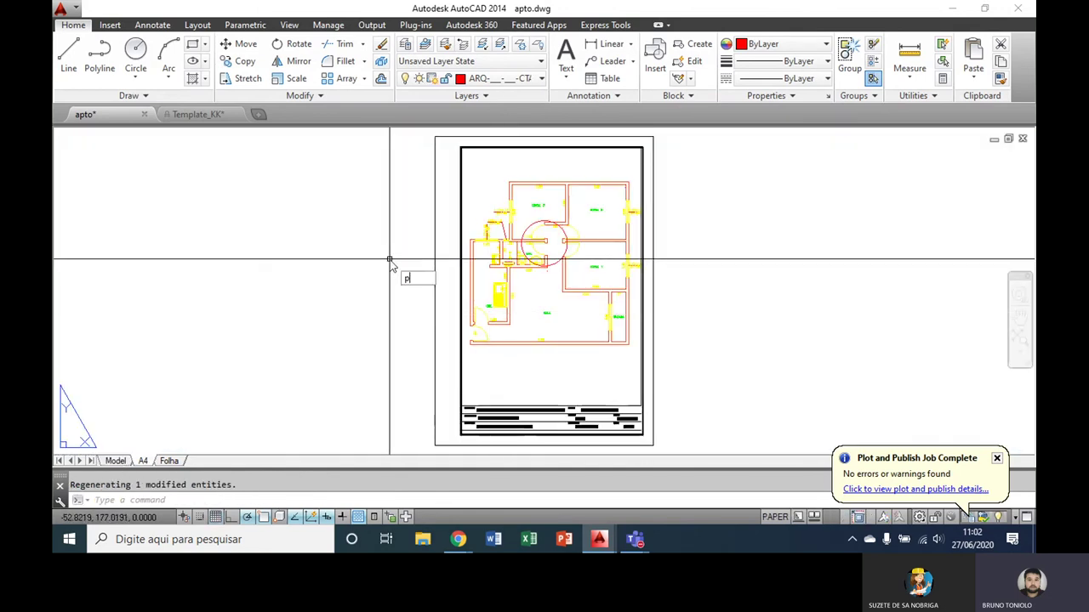
text(lot)
key(Return)
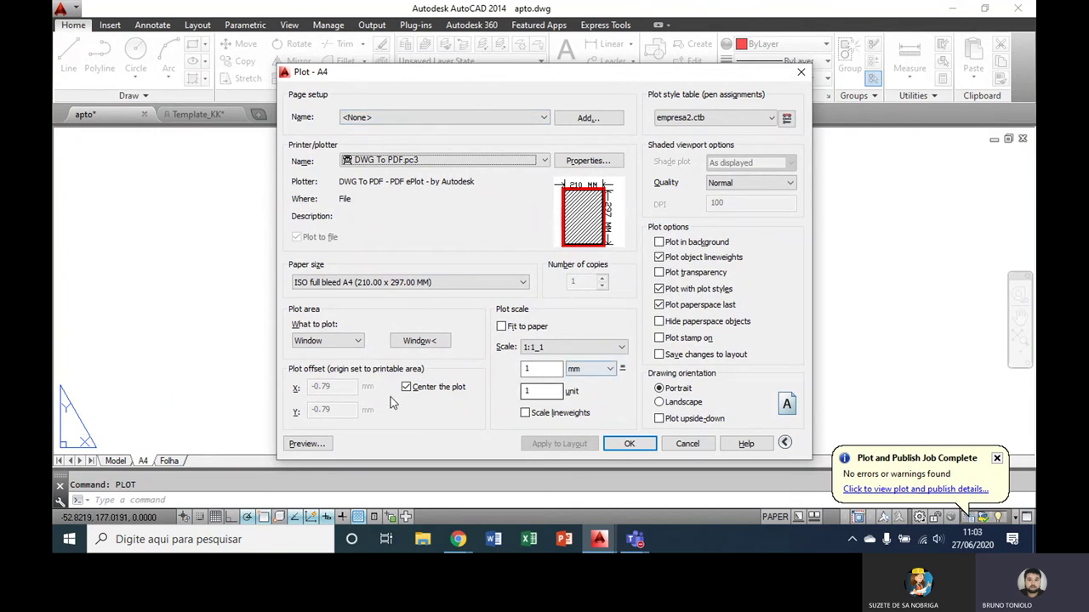
- Preview the A4 plot showing the new circle, then dismiss the preview and Plot dialog
click(307, 443)
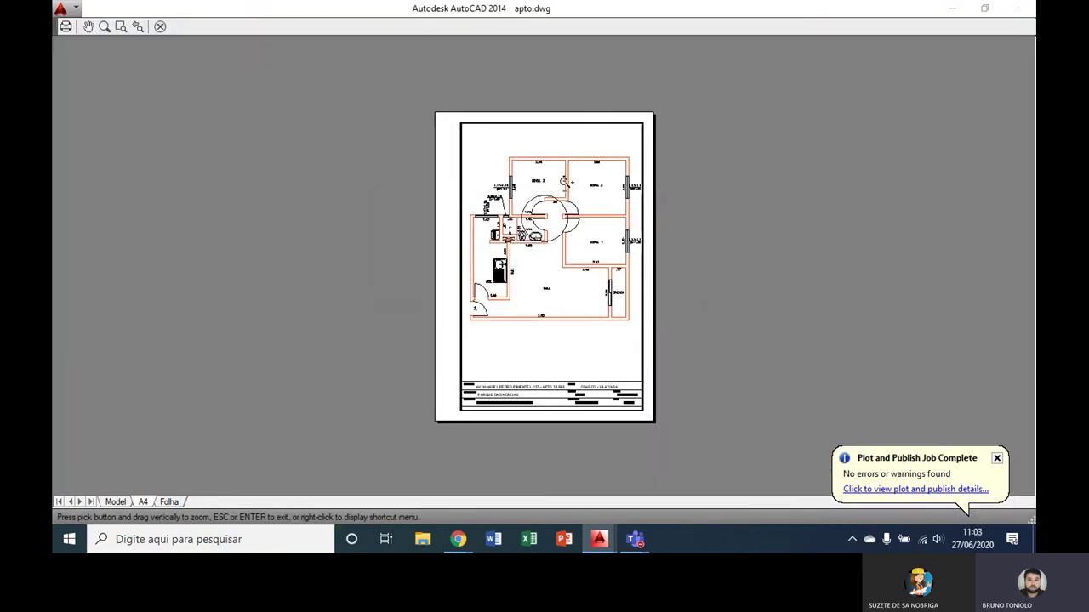
scroll(545, 199, up, 7)
scroll(544, 199, down, 4)
key(Escape)
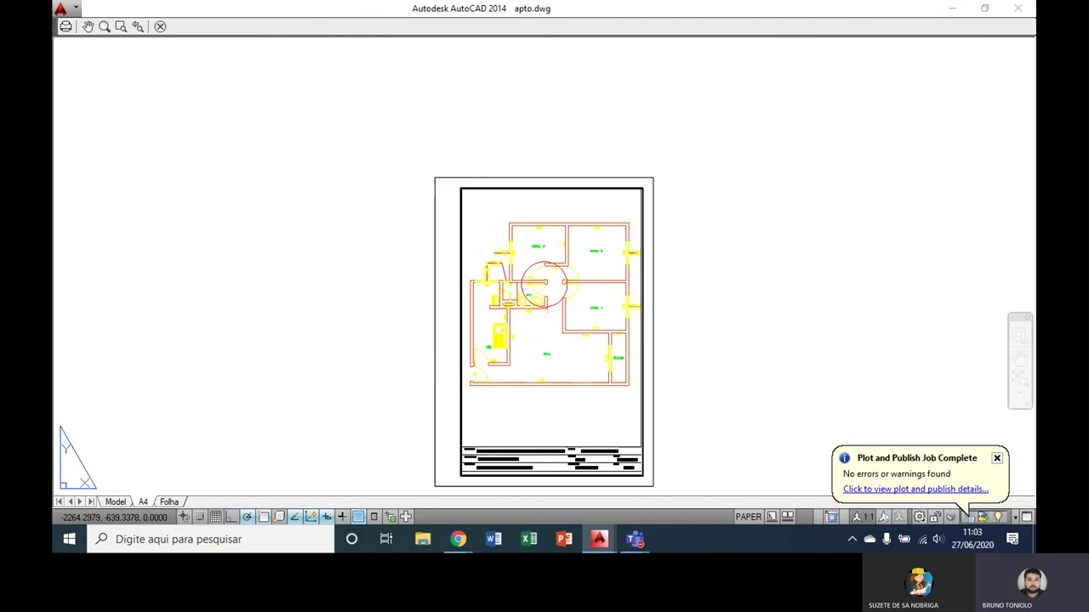
click(686, 448)
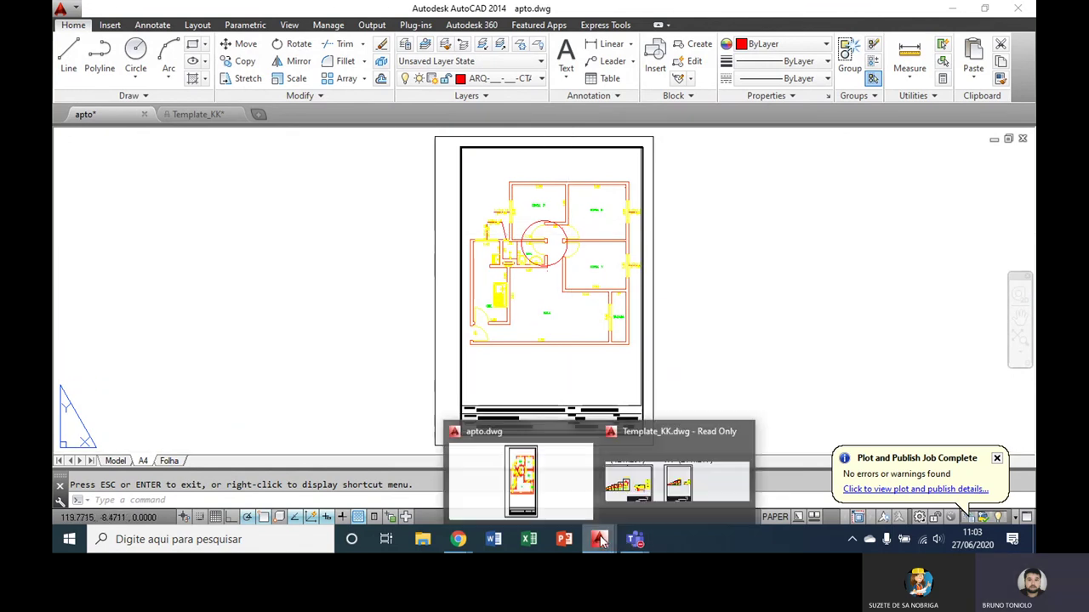
mouse_move(635, 540)
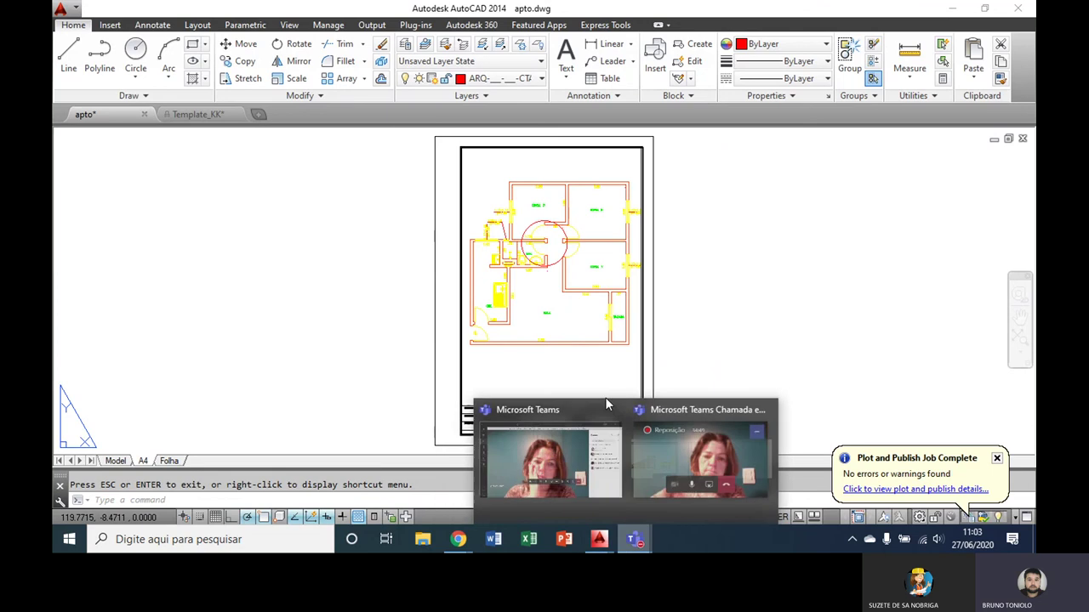
- Bring the Teams meeting forward and choose Parar gravação from its More actions menu
click(587, 429)
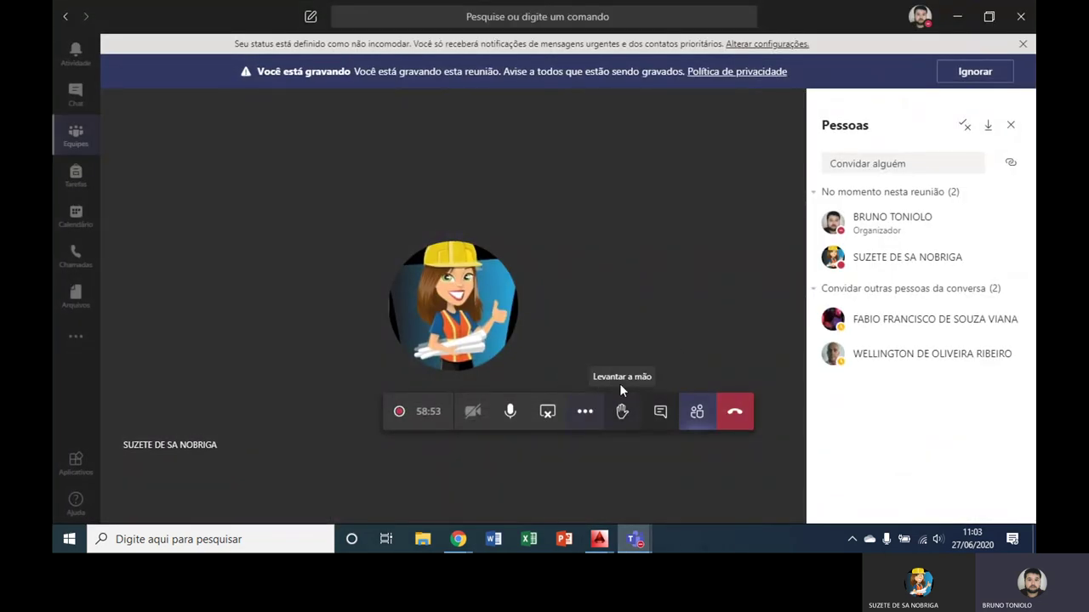
click(585, 412)
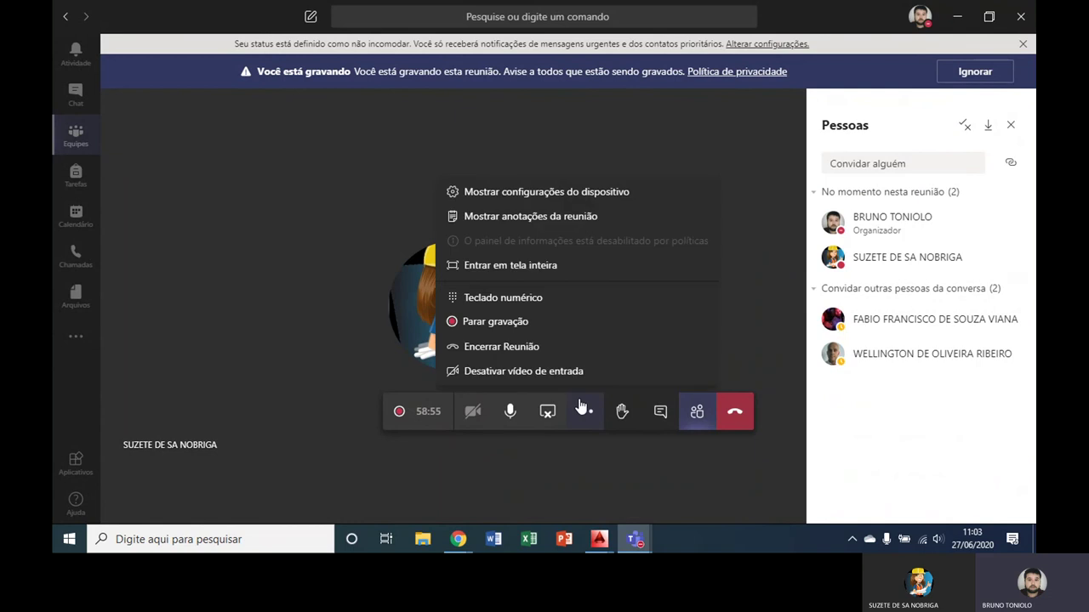
click(520, 323)
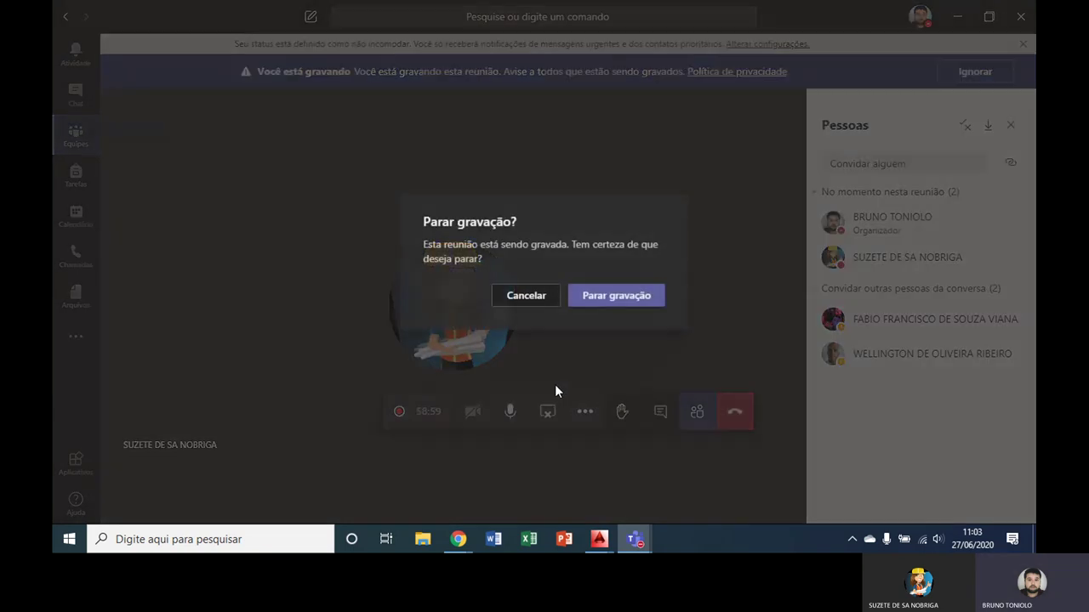